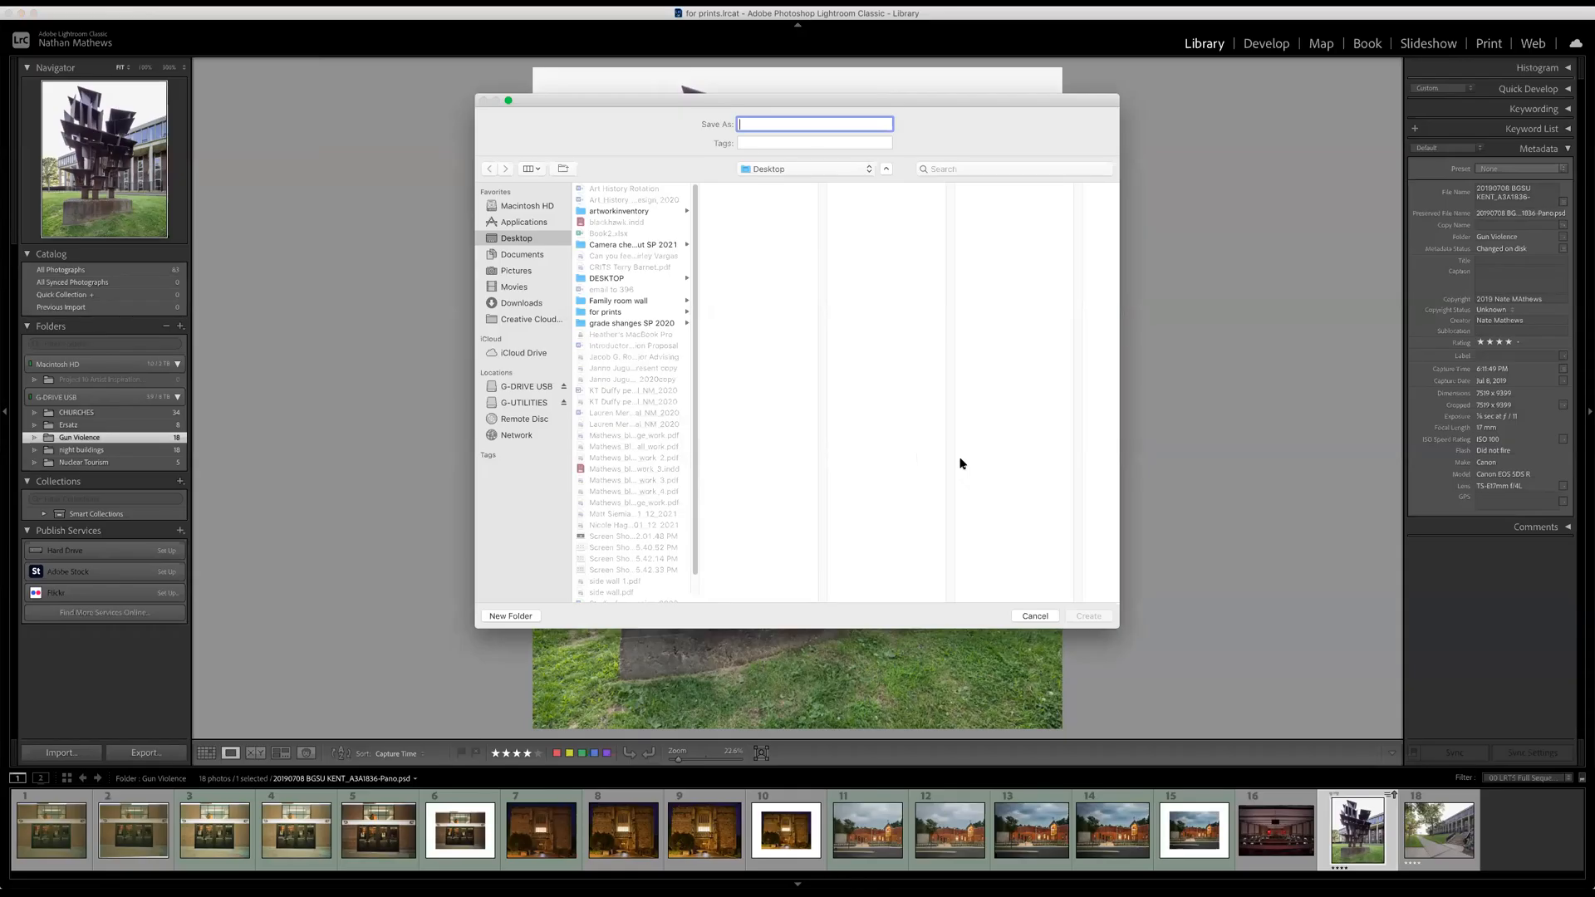
Browse the G-DRIVE USB drive's Eye-Fi folder and open the 2020_11_20 Student Exhibitions folder.
left_click(511, 388)
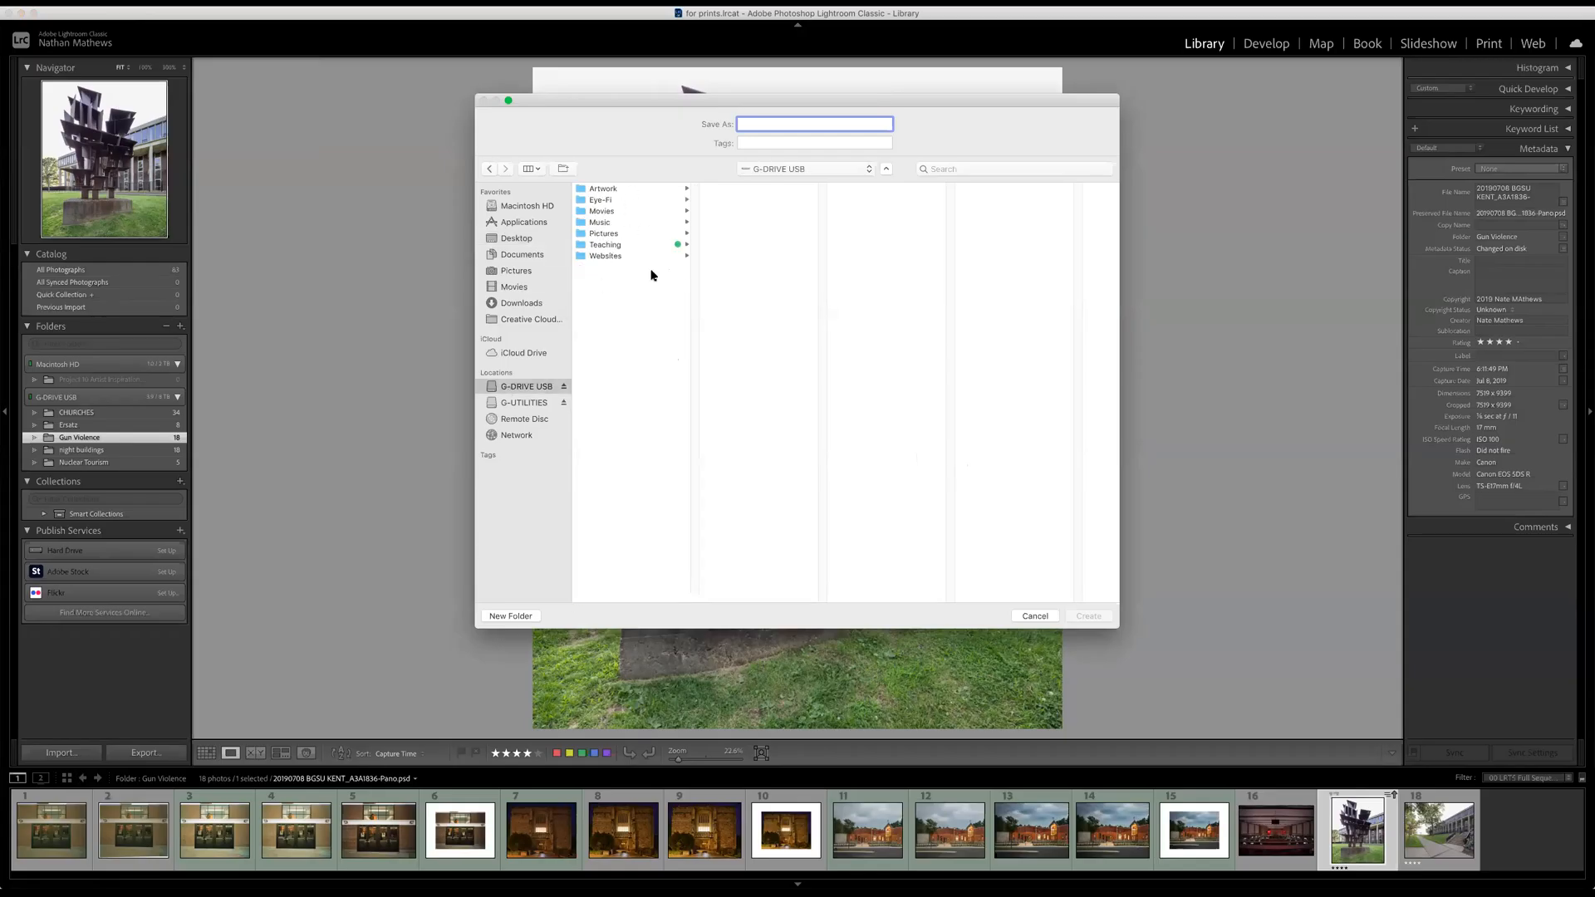
left_click(618, 190)
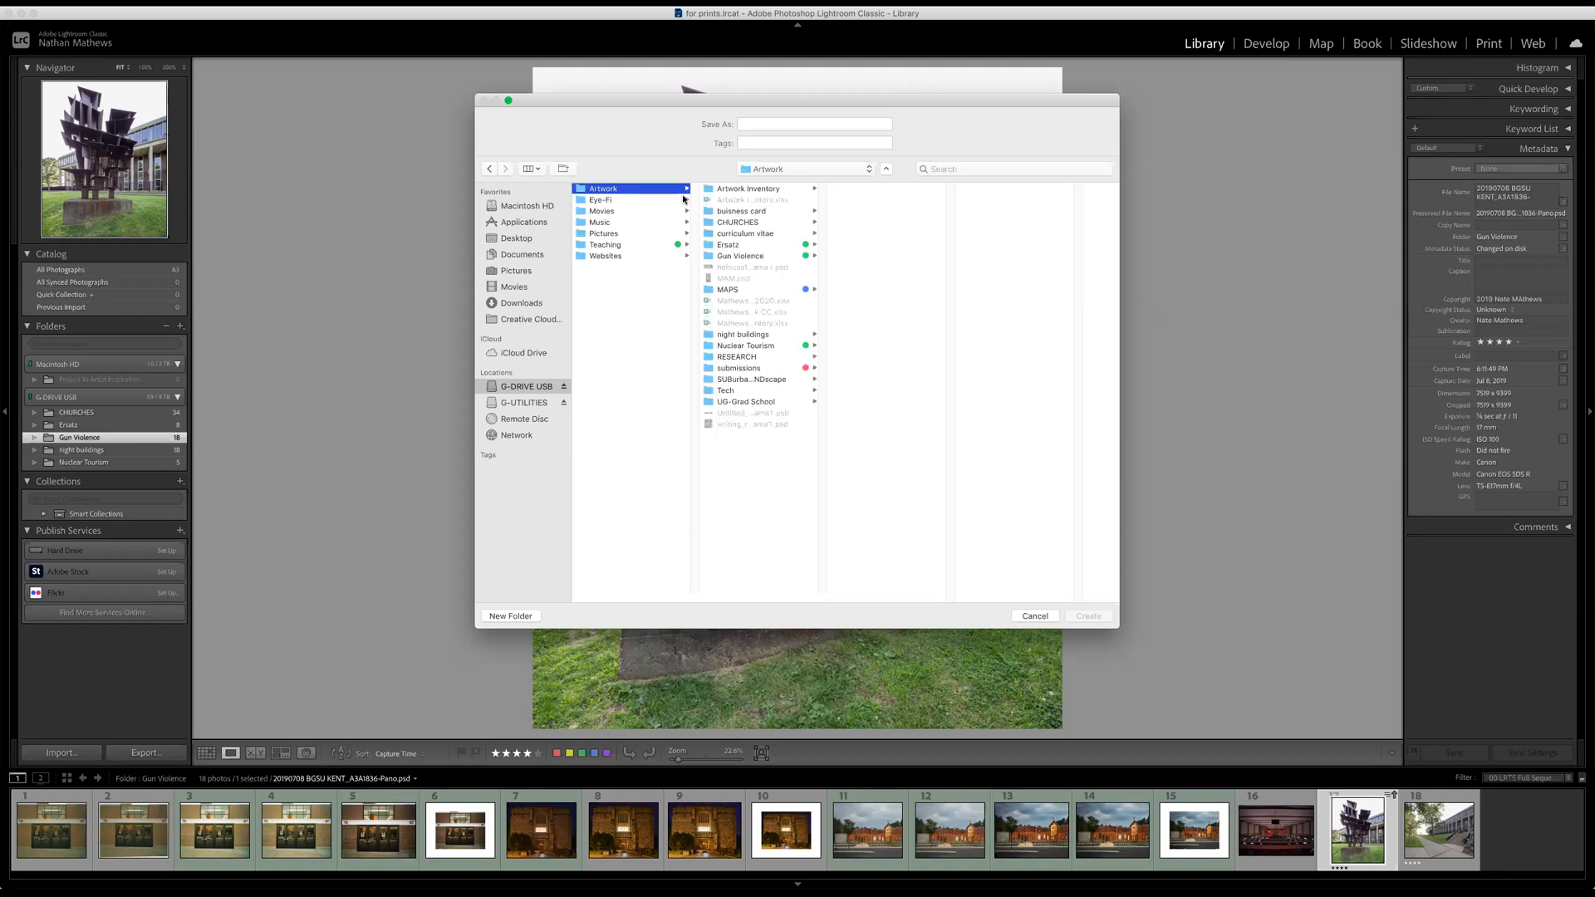
left_click(605, 201)
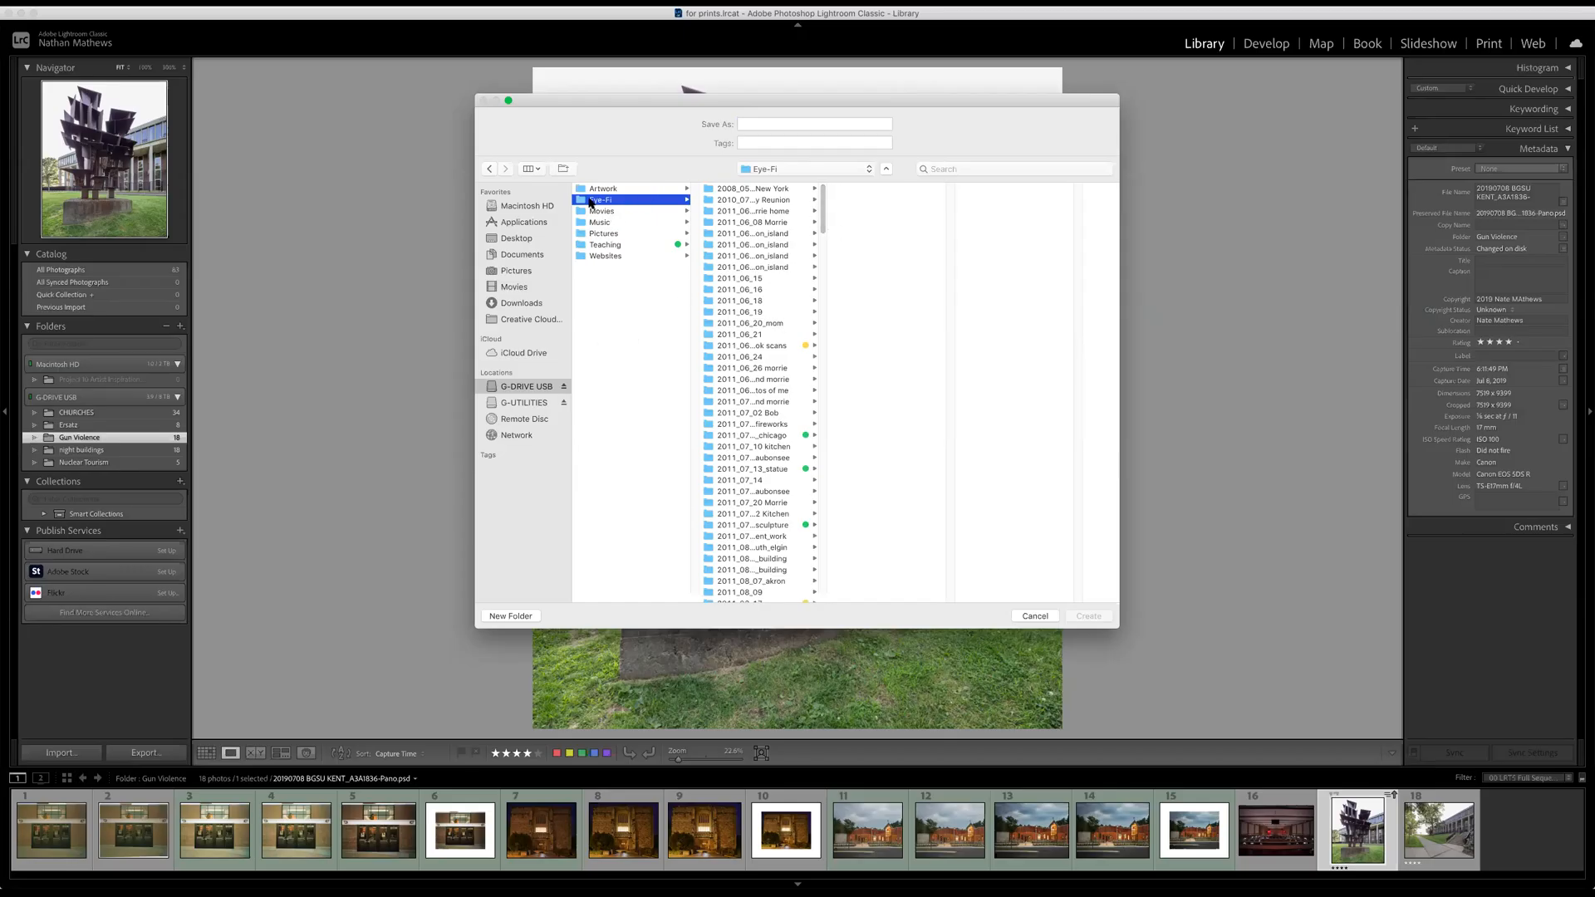
scroll(812, 274, "down", 20)
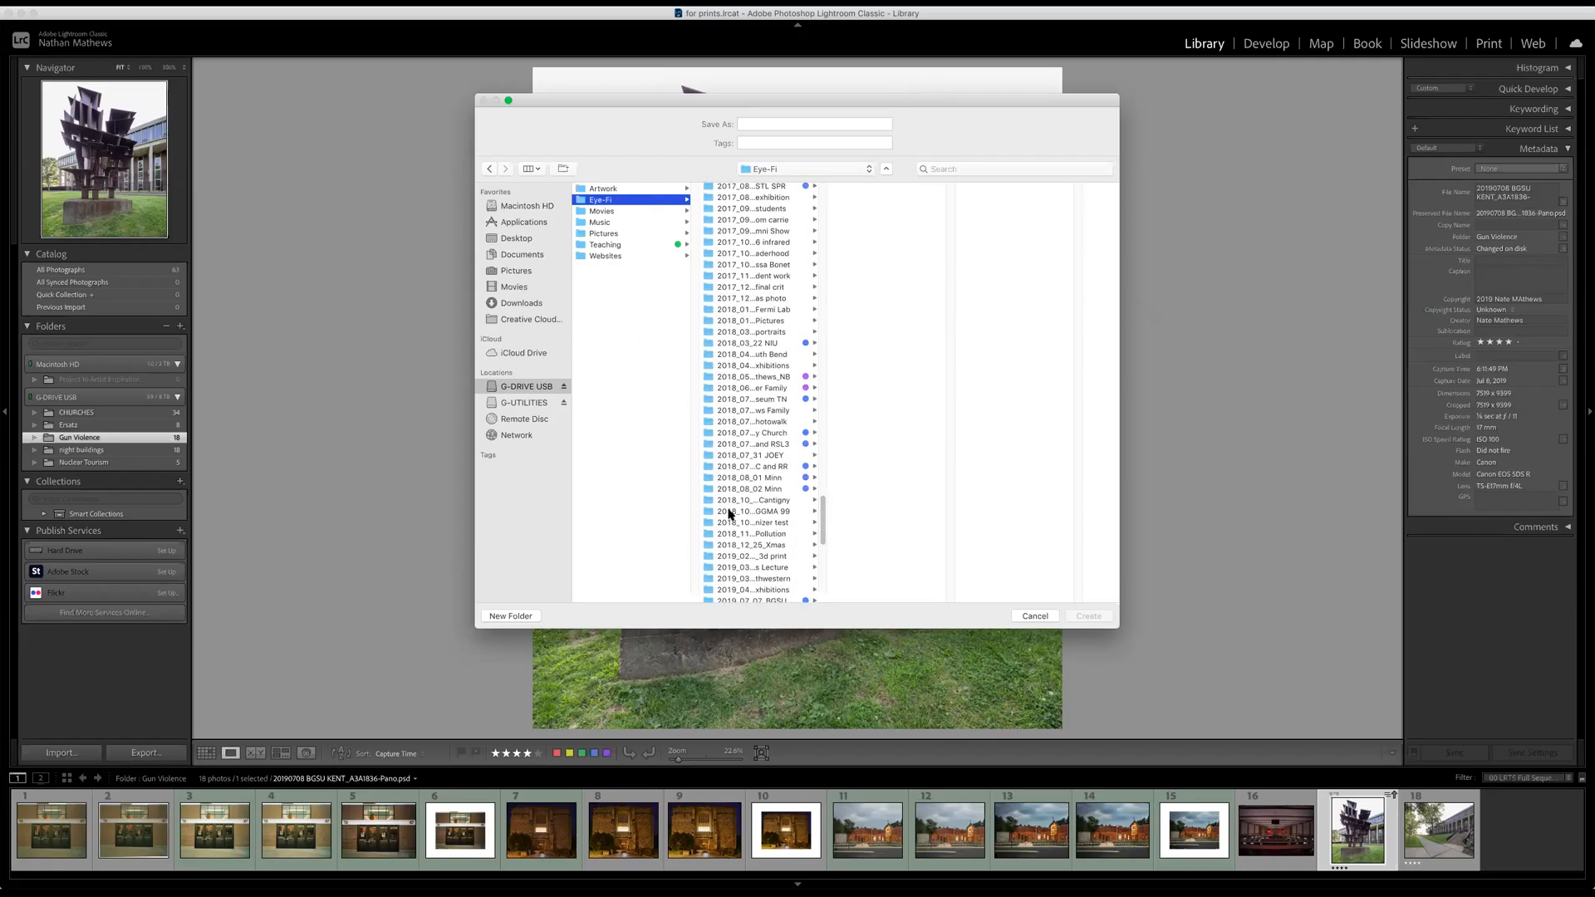
left_click_drag(820, 516, 864, 597)
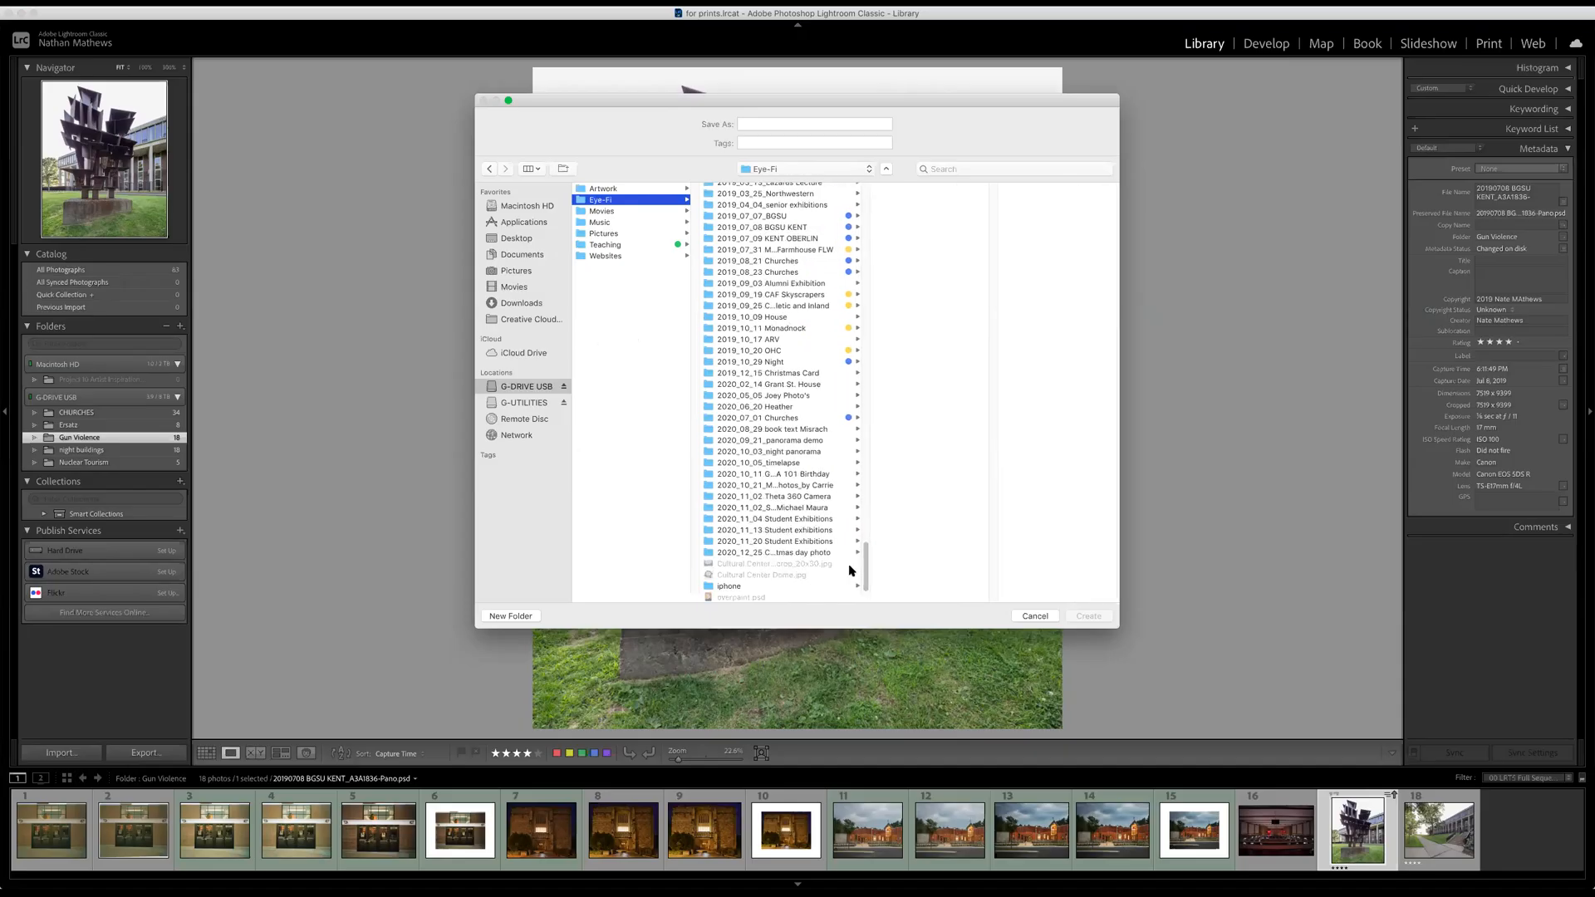
left_click(791, 542)
scroll(908, 556, "down", 20)
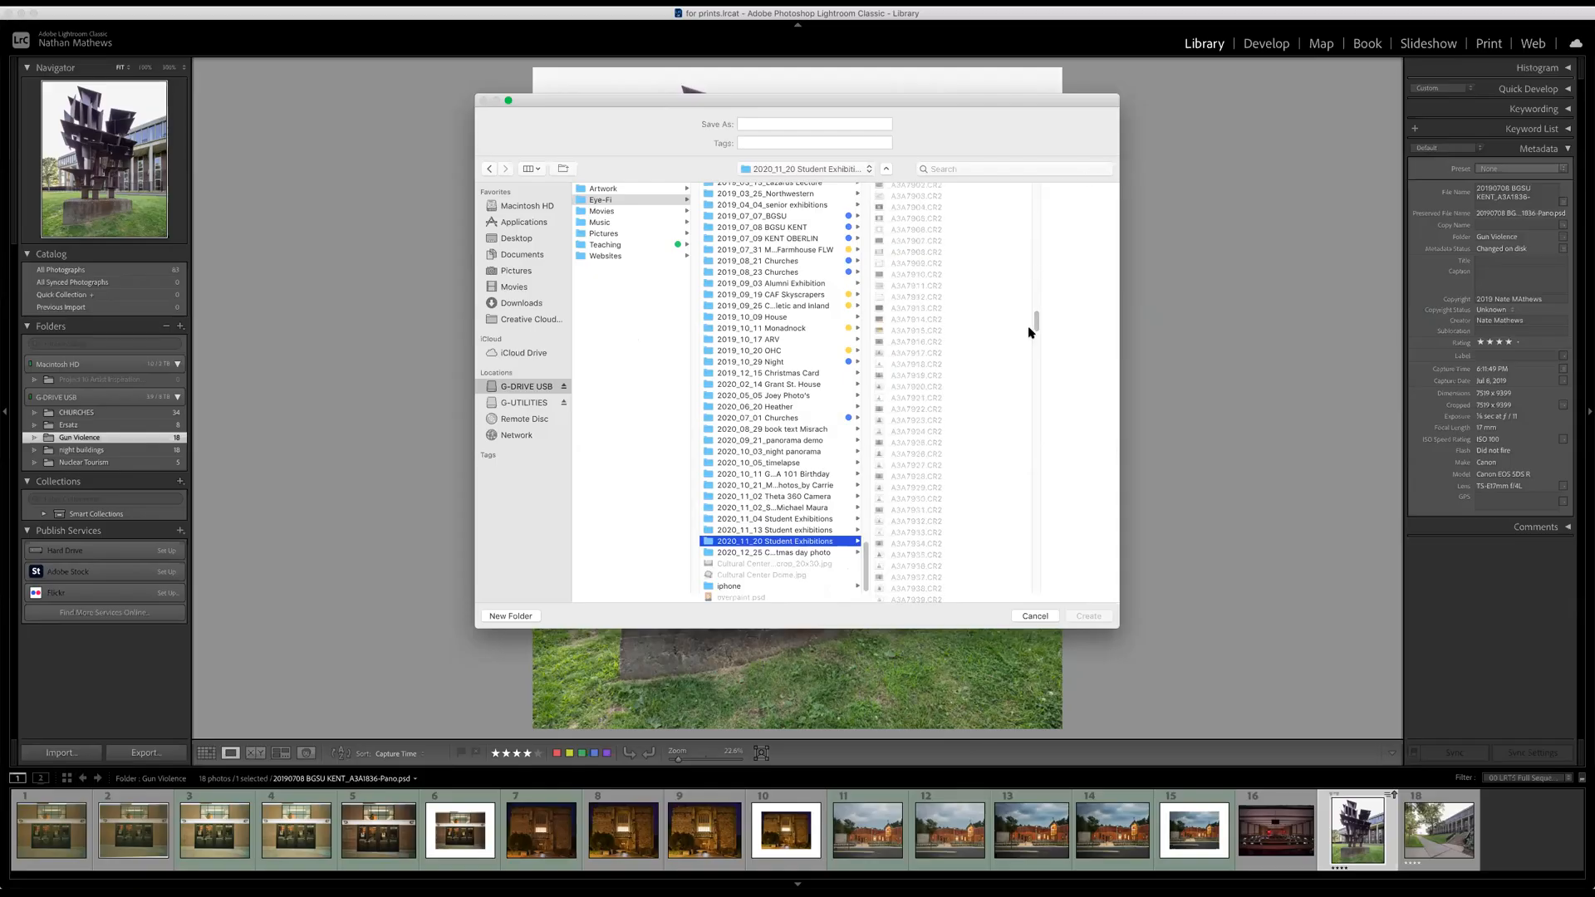
left_click_drag(1036, 319, 1039, 610)
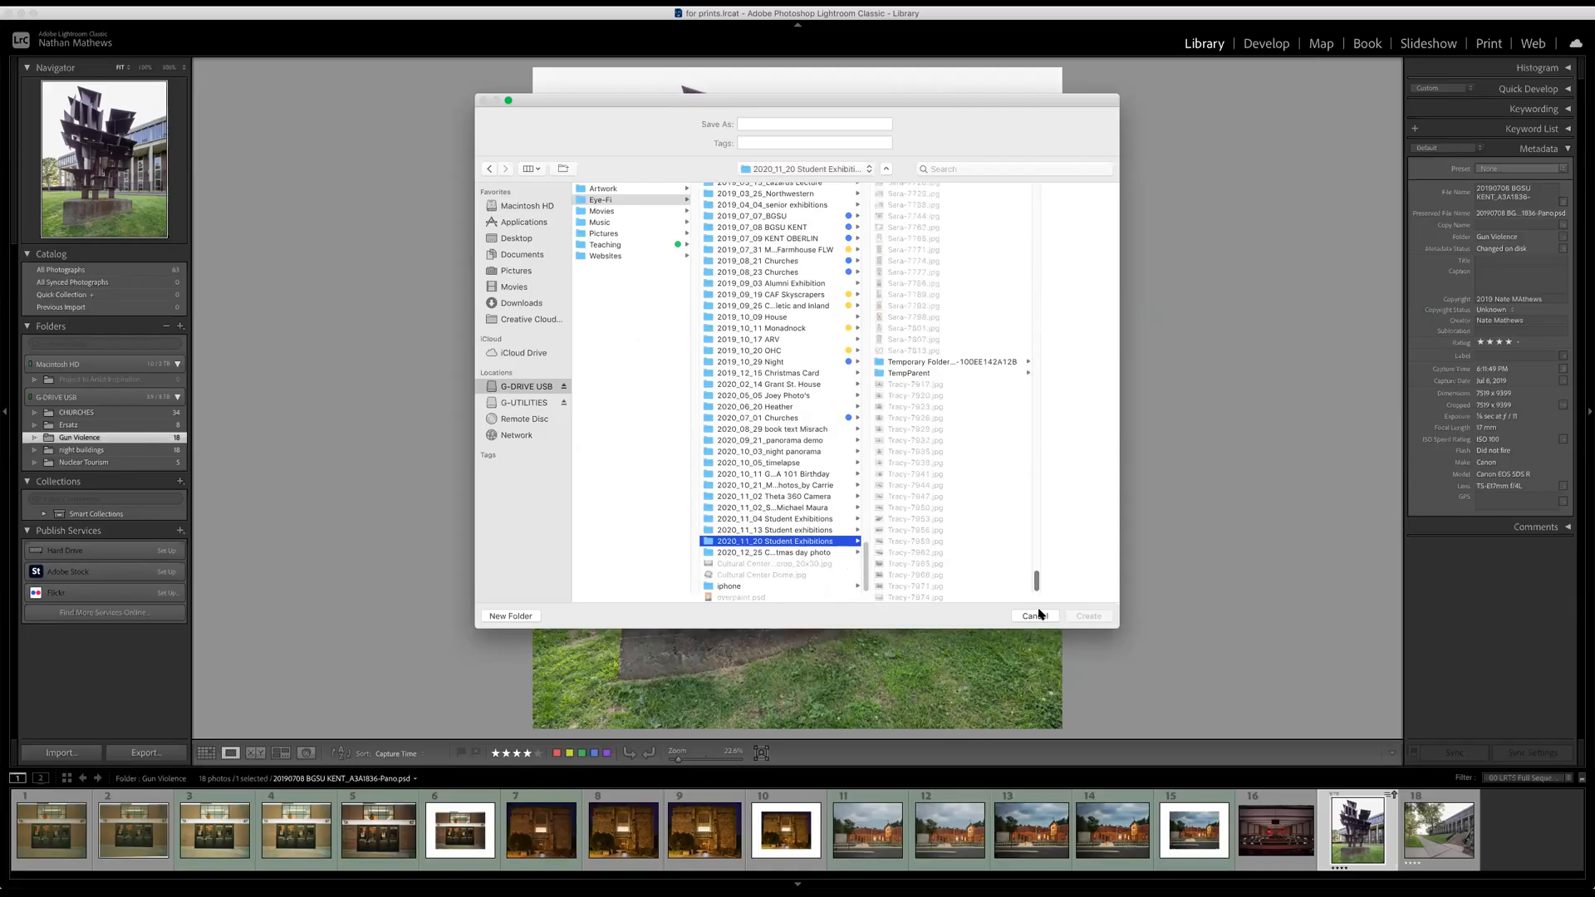
Inspect the catalog subfolder inside the 2020_07_01 Churches folder for reference.
left_click(806, 507)
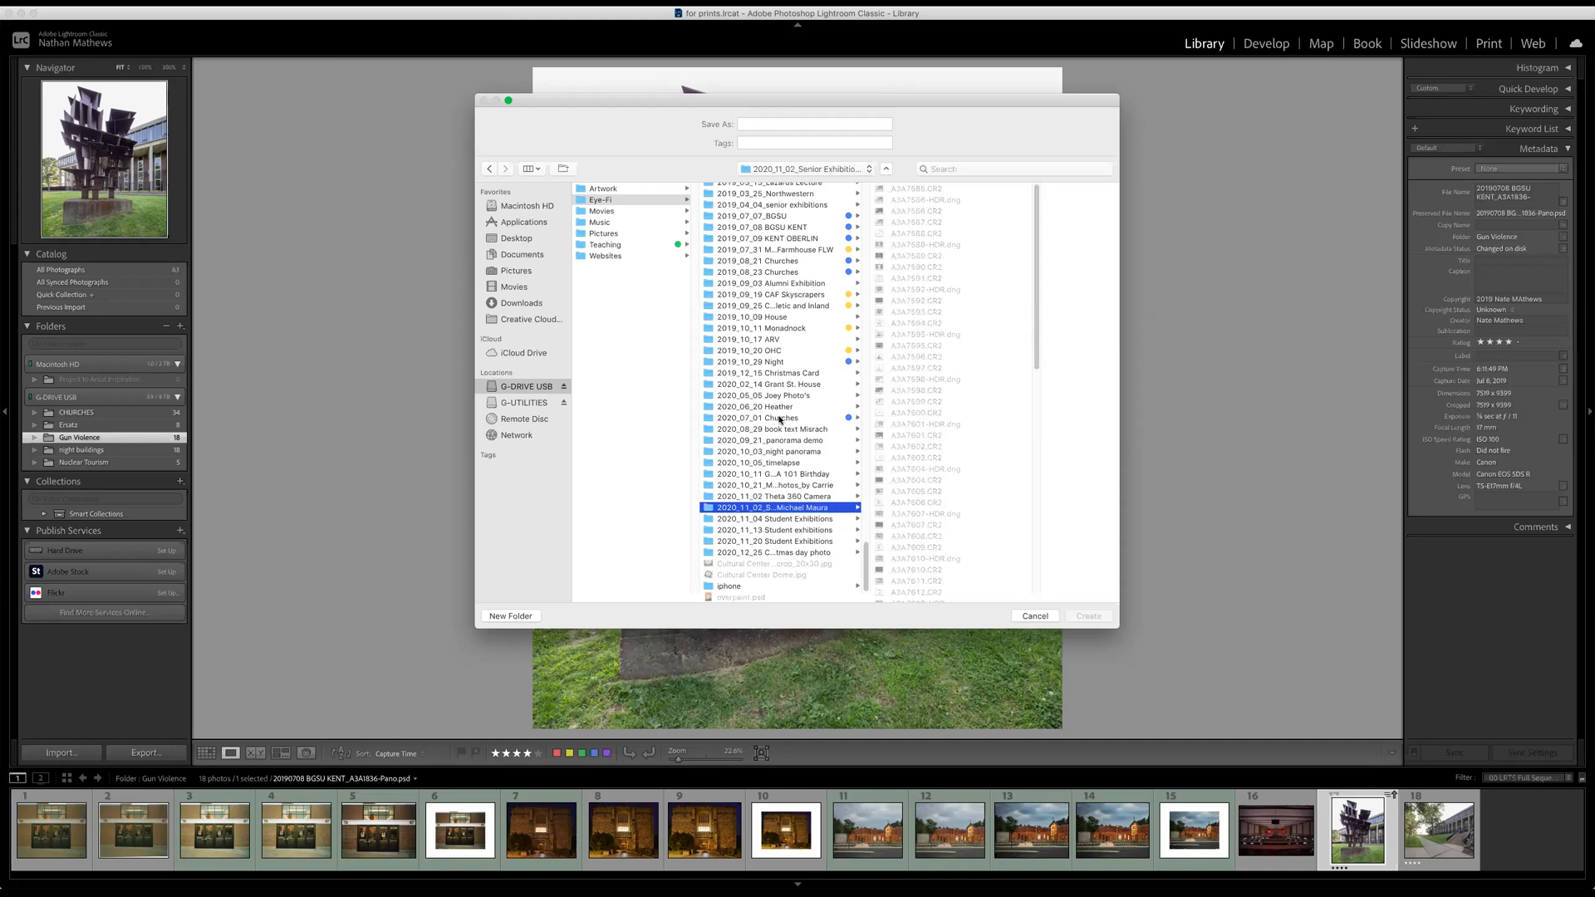
left_click(804, 417)
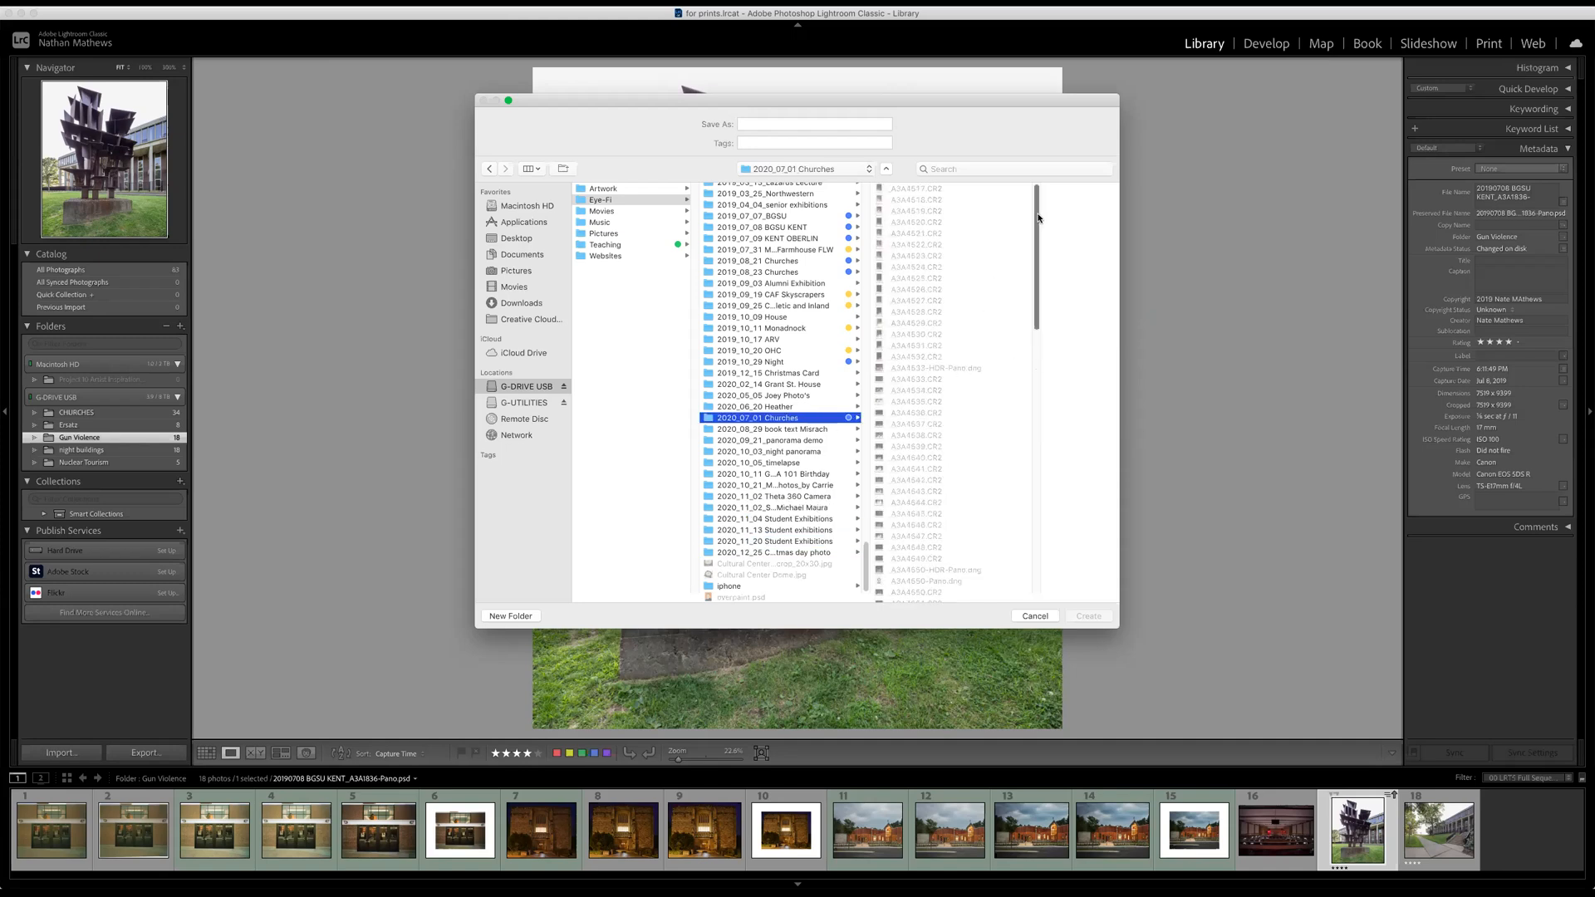
left_click_drag(1036, 245, 1003, 559)
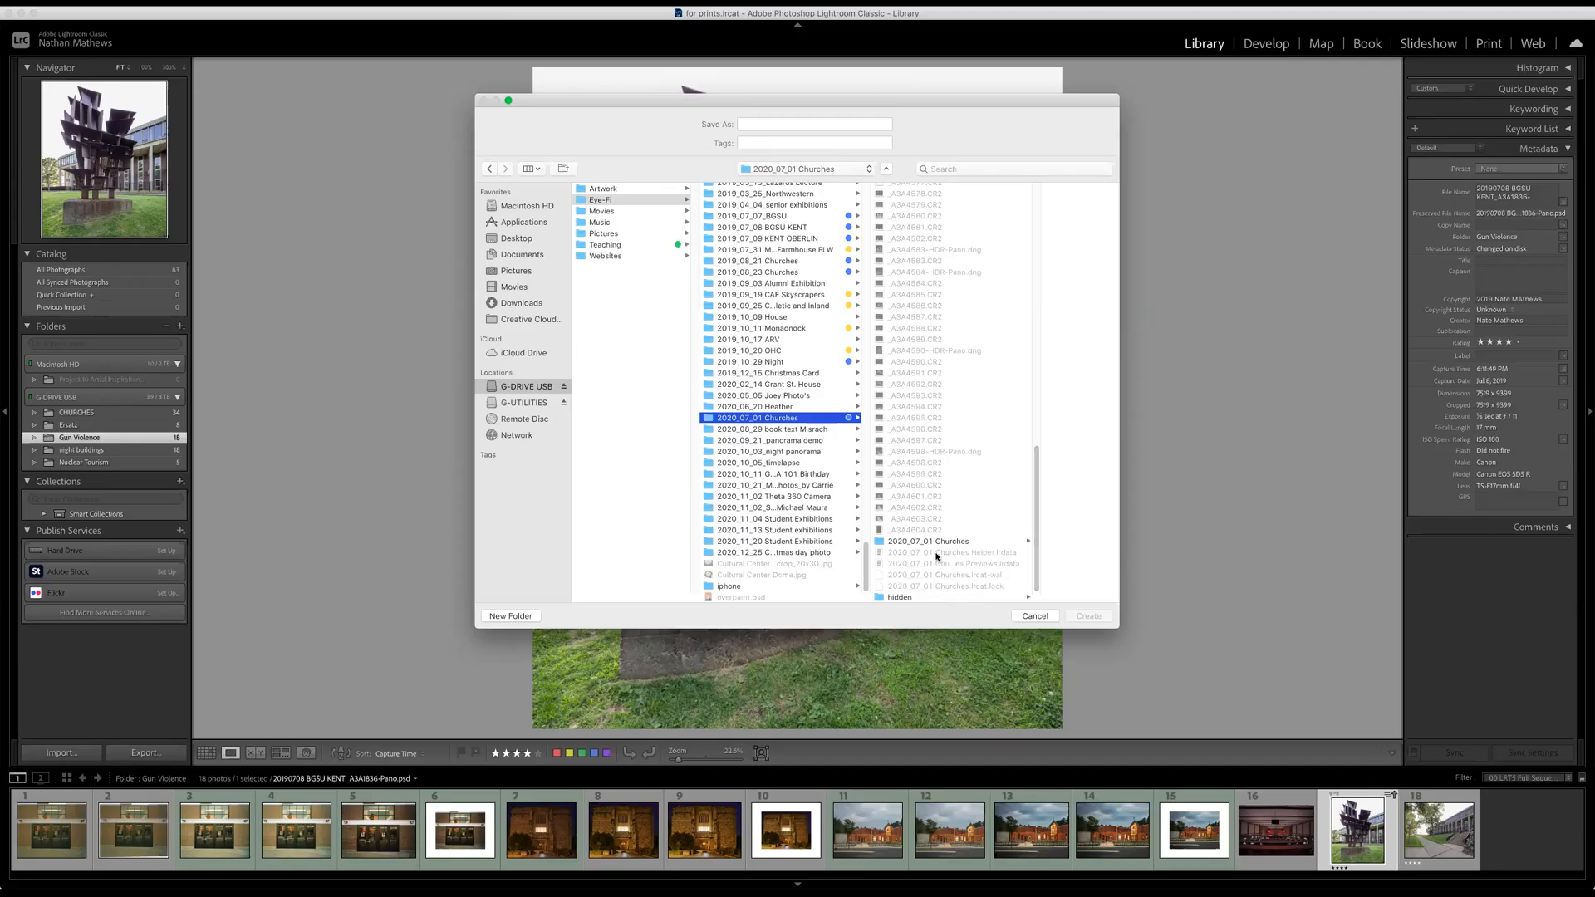
left_click(912, 542)
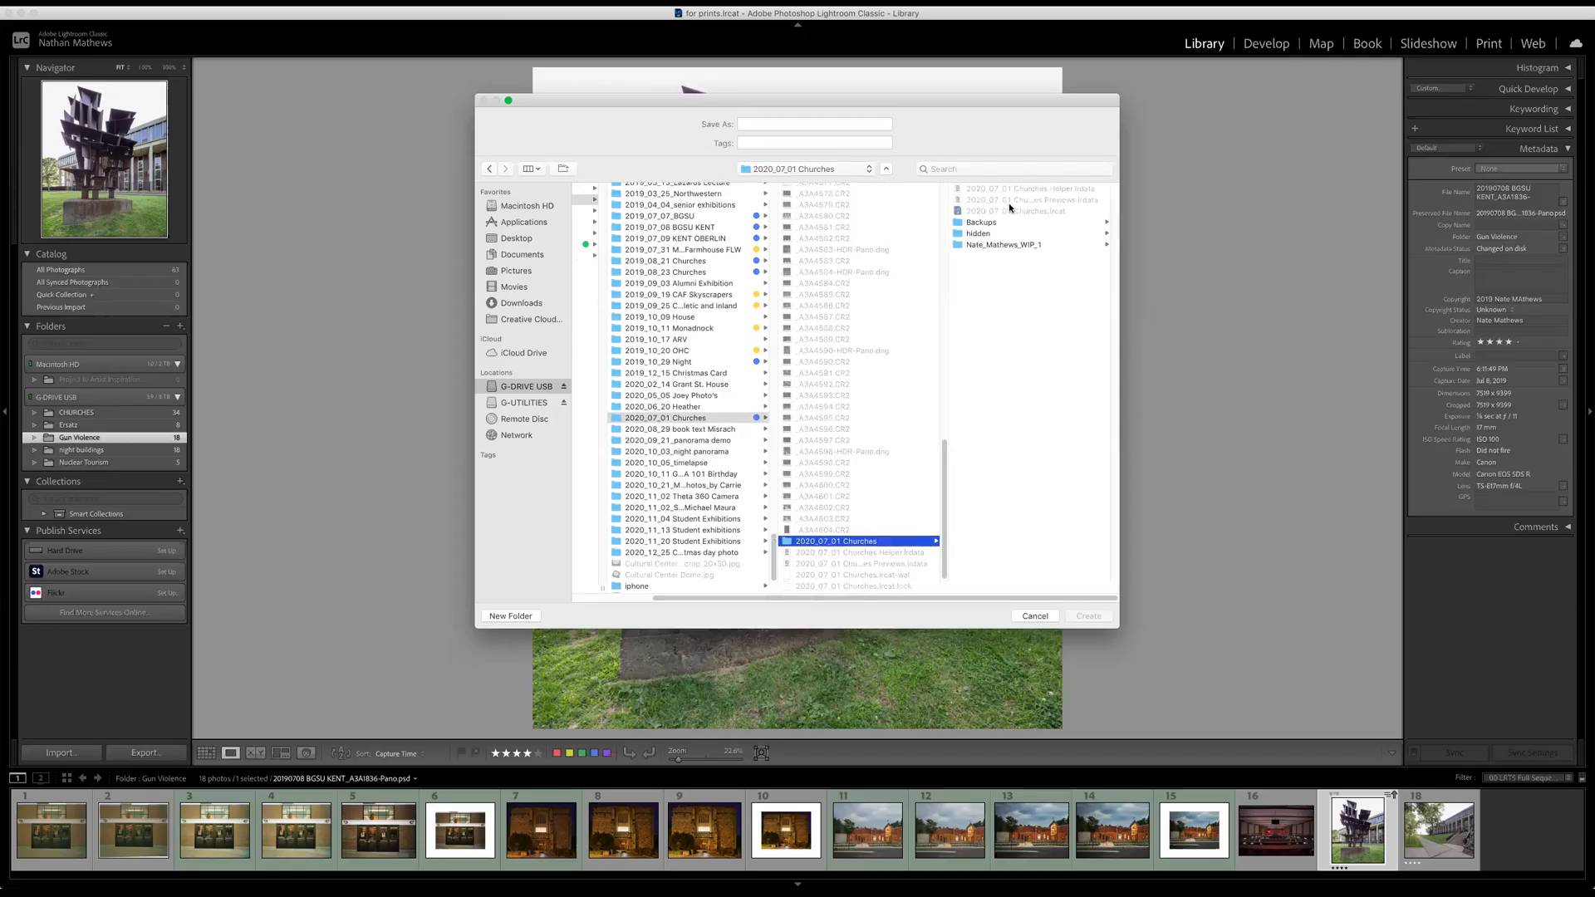
Choose the 2020_11_20 Student Exhibitions folder as the save location for the new catalog.
left_click(698, 541)
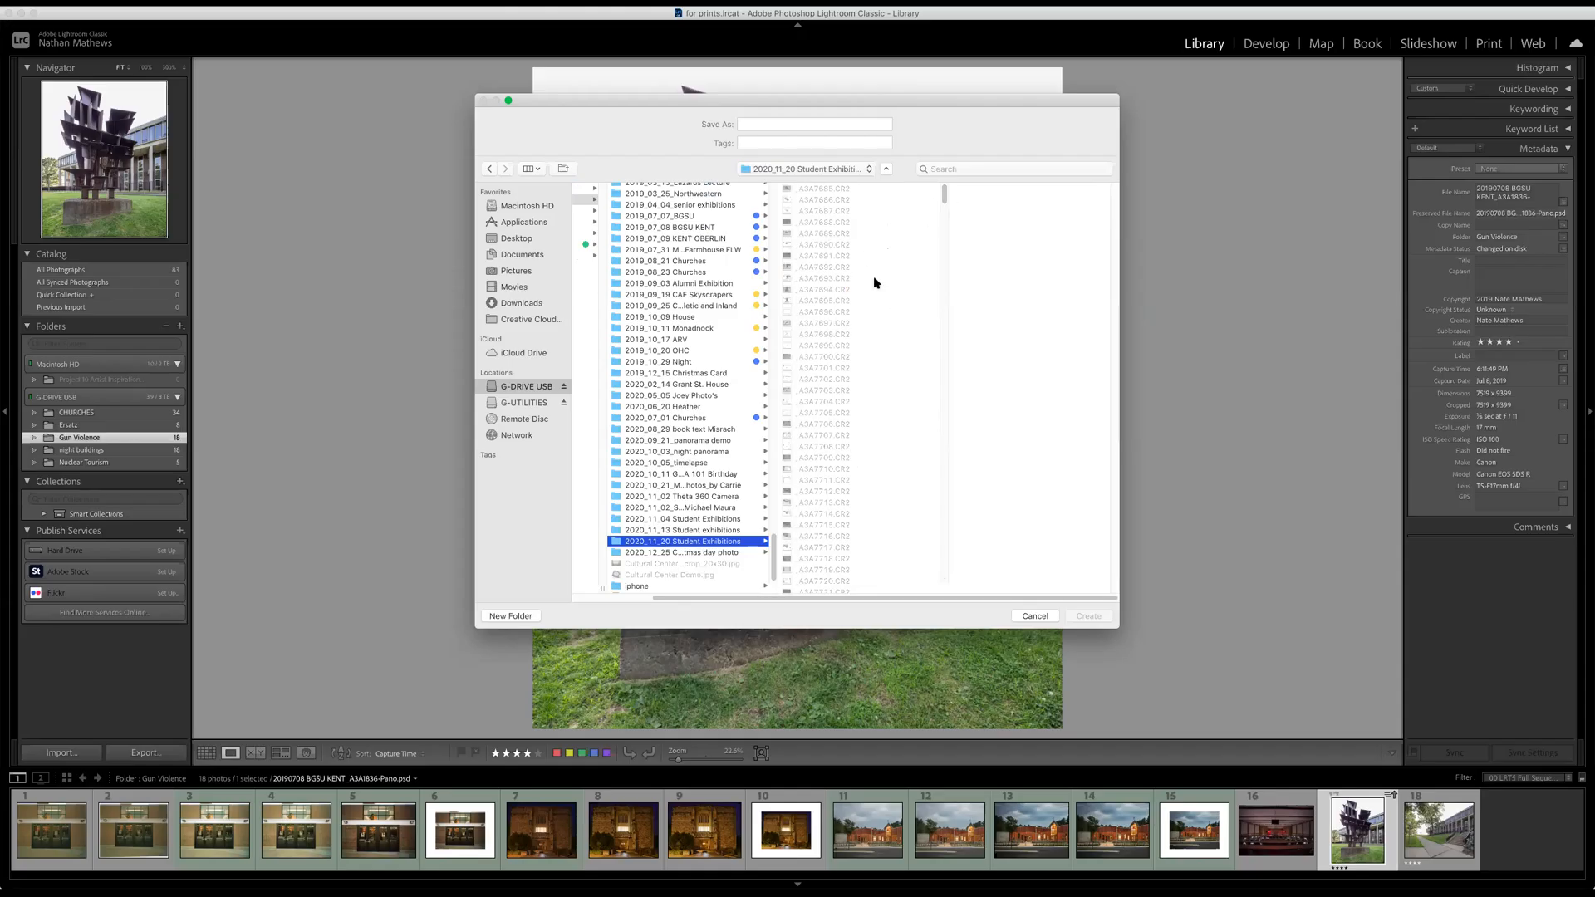
left_click_drag(944, 203, 932, 590)
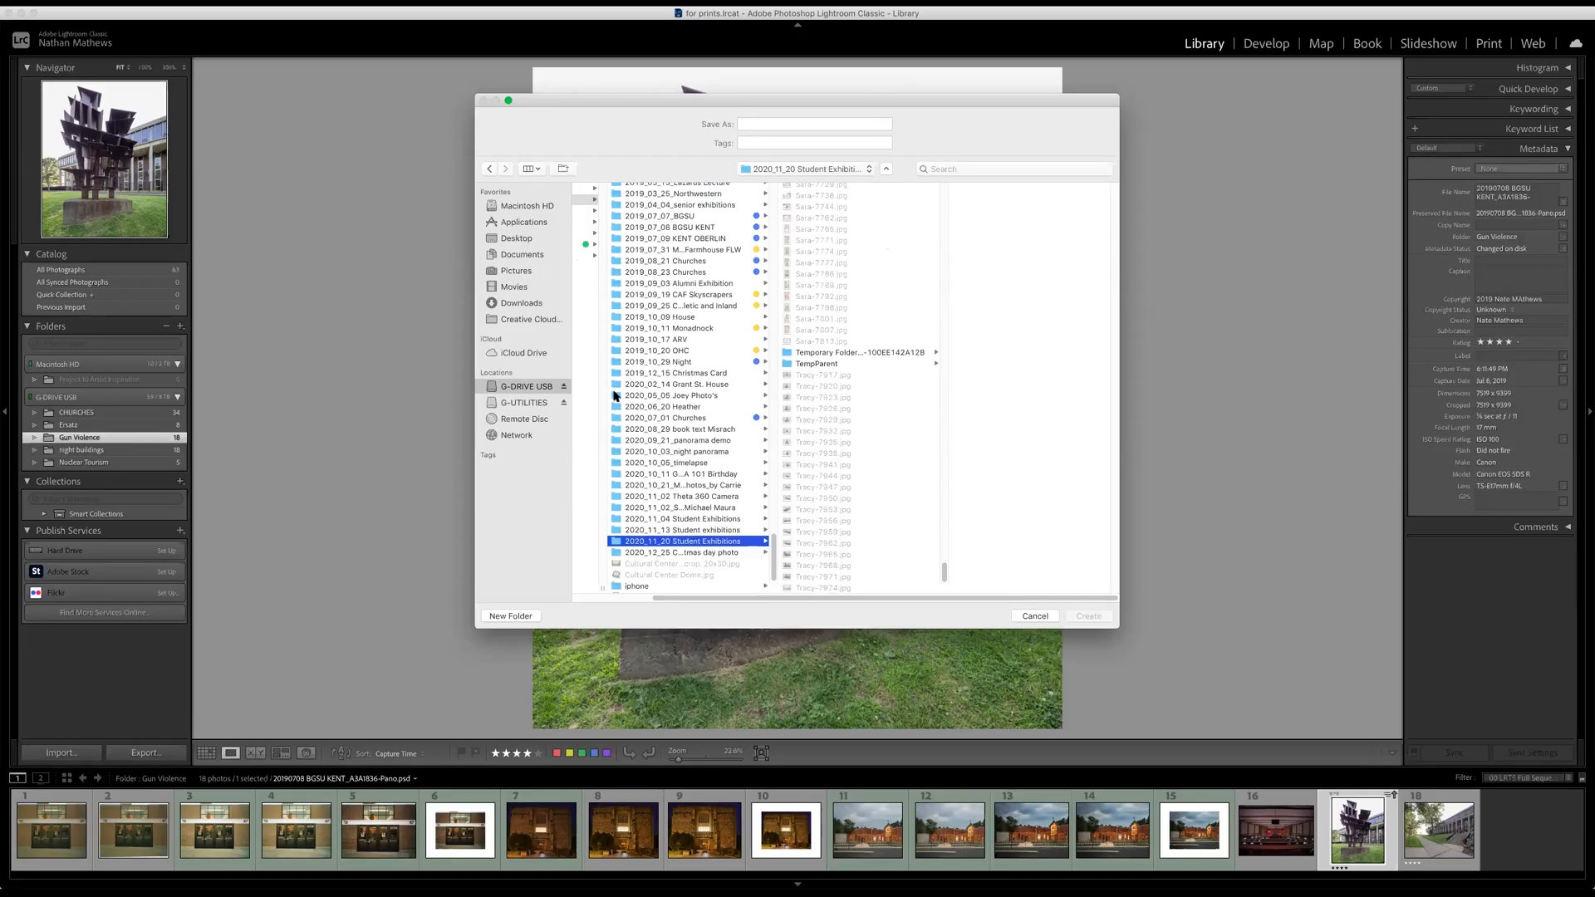
left_click_drag(702, 604, 634, 598)
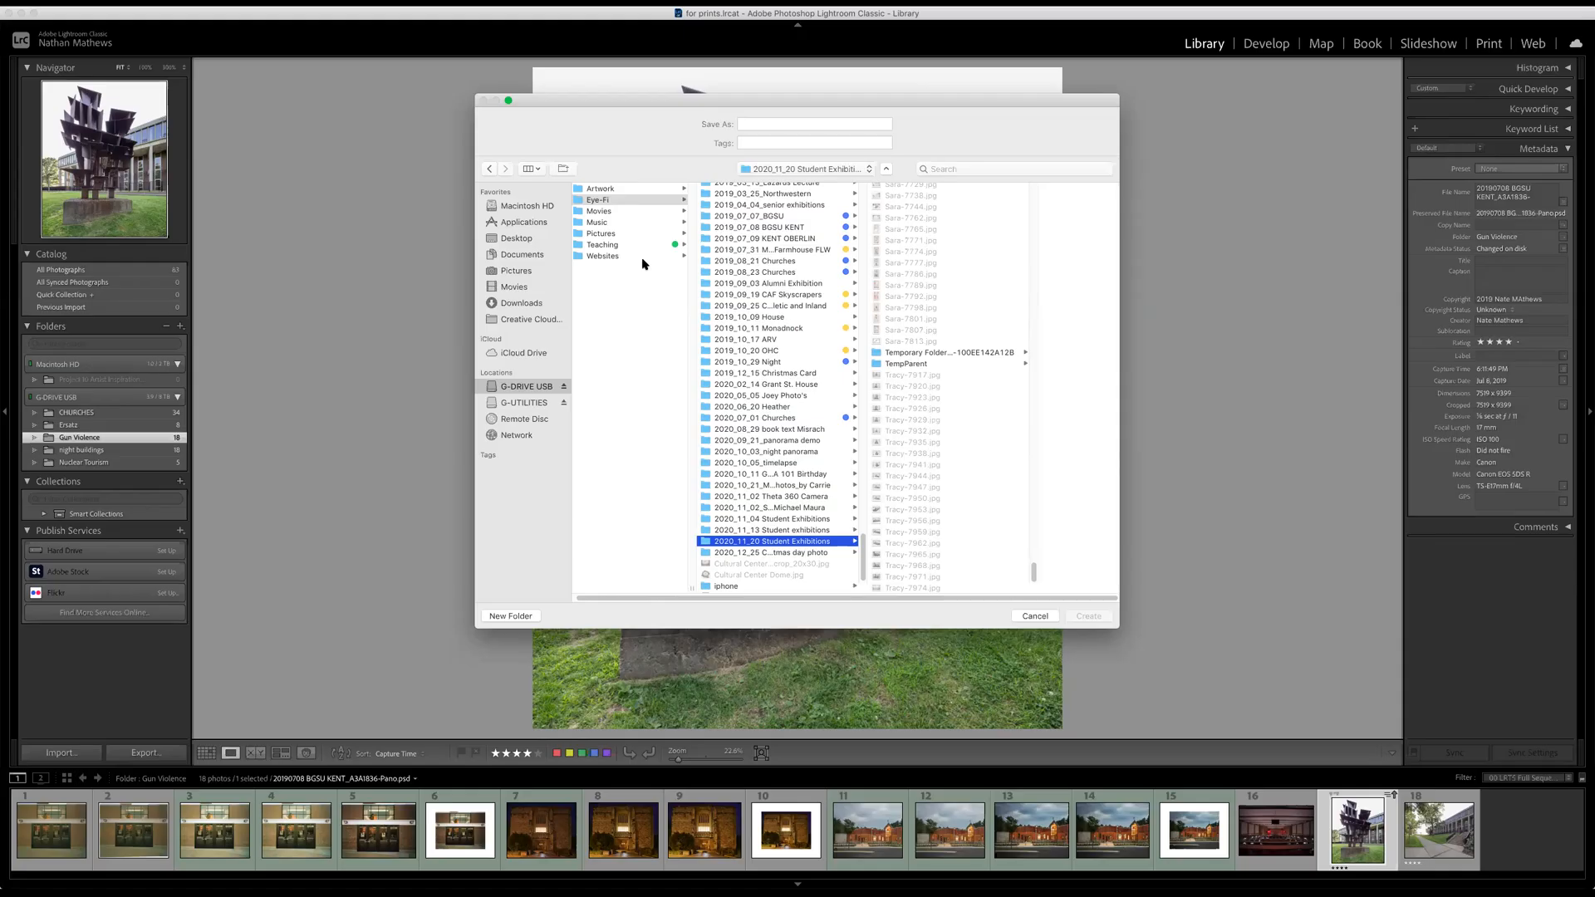
left_click_drag(1037, 569, 1010, 117)
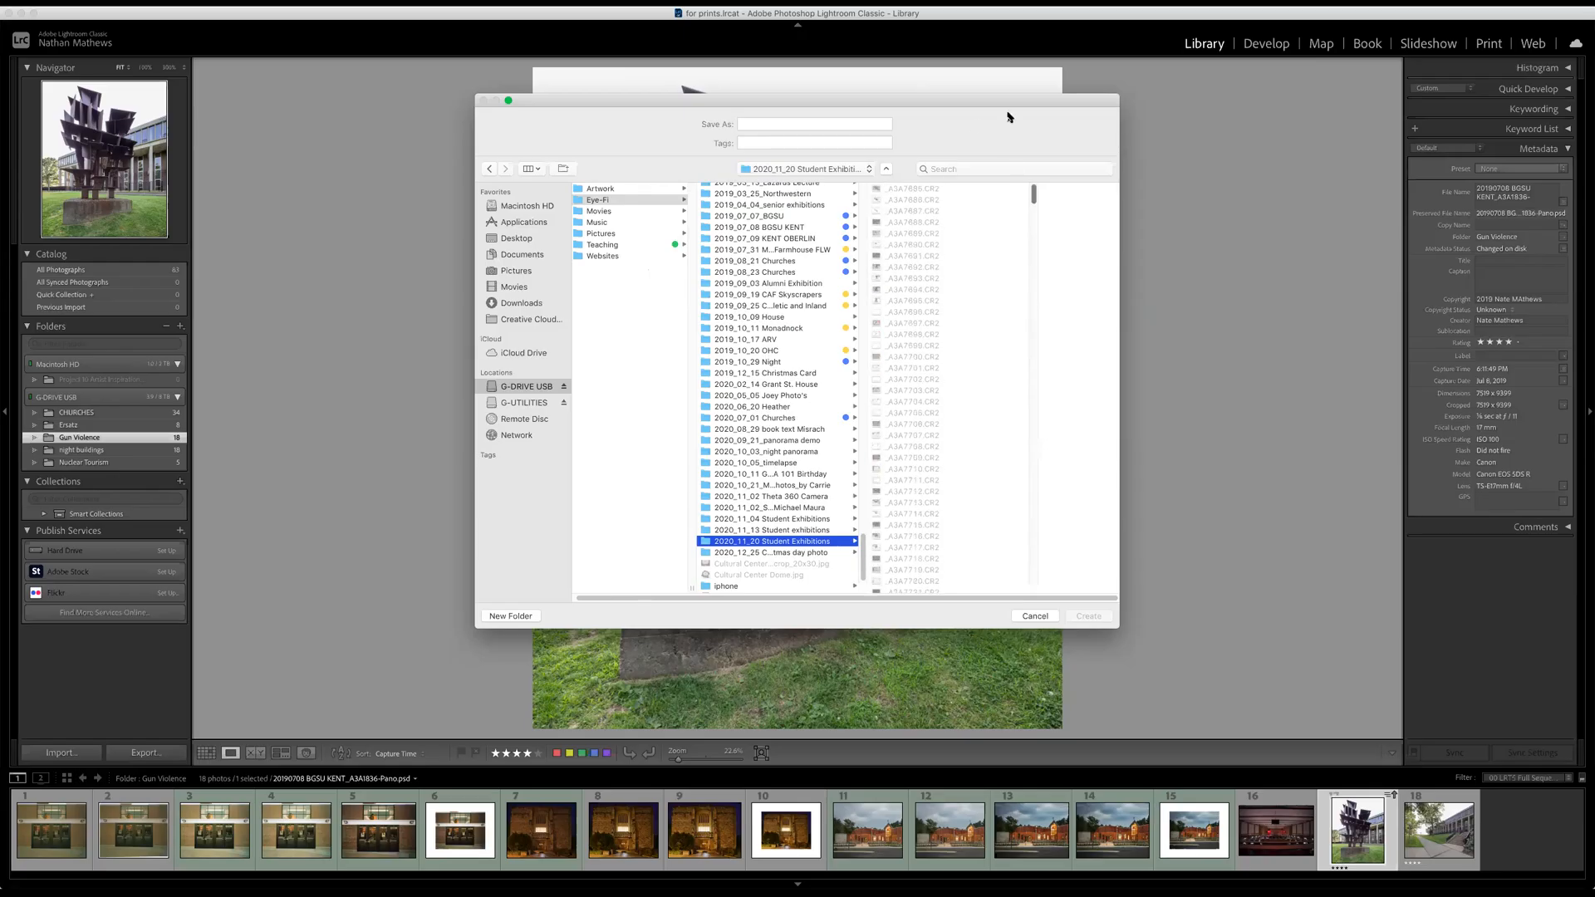
Name the new catalog 2020_1_20 Stuent Exhibitions and create it.
left_click(798, 125)
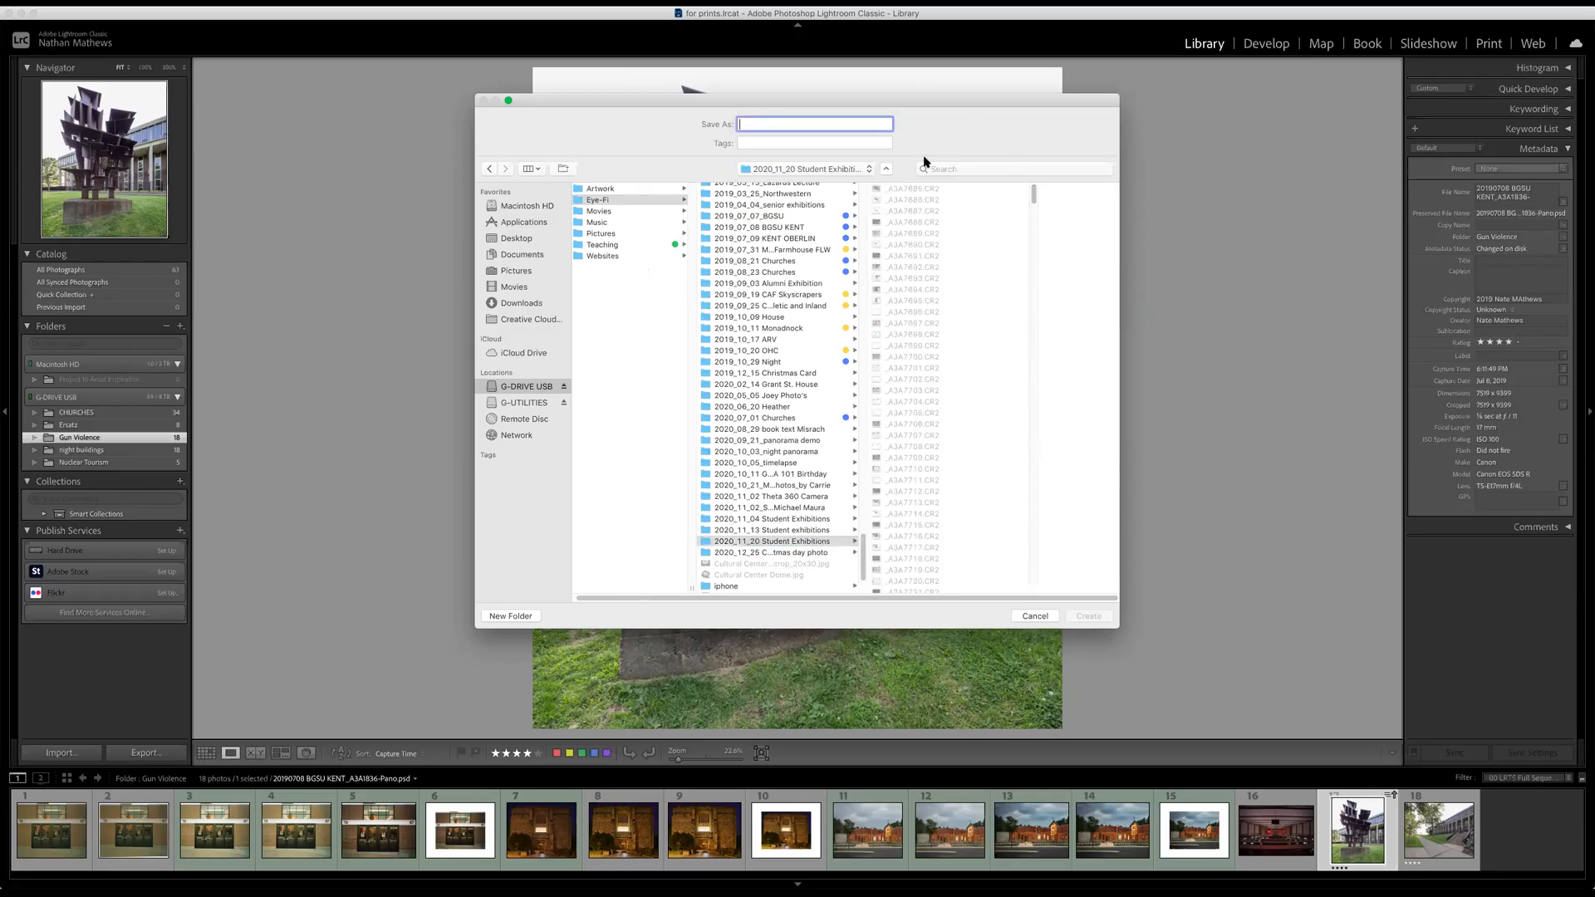
type("2020_1_20 Stuent Exhibitions")
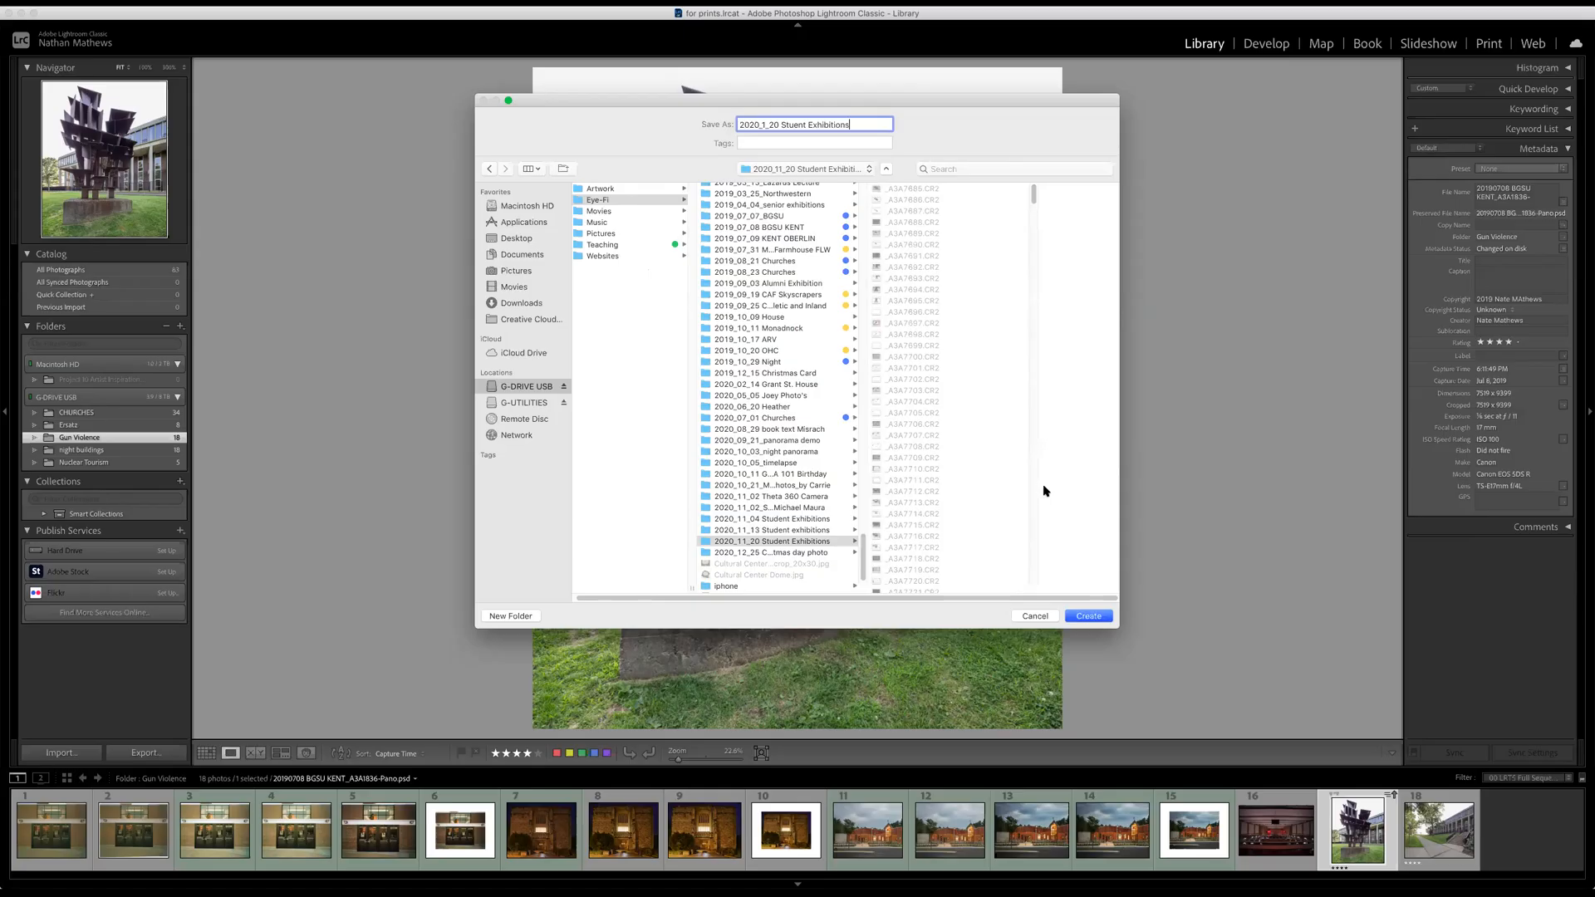
left_click(1088, 616)
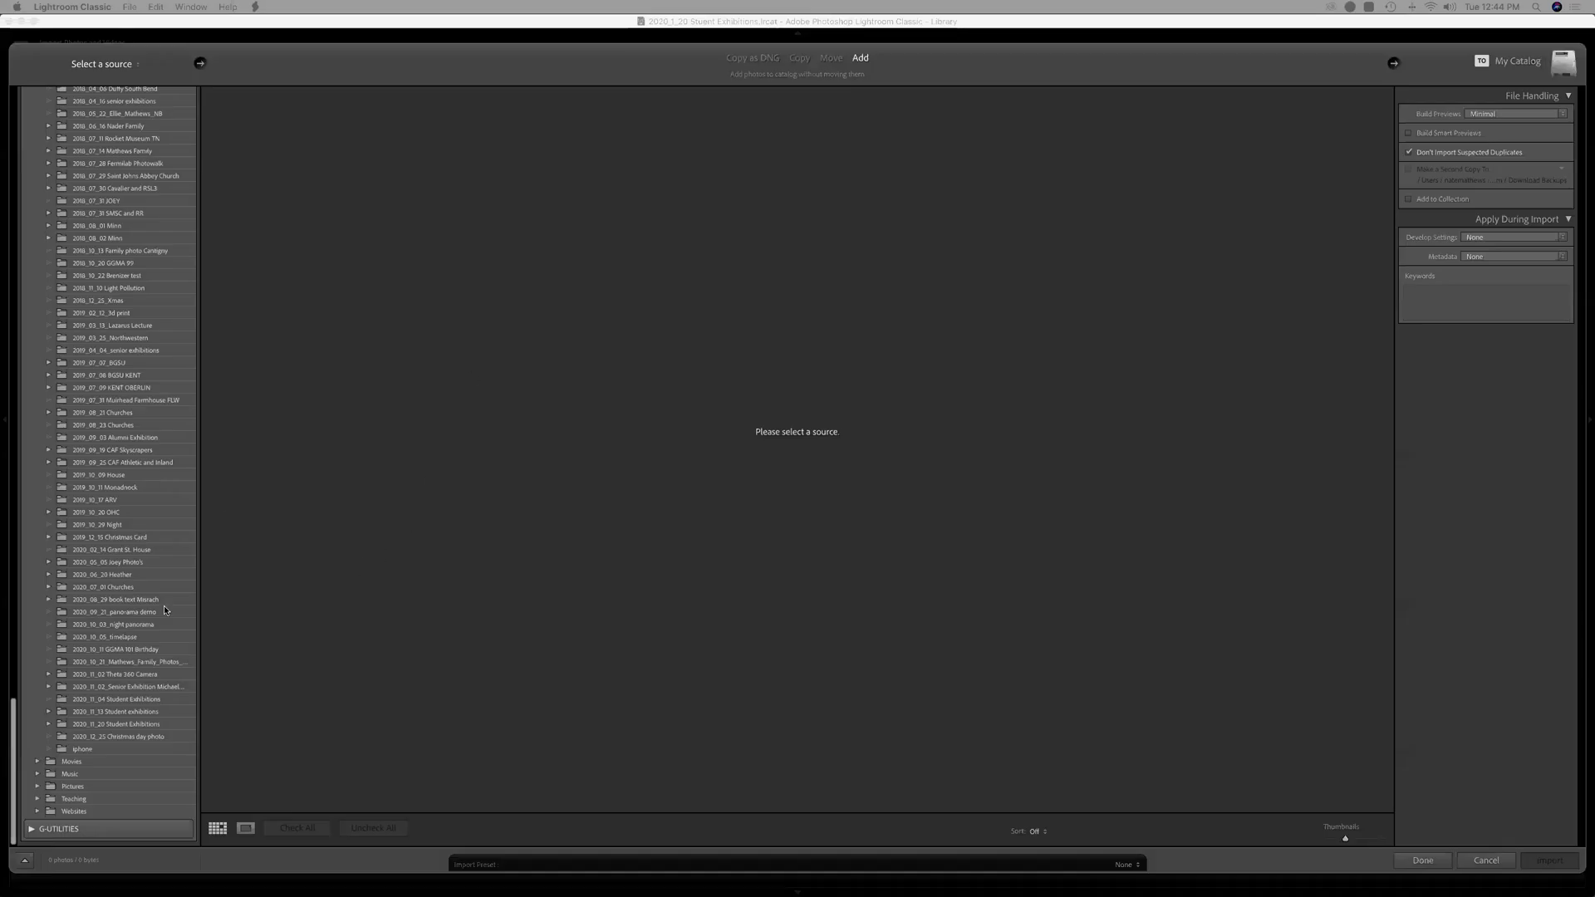
Import photos from the 2020_11_20 Student Exhibitions folder and disable address lookup.
left_click(137, 724)
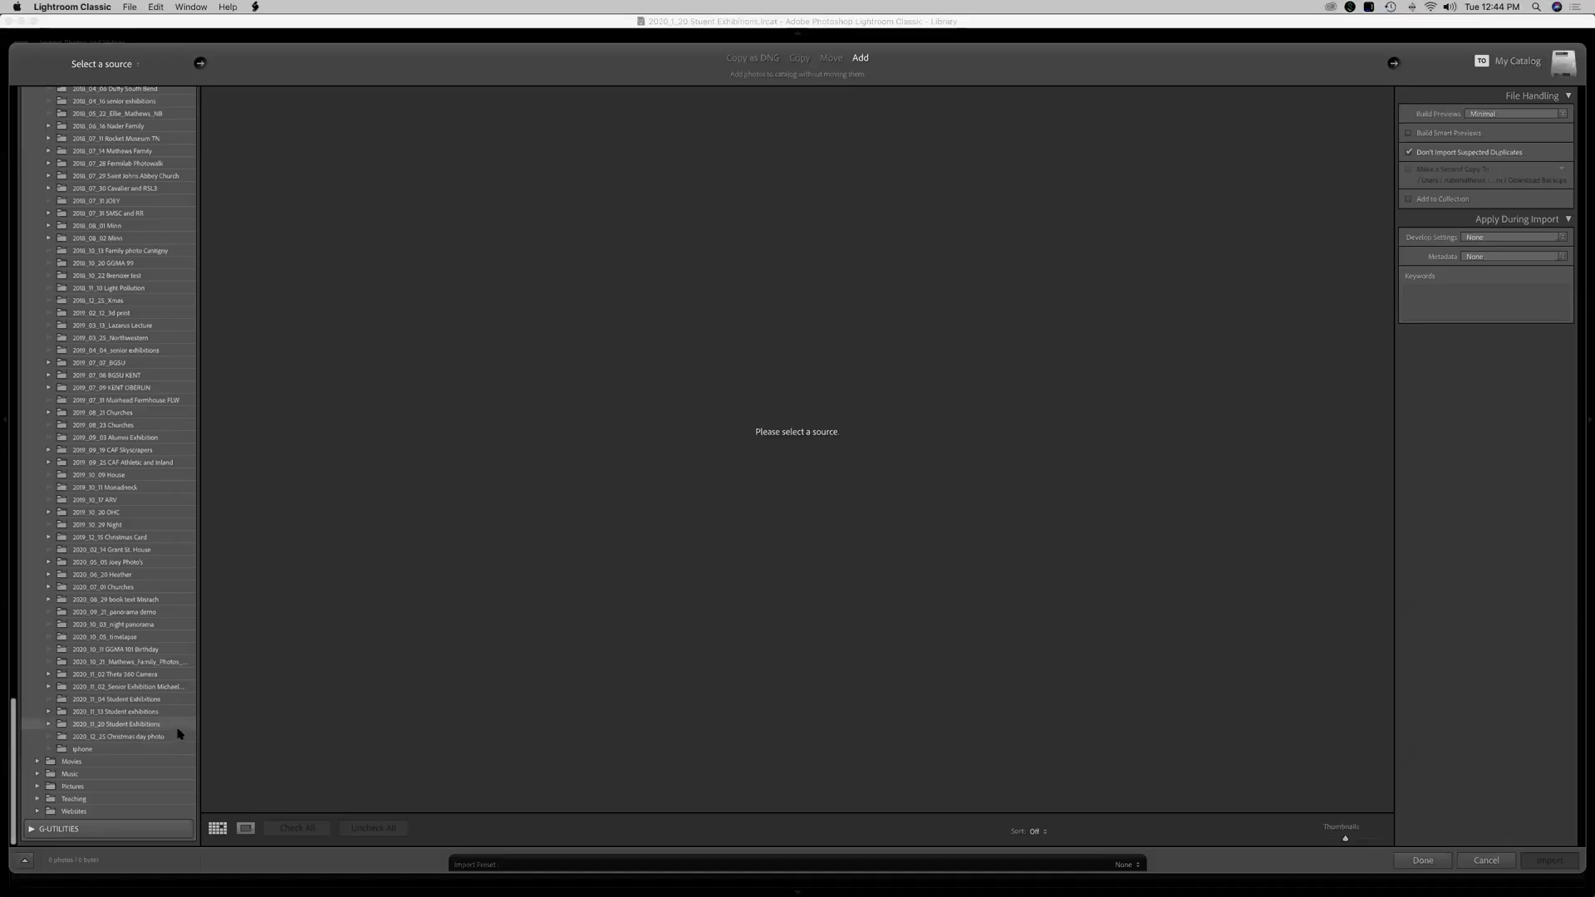
left_click(1550, 861)
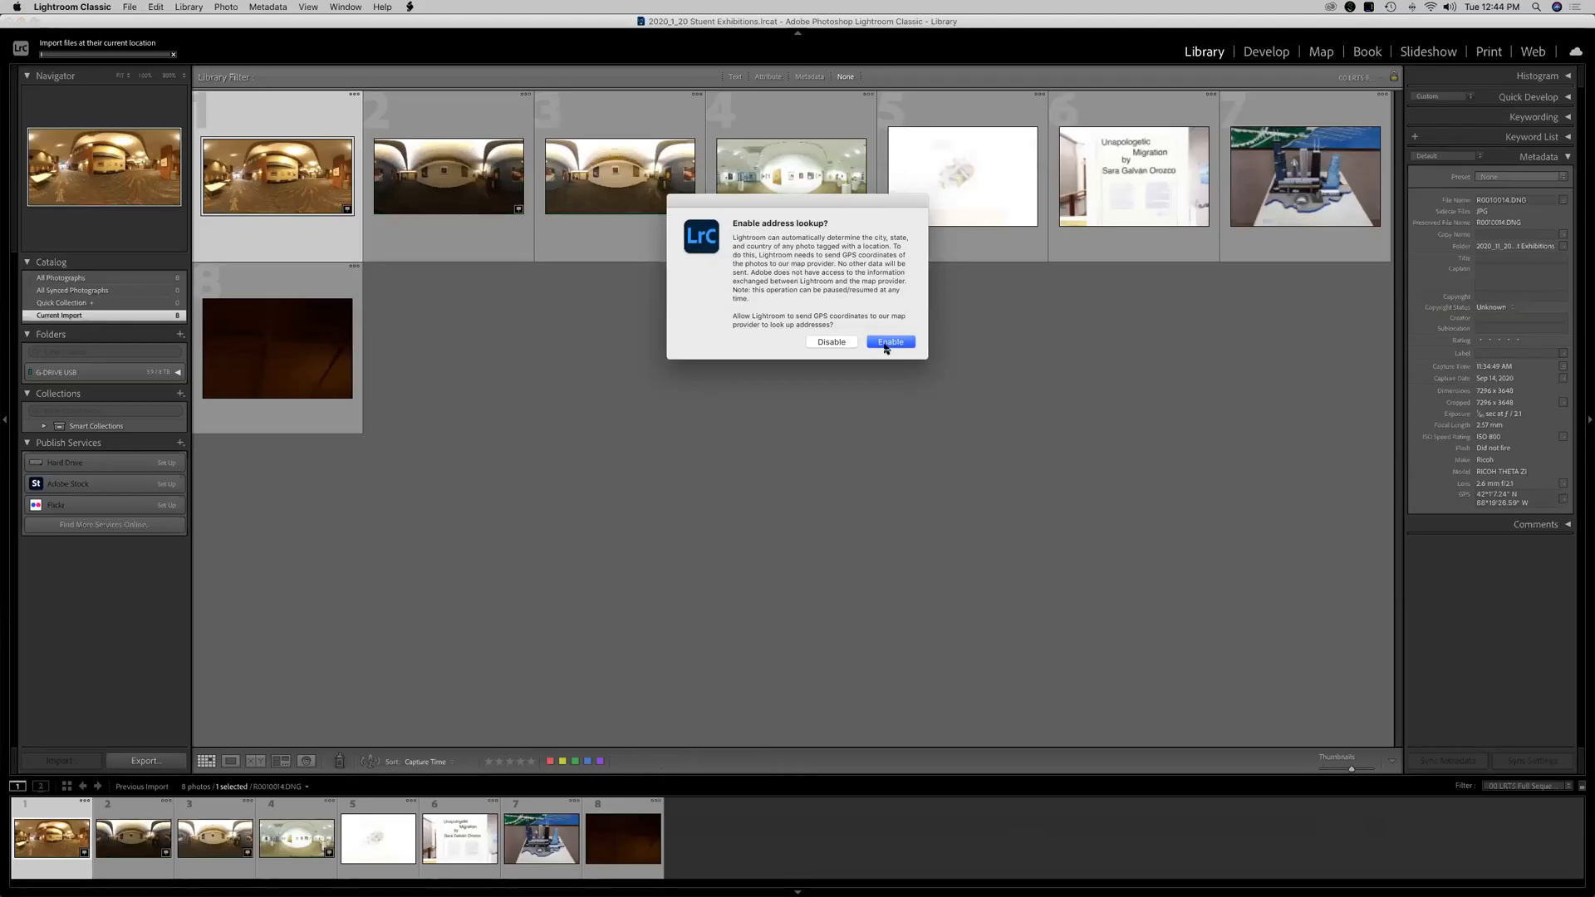
left_click(834, 344)
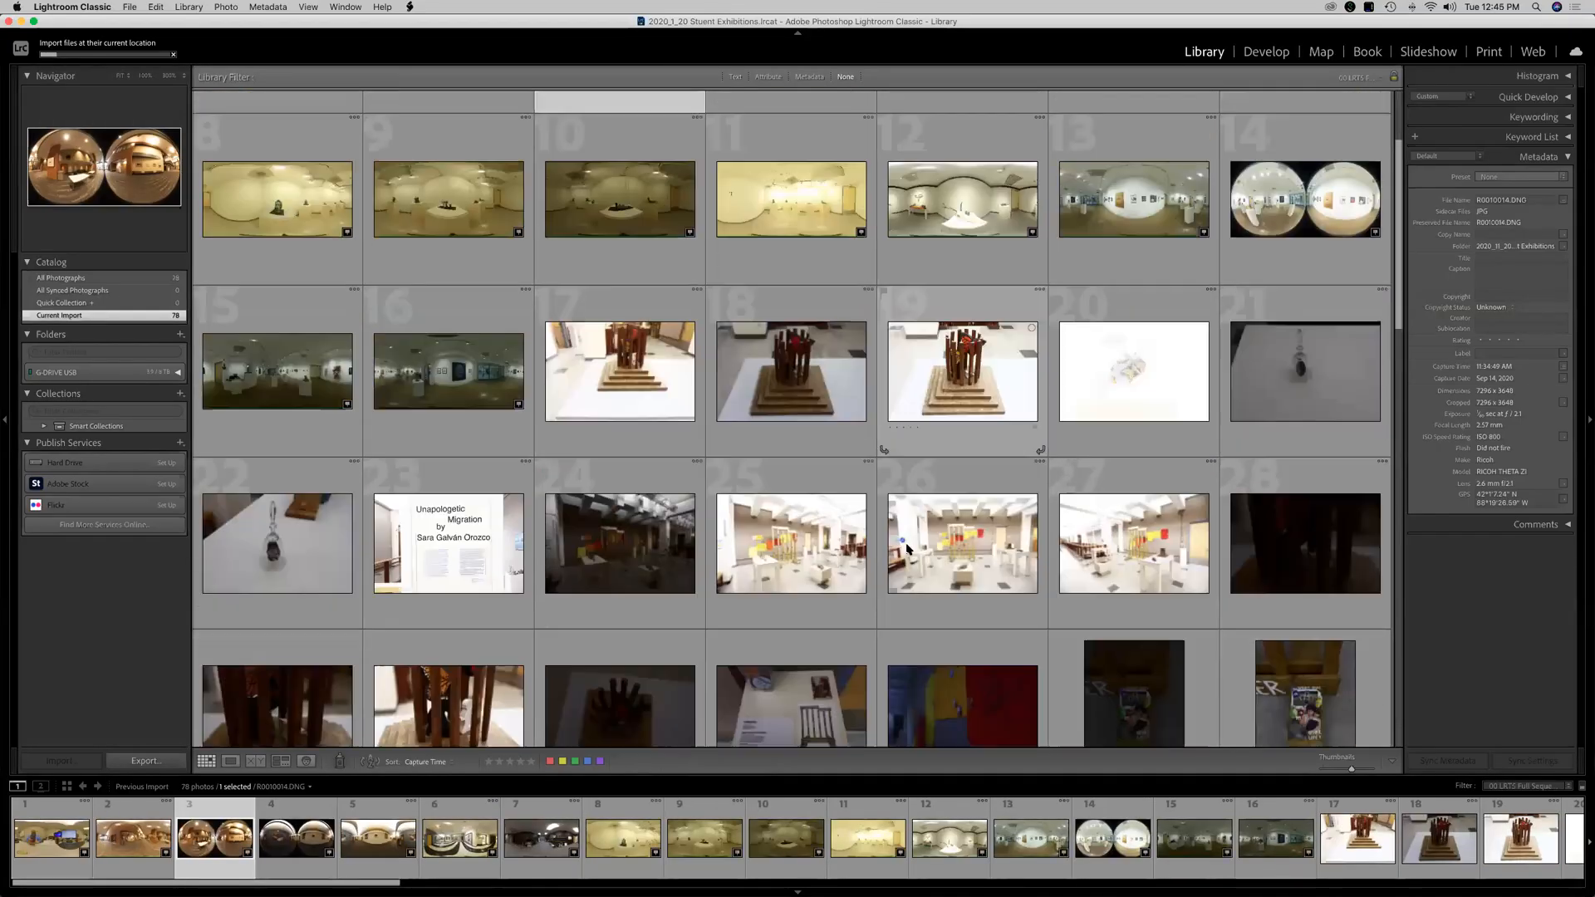
Scroll through the imported exhibition photos in the grid.
scroll(772, 525, "down", 8)
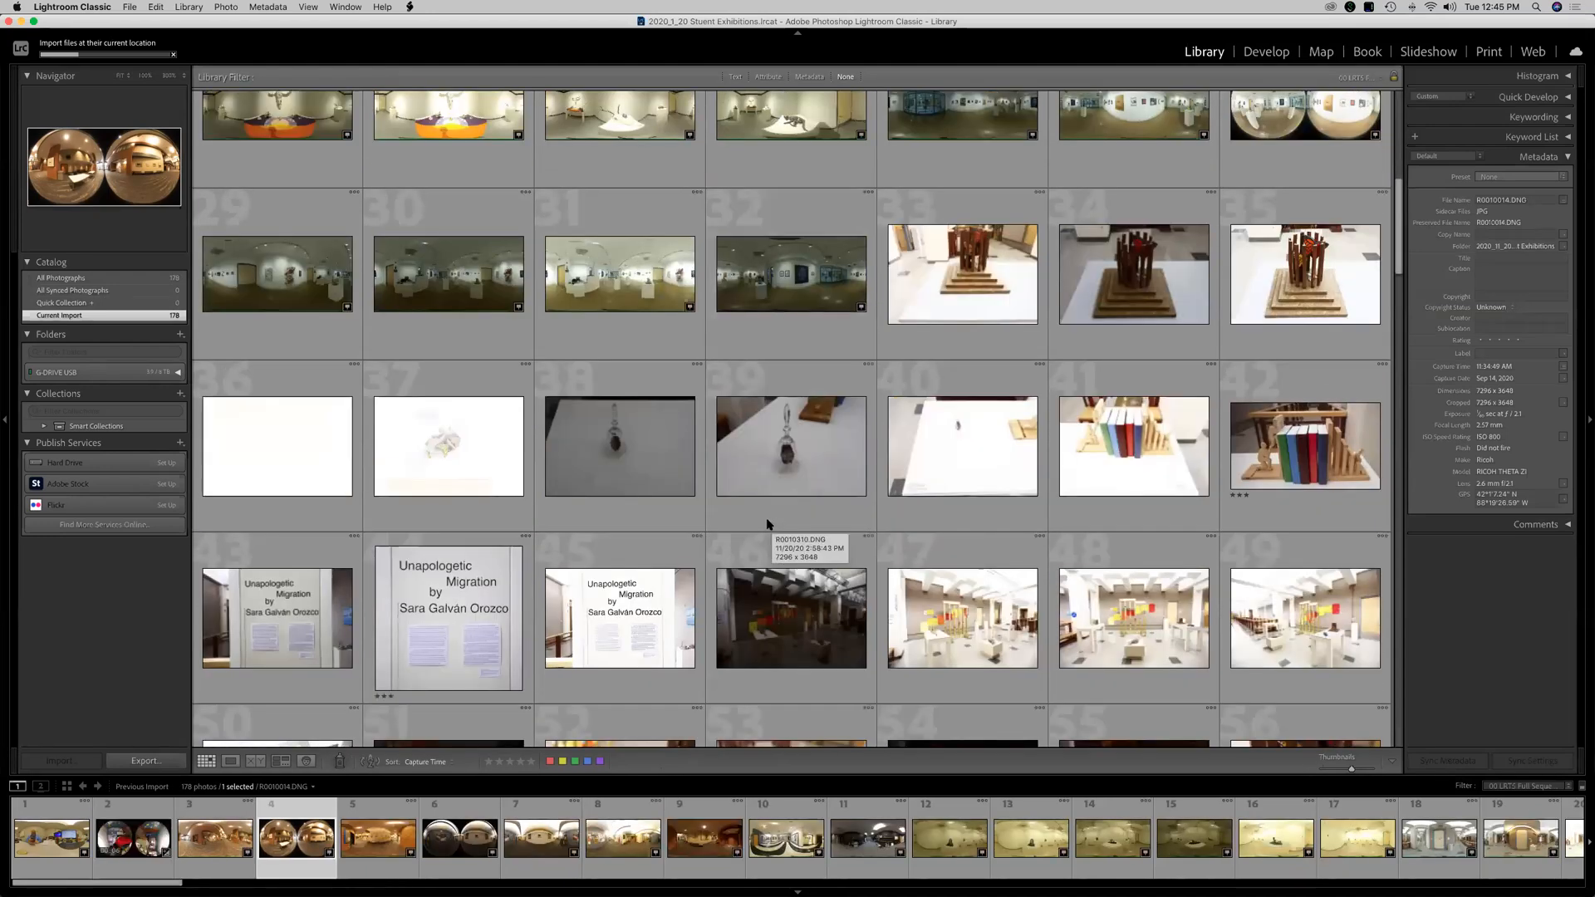
scroll(664, 487, "up", 6)
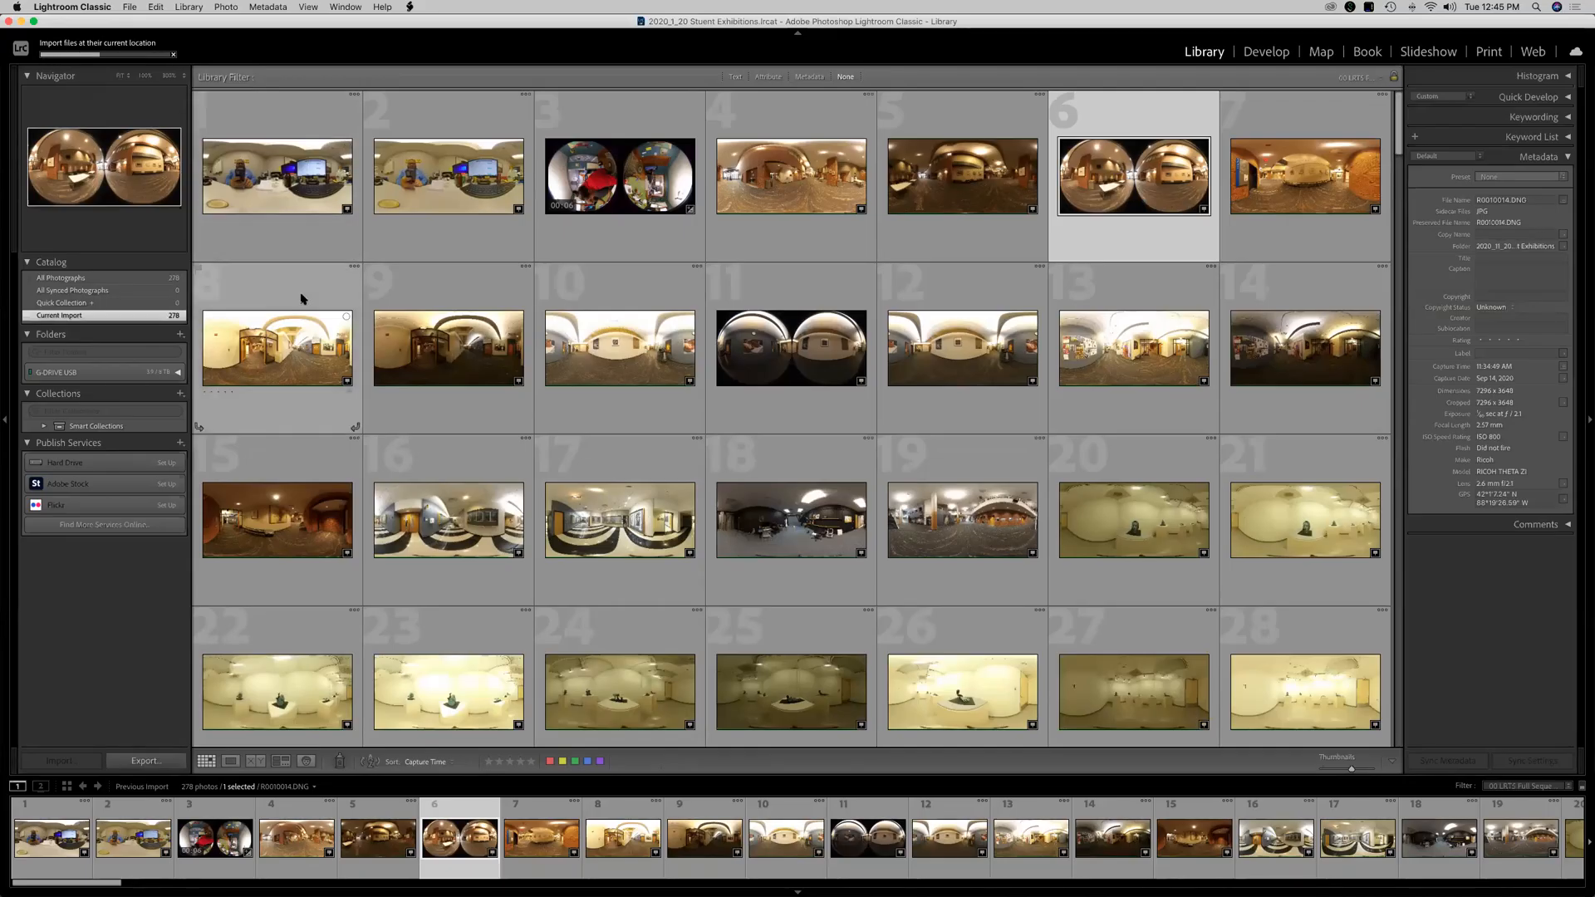
scroll(449, 409, "down", 3)
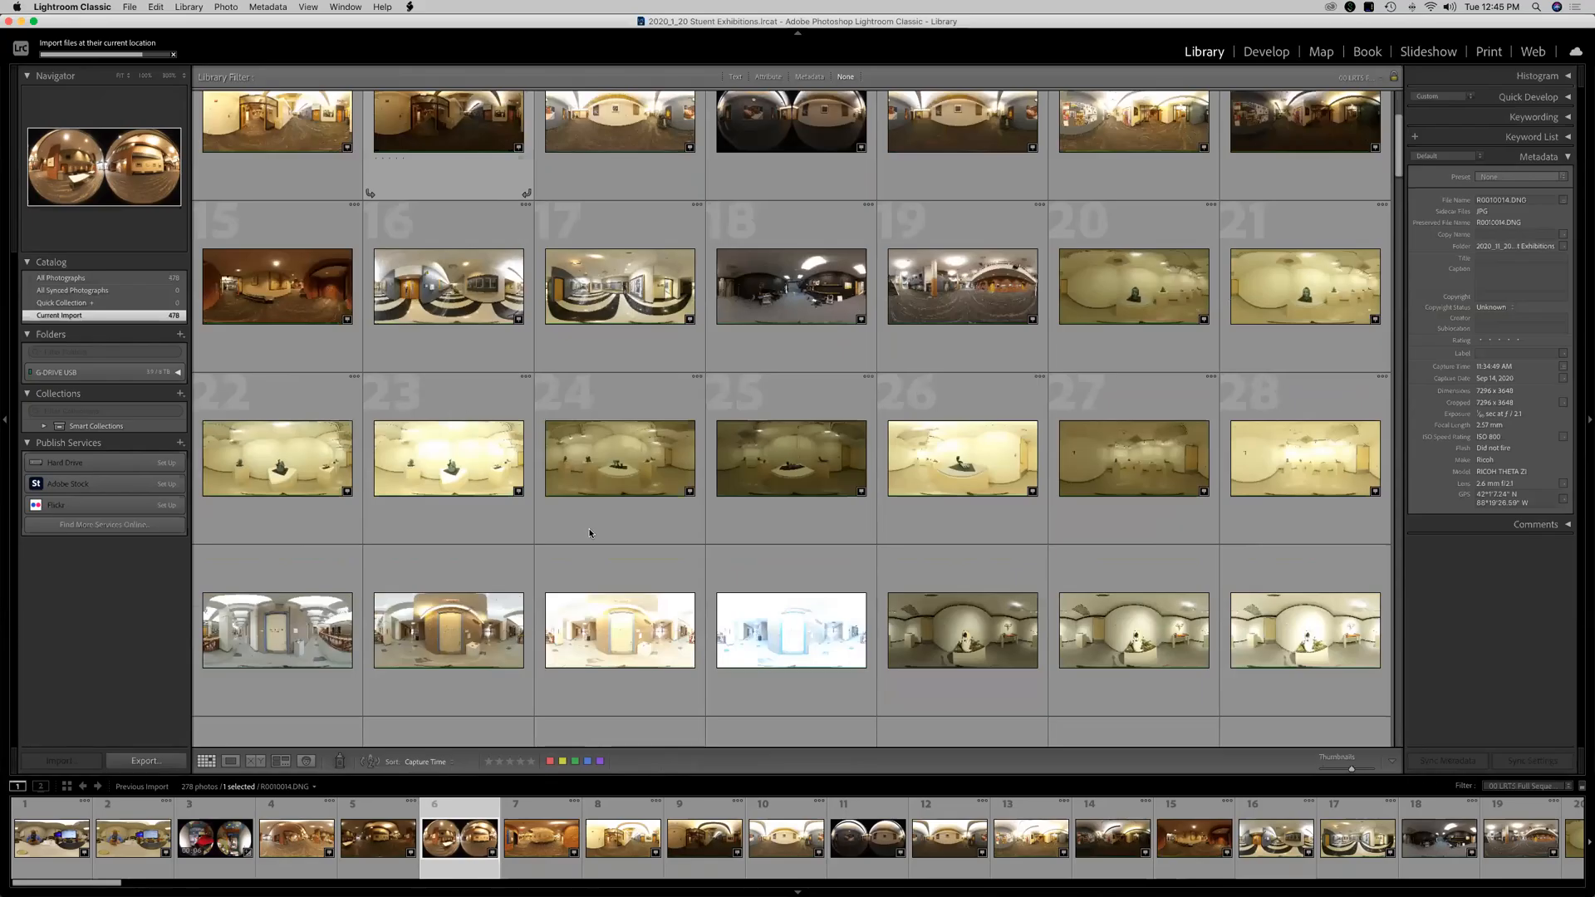
scroll(659, 574, "down", 10)
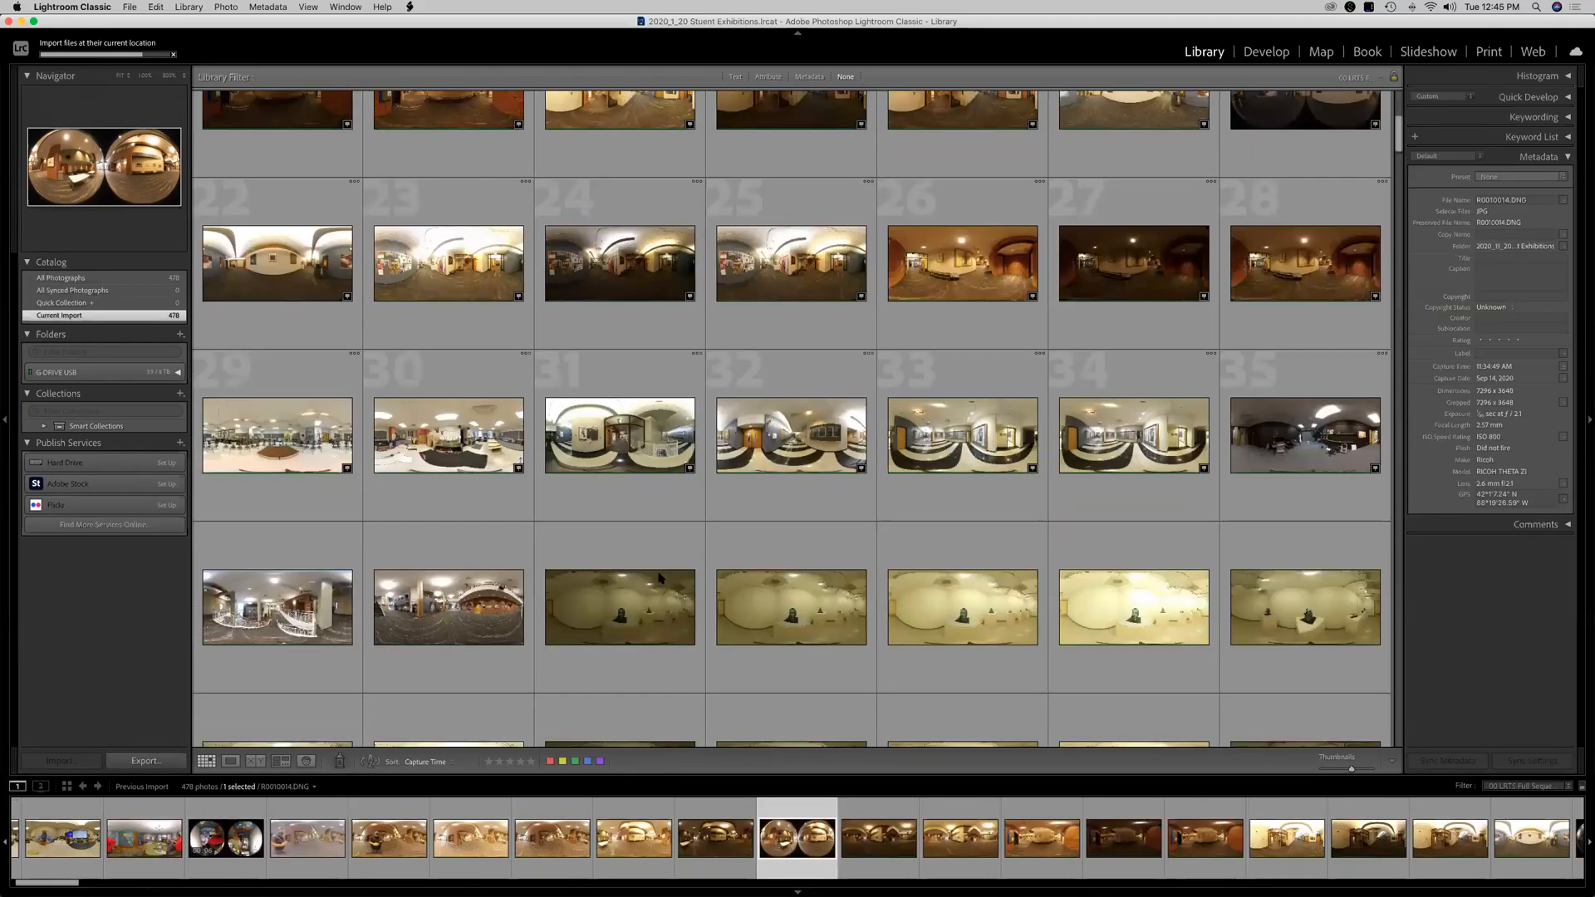
scroll(659, 578, "down", 3)
scroll(660, 577, "down", 20)
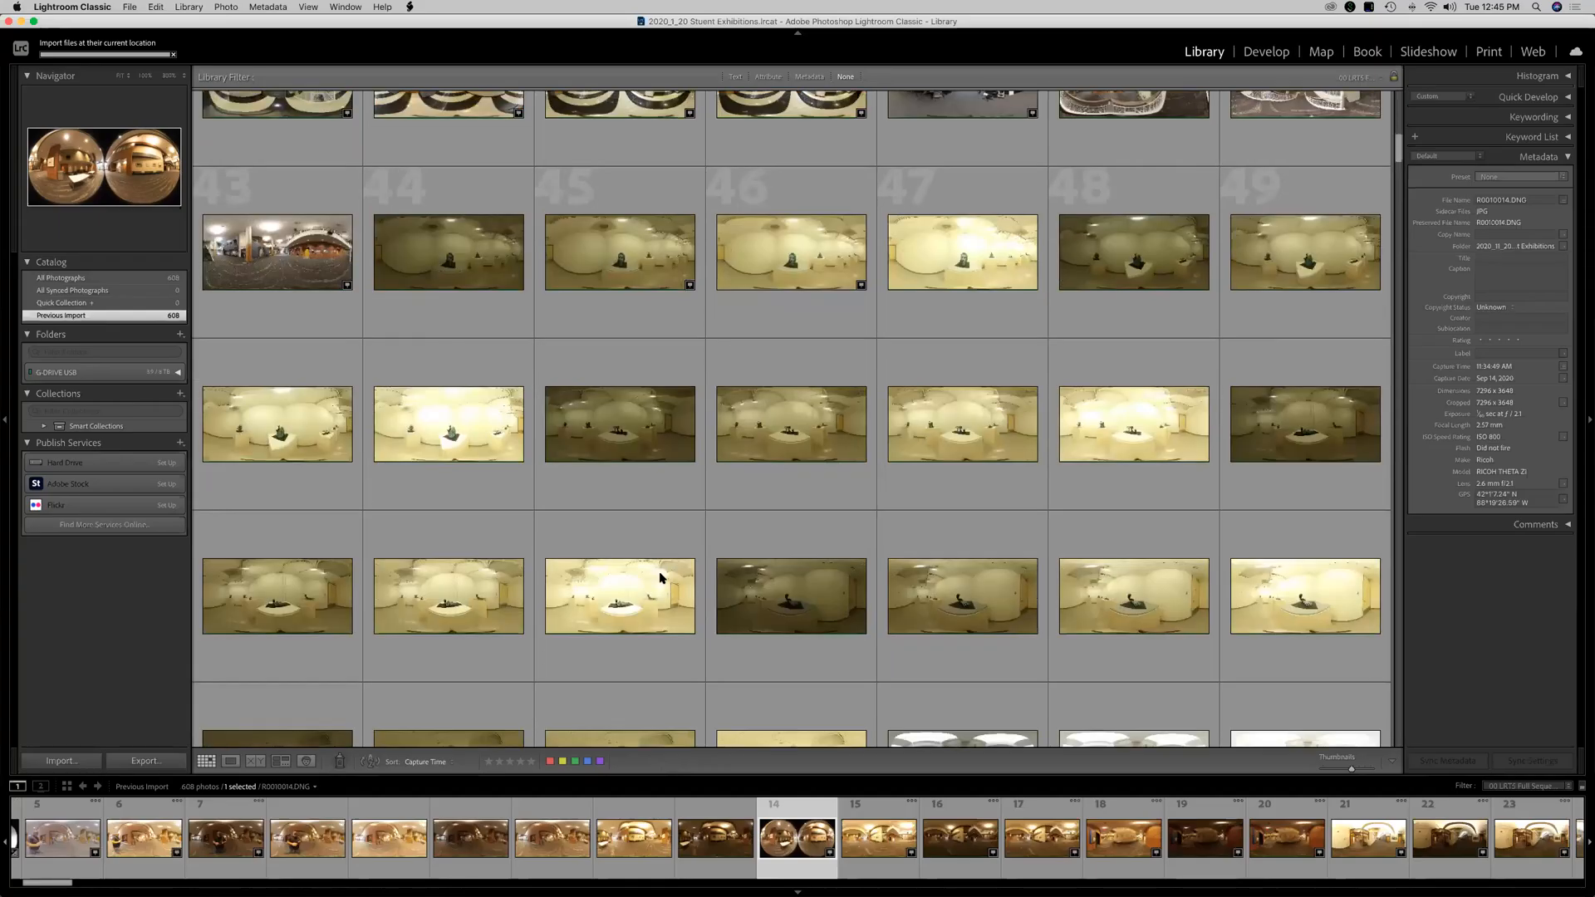
scroll(831, 542, "up", 2)
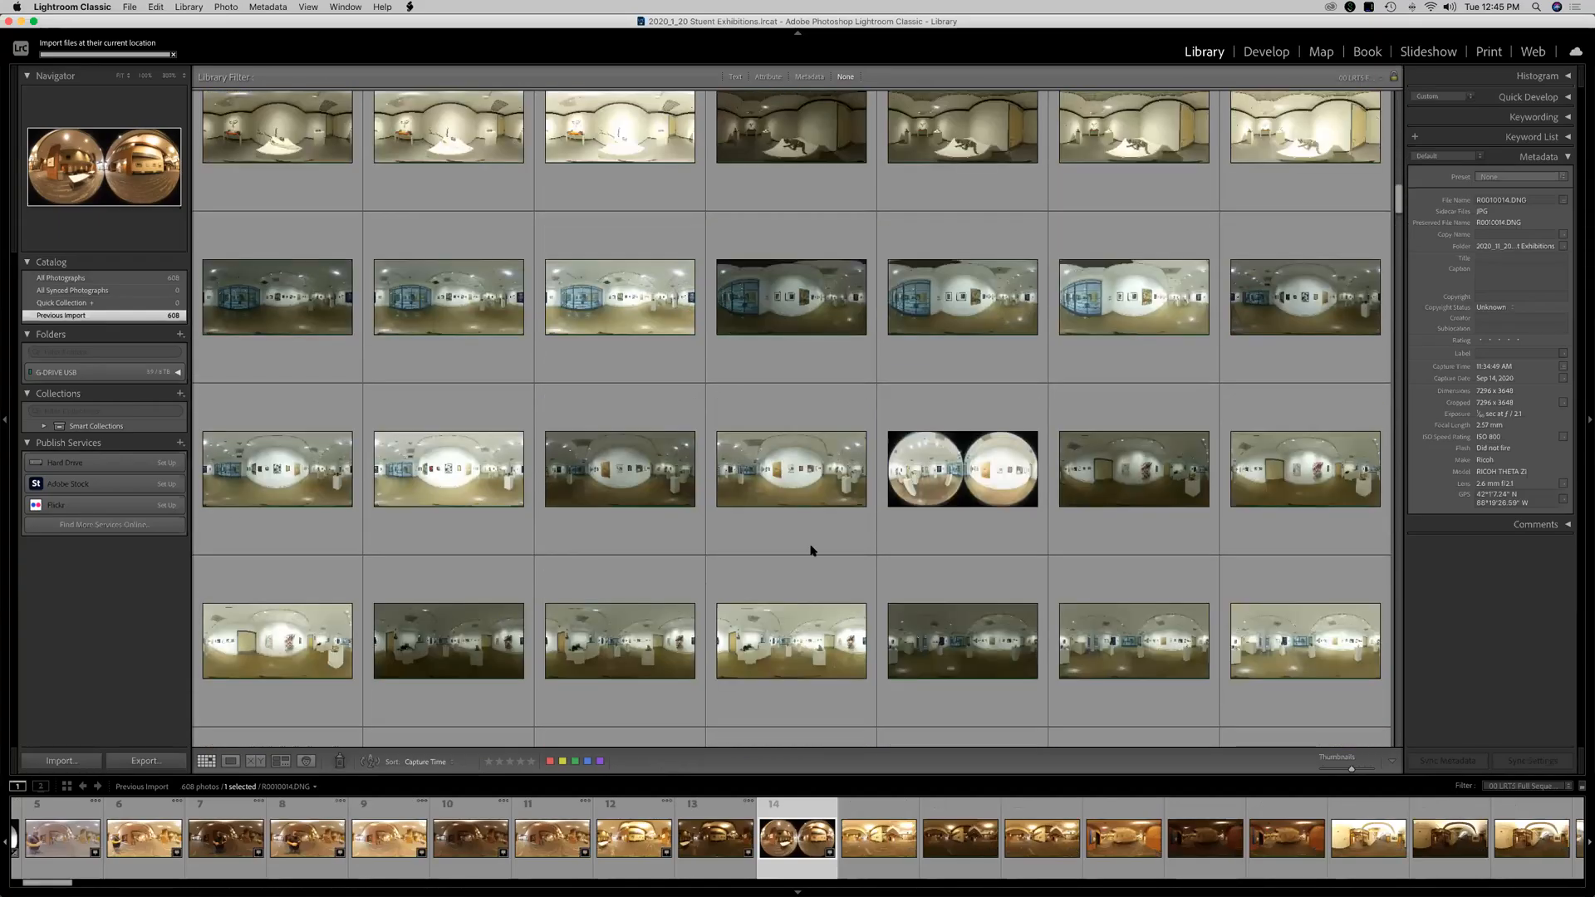
scroll(788, 531, "up", 2)
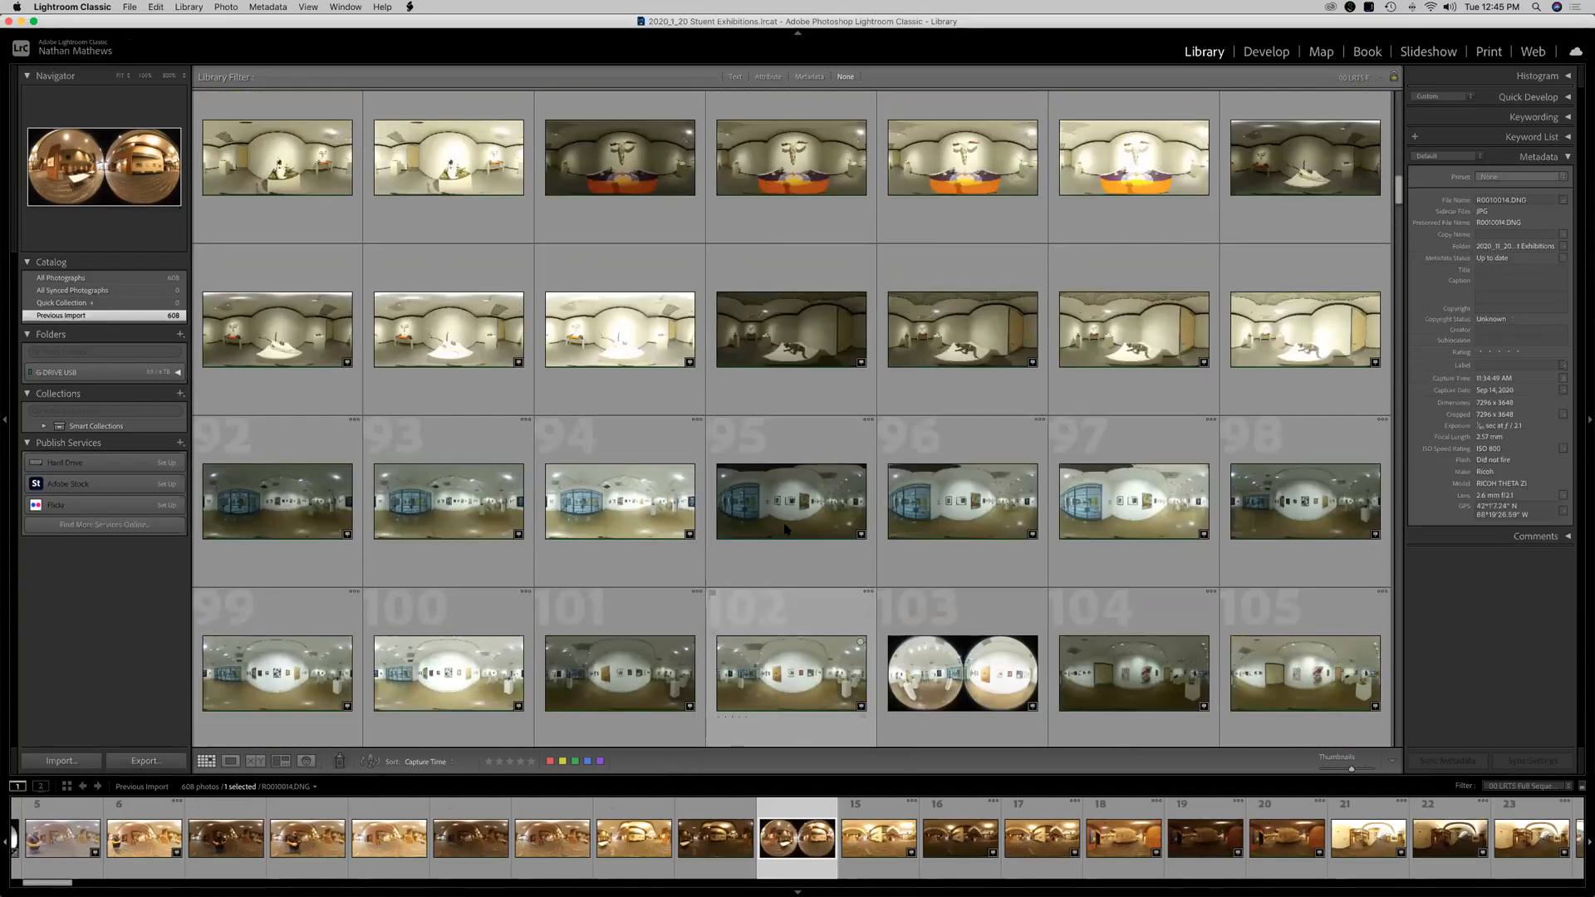
scroll(714, 432, "down", 6)
scroll(708, 332, "down", 5)
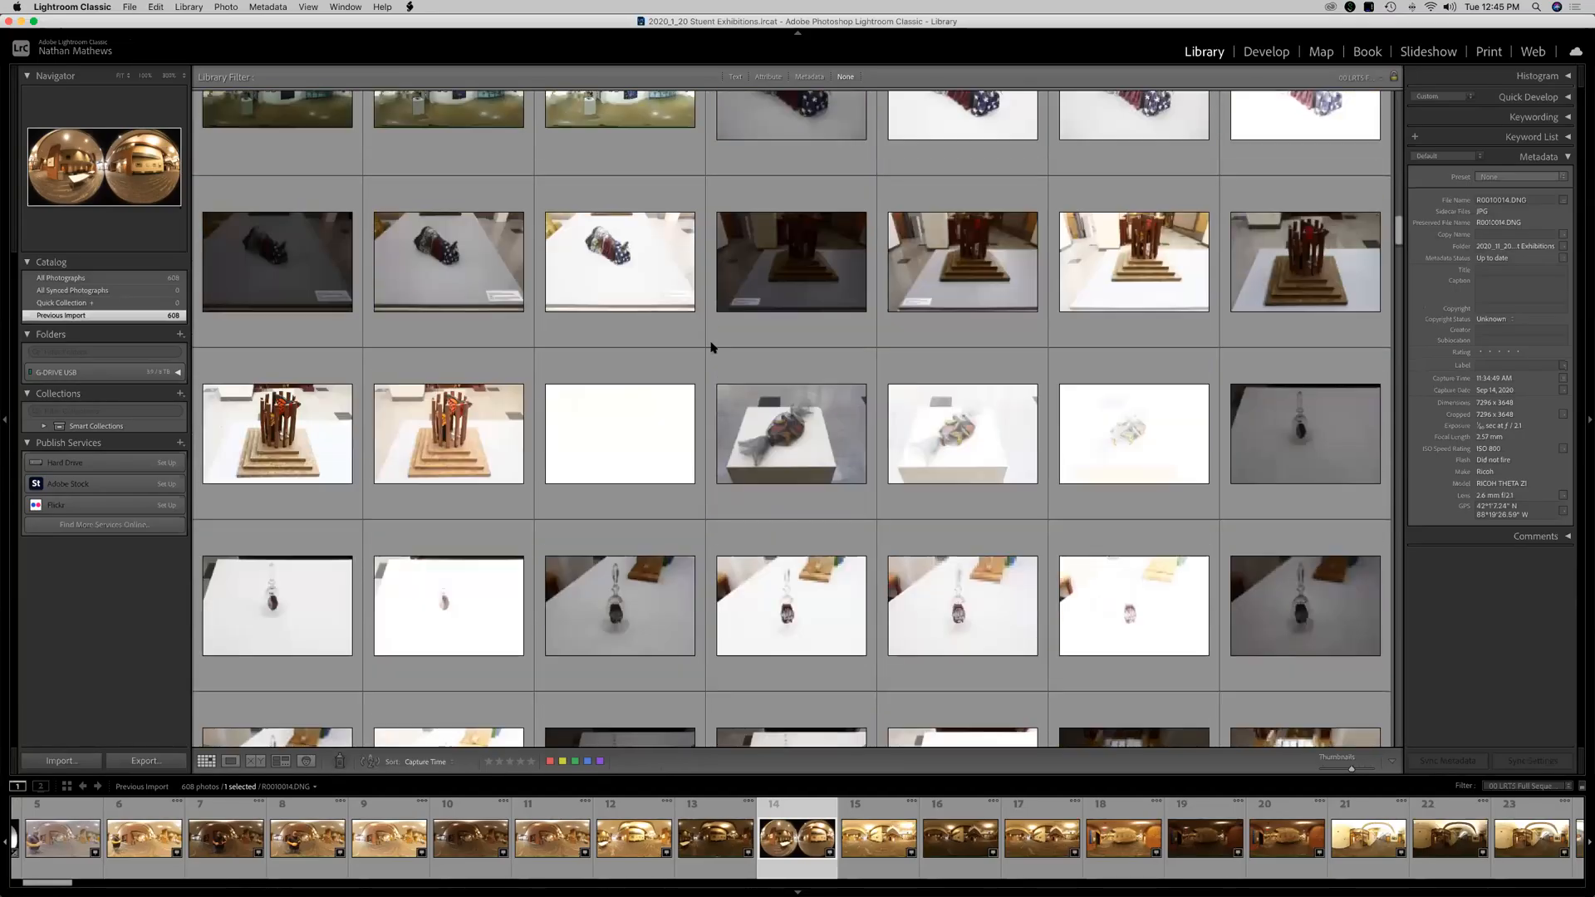
Select photo 127 of the wooden cage sculpture and open it in the Develop module.
left_click(448, 433)
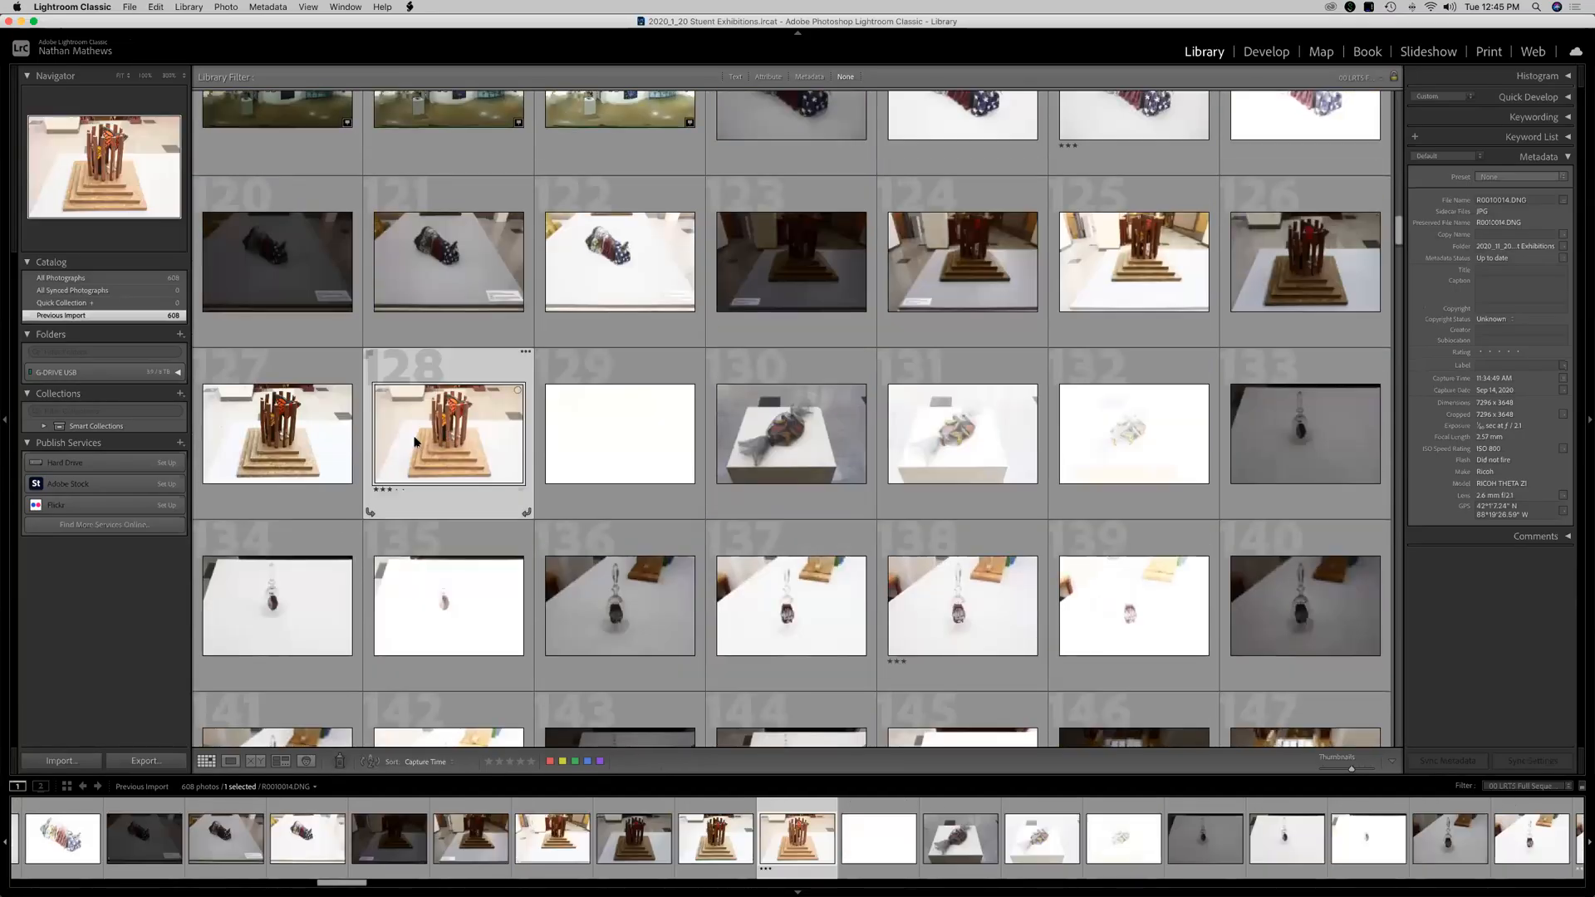
left_click(311, 464)
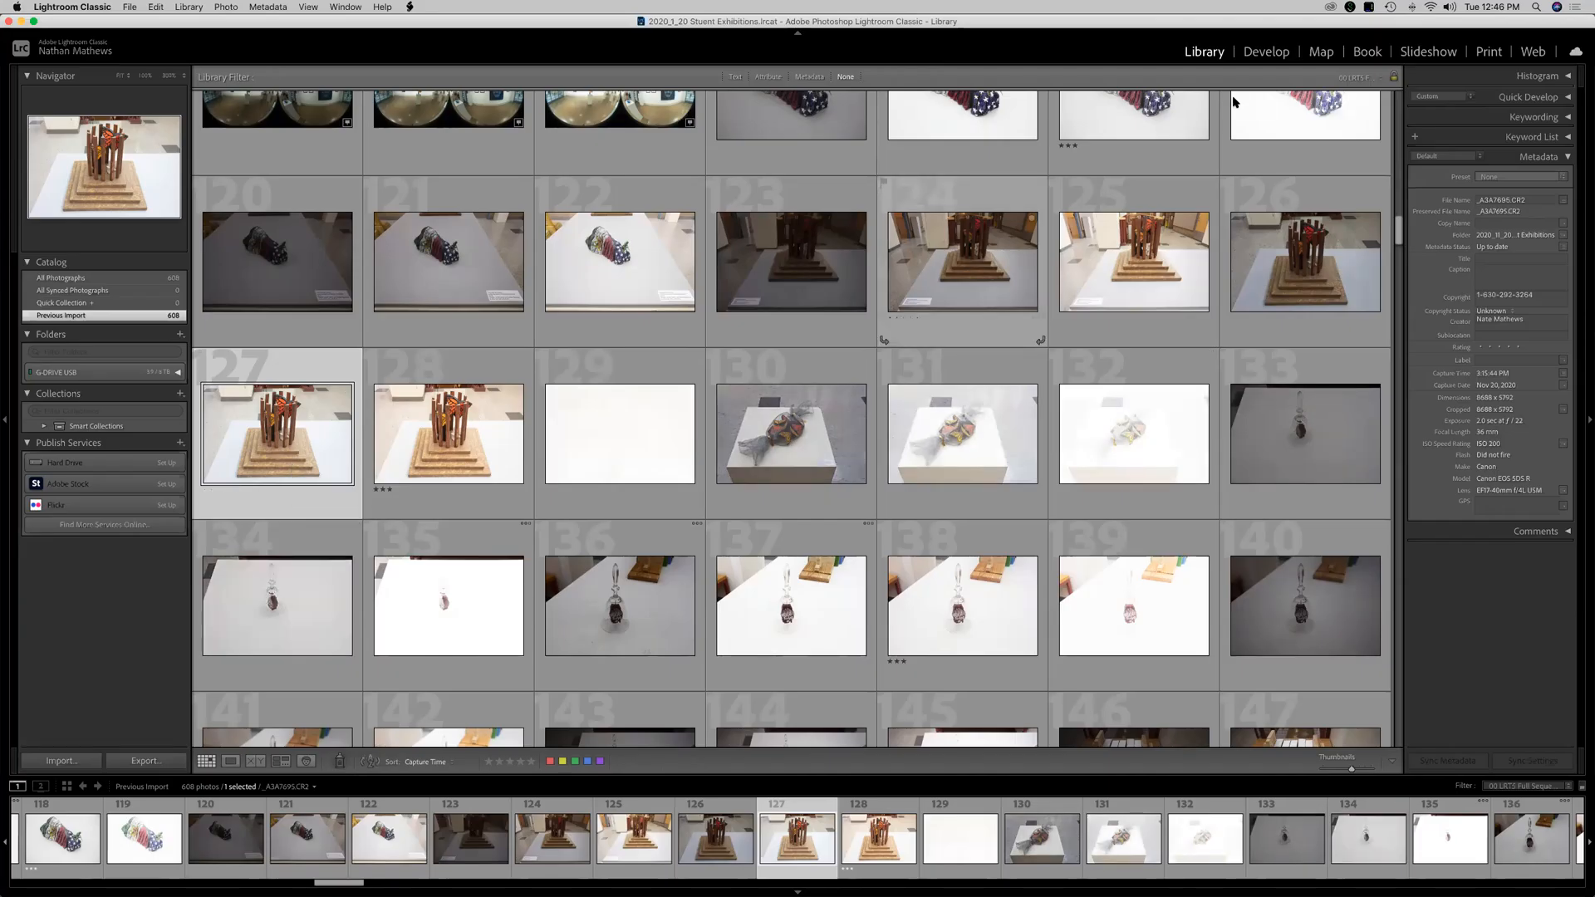
left_click(1266, 53)
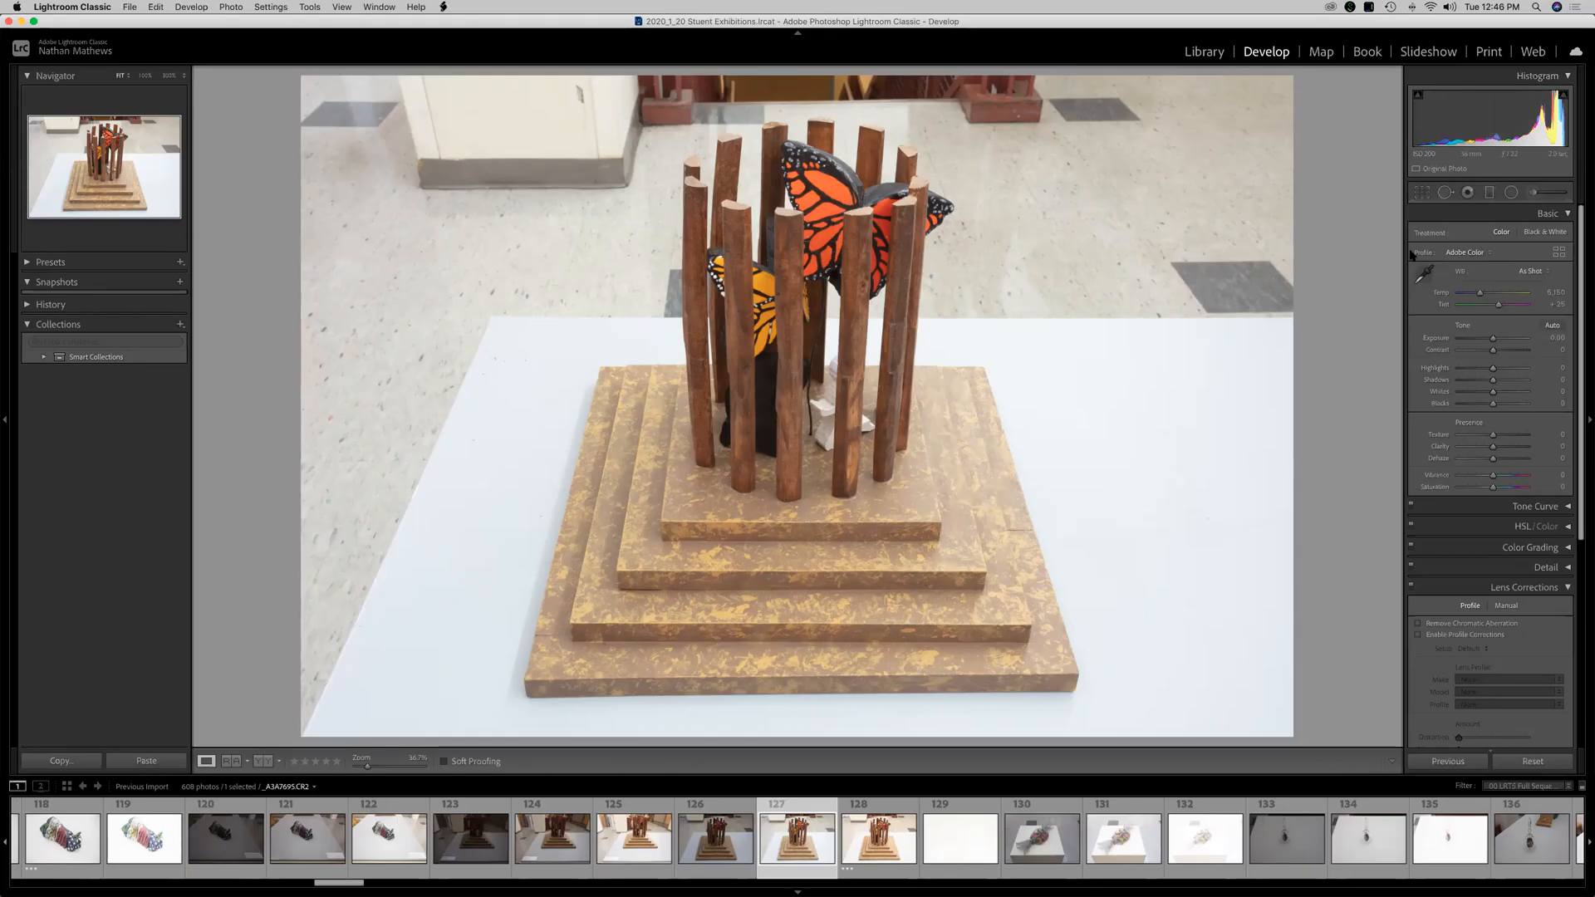
Widen the editing panel and test the Exposure slider at its dark and bright extremes before returning it near zero.
left_click_drag(1402, 262, 1091, 268)
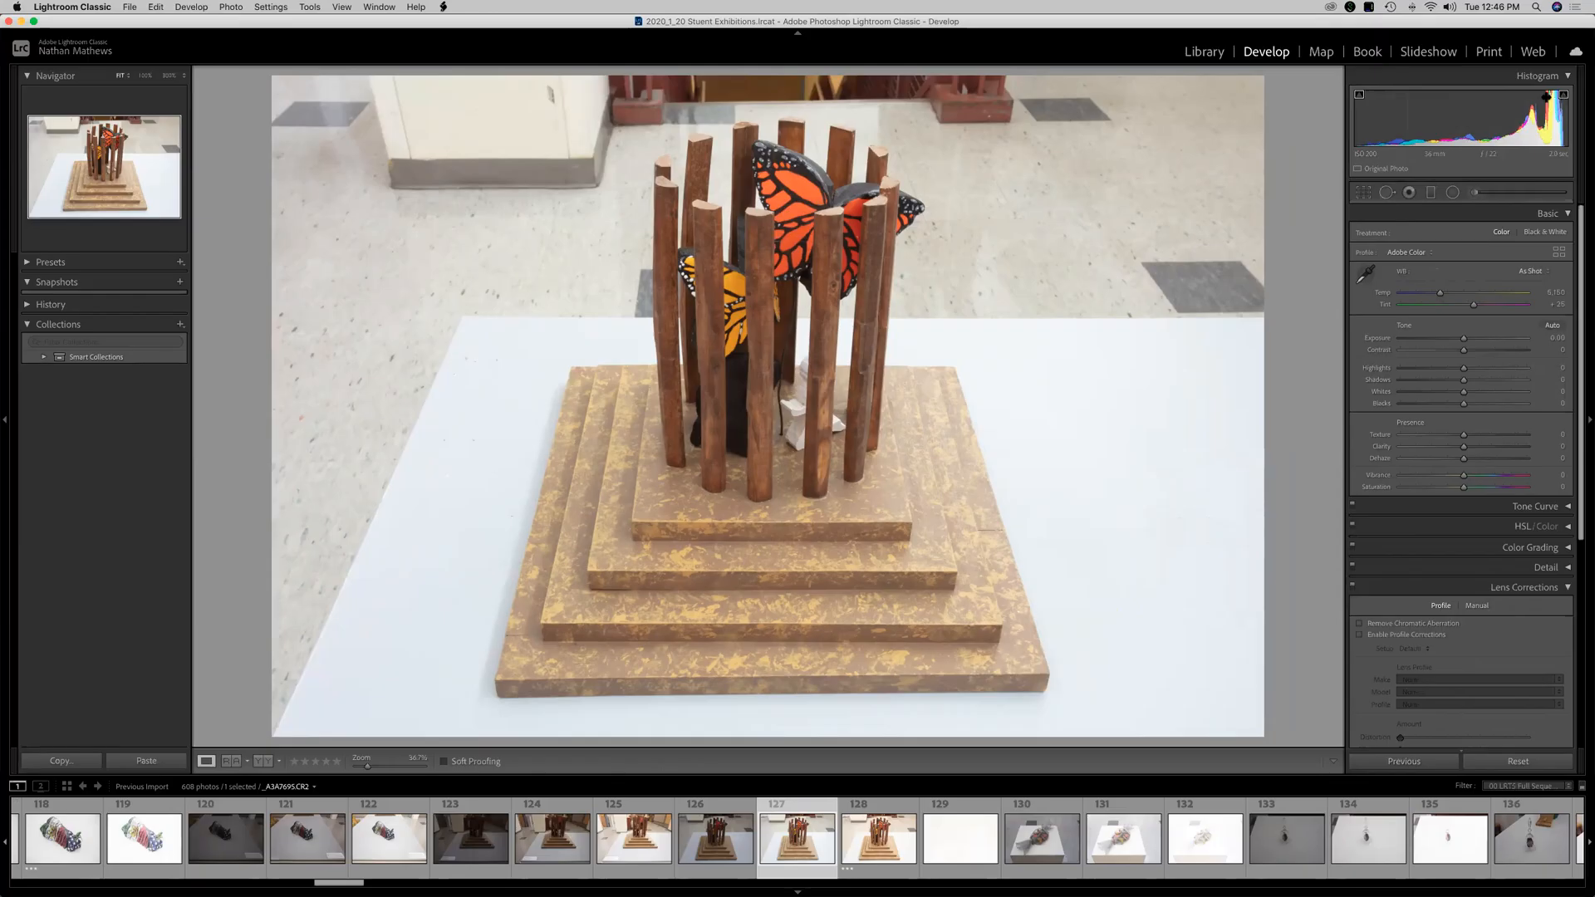
left_click_drag(1462, 339, 1420, 347)
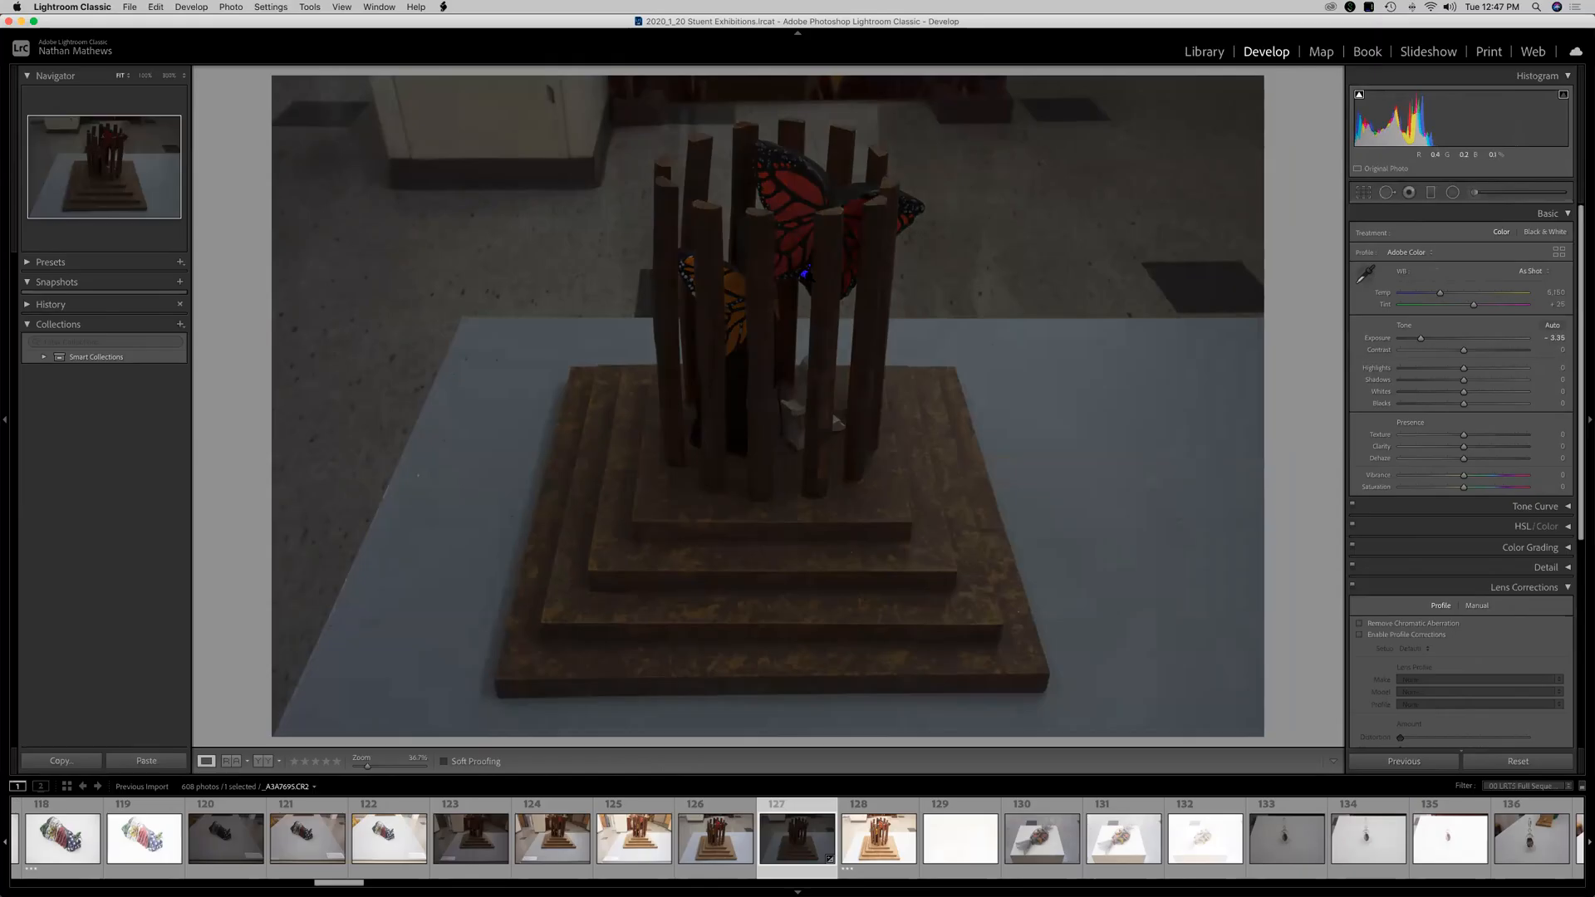
left_click_drag(1445, 342, 1513, 339)
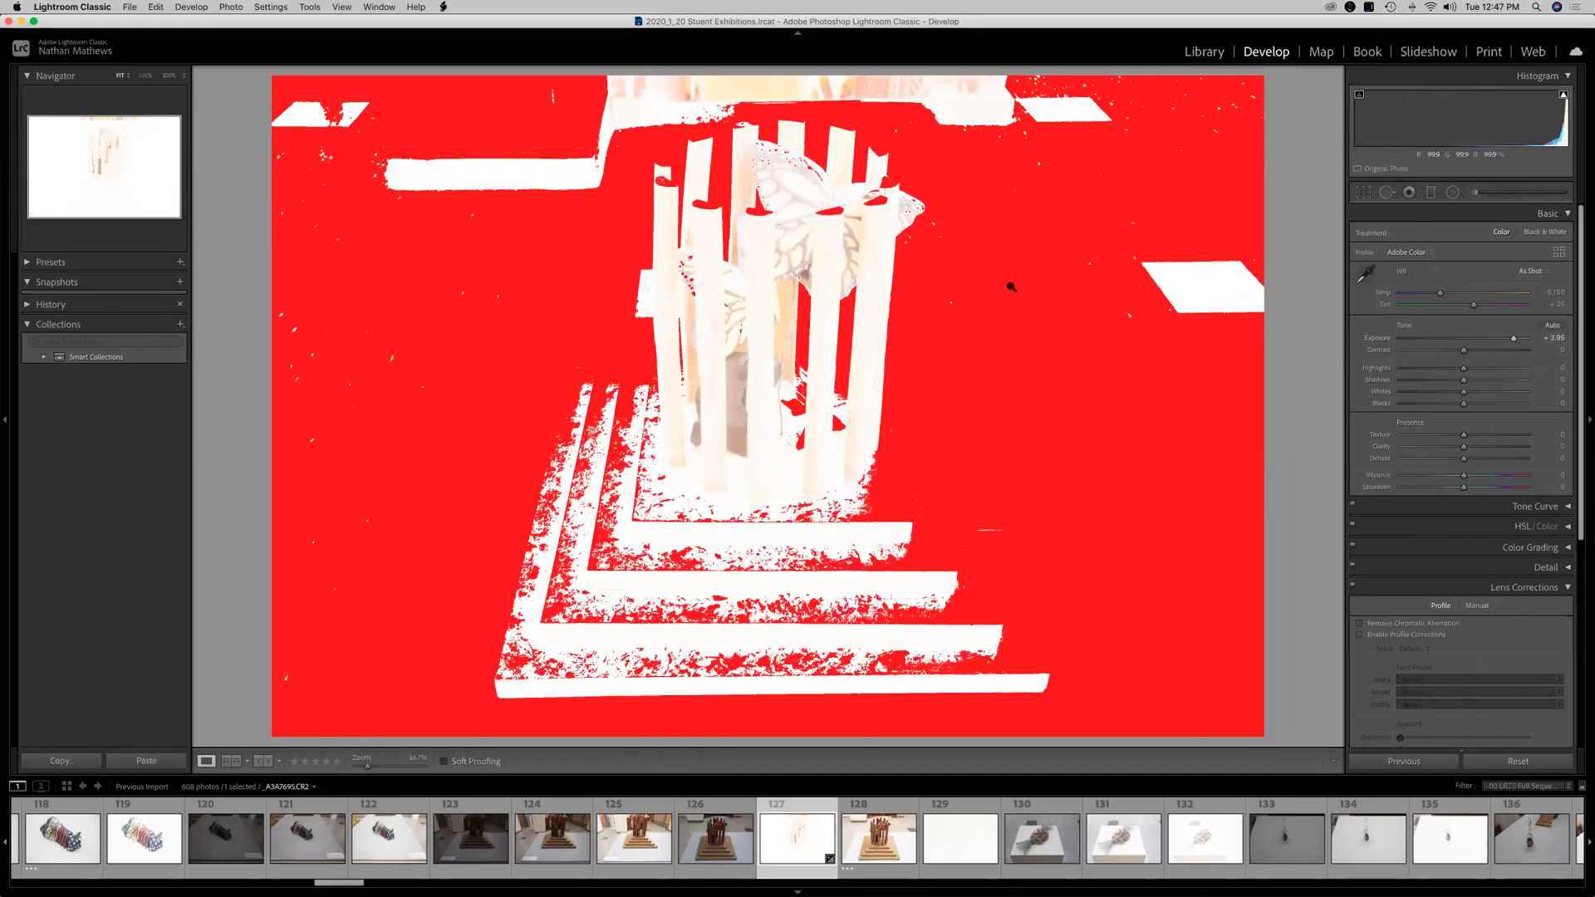
left_click_drag(1514, 339, 1460, 341)
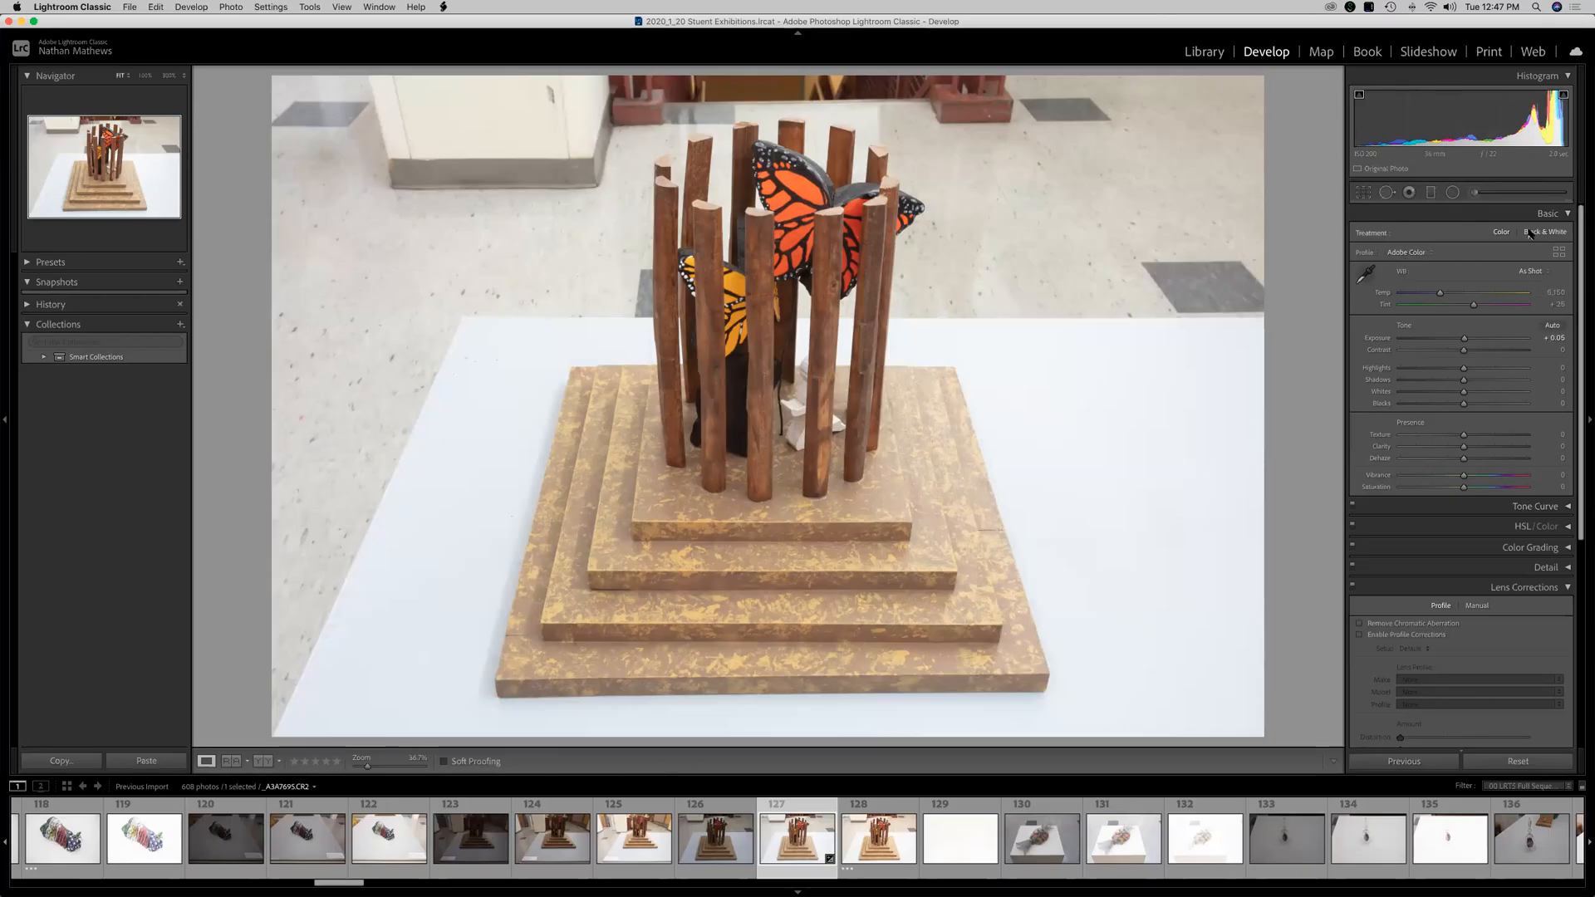
Preview the Black & White treatment, return to Color, and try a warmer temperature.
left_click(1550, 236)
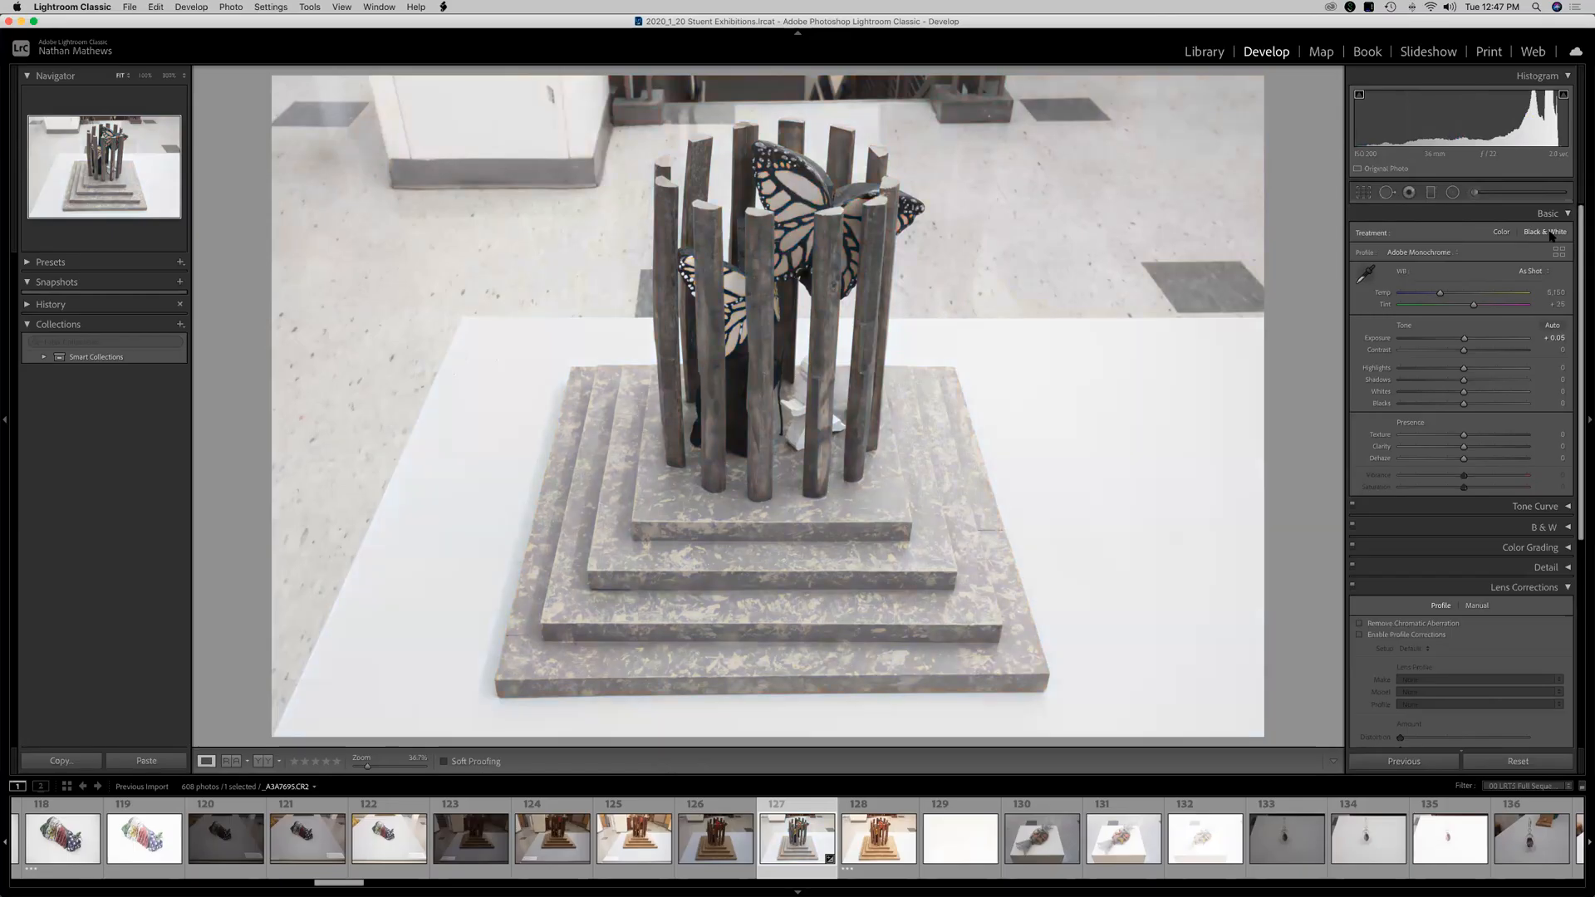
left_click(1503, 236)
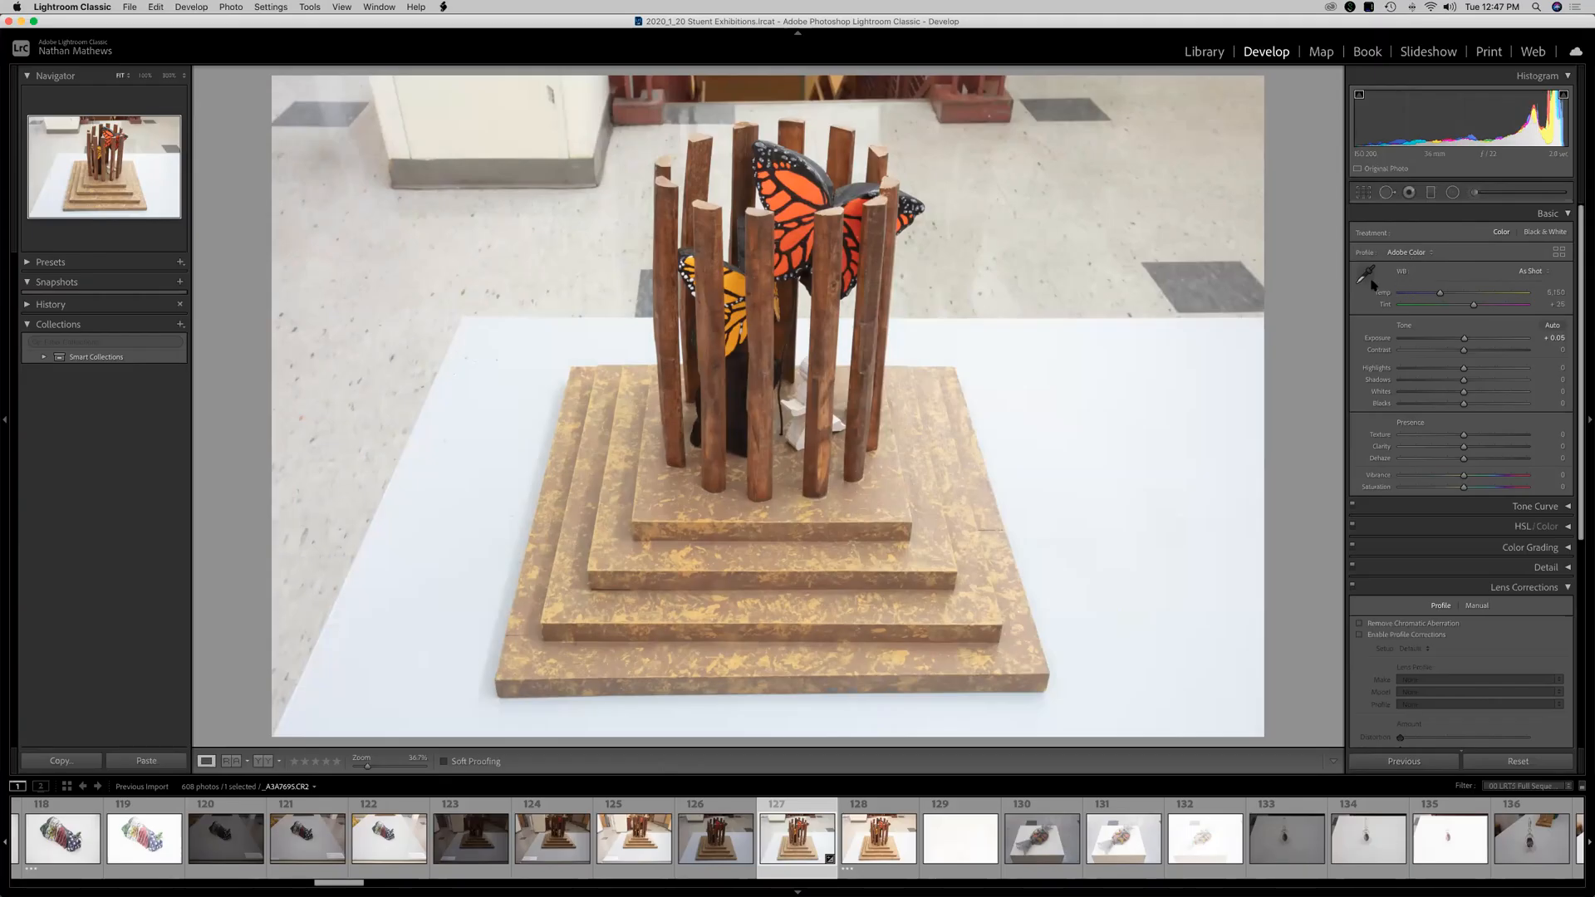
mouse_move(1439, 295)
left_mouse_down()
mouse_move(1483, 296)
mouse_move(1412, 297)
mouse_move(1490, 296)
mouse_move(1421, 307)
mouse_move(1494, 317)
mouse_move(1446, 323)
left_mouse_up()
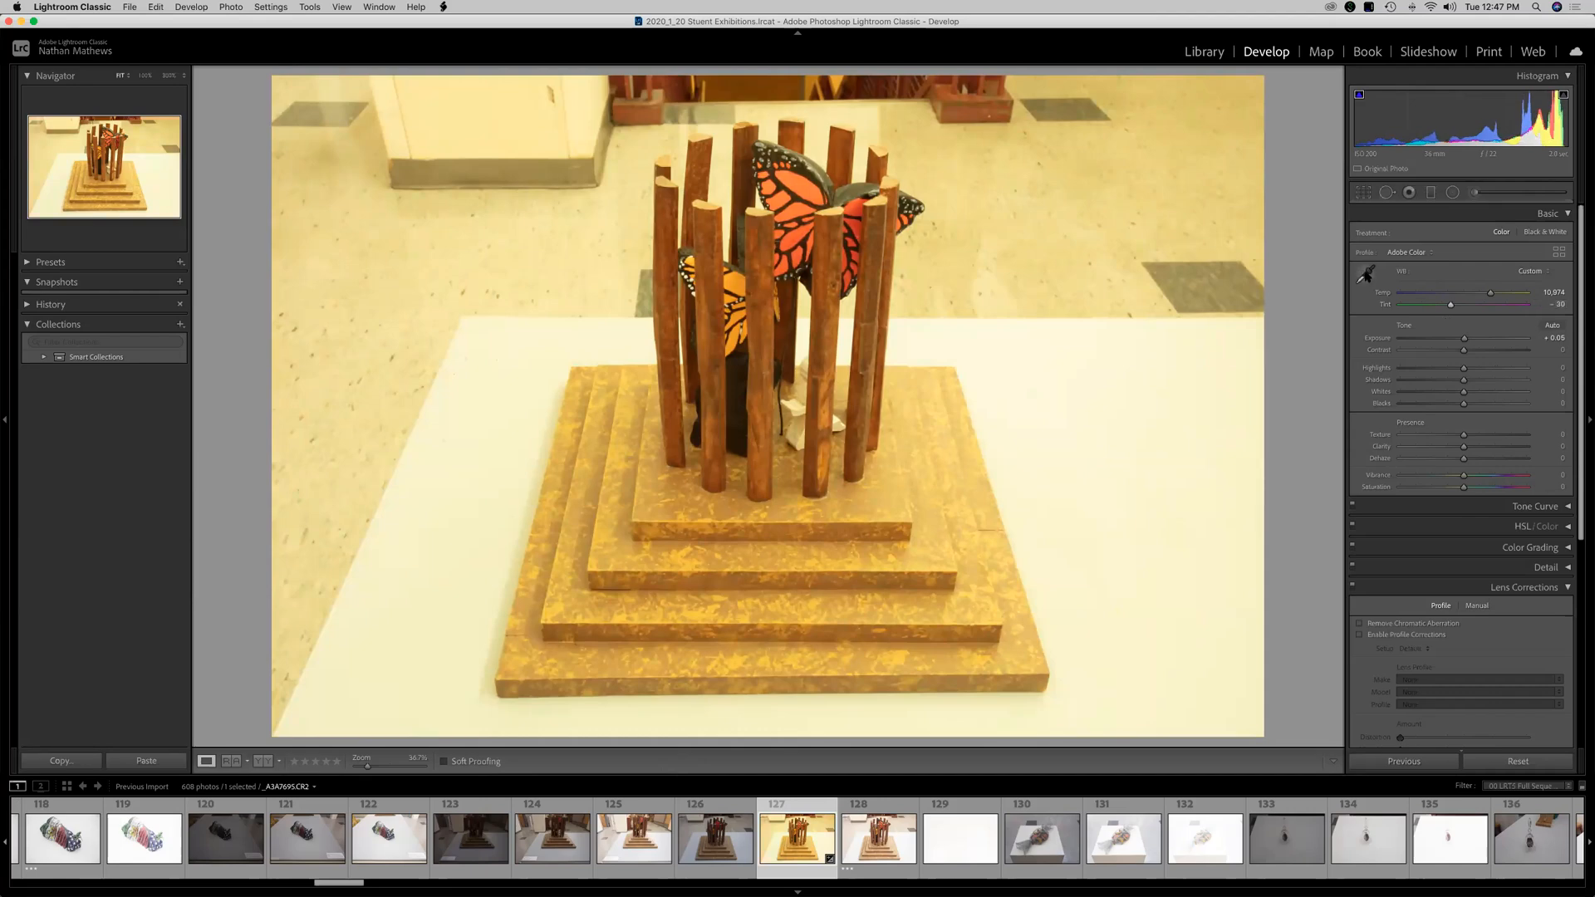
Set the white balance with the eyedropper by sampling neutral spots on the white display surface.
left_click(1365, 275)
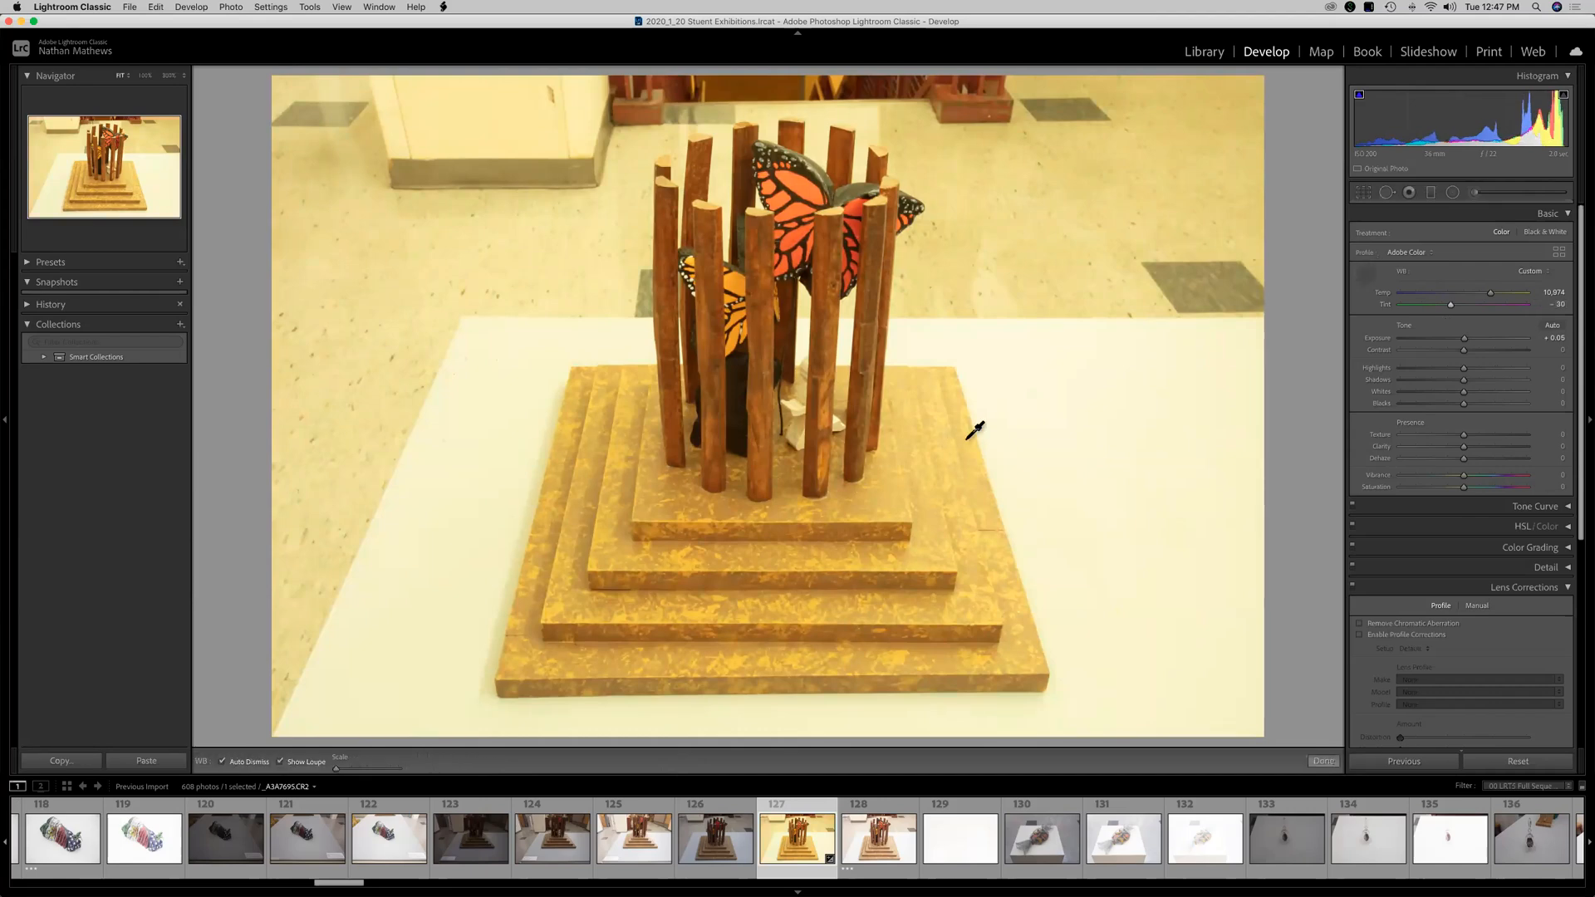
left_click(555, 411)
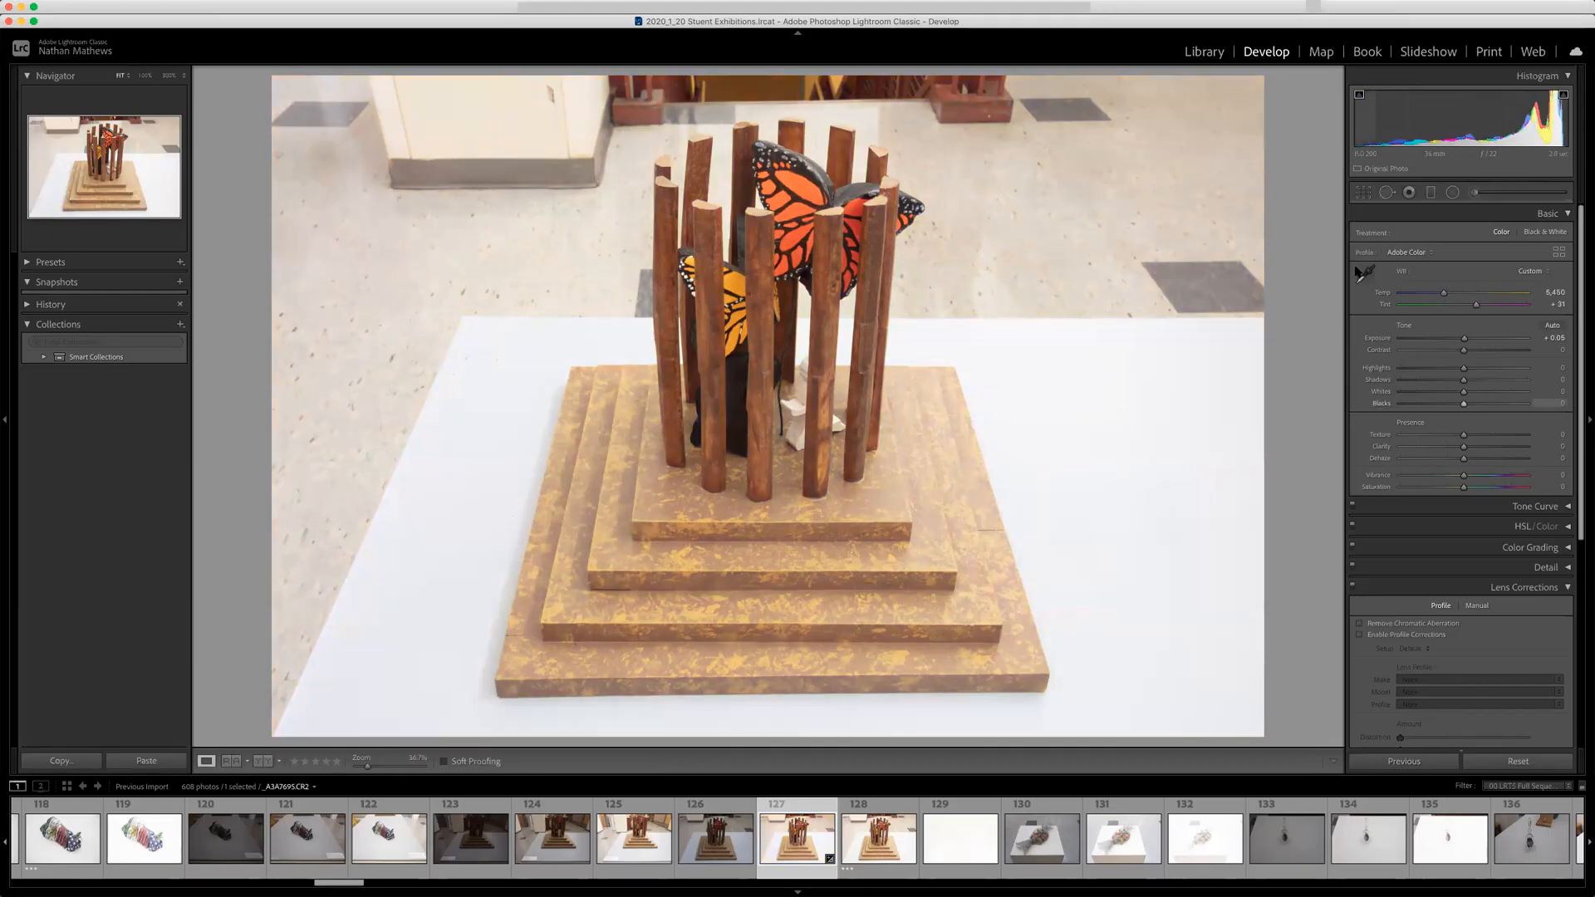
key("w")
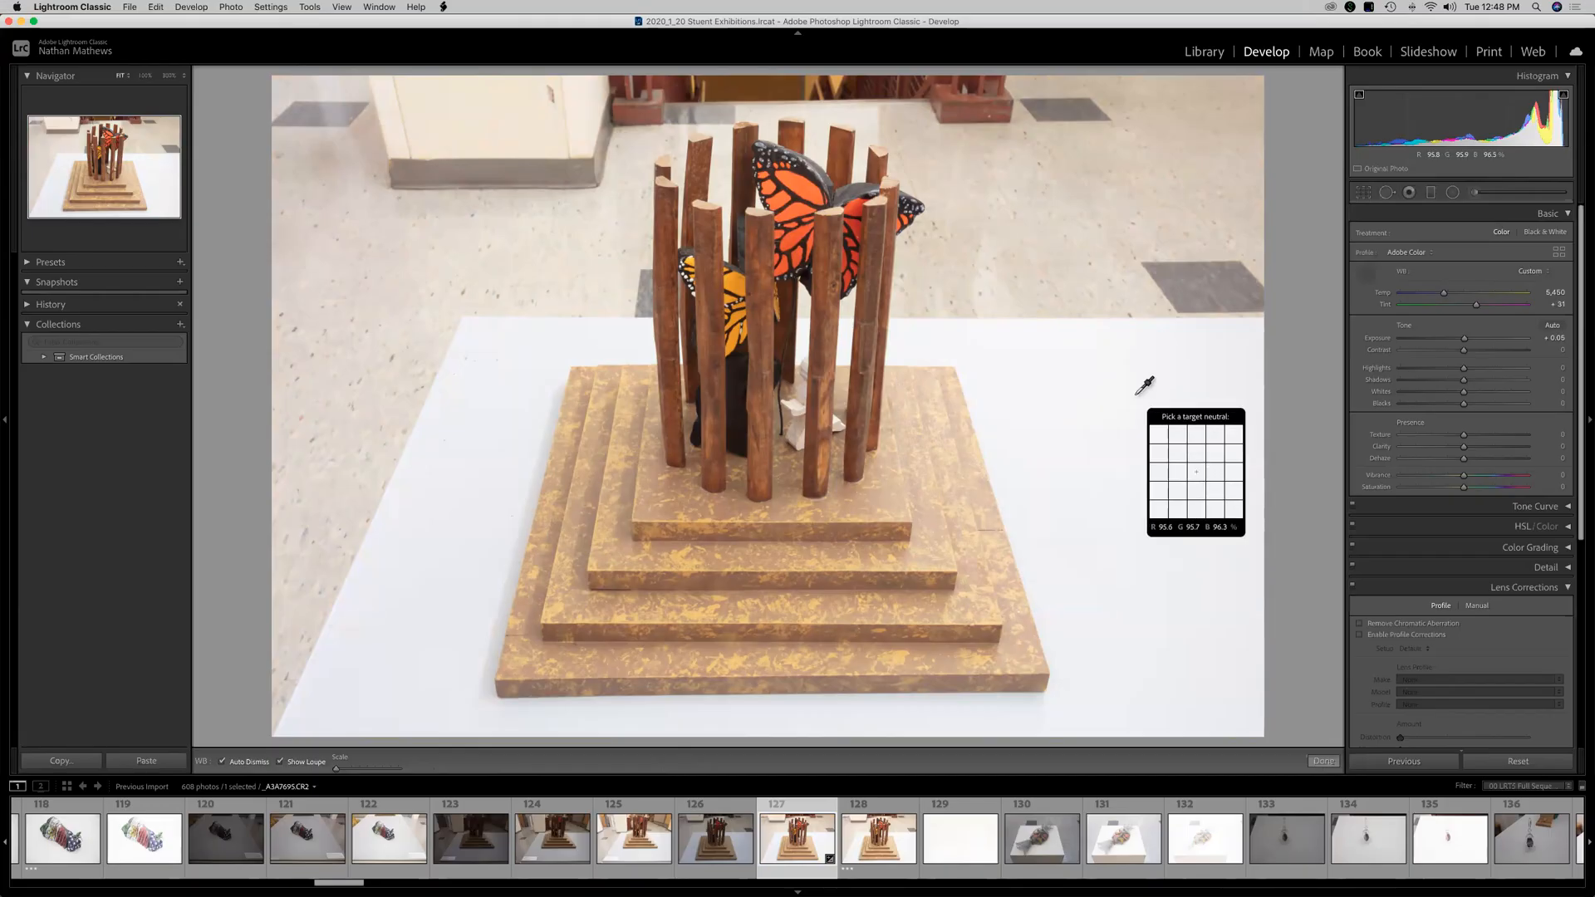
left_click(1114, 422)
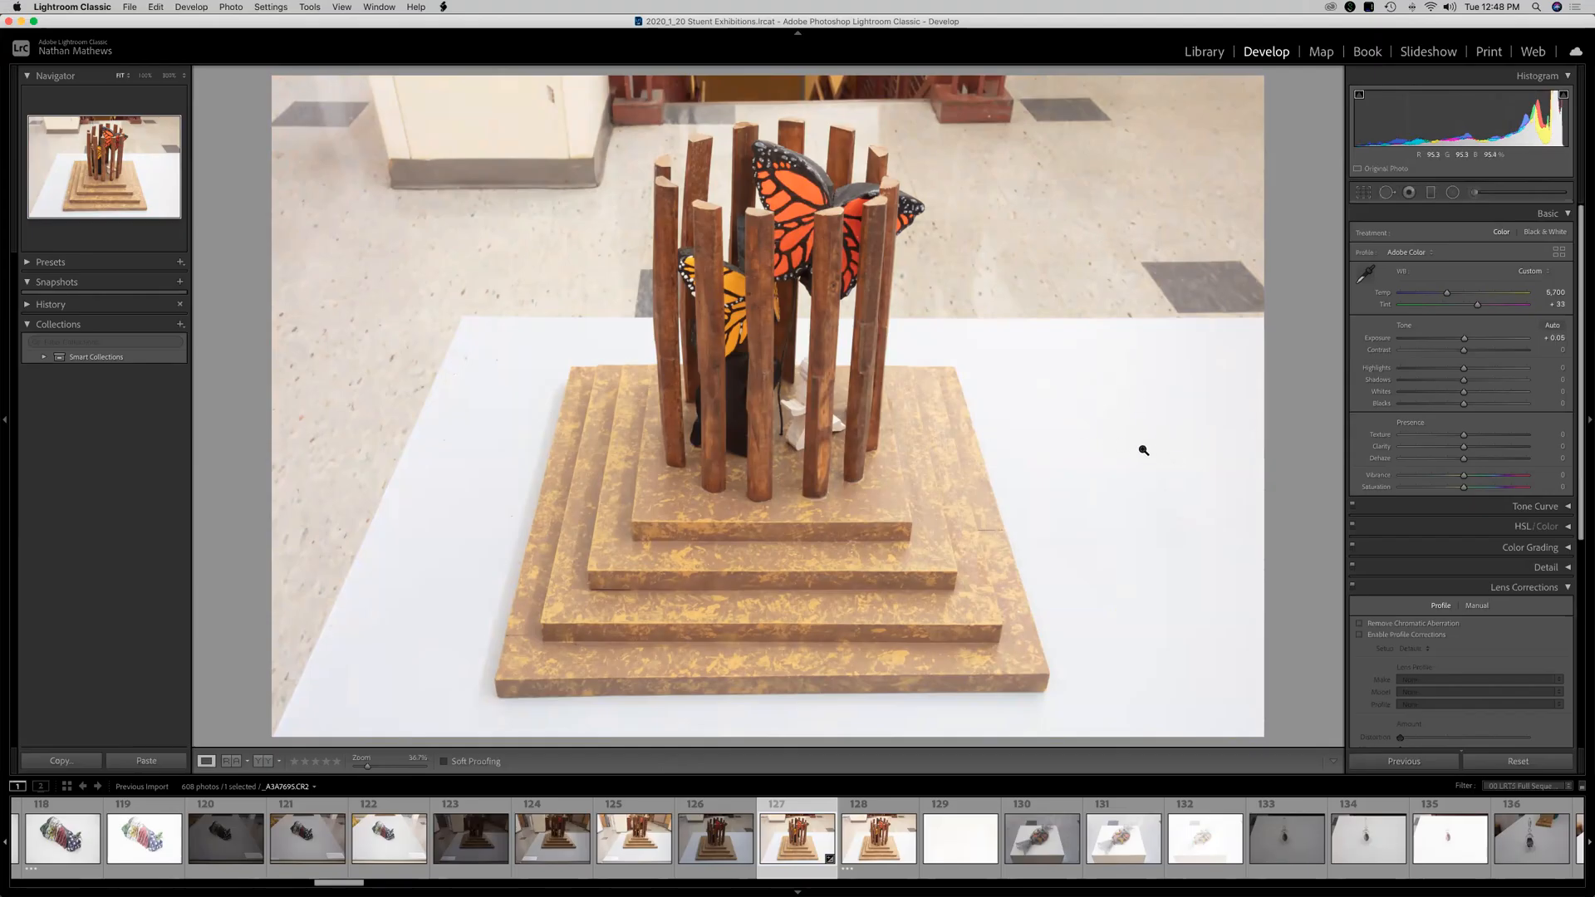
left_click(1364, 272)
left_click(1202, 307)
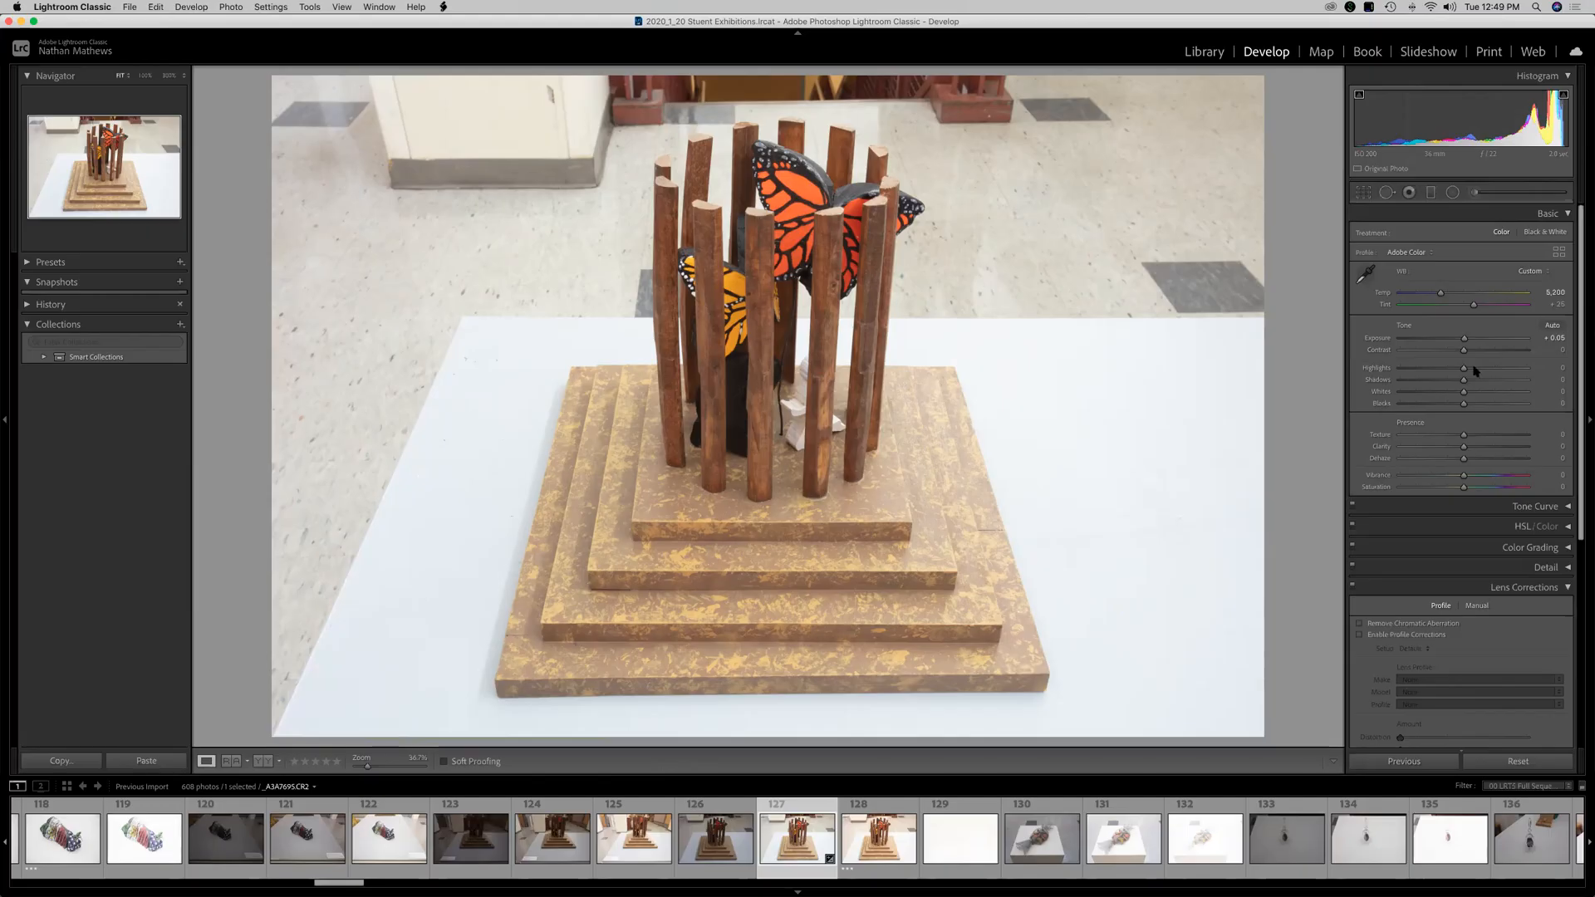
Apply Auto tone, then set Exposure to -0.20 and Contrast to +20.
left_click(1552, 326)
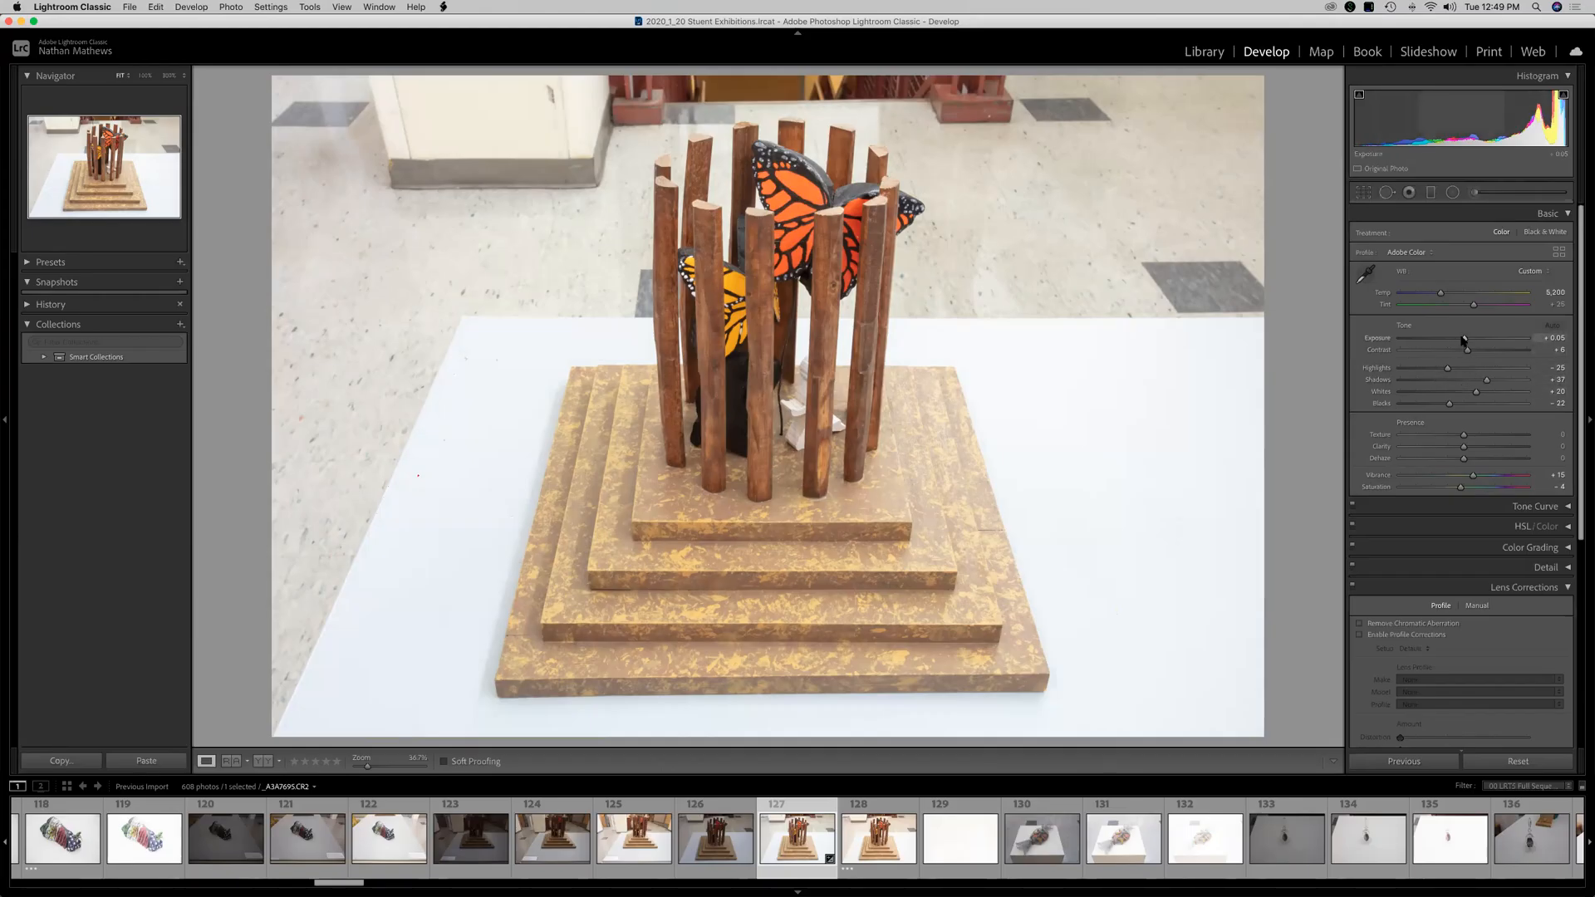
left_click_drag(1462, 339, 1459, 345)
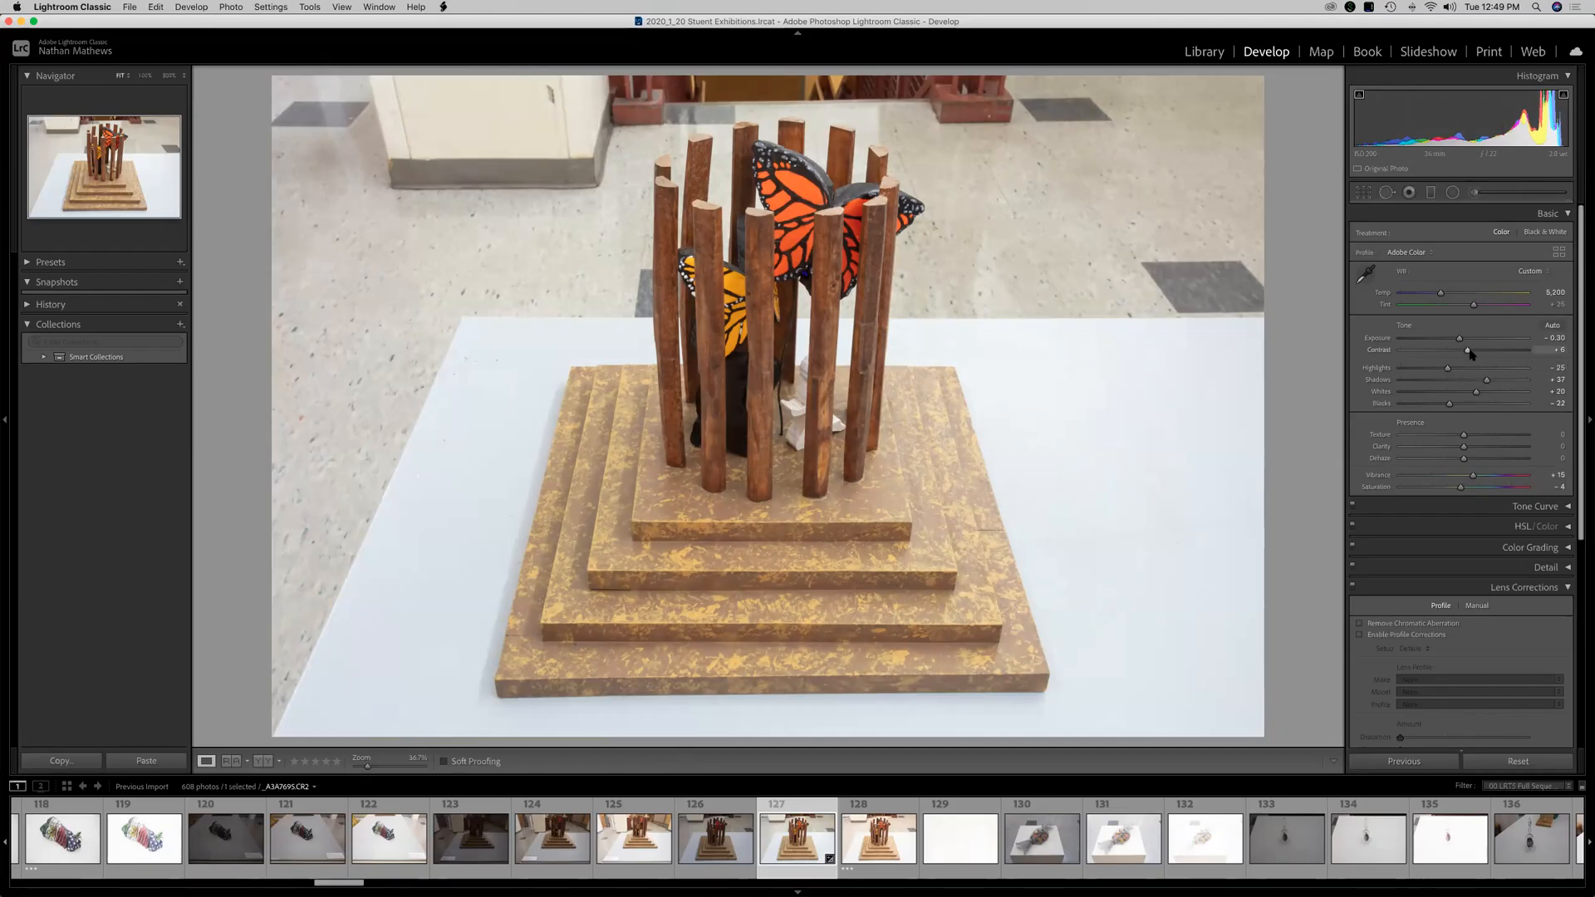
left_click_drag(1469, 352, 1512, 352)
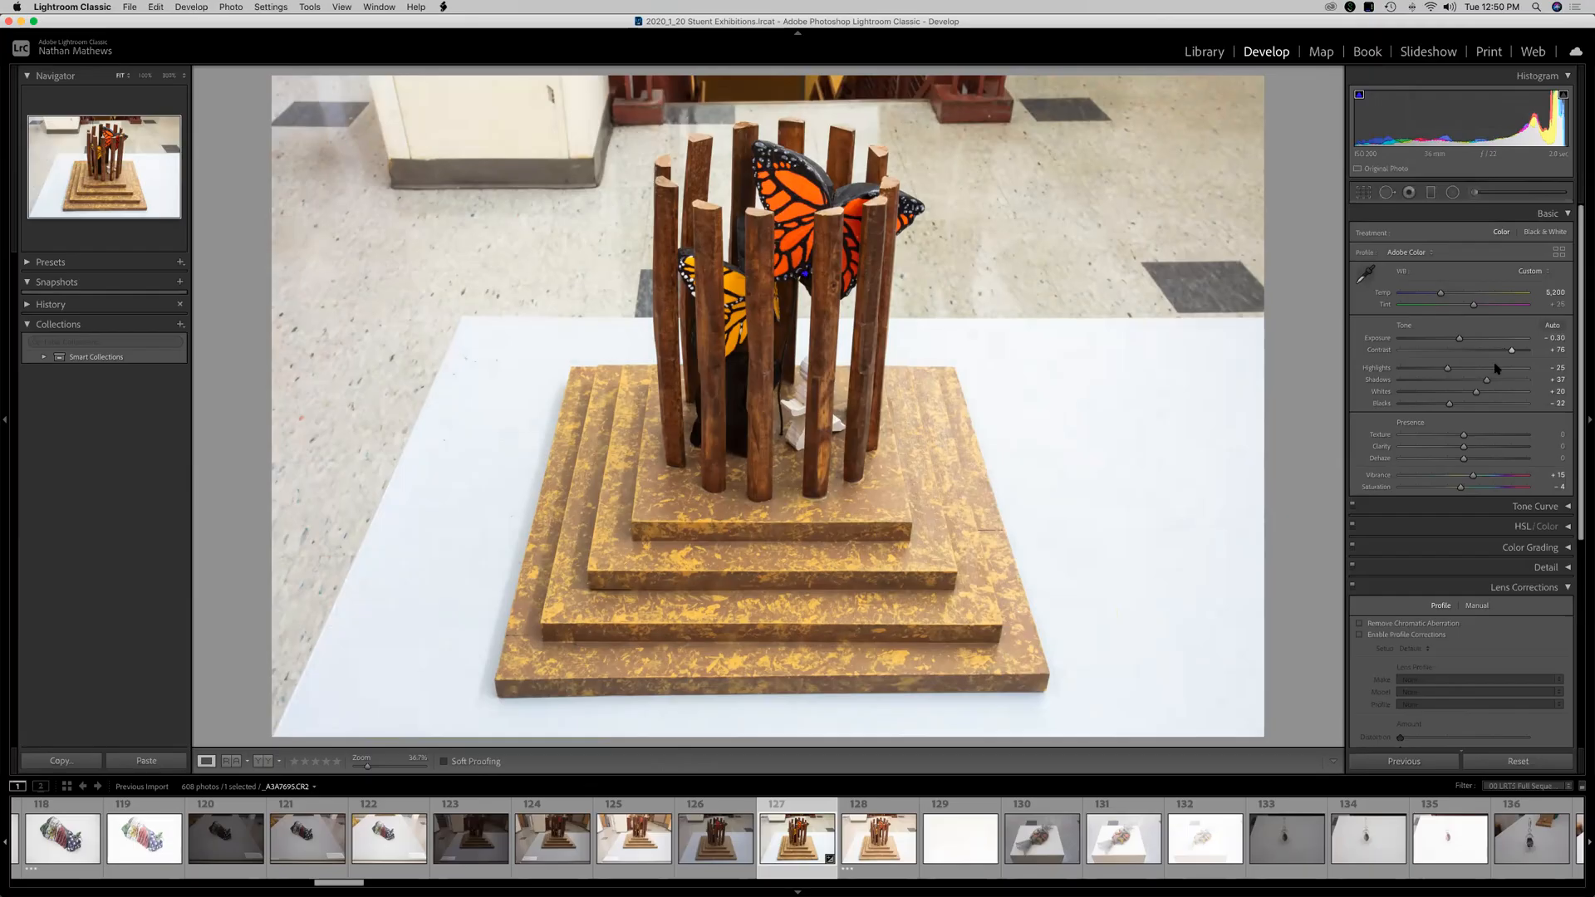
left_click(1472, 351)
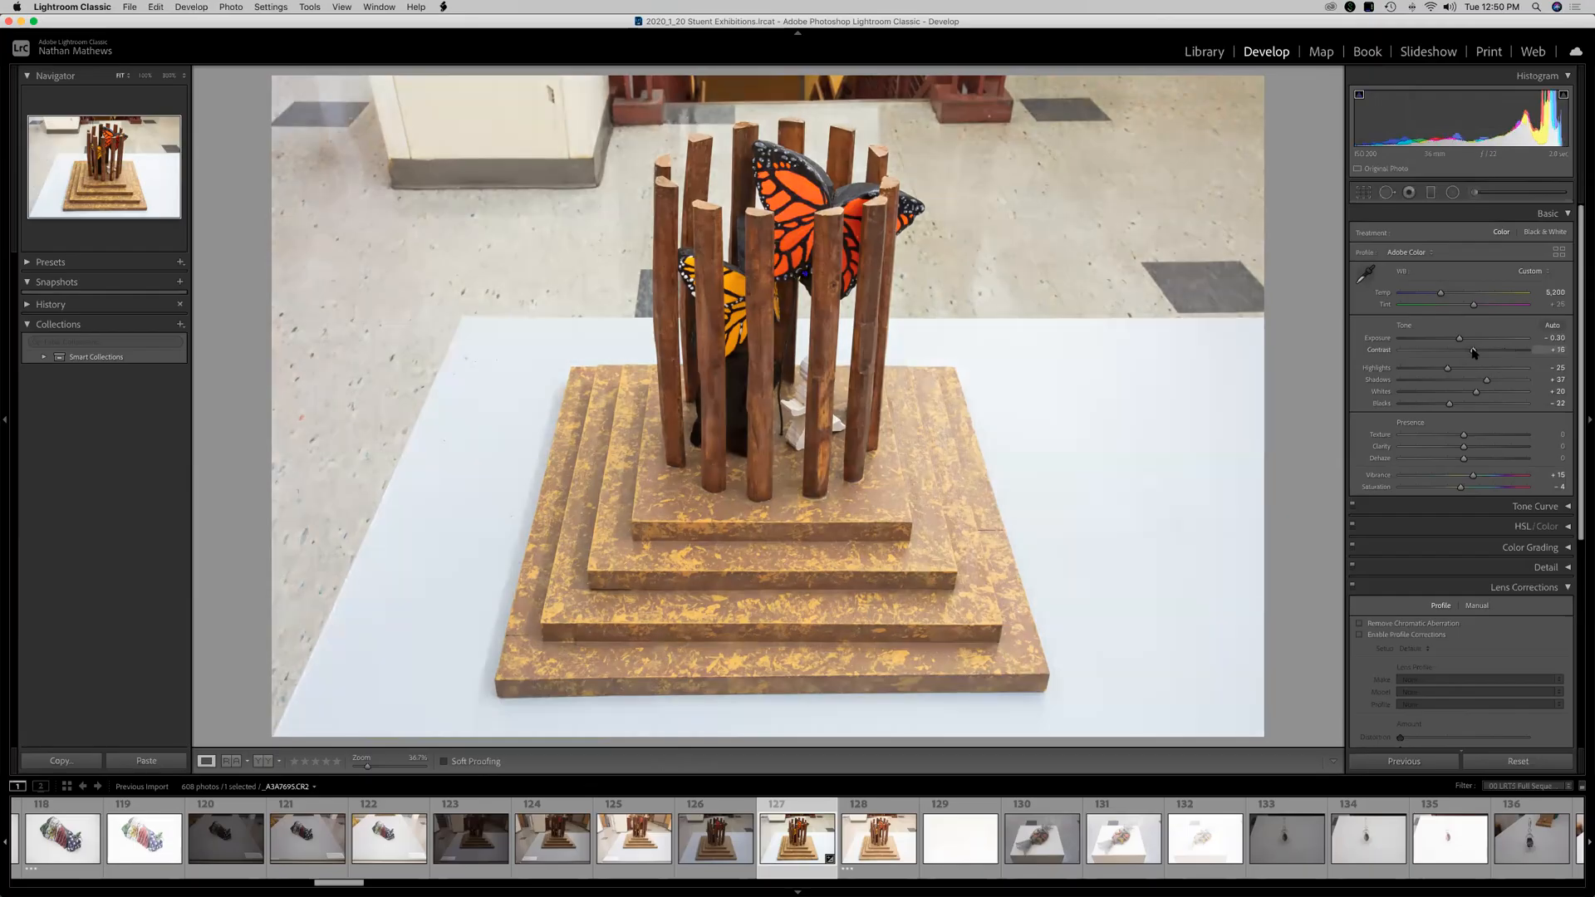
left_click_drag(1473, 351, 1475, 355)
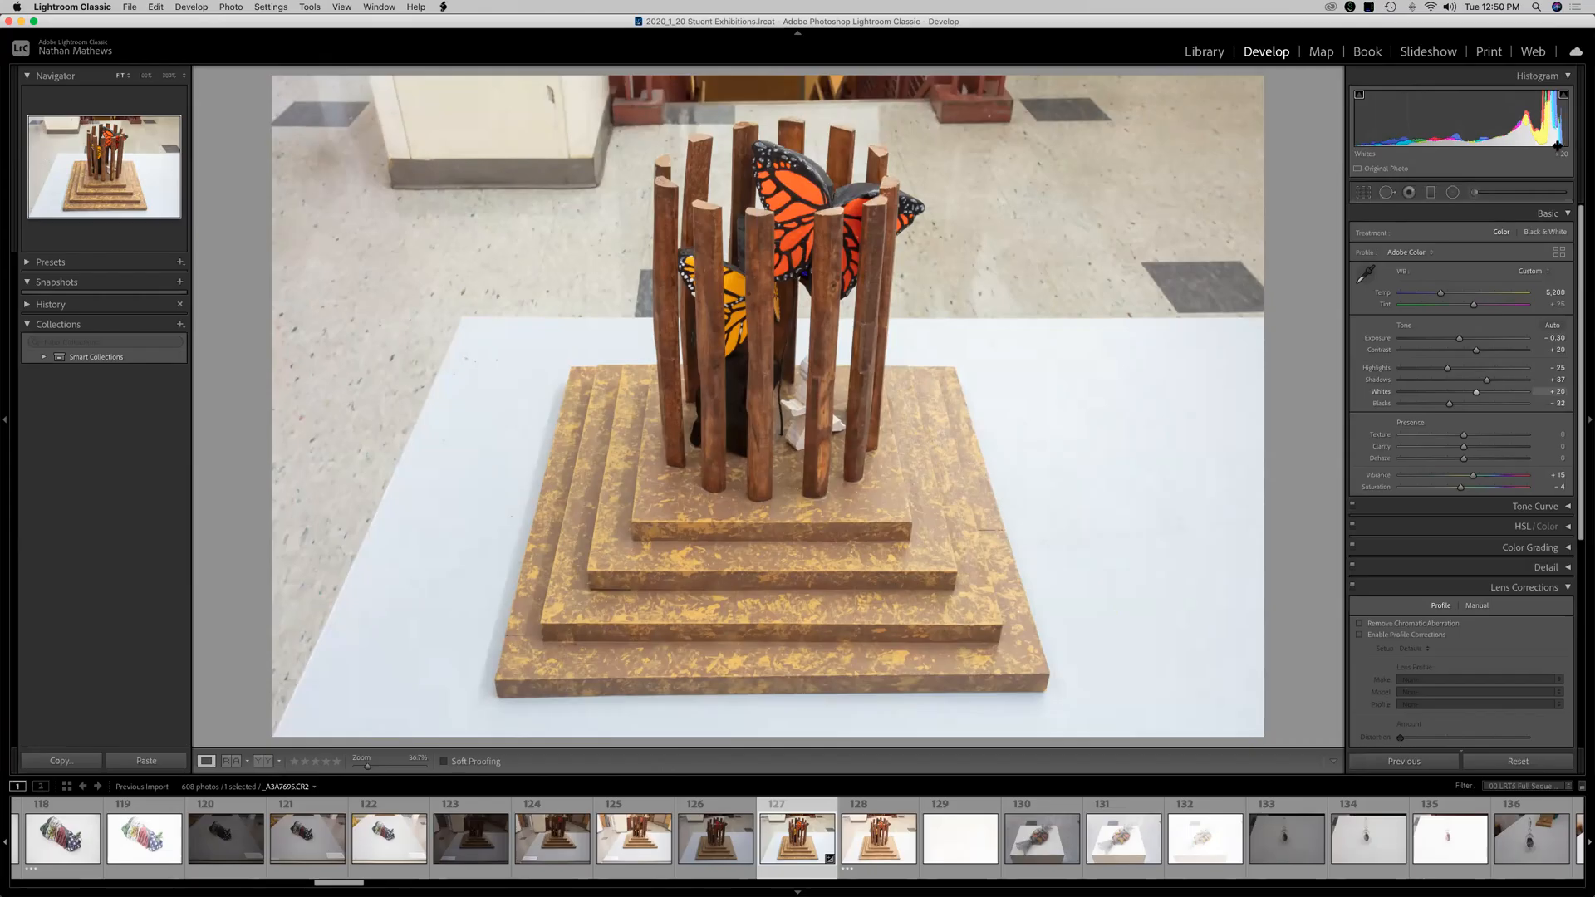
Try pushing Exposure to +2.00 and adjusting Whites to show highlight clipping, then return Exposure to -0.20.
left_click_drag(1460, 338, 1489, 338)
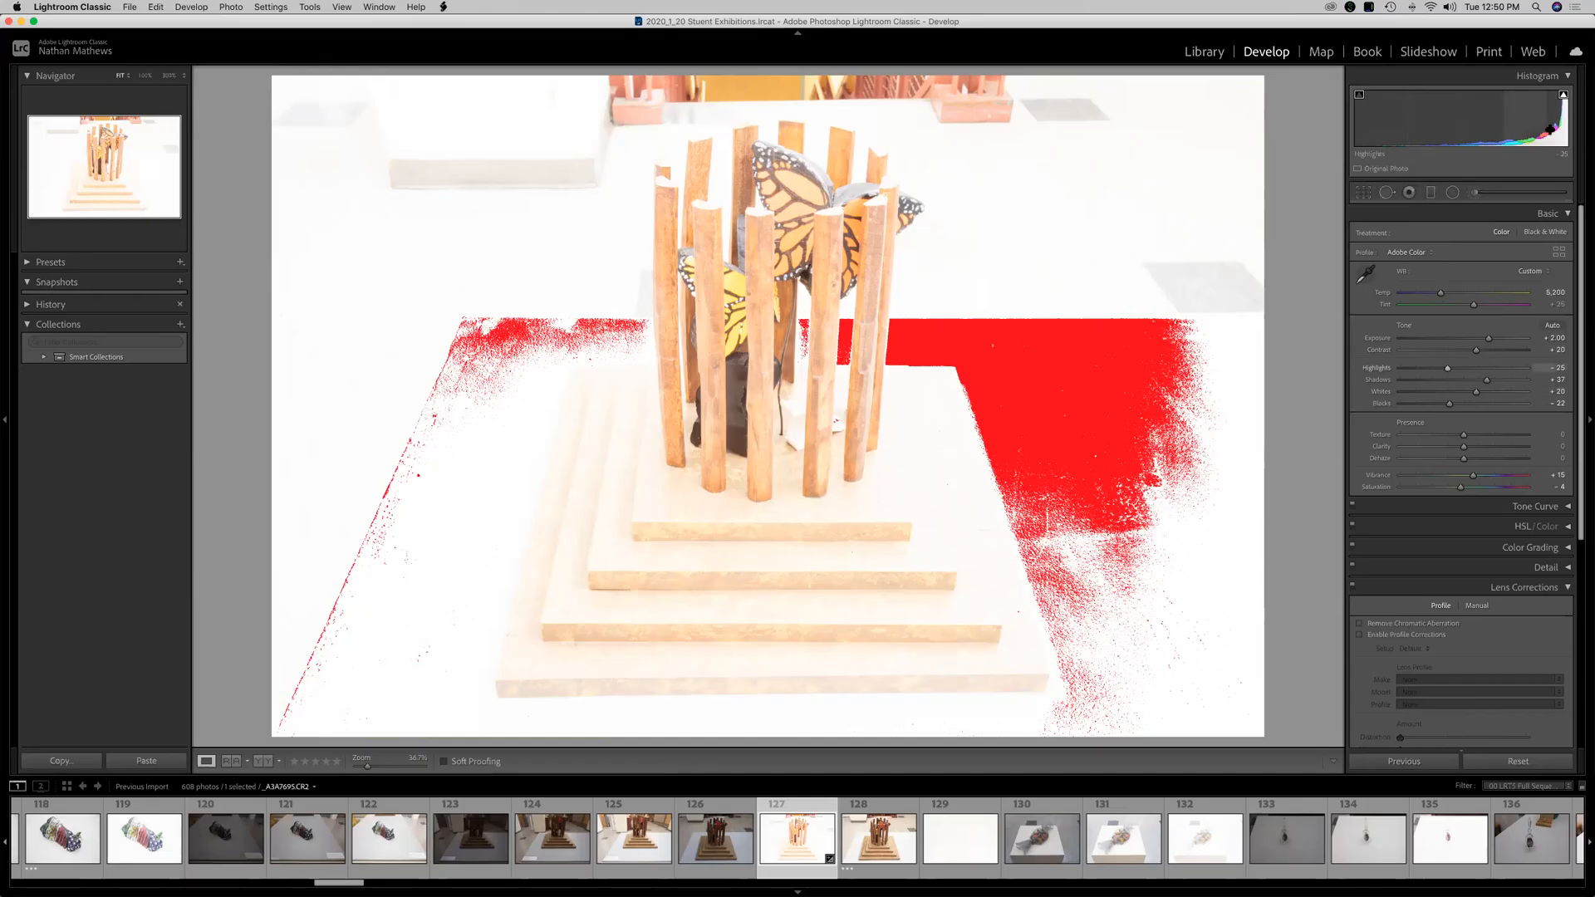
left_click_drag(1459, 397, 1390, 399)
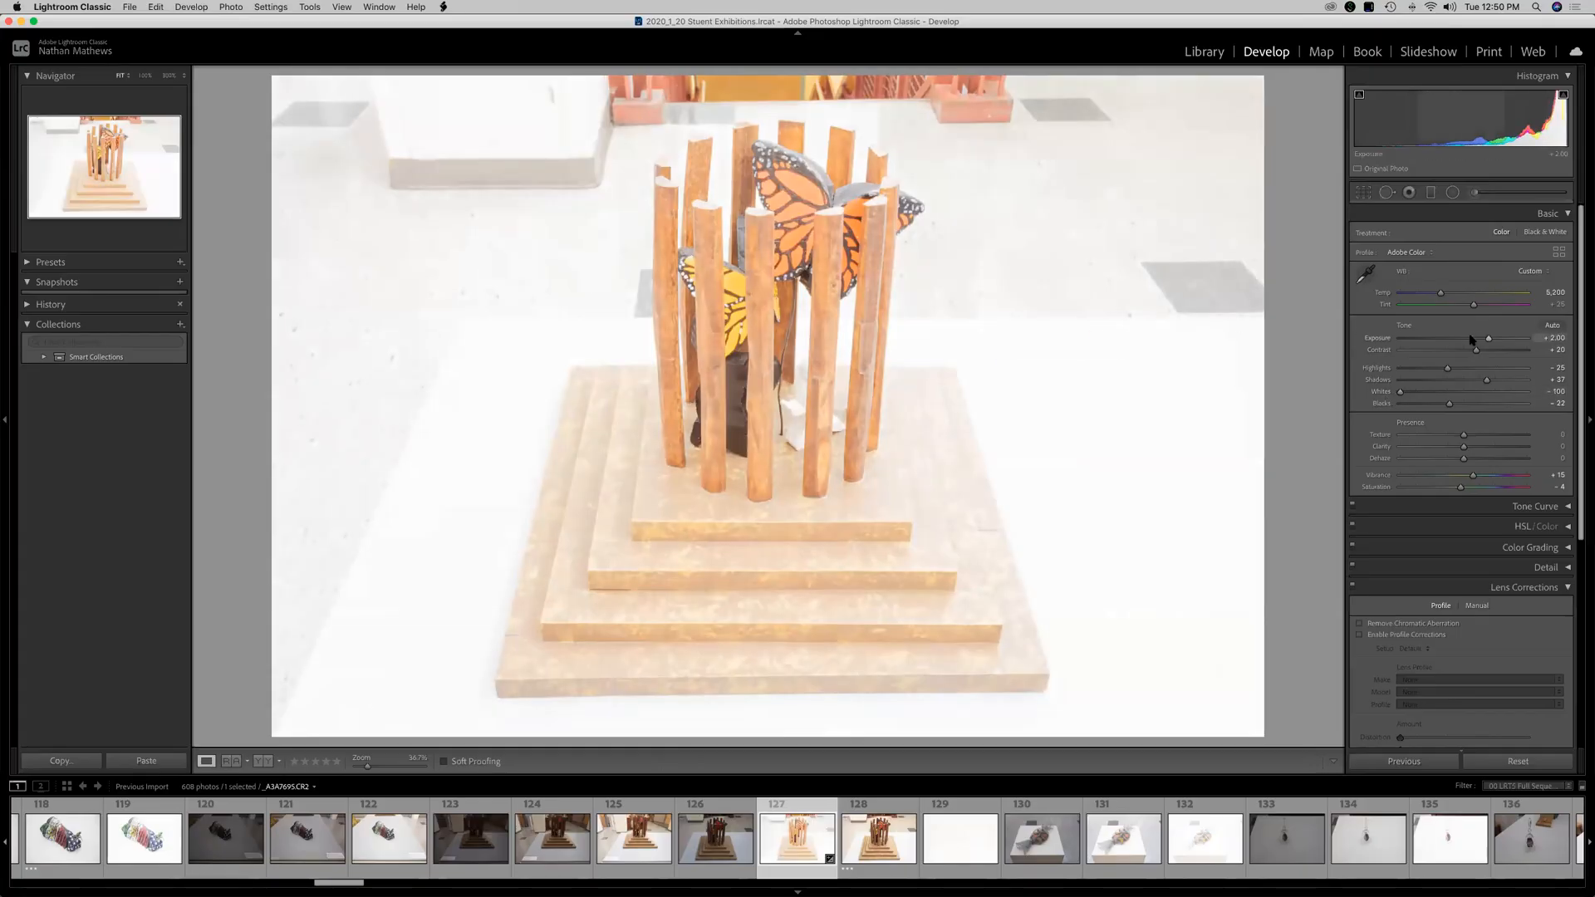
left_click_drag(1470, 339, 1473, 392)
Set Highlights, Shadows, Whites and Blacks each to 0.
left_click(1551, 368)
type("0")
left_click(1556, 380)
type("0")
left_click(1556, 391)
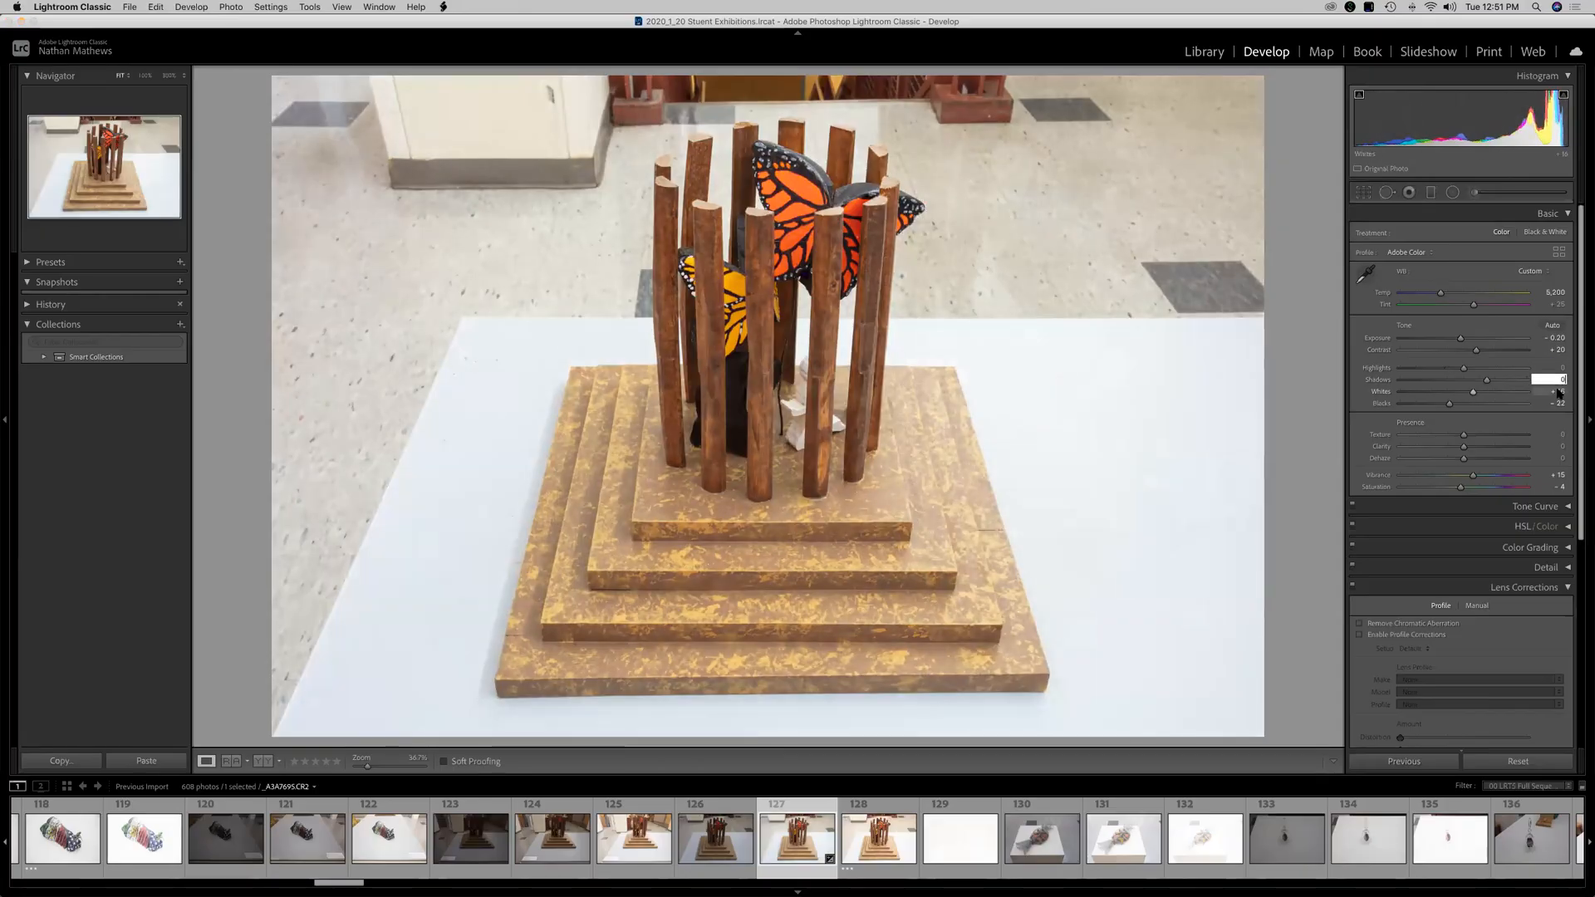
type("0")
left_click(1556, 403)
type("0")
key("Return")
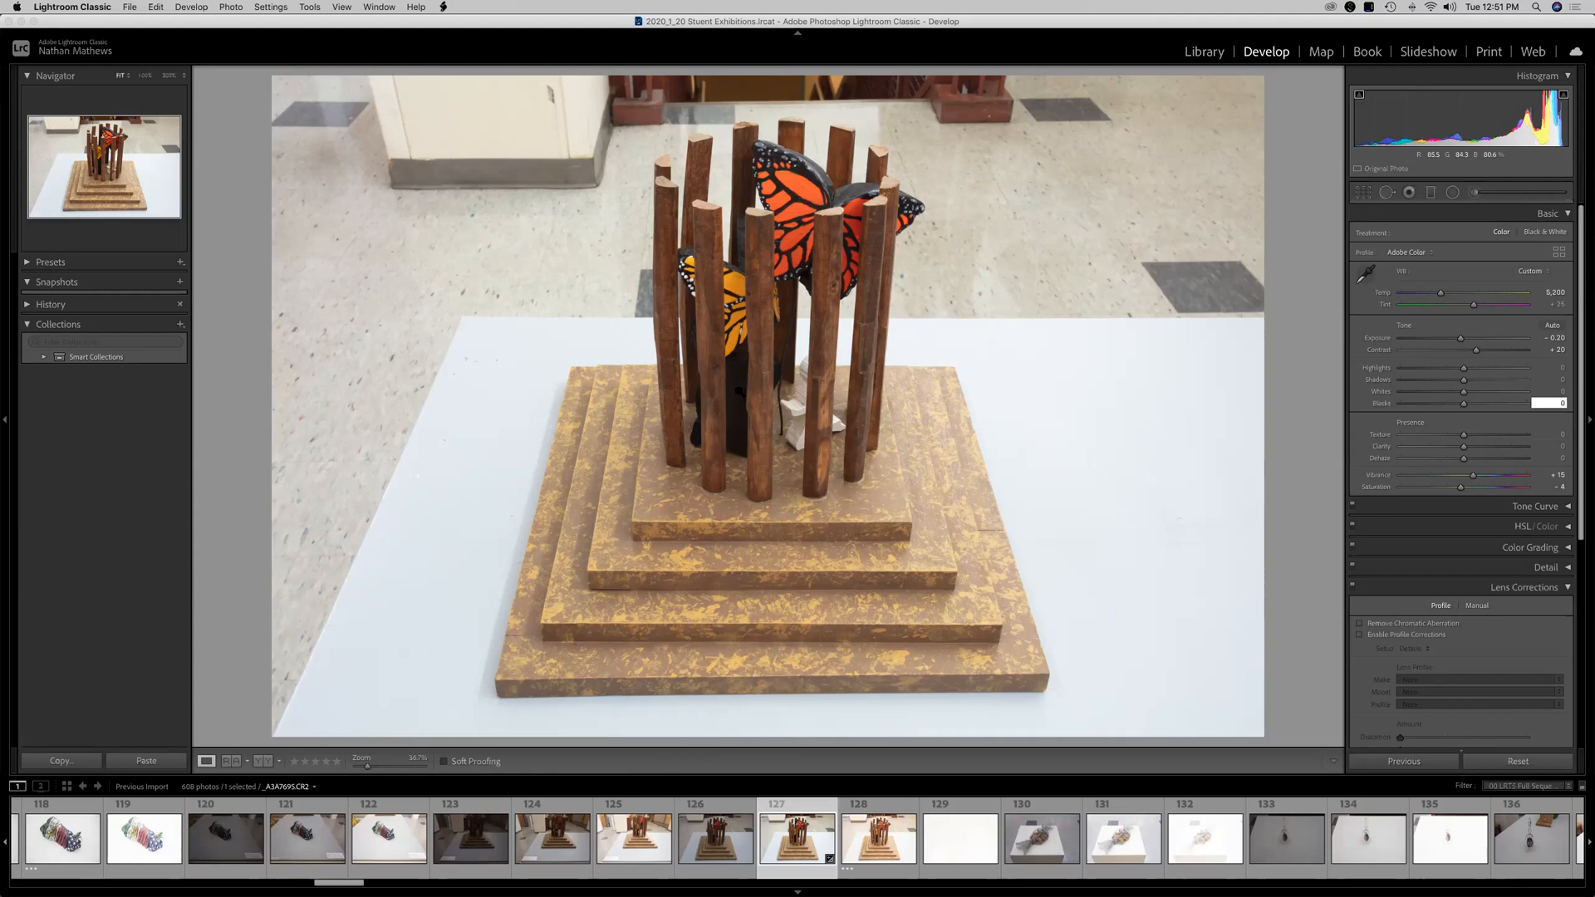
Raise Shadows to +33 and try the Texture slider before resetting it to 0.
left_click_drag(1464, 380, 1485, 381)
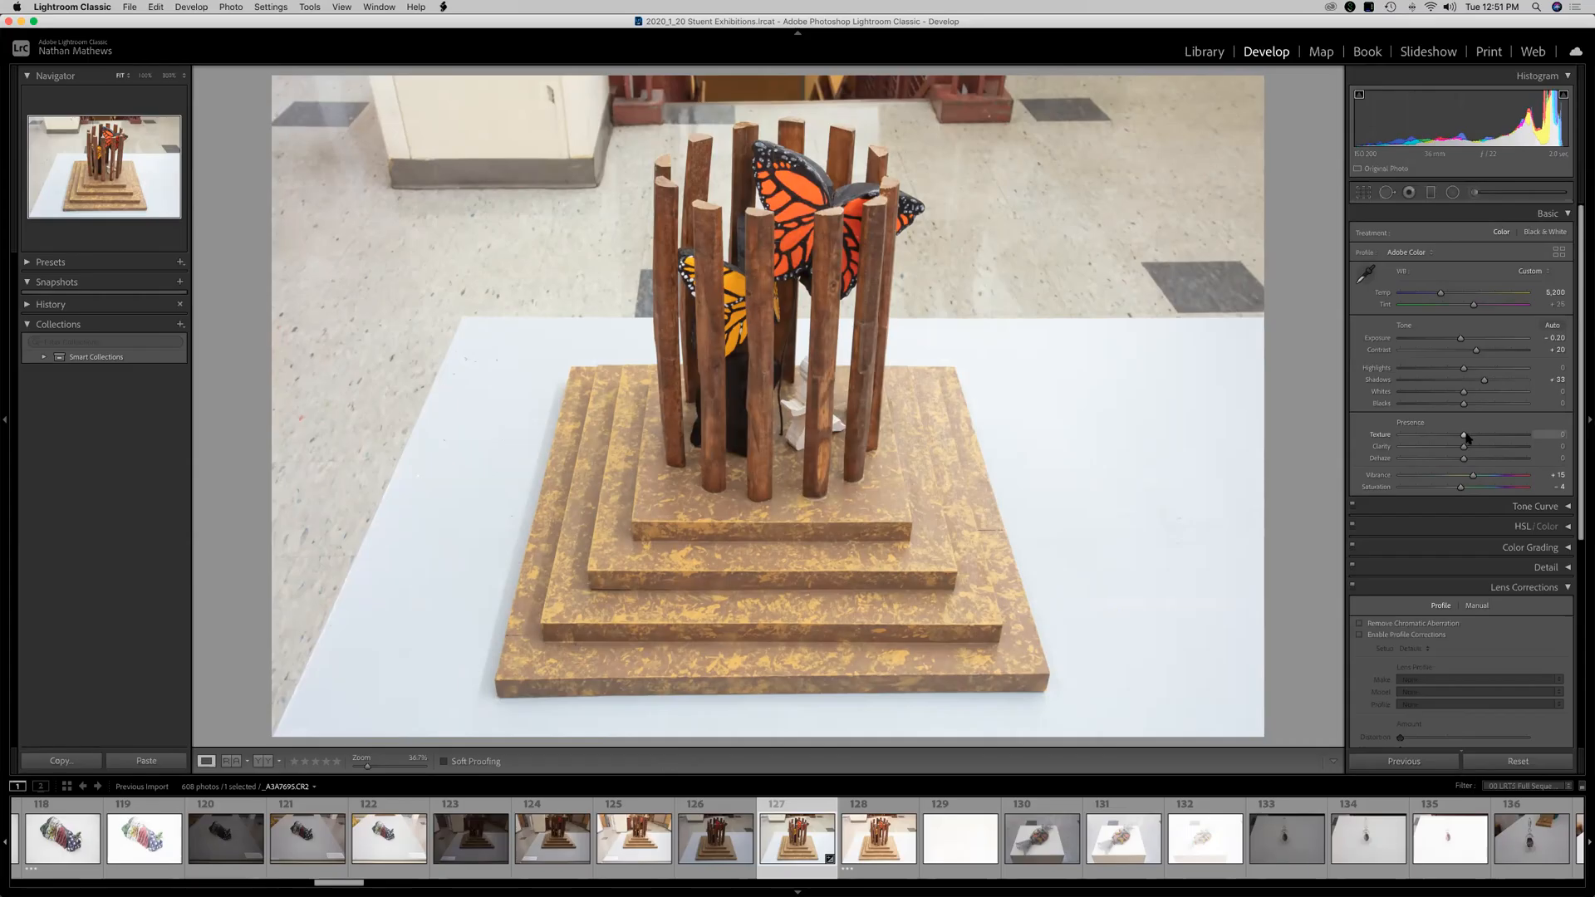
left_click_drag(1467, 436, 1560, 439)
double_click(1463, 435)
Set Clarity to +20, Dehaze to +2, Vibrance to +3 and Saturation to +4.
left_click_drag(1464, 447, 1471, 447)
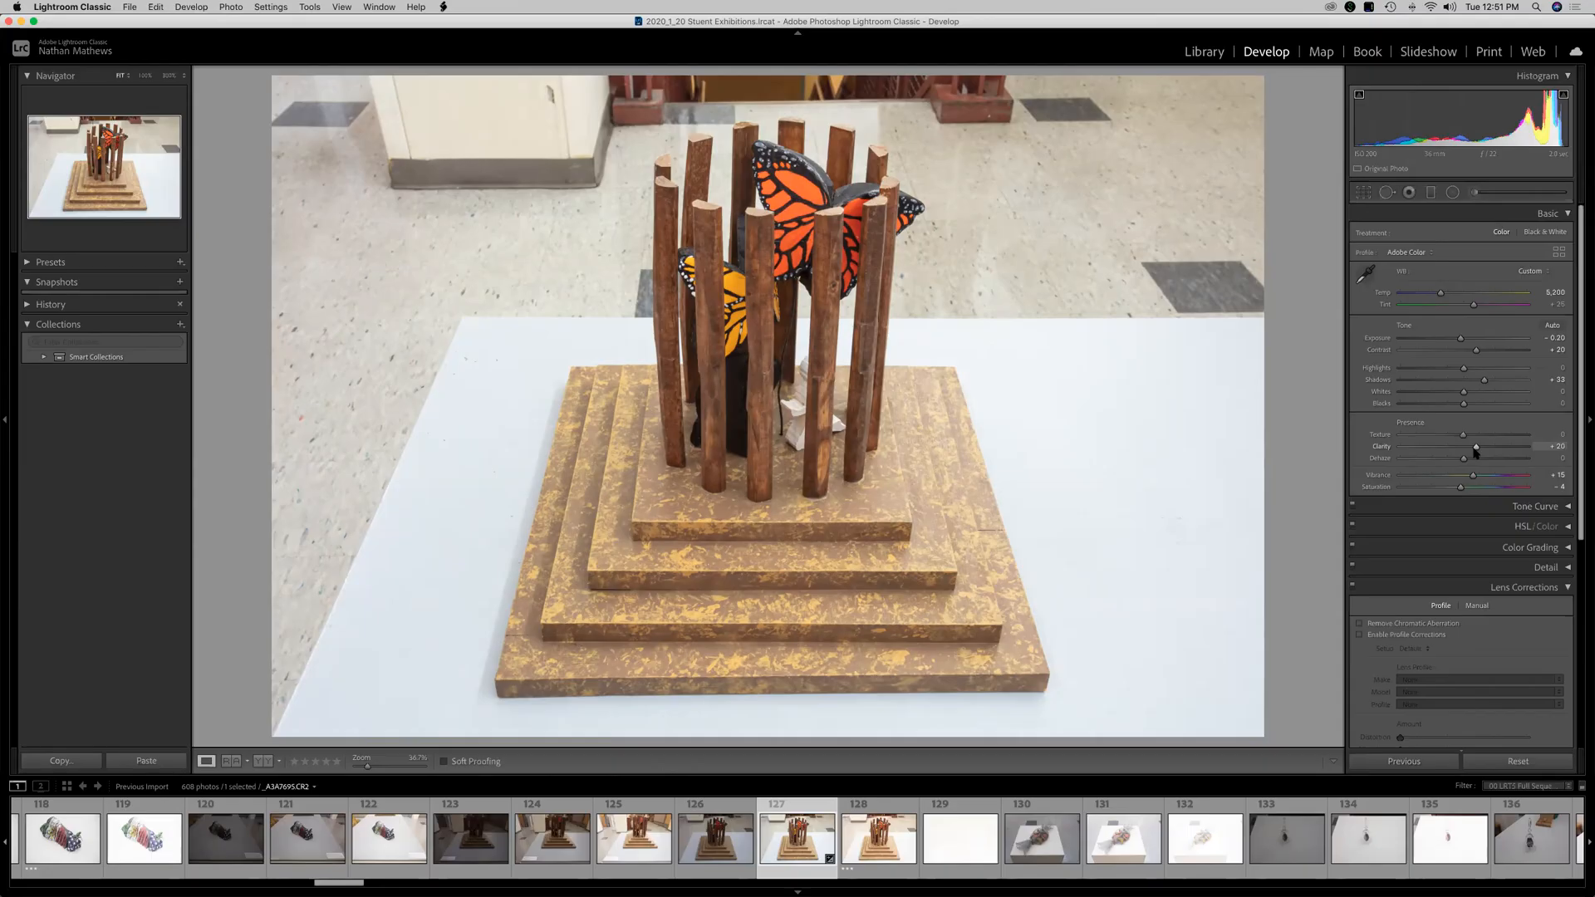
mouse_move(1465, 462)
left_mouse_down()
mouse_move(1531, 463)
mouse_move(1440, 471)
mouse_move(1502, 471)
mouse_move(1467, 478)
left_mouse_up()
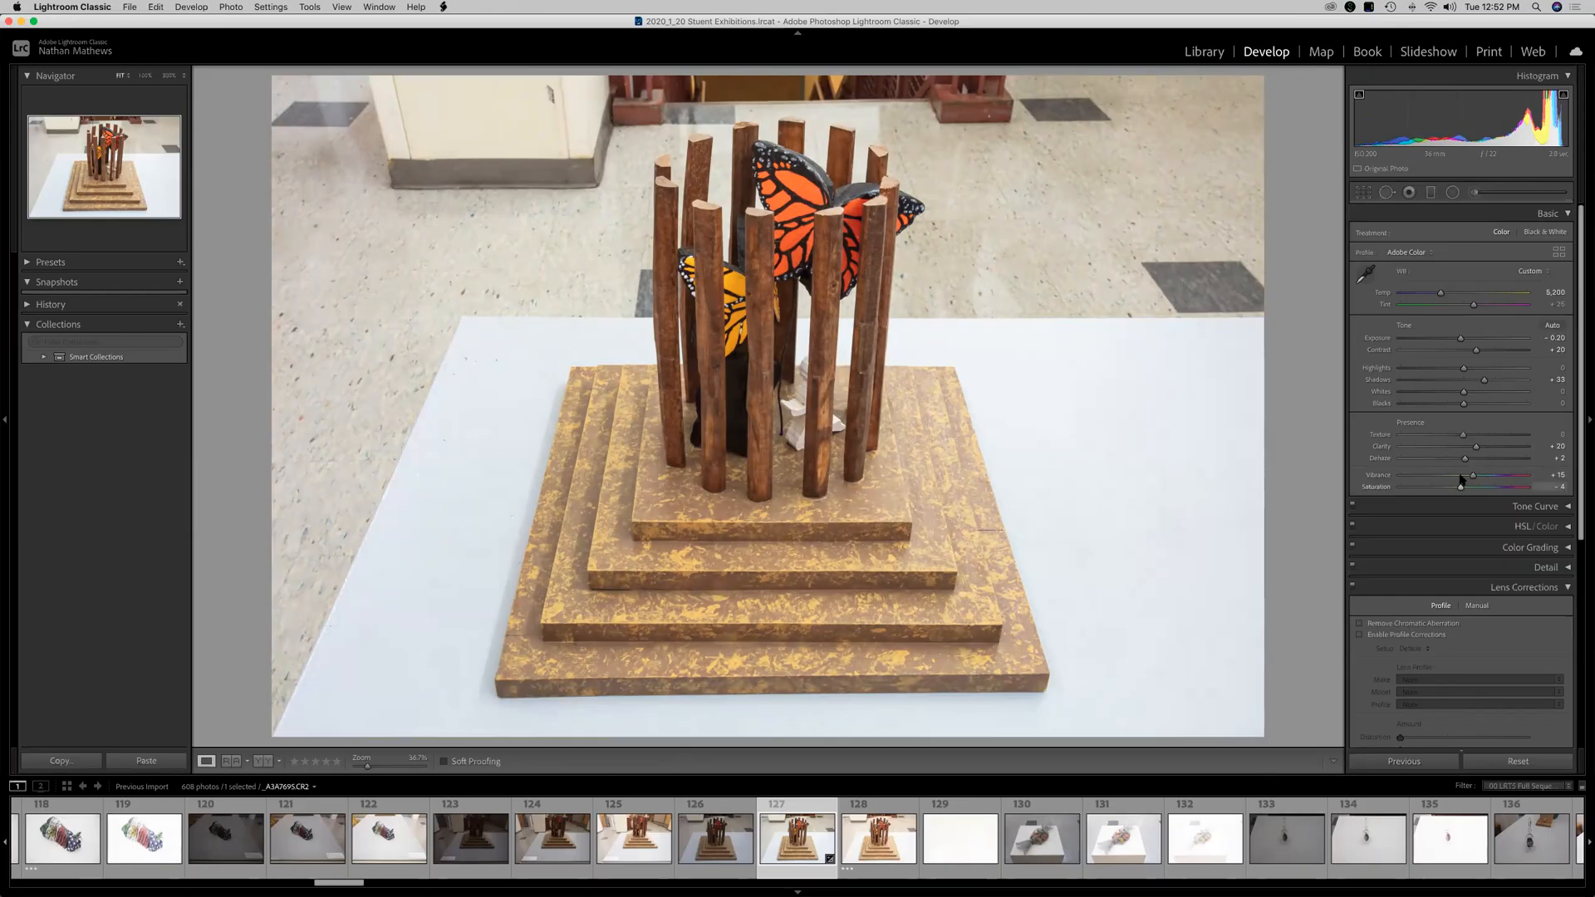
left_click(1466, 476)
left_click_drag(1464, 487, 1467, 491)
left_click_drag(1464, 491, 1500, 492)
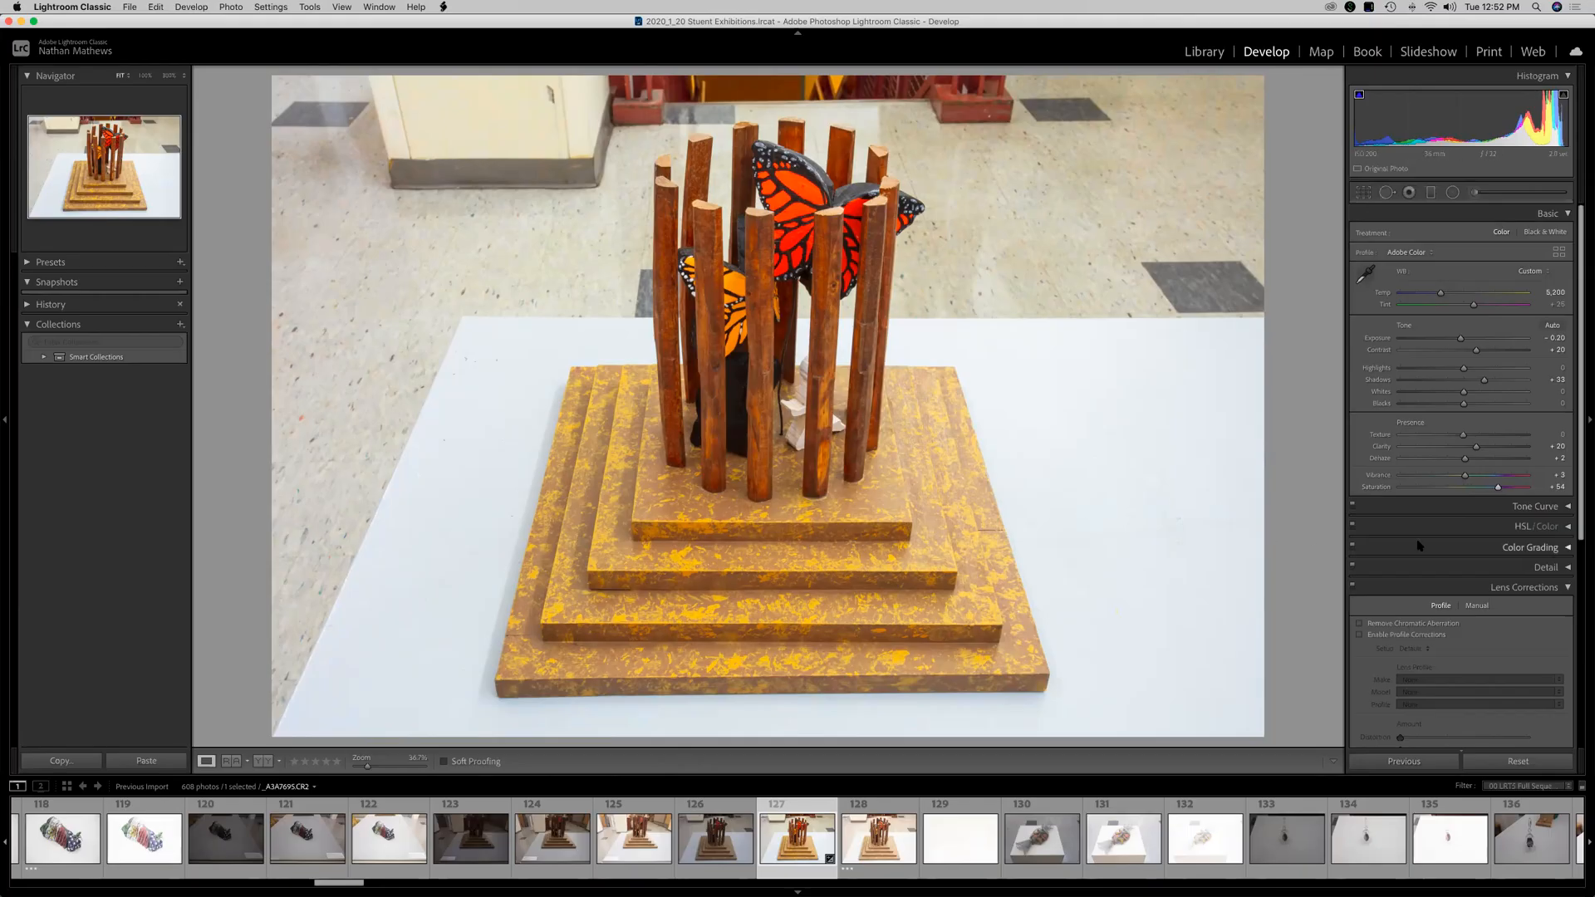
left_click(1470, 490)
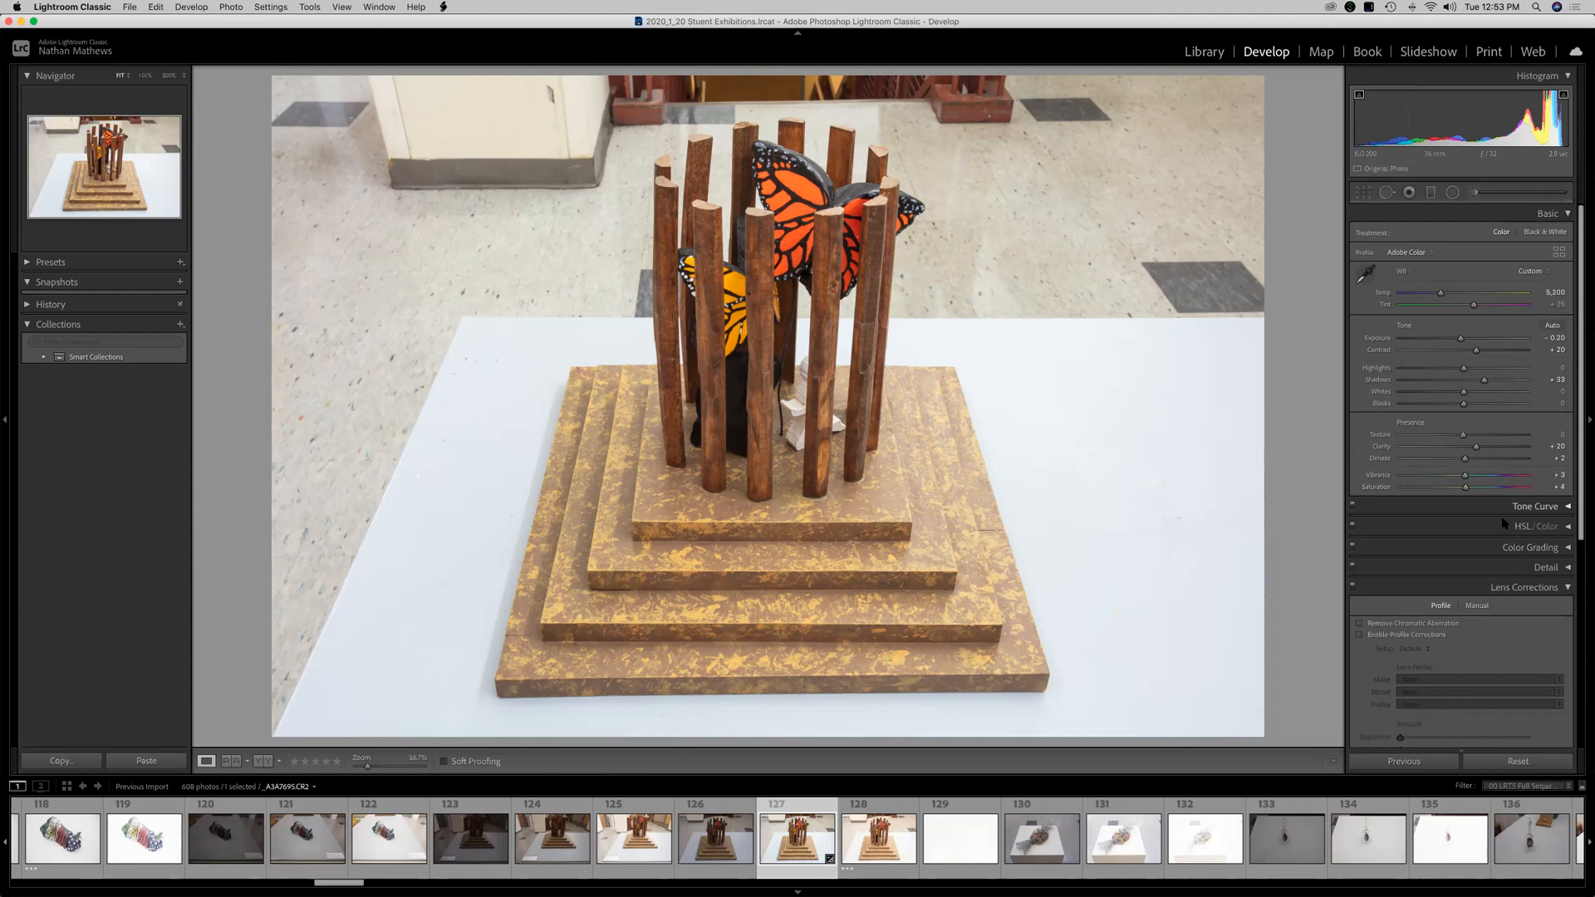
Open the Crop & Straighten tool and try an unlocked freeform crop before restoring the Original aspect ratio.
left_click(1568, 587)
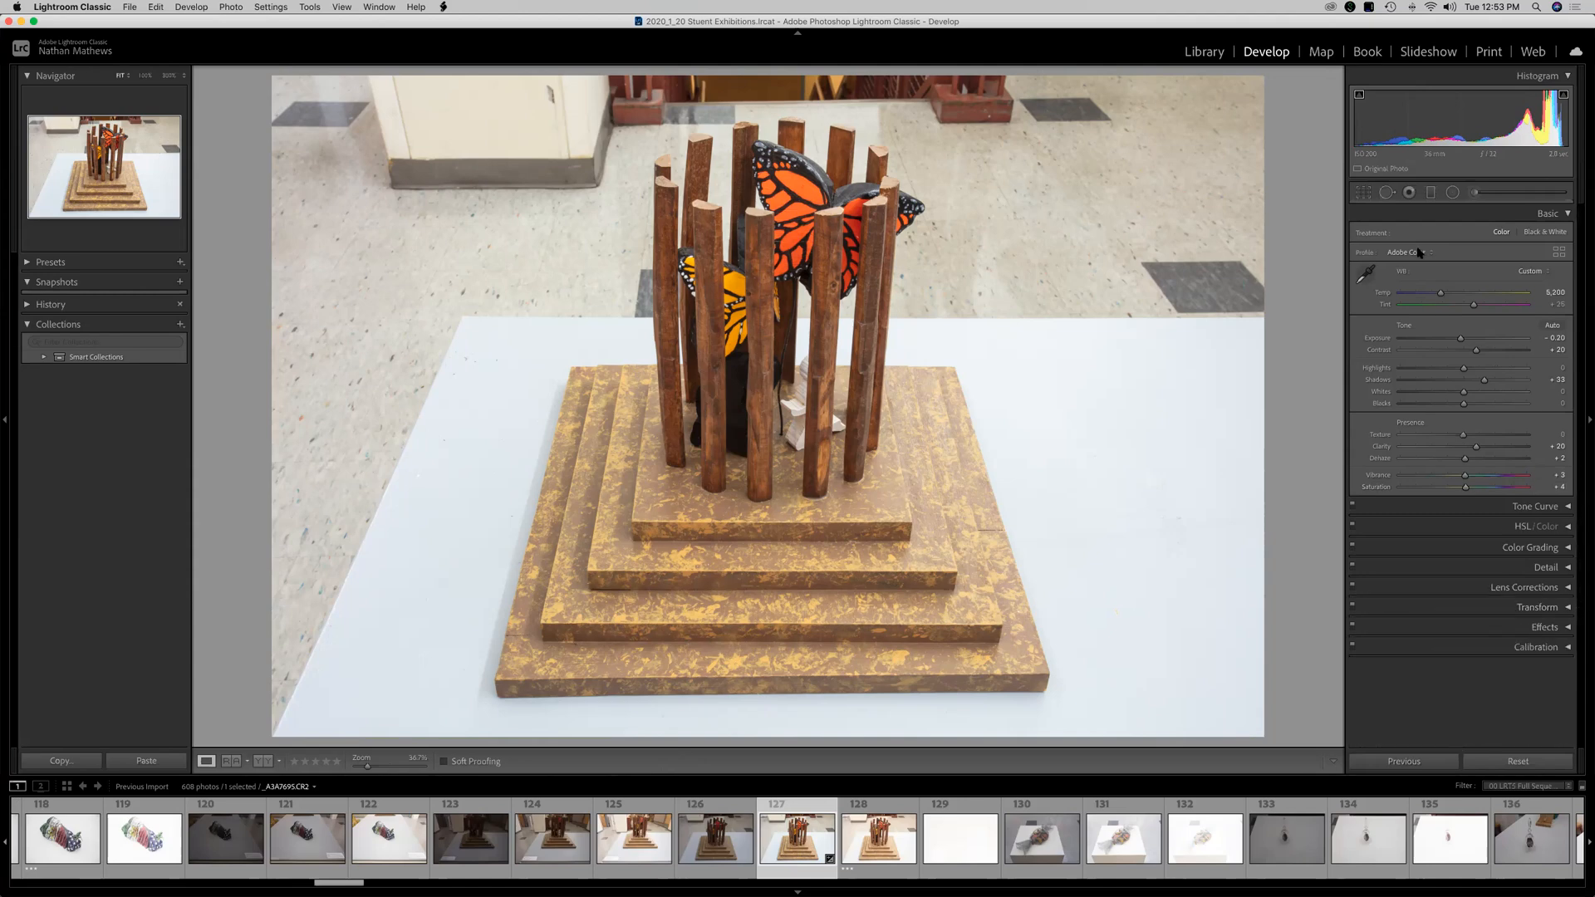
left_click(1363, 193)
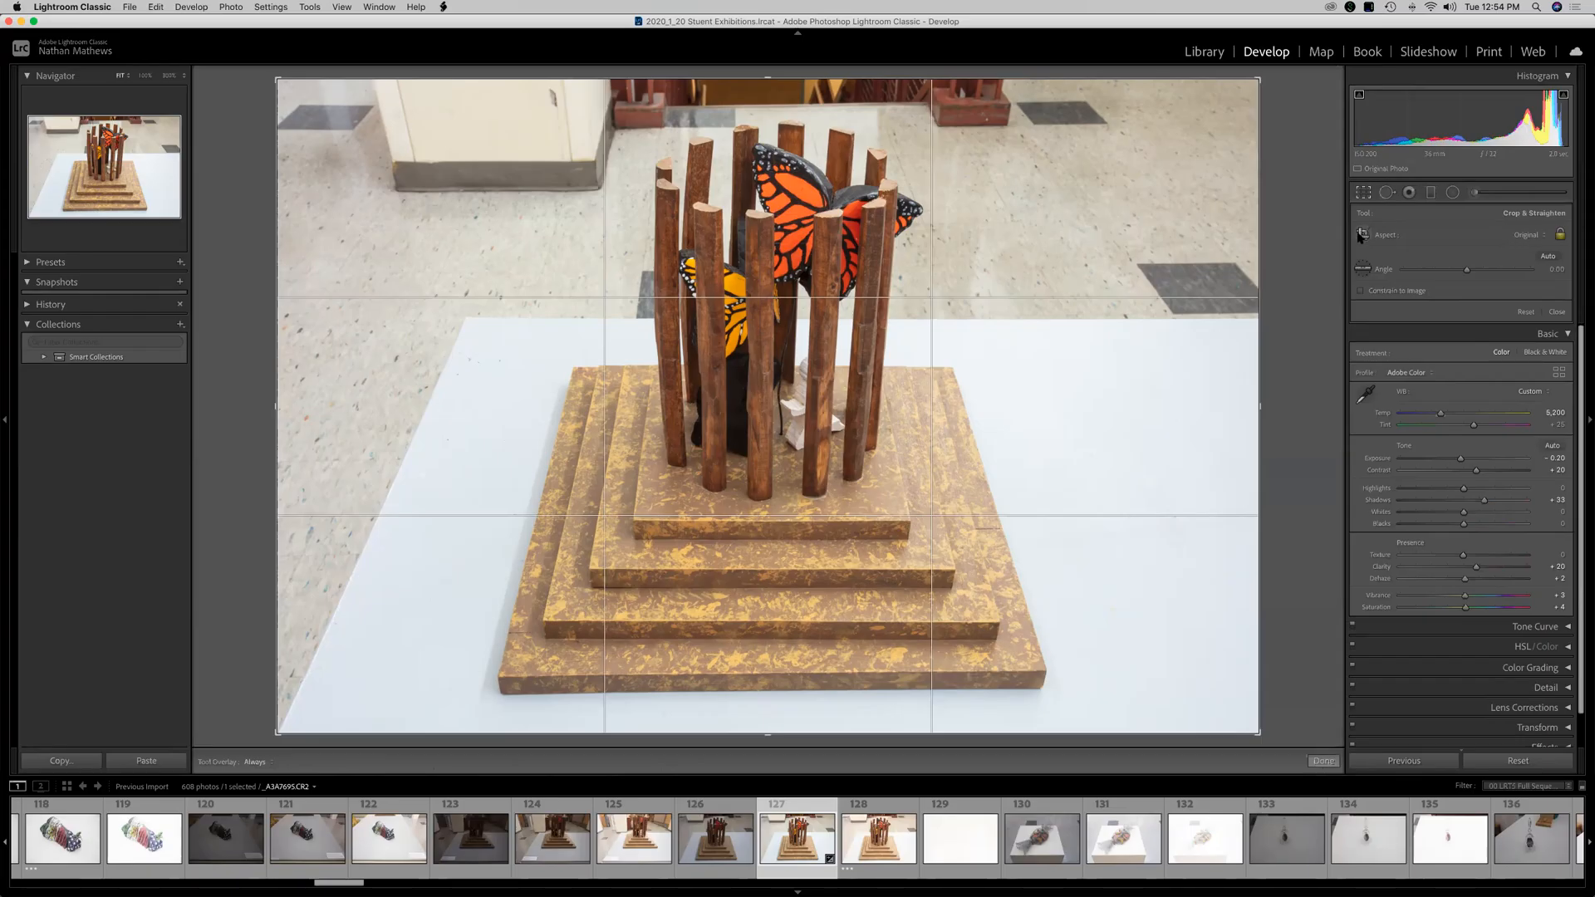
left_click(1528, 235)
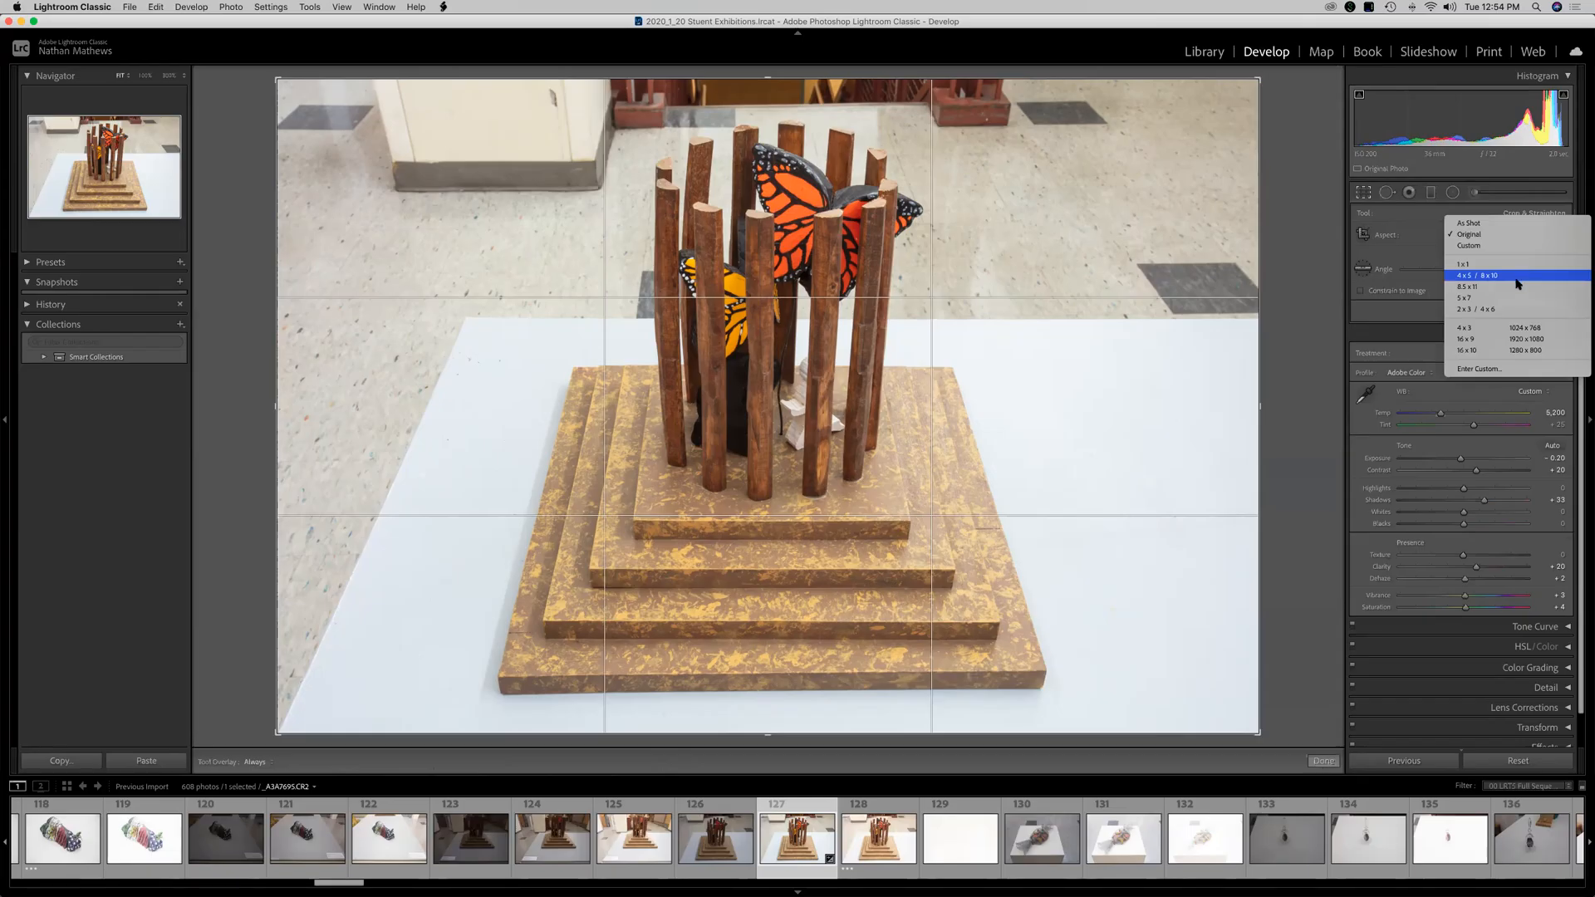
left_click(1499, 233)
left_click(1561, 236)
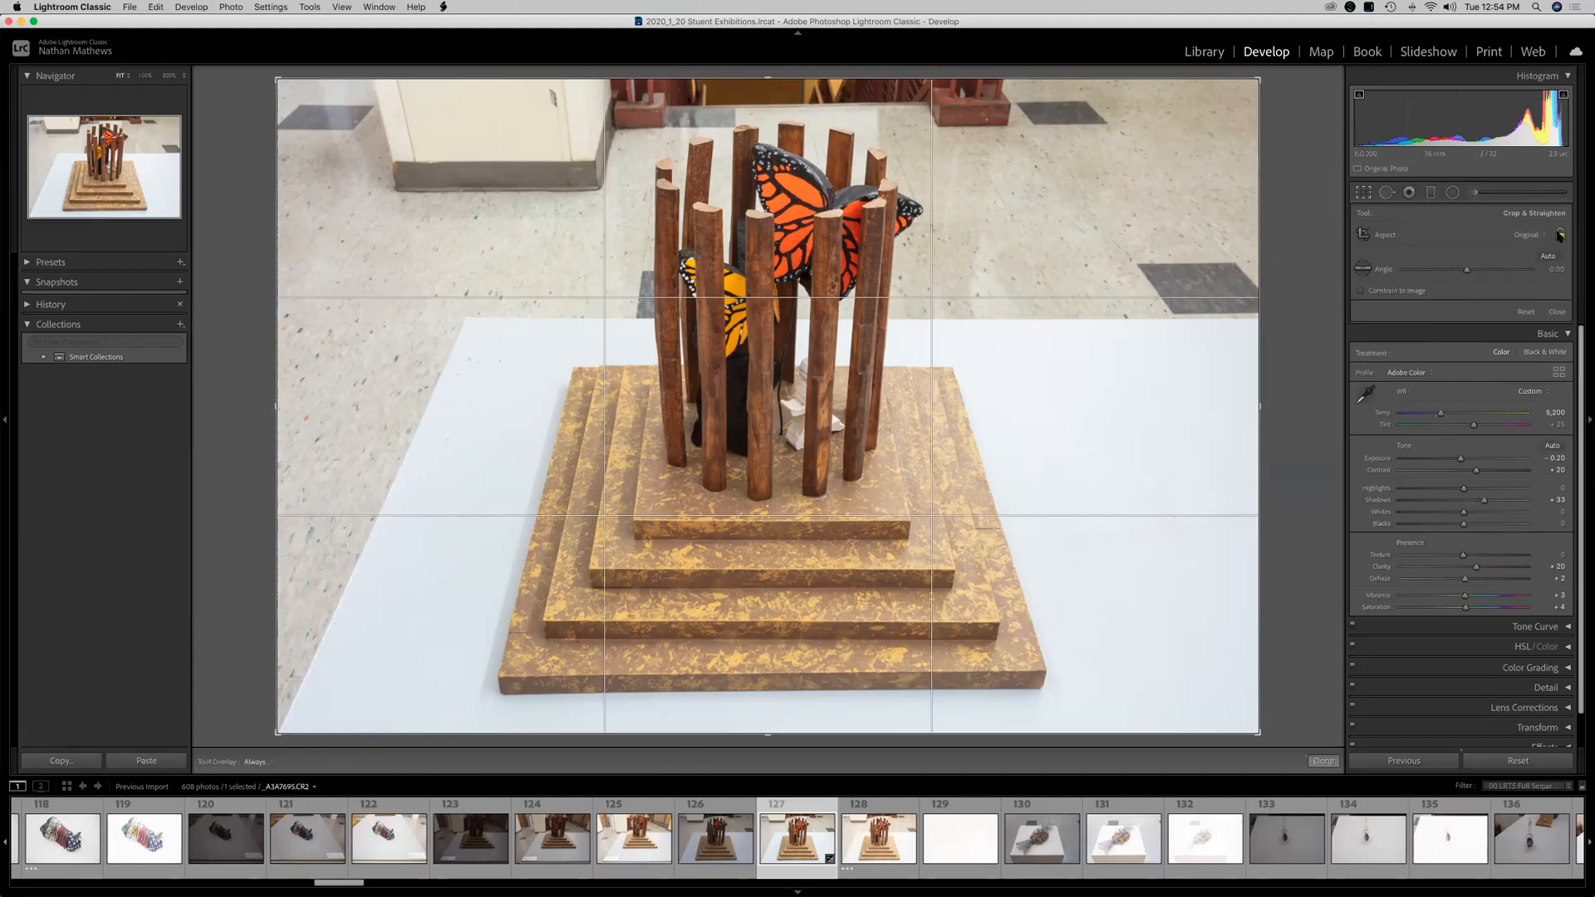
left_click_drag(1260, 78, 1217, 105)
left_click(1528, 236)
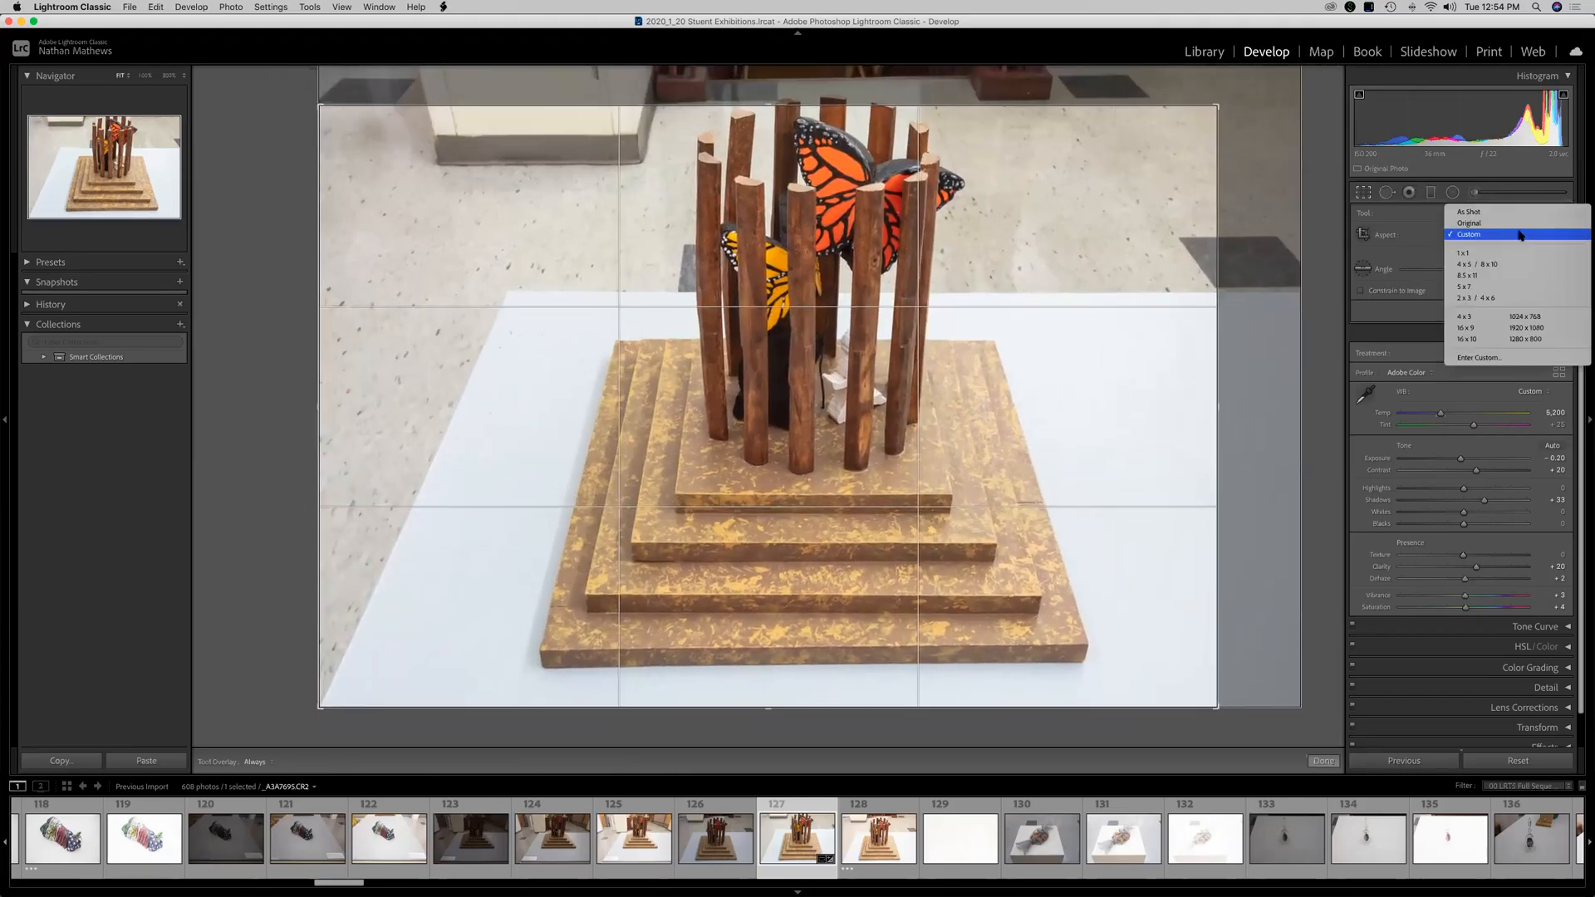
left_click(1521, 223)
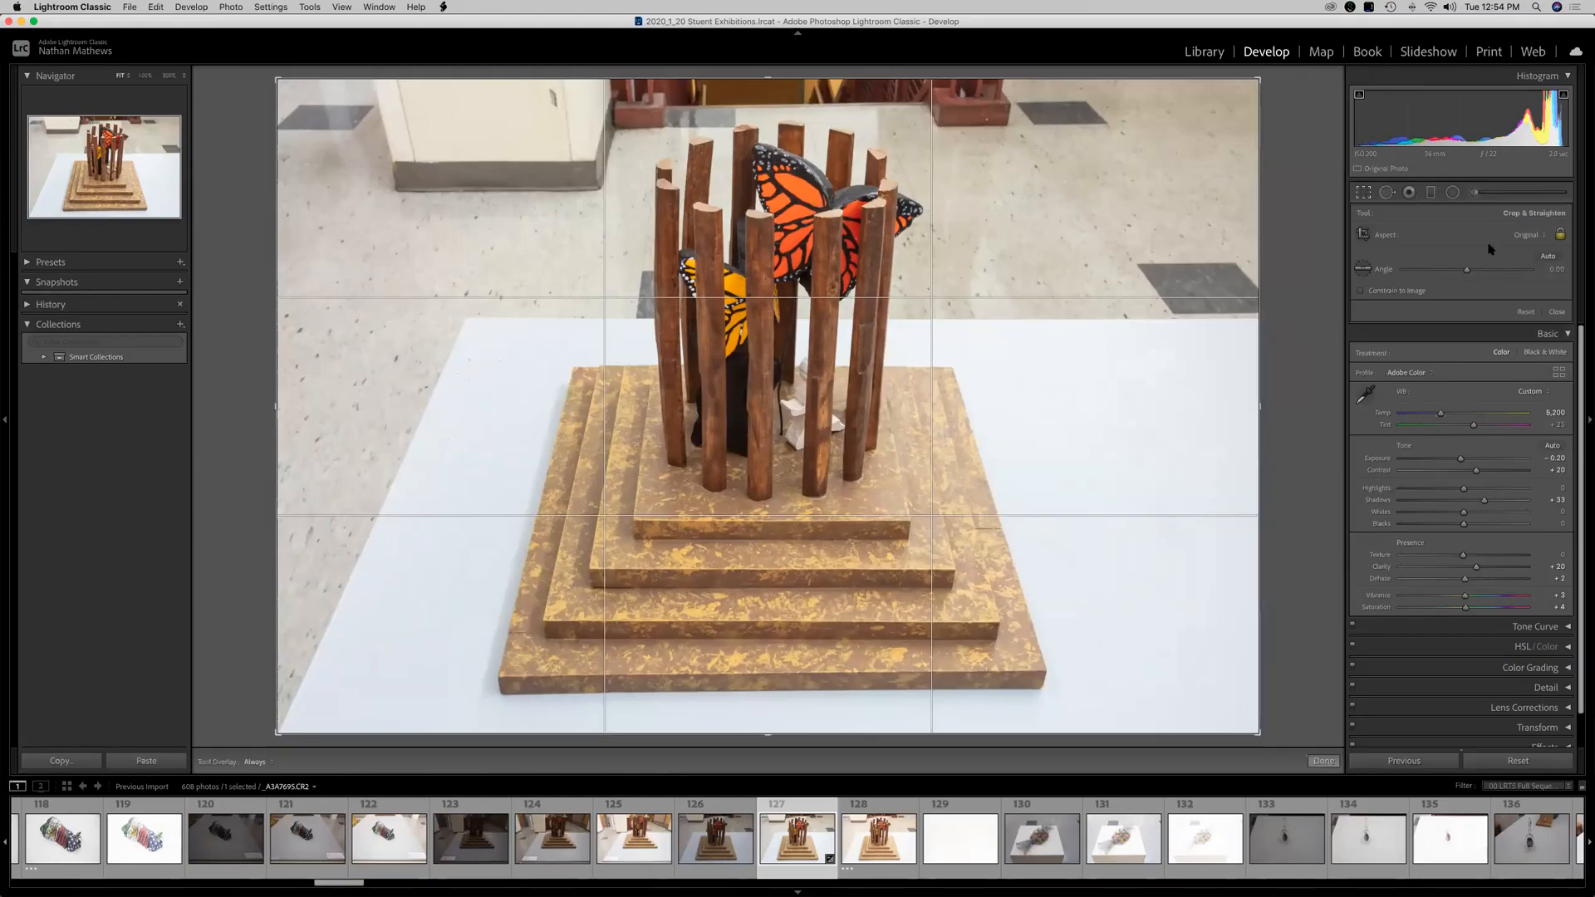
Try resizing the crop frame from its corners and switching the crop to portrait orientation.
left_click_drag(1259, 79, 1216, 107)
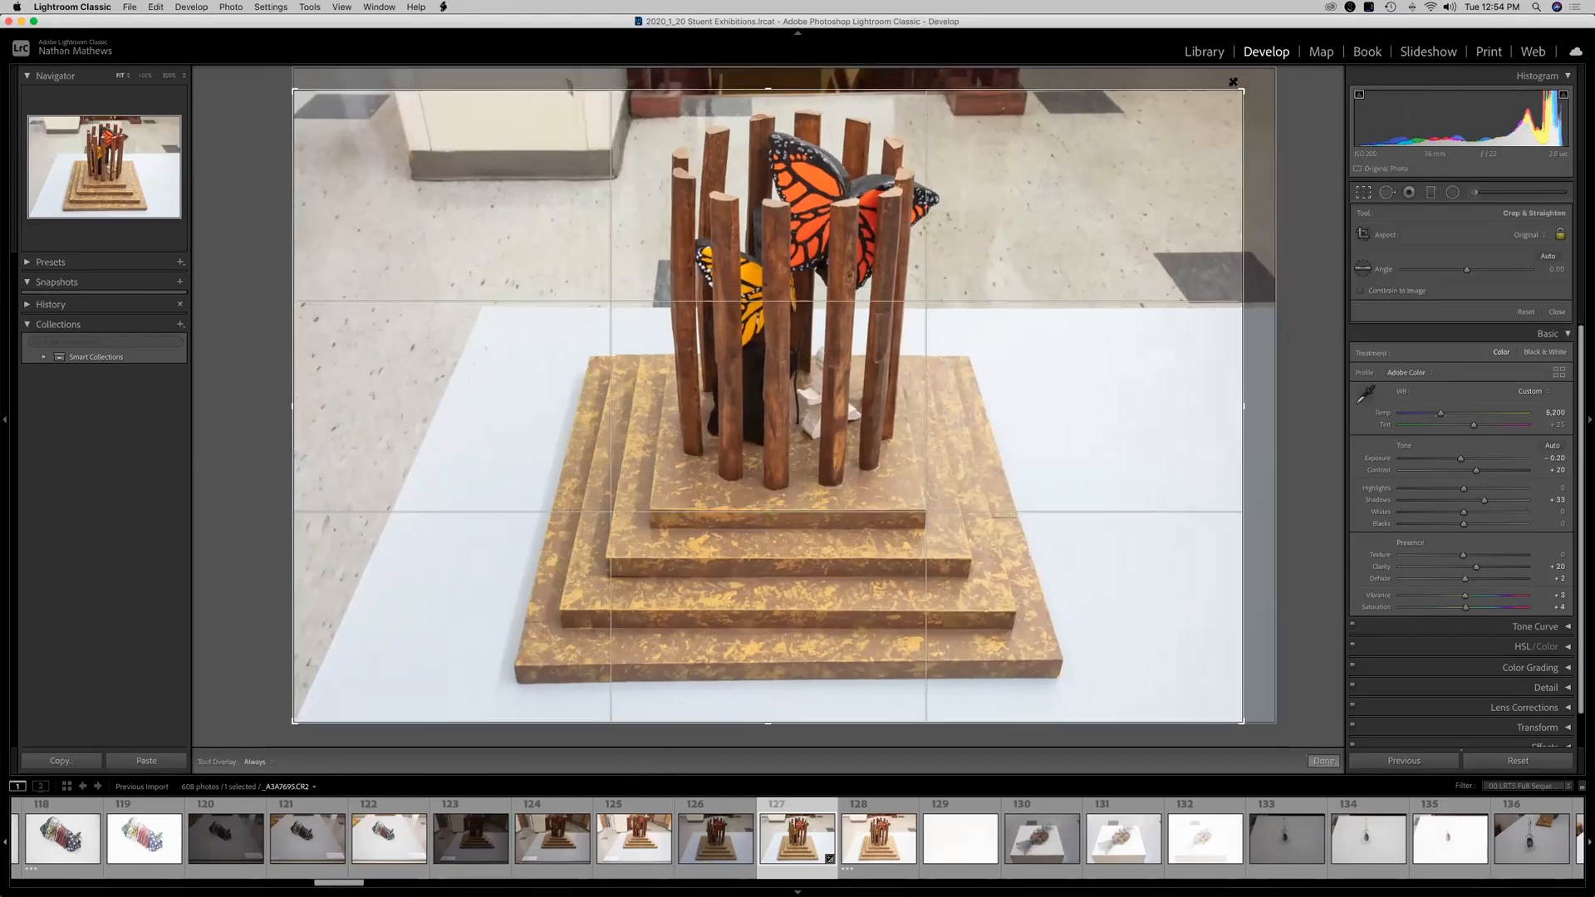
left_click_drag(320, 216, 428, 332)
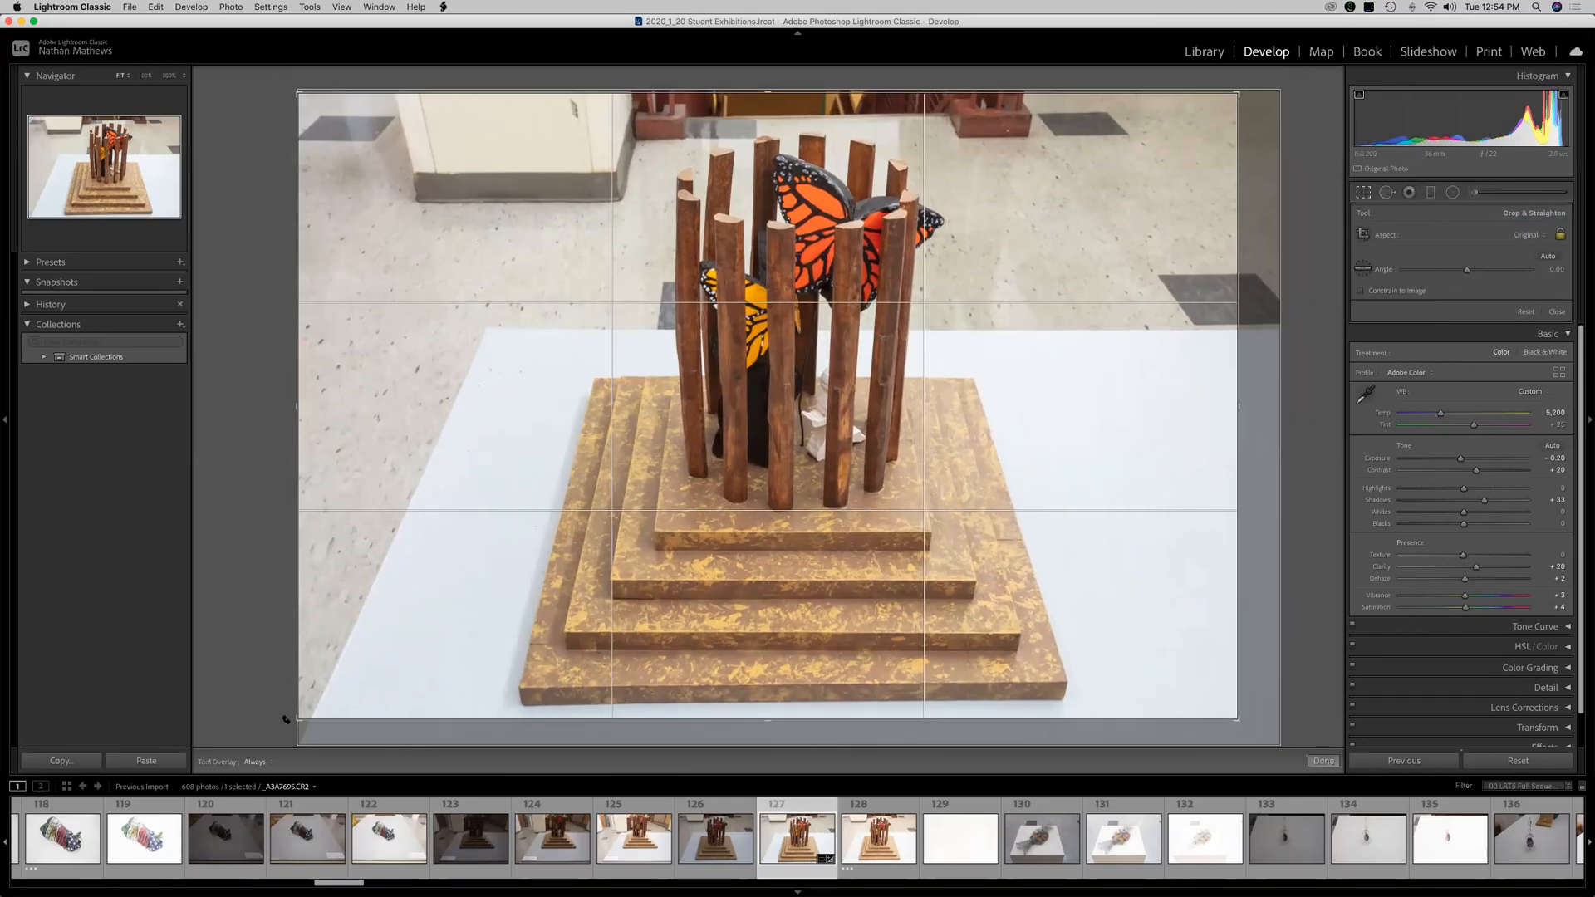
left_click_drag(287, 712, 353, 677)
key("x")
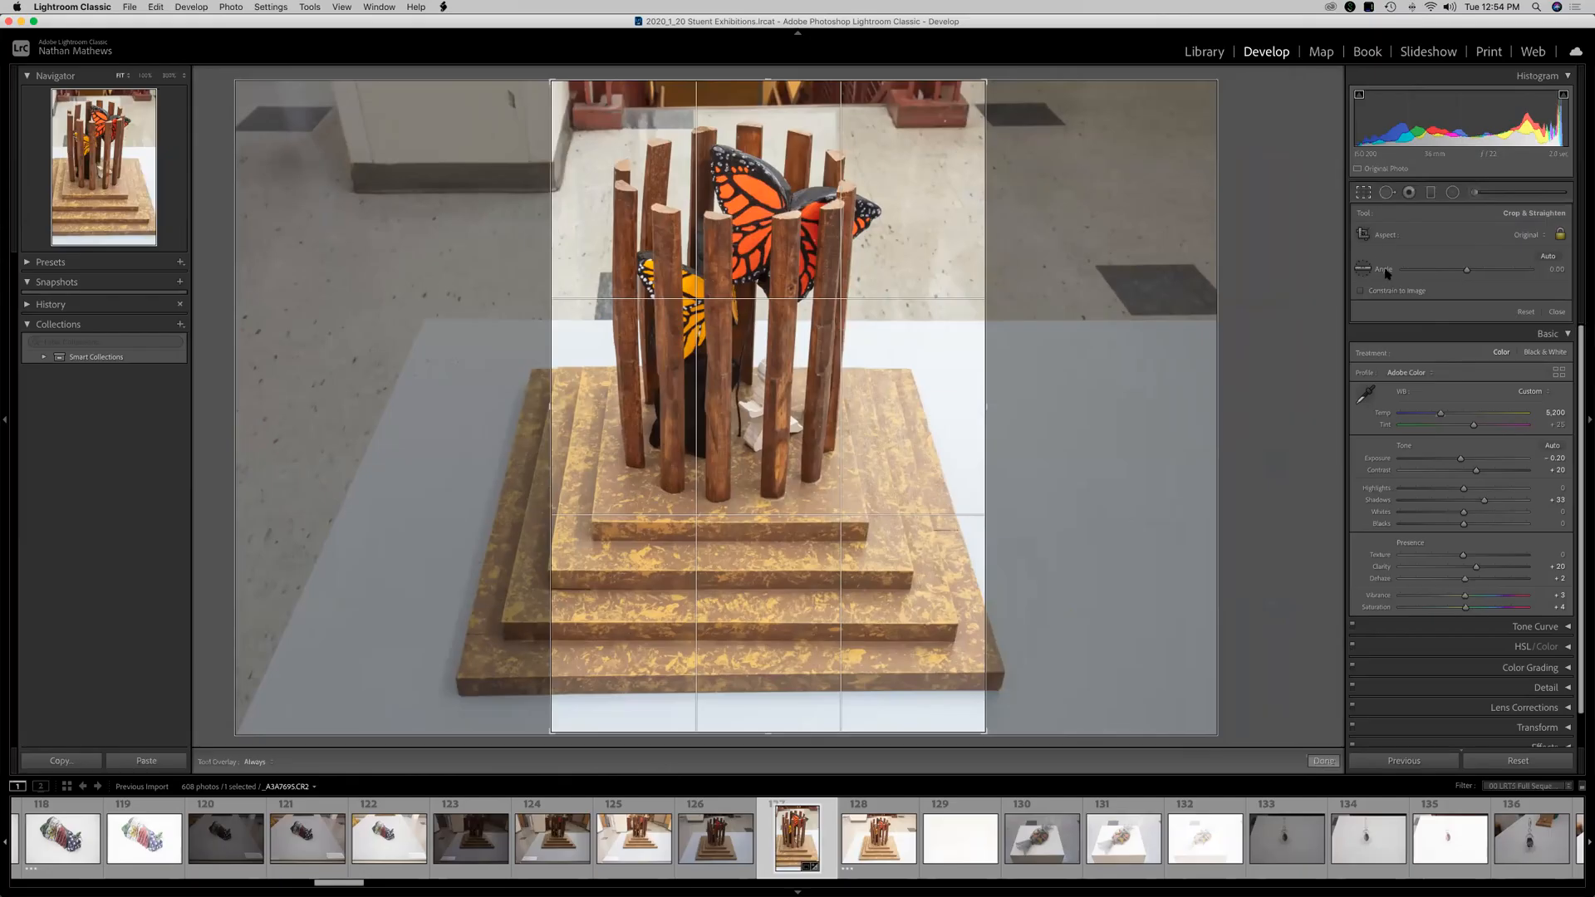
left_click(1362, 271)
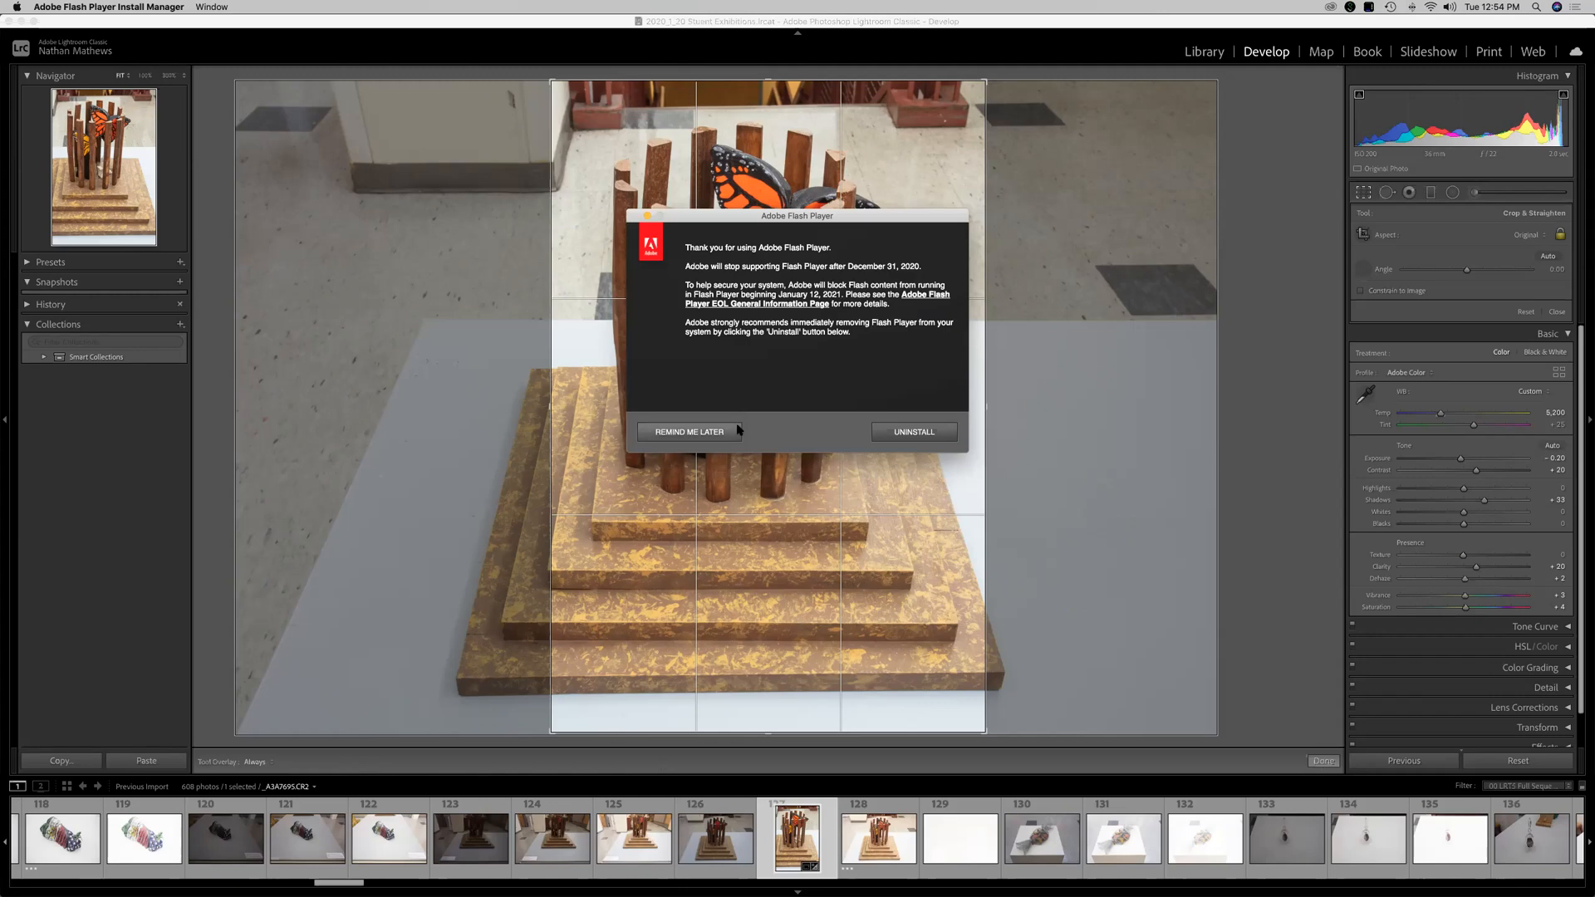
left_click(697, 435)
left_click(1136, 389)
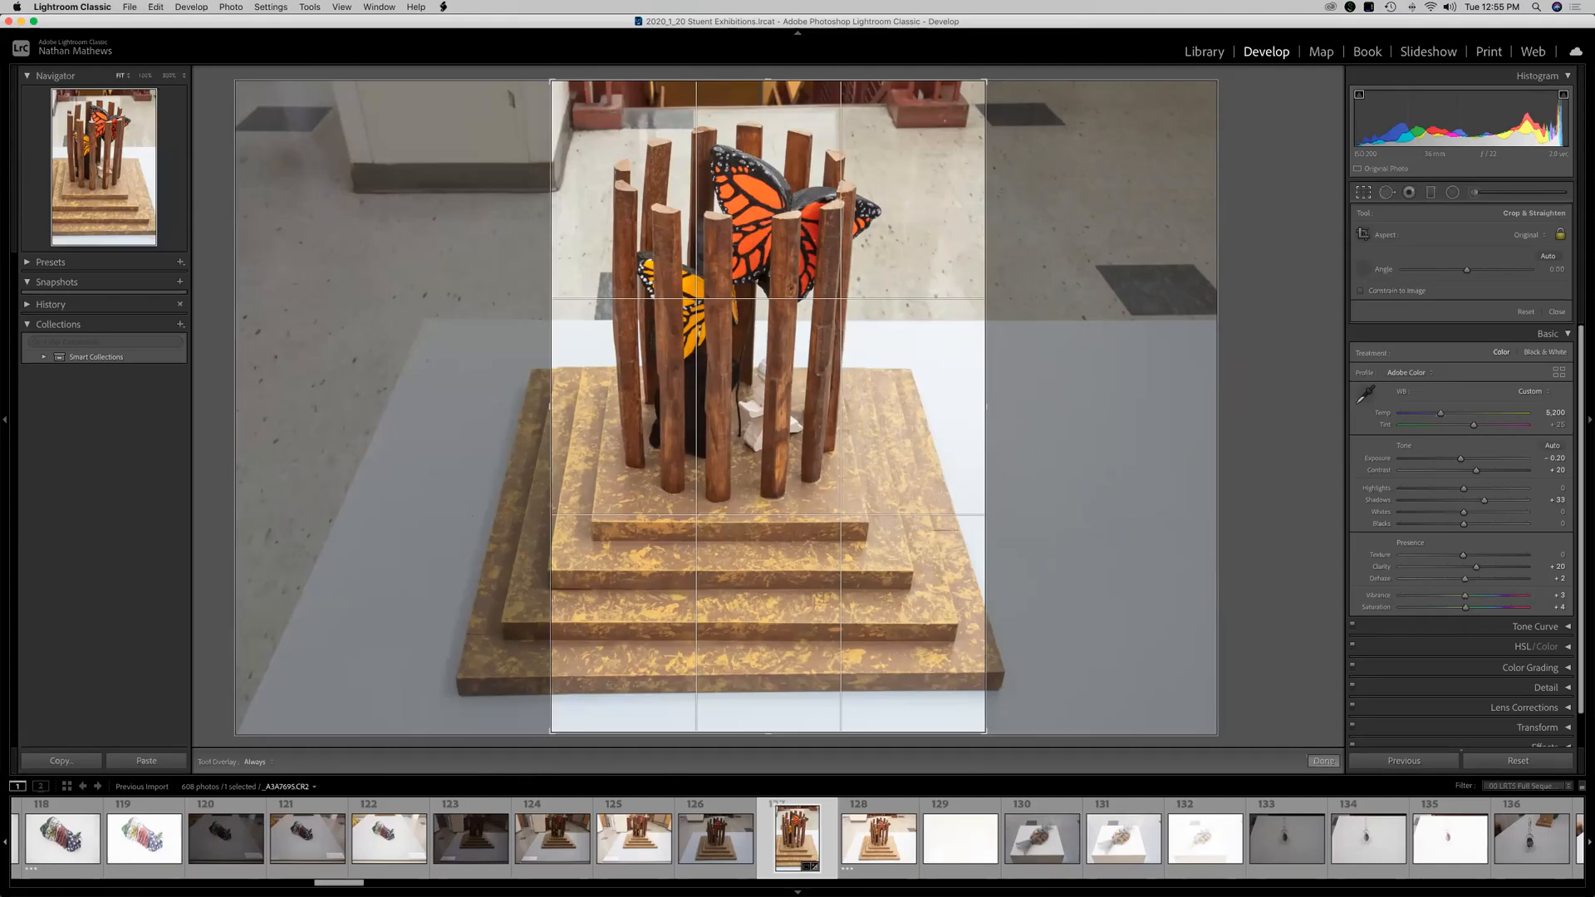
Try straightening and rotating the photo within the crop frame, then reset the crop.
left_click_drag(443, 320, 415, 319)
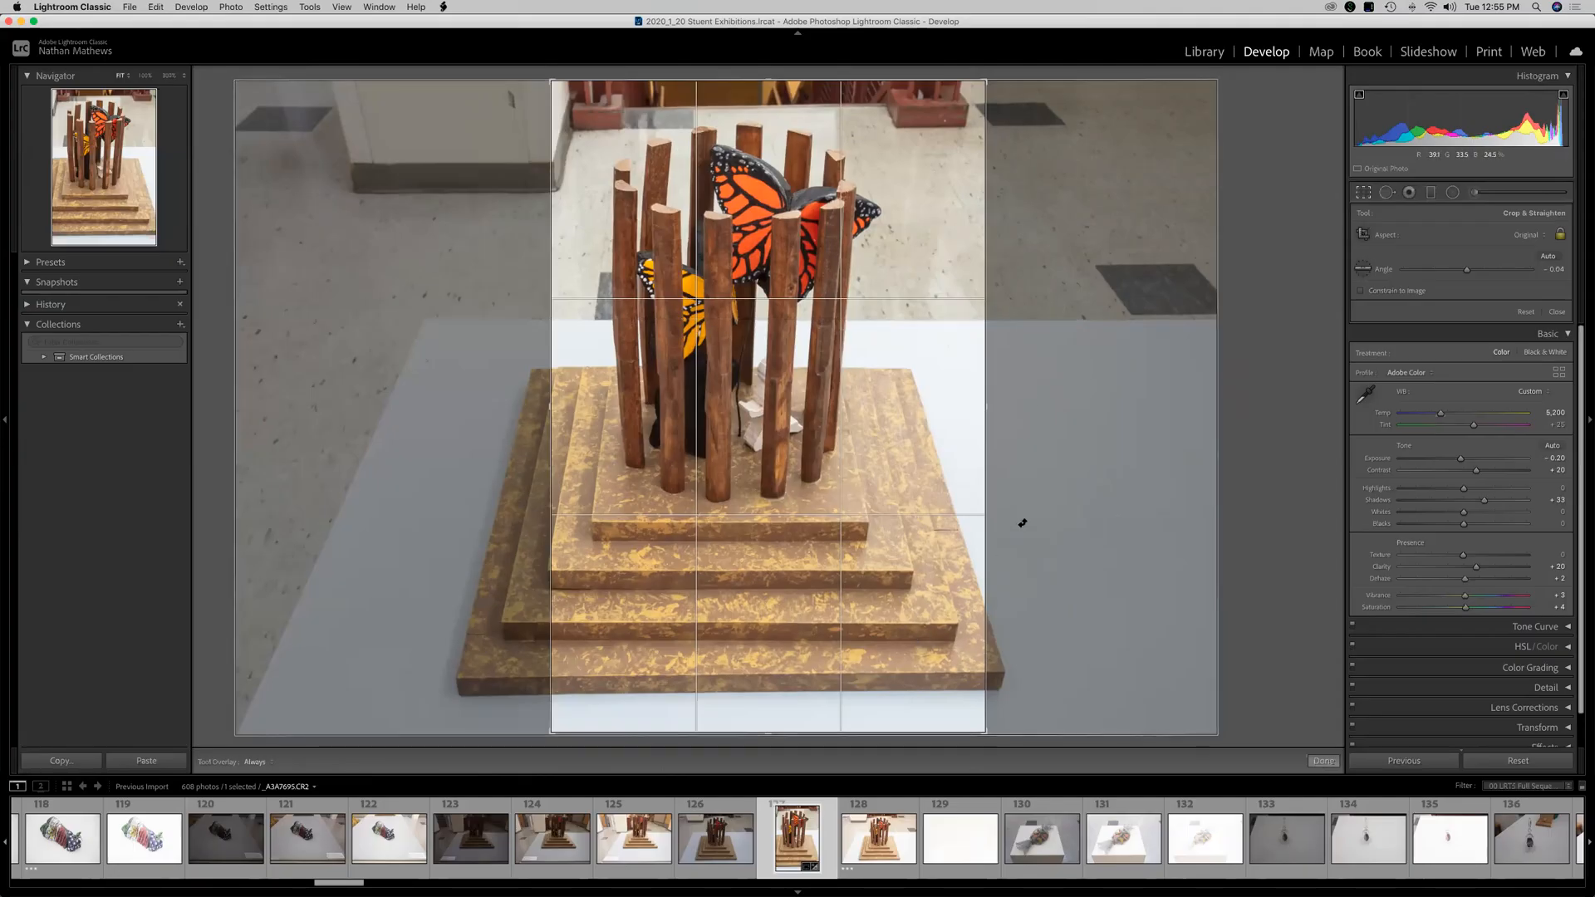
left_click_drag(1152, 290, 341, 466)
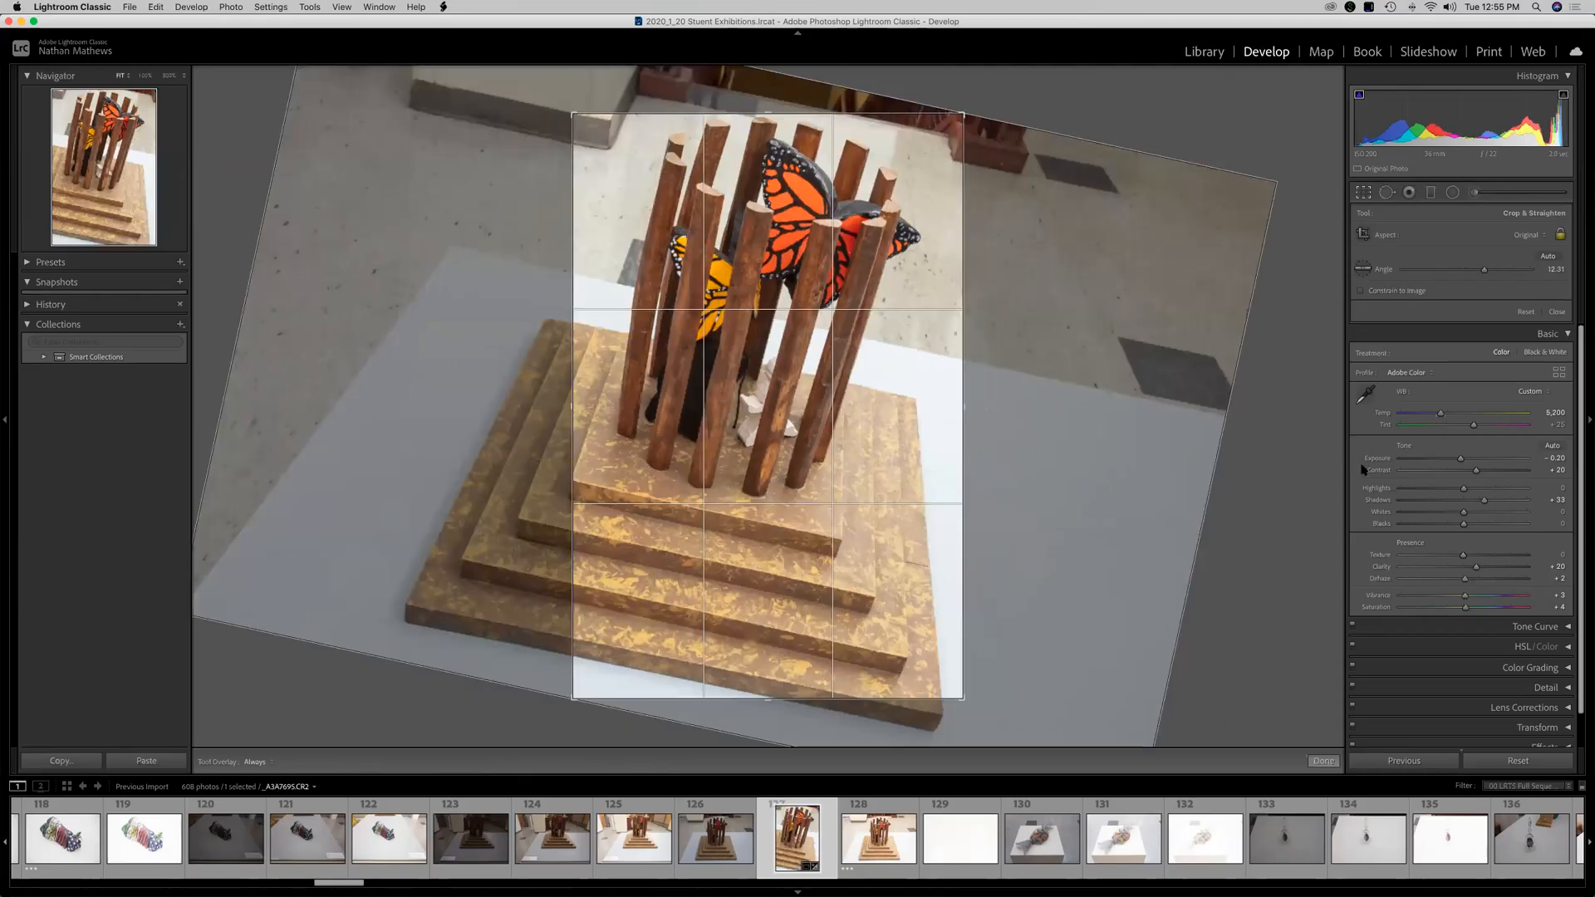
left_click(1362, 267)
left_click_drag(1095, 388, 458, 249)
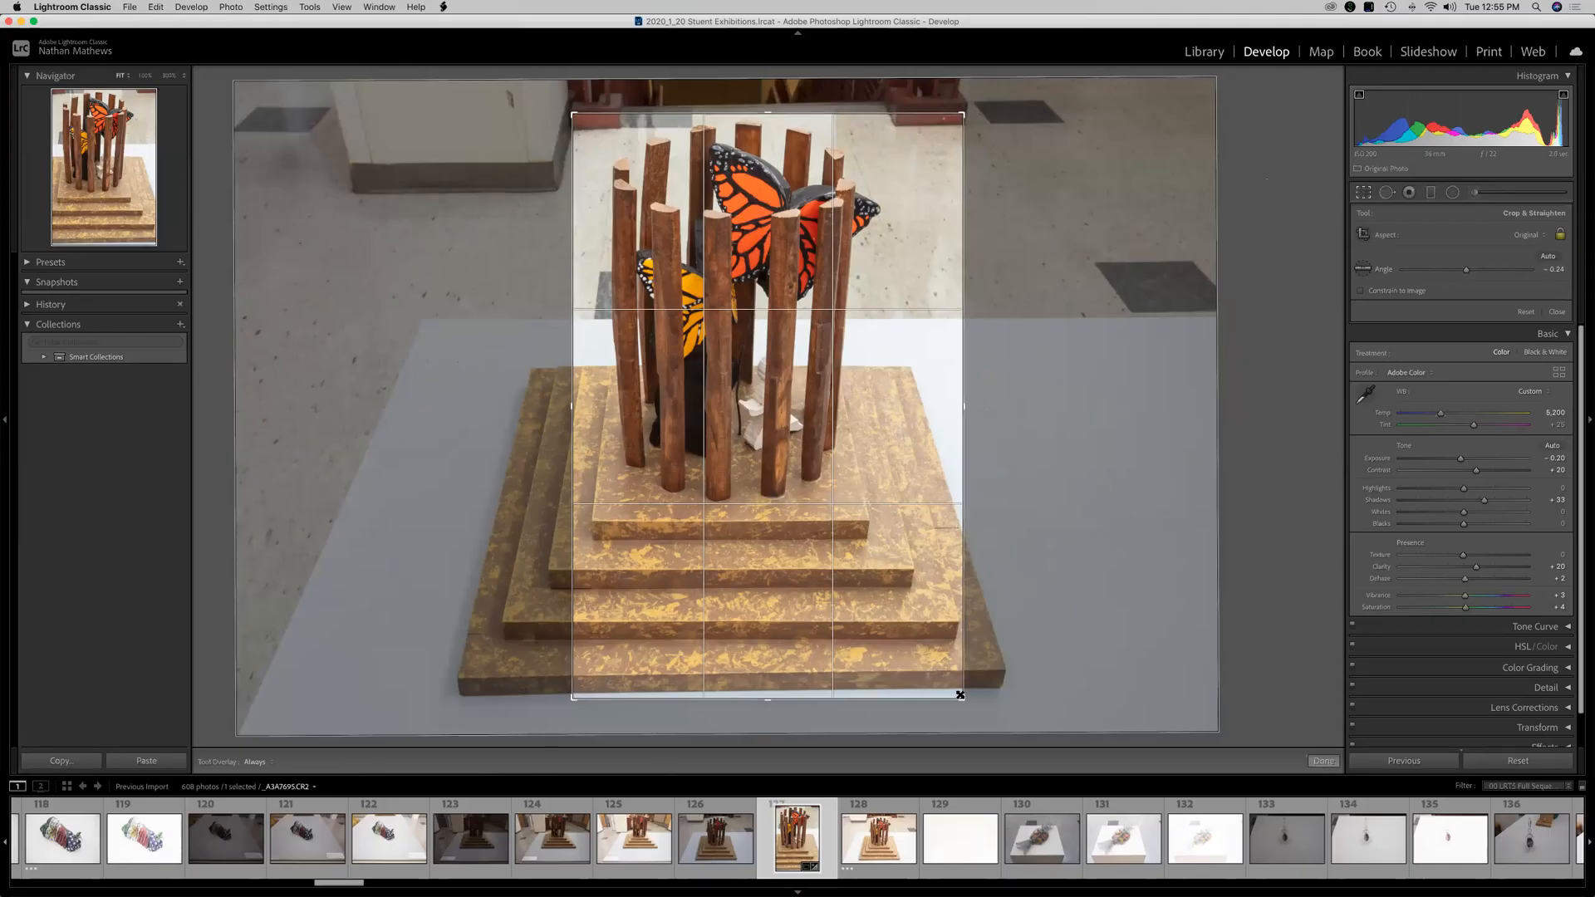
left_click_drag(972, 710, 1005, 689)
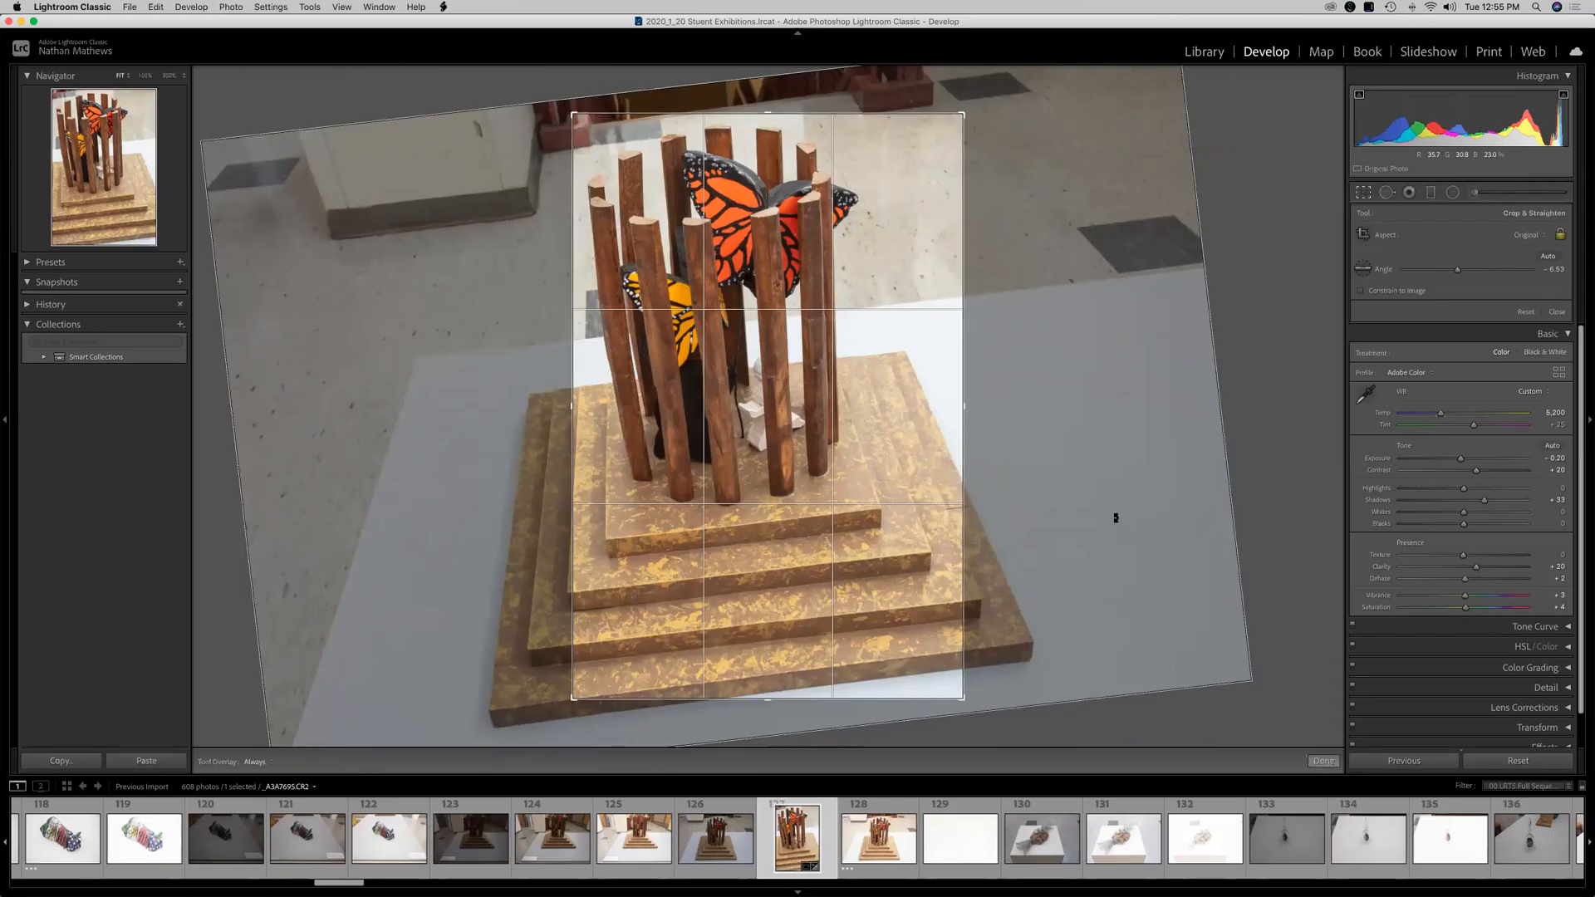
left_click_drag(1074, 609, 1104, 676)
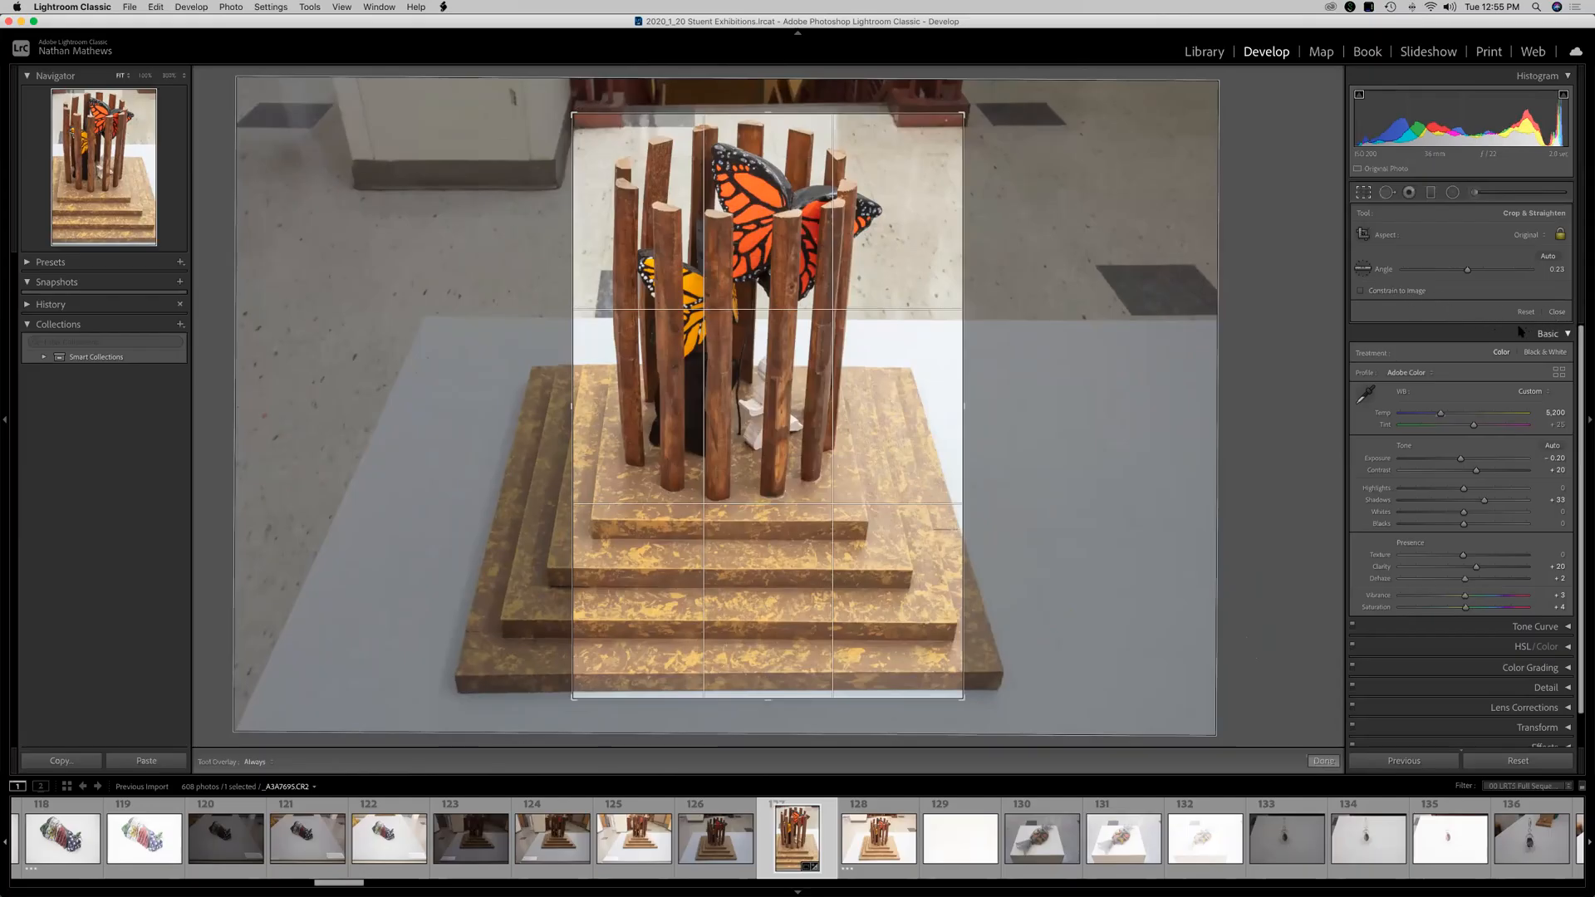
left_click(1533, 311)
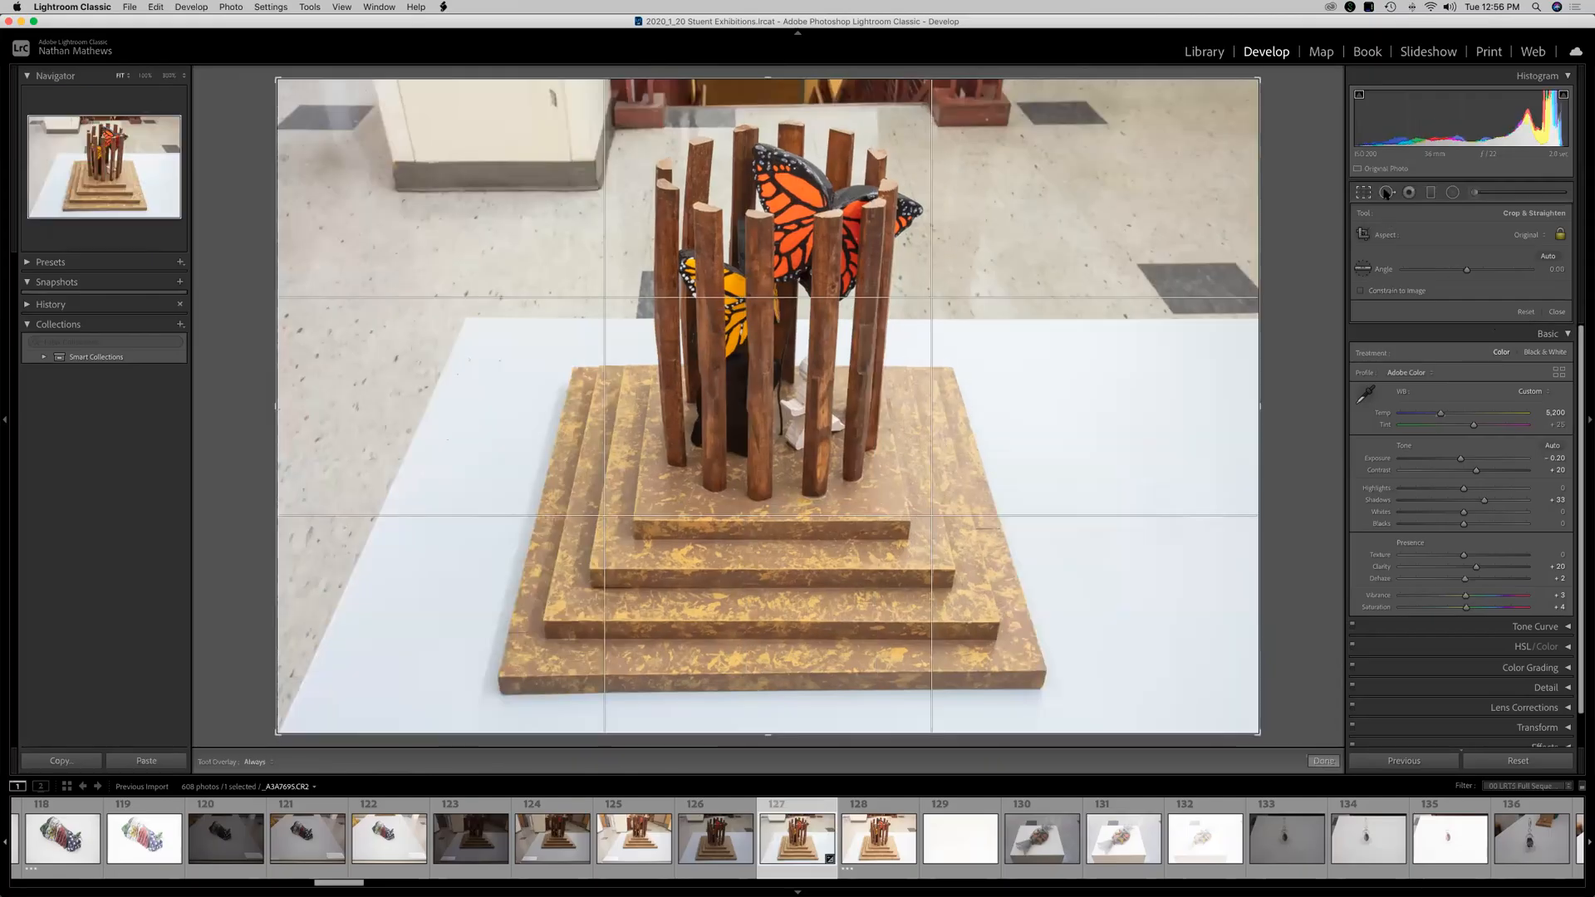
Open Spot Removal, set the brush Size to 80, and place a spot on the upper sticks.
left_click(1387, 194)
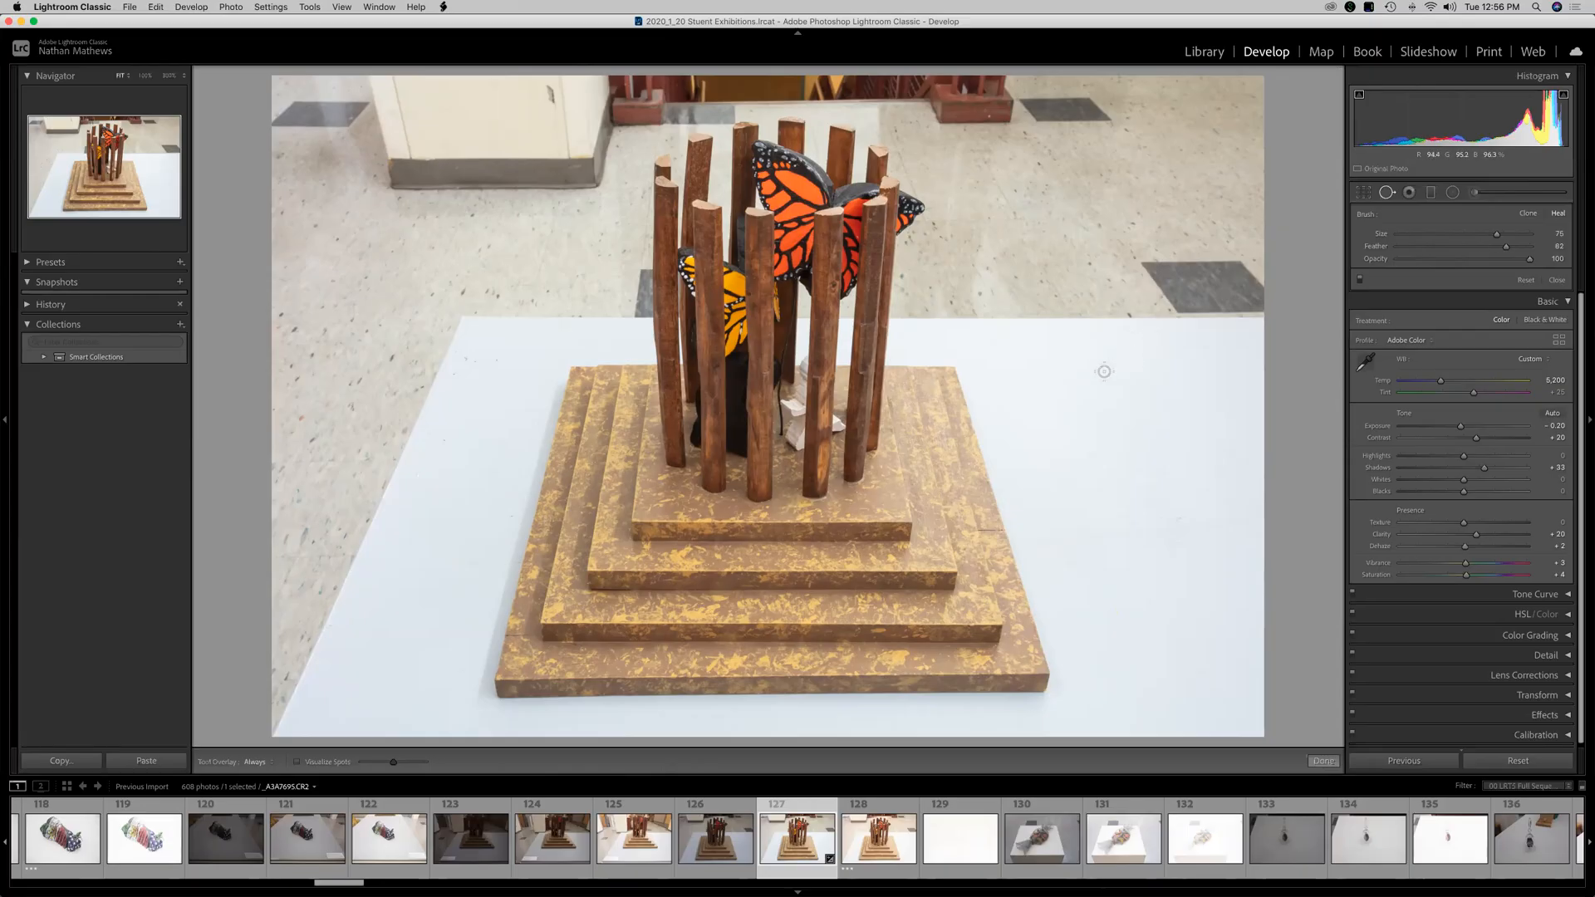
scroll(1105, 371, "up", 1)
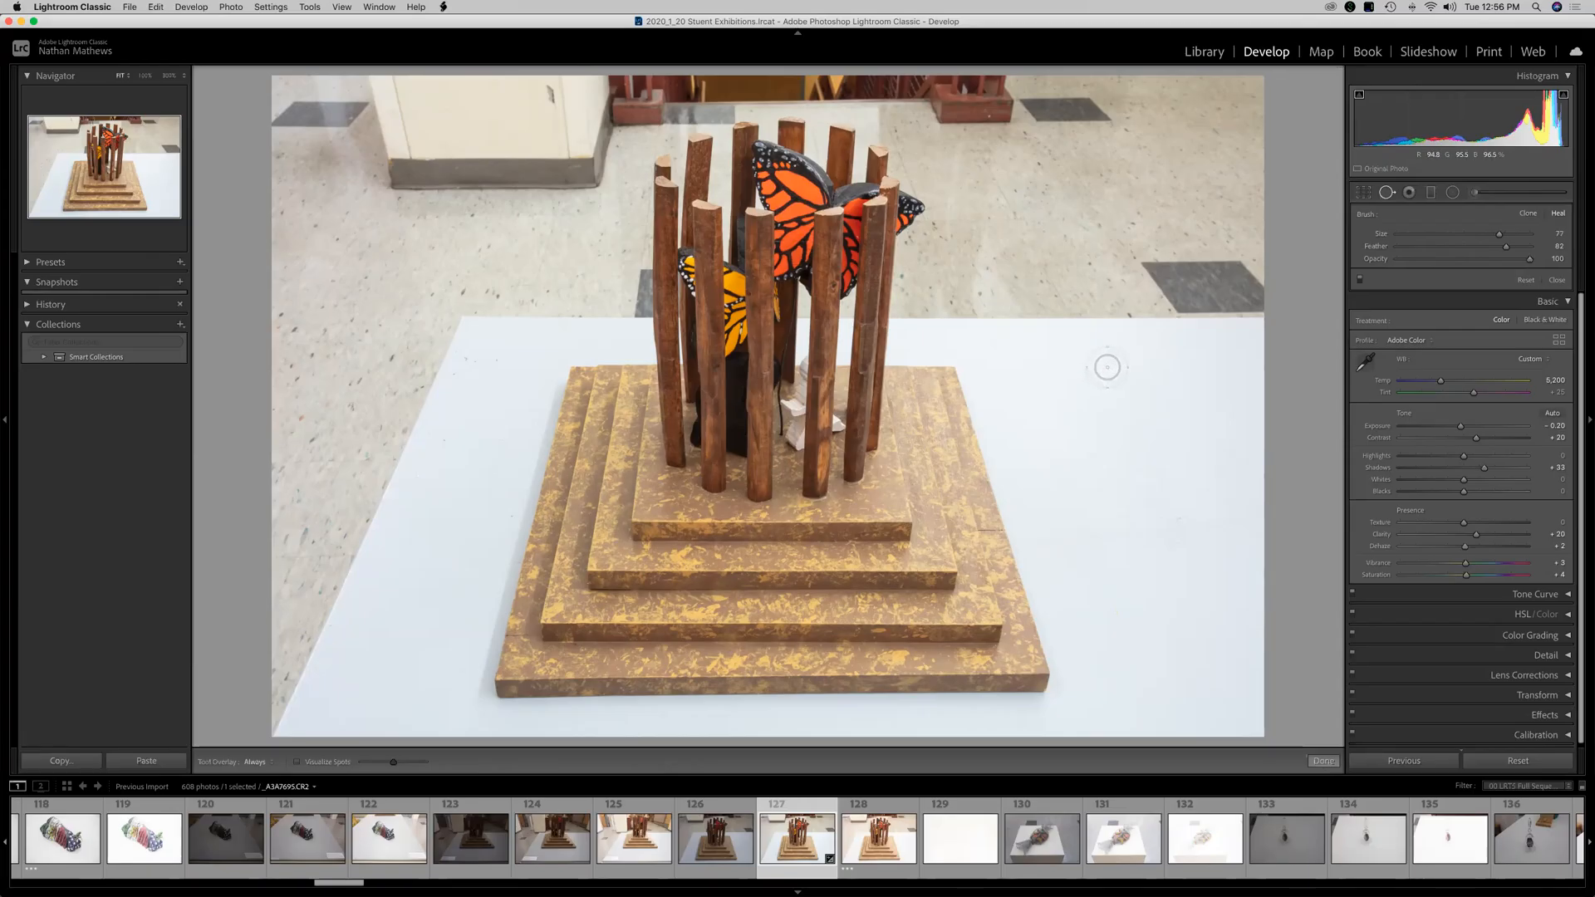
scroll(1107, 366, "up", 4)
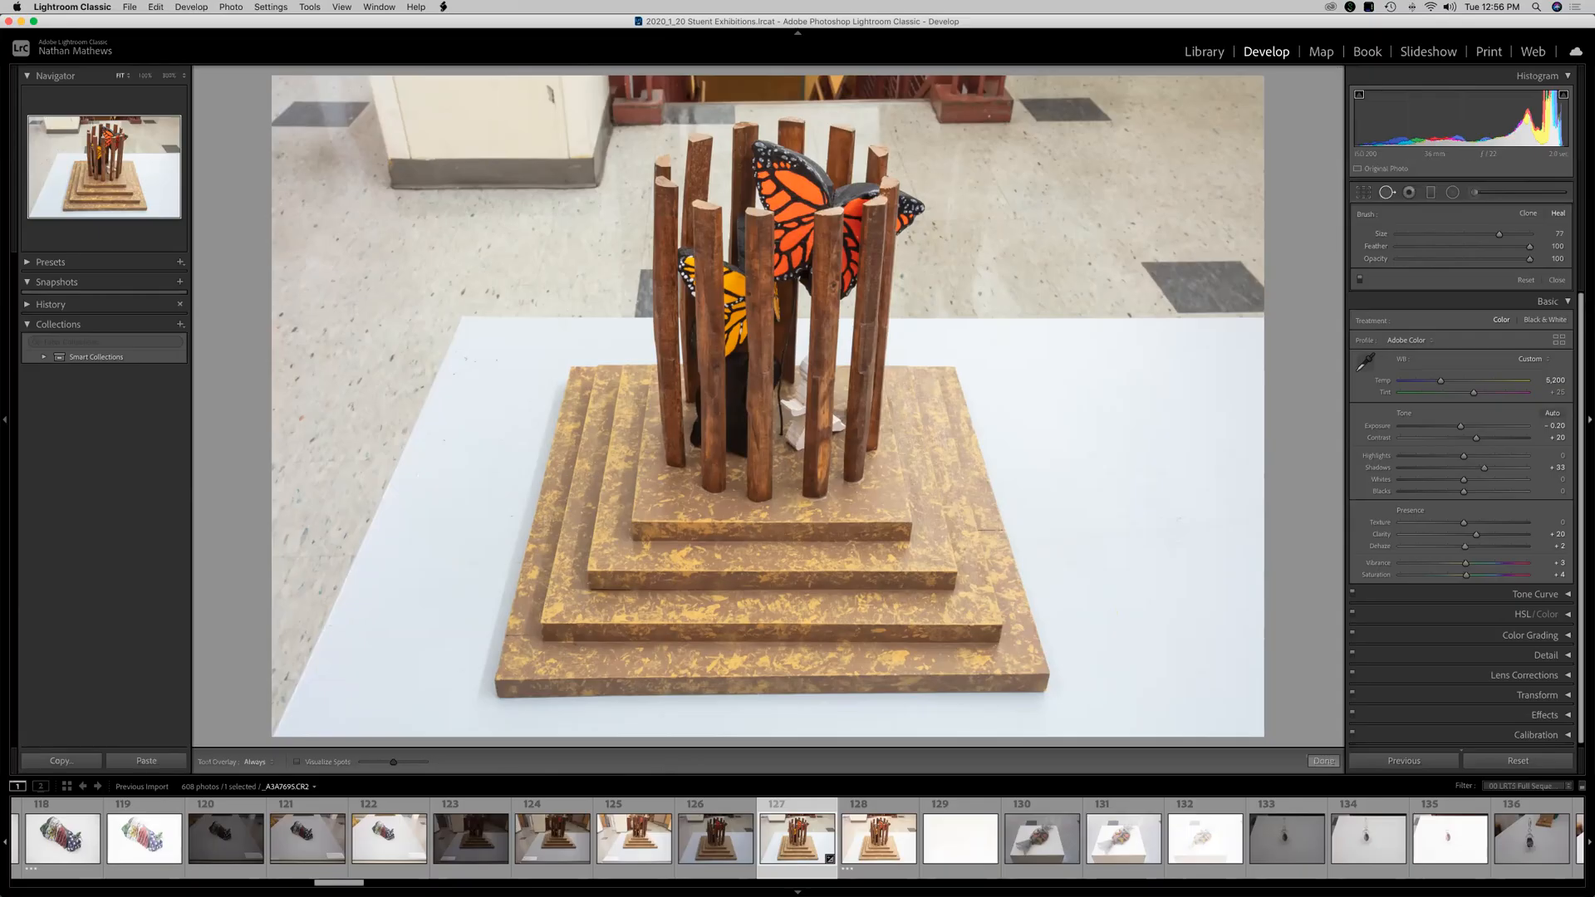
left_click_drag(1499, 239, 1512, 237)
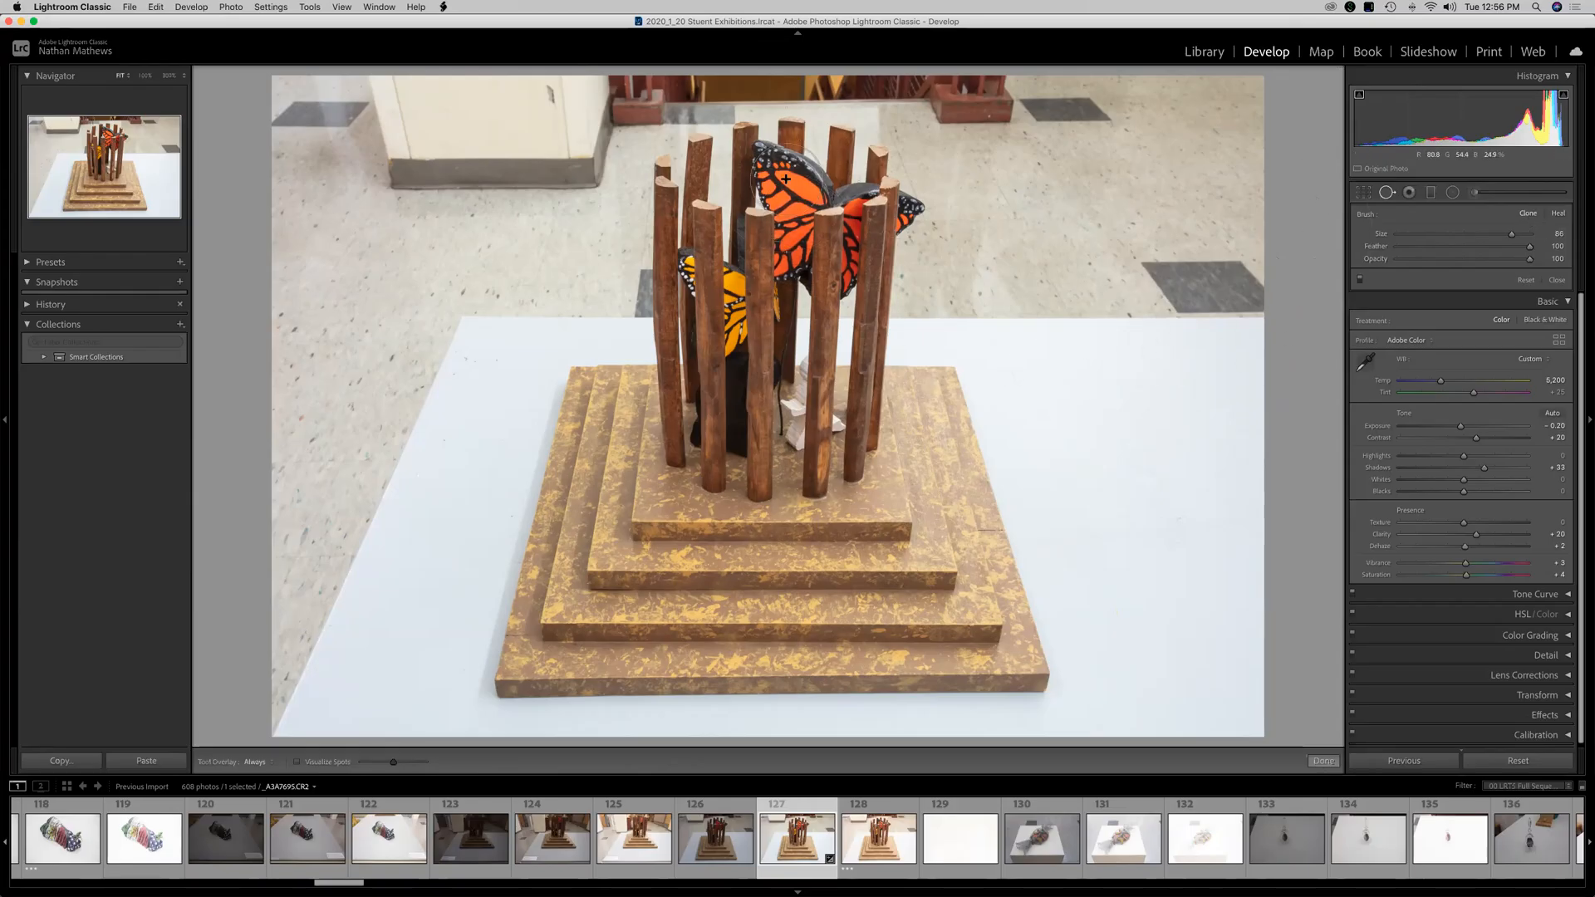
left_click(786, 179)
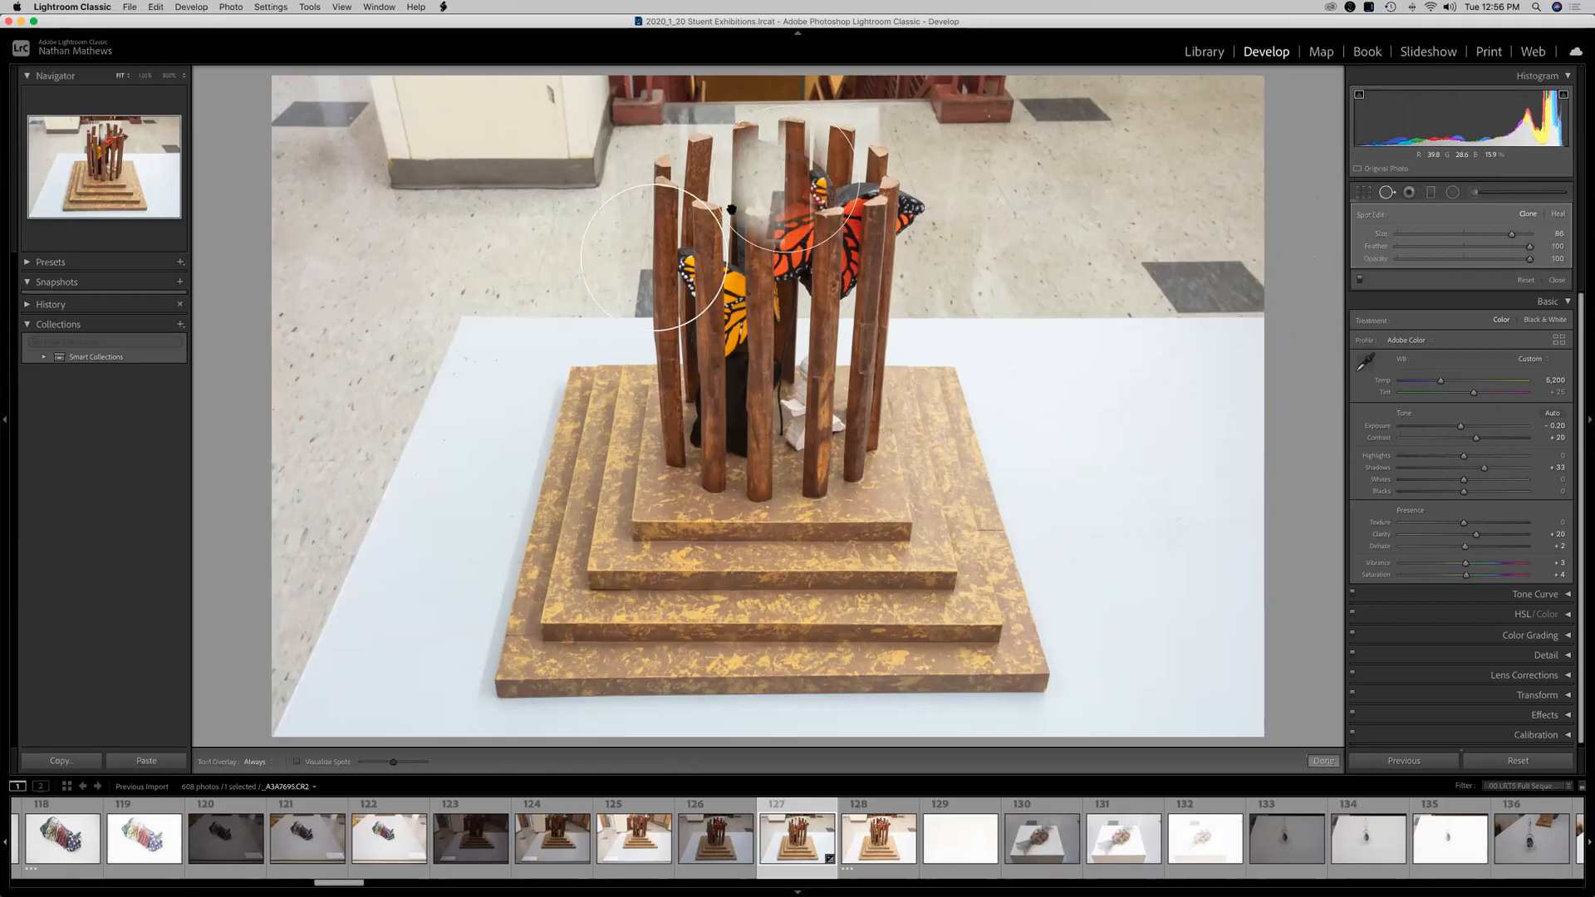
Move the spot's source onto the orange butterfly and drag the spot onto the table right of the sculpture.
mouse_move(478, 302)
left_mouse_down()
mouse_move(448, 321)
mouse_move(491, 339)
left_mouse_up()
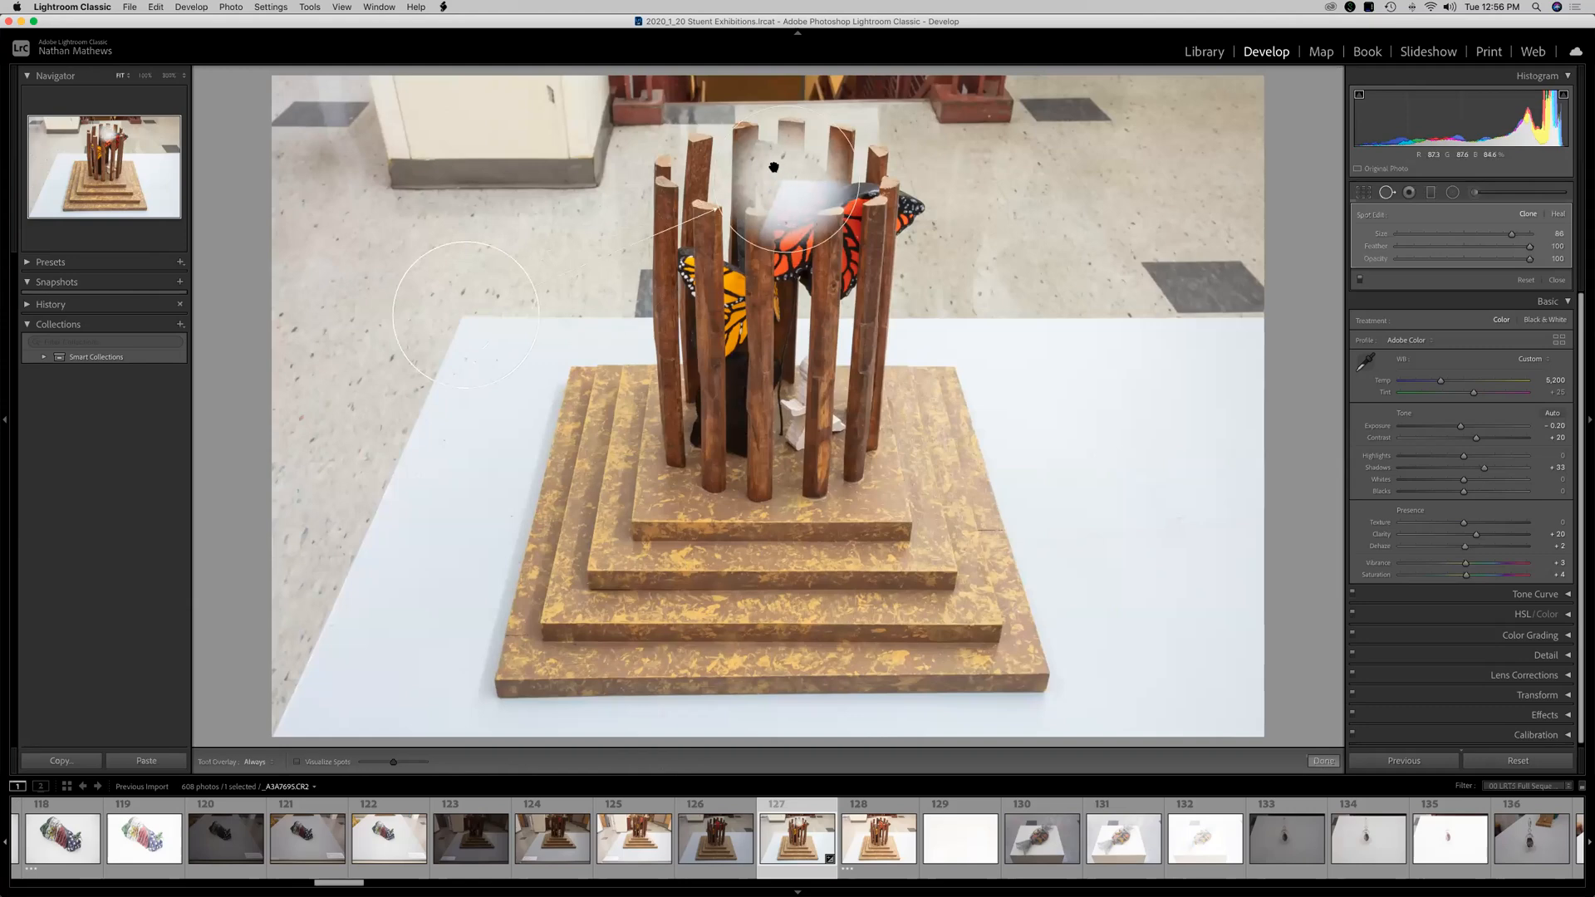
left_click_drag(789, 189, 1016, 342)
mouse_move(445, 314)
left_mouse_down()
mouse_move(606, 243)
mouse_move(802, 212)
mouse_move(879, 281)
left_mouse_up()
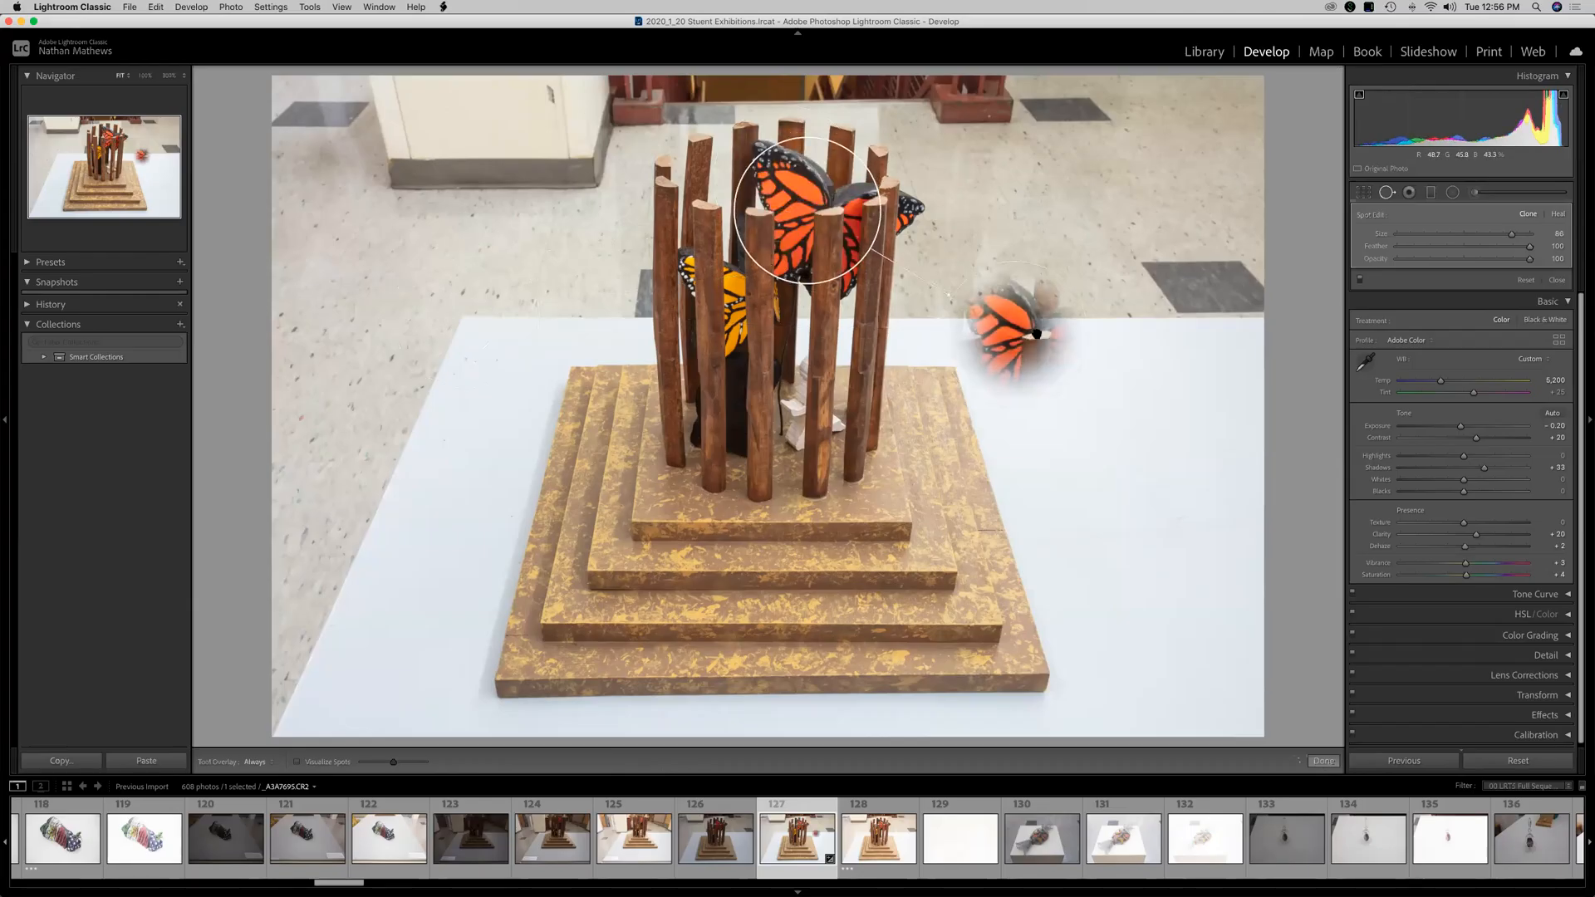
left_click_drag(1041, 336, 1119, 435)
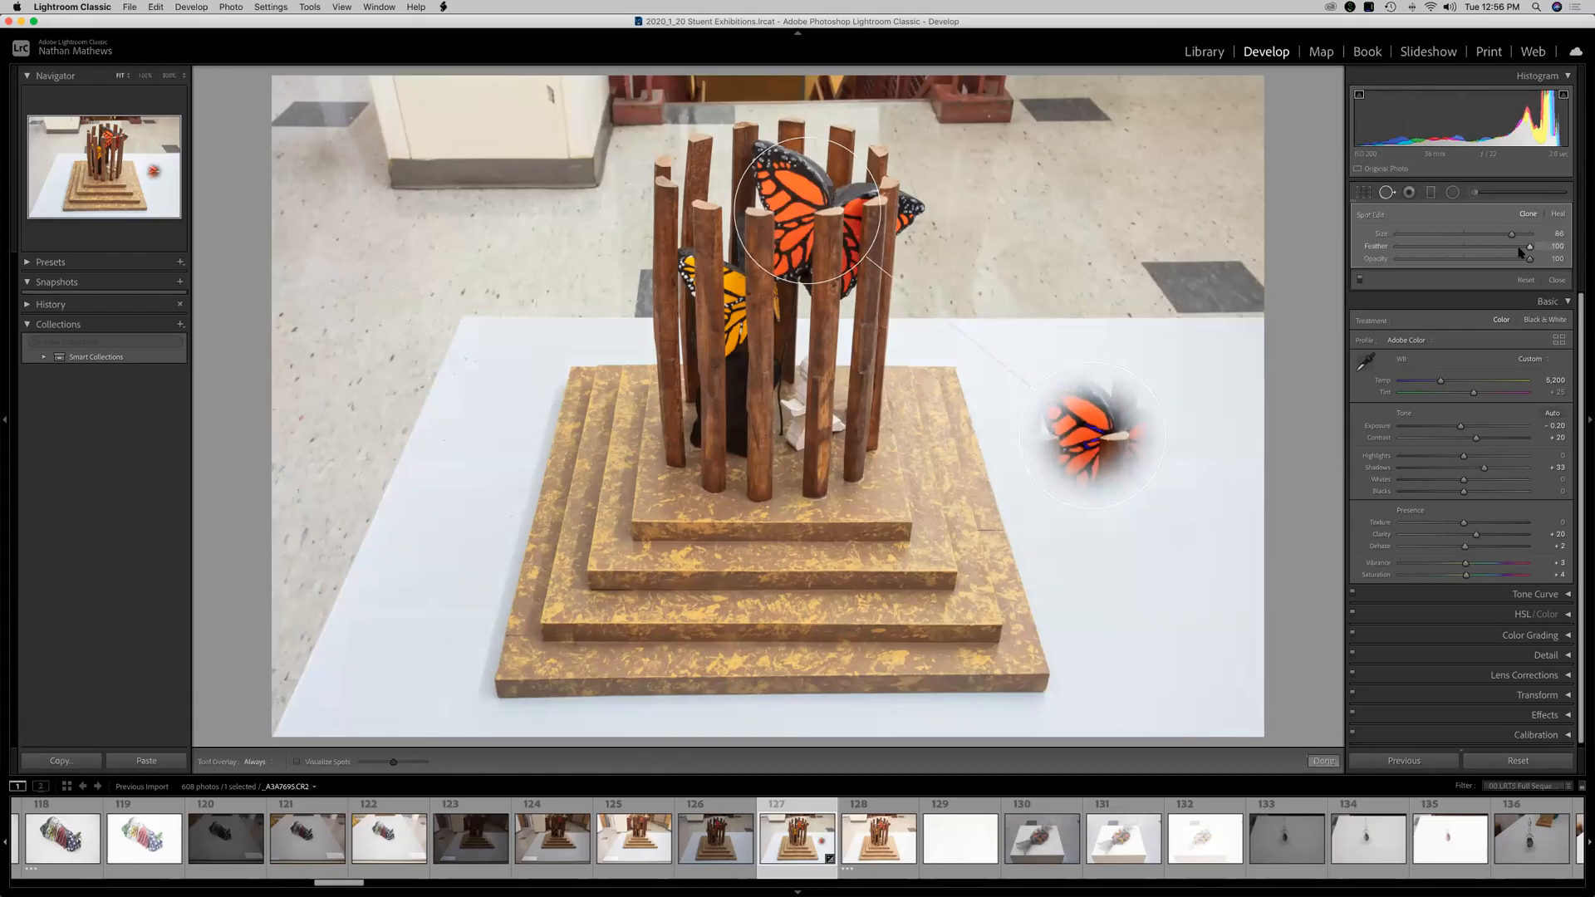
Set the spot's Feather to 67, nudge the spot slightly lower, and close Spot Removal.
left_click_drag(1529, 247, 1423, 249)
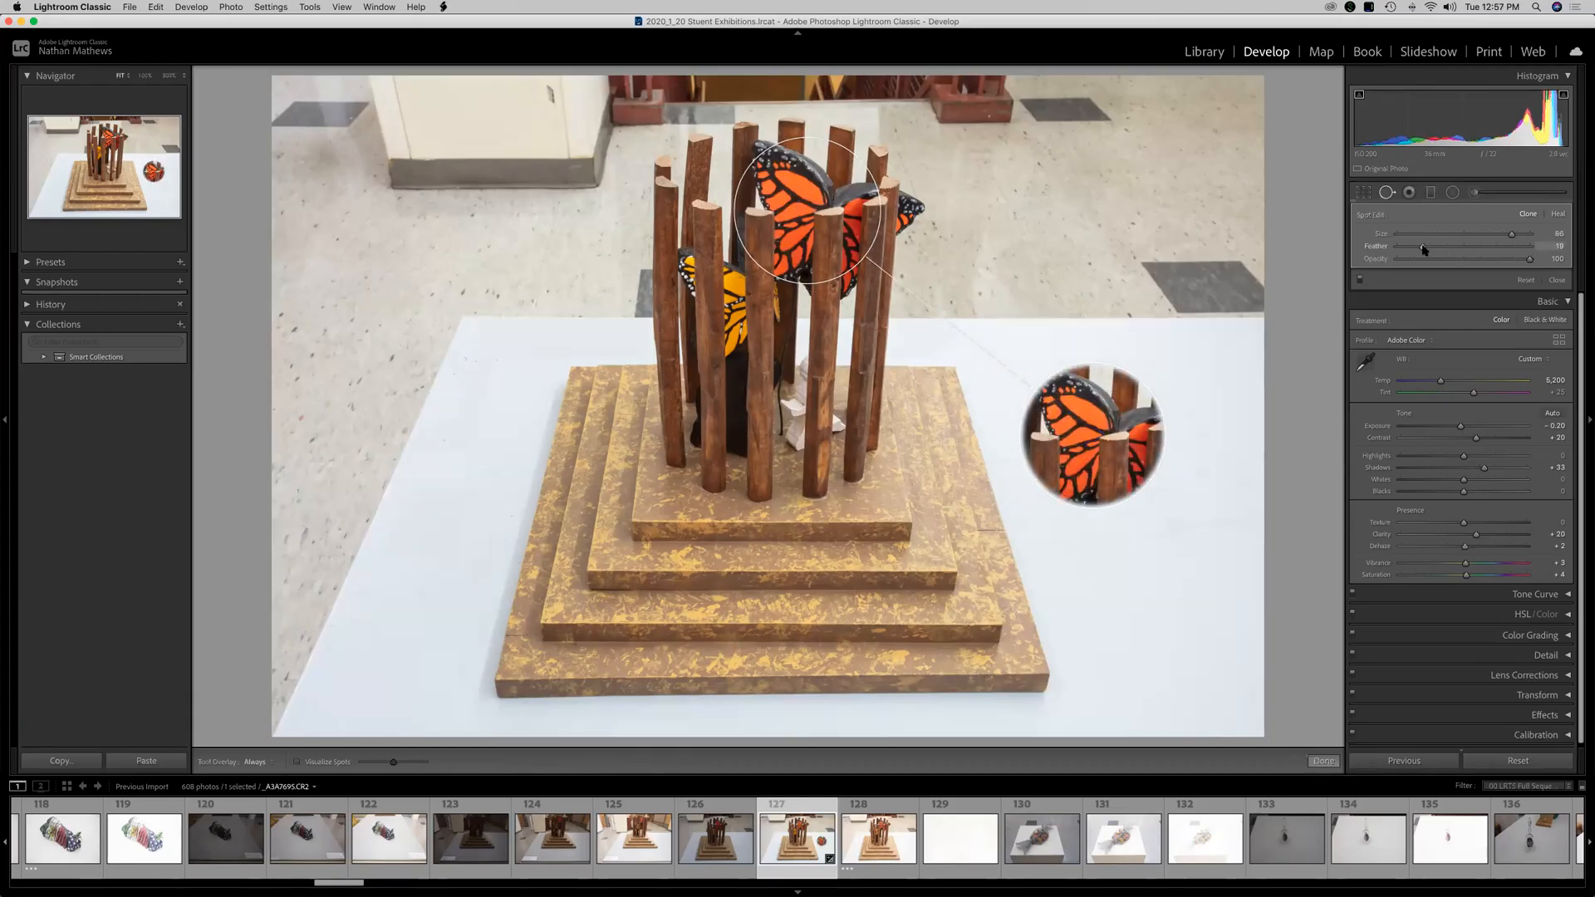
mouse_move(1526, 260)
left_mouse_down()
mouse_move(1454, 261)
mouse_move(1531, 260)
left_mouse_up()
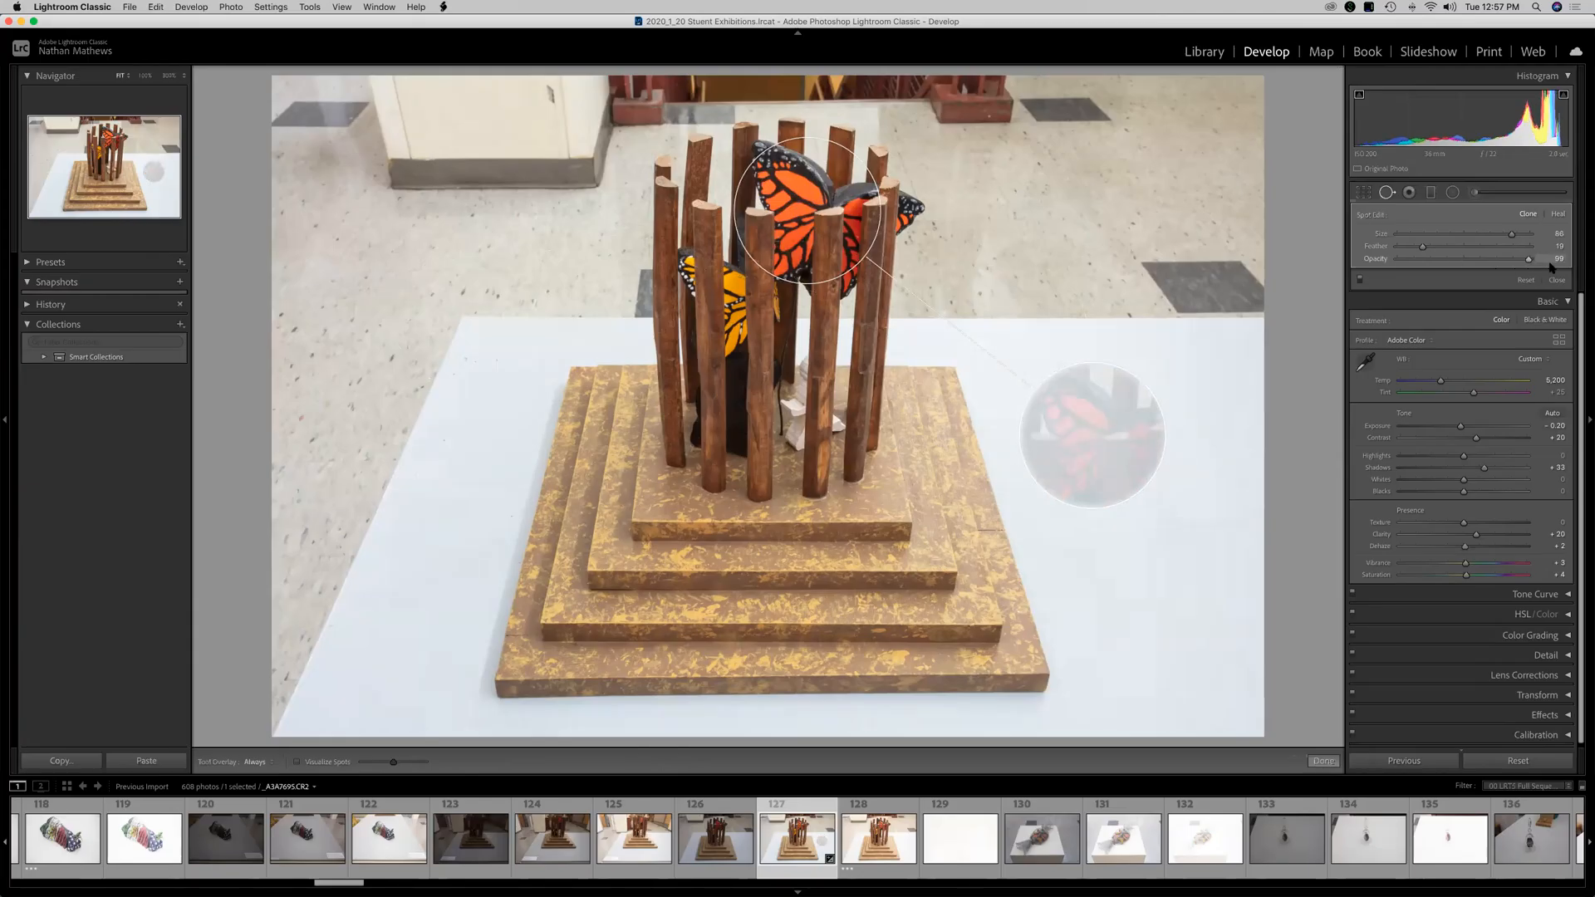
left_click_drag(1423, 247, 1428, 247)
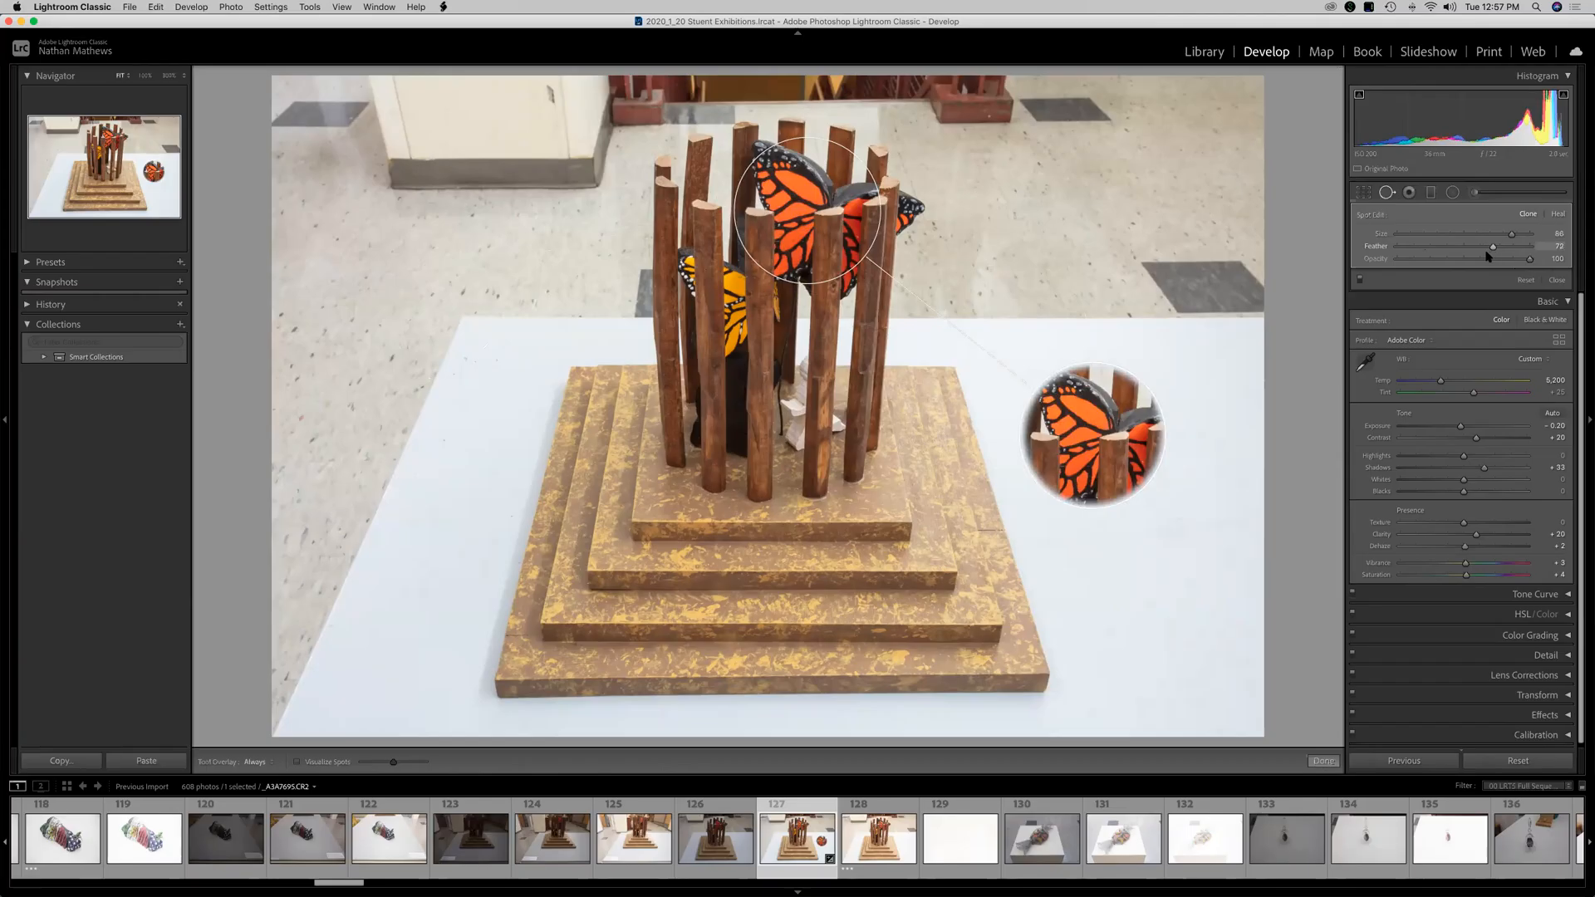
left_click(1486, 247)
left_click_drag(1501, 239, 1489, 237)
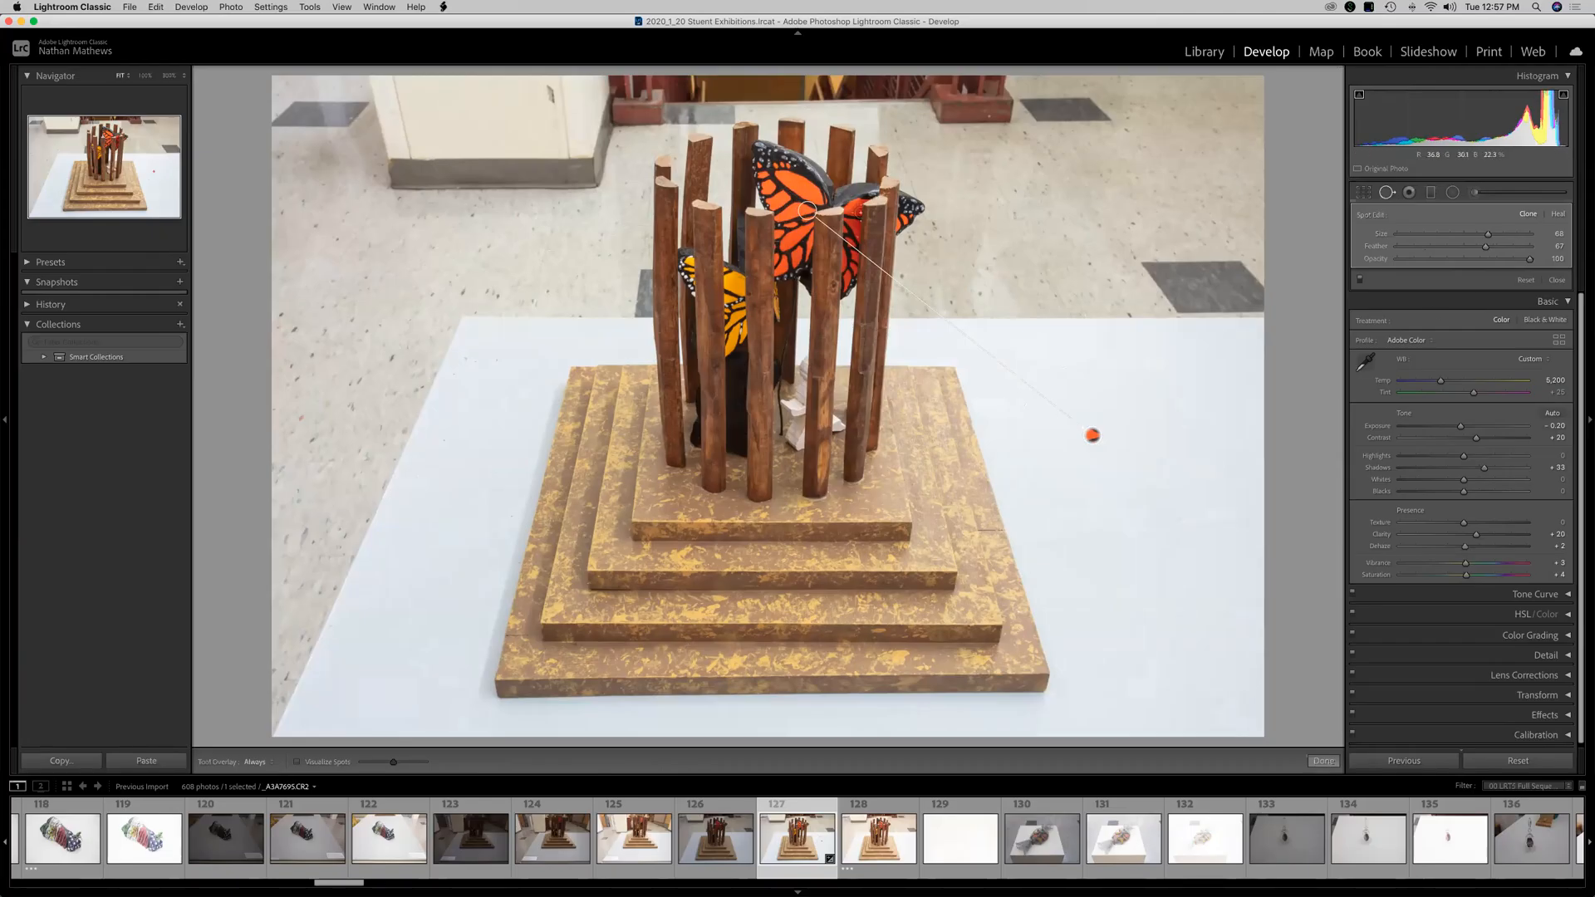
left_click_drag(1093, 426, 1134, 480)
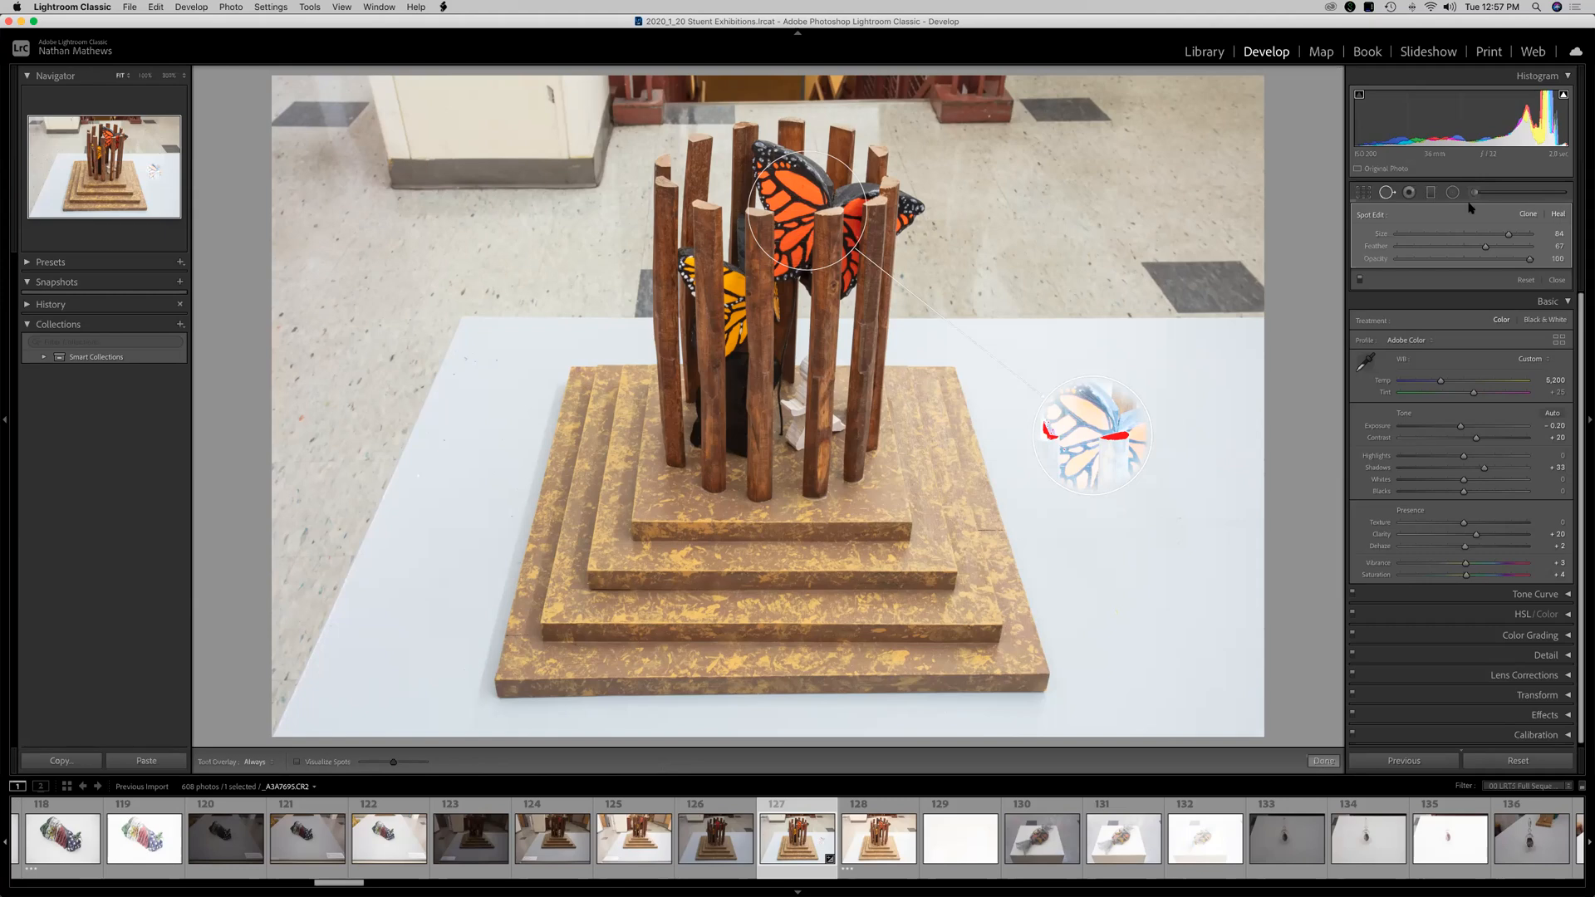
left_click(1387, 196)
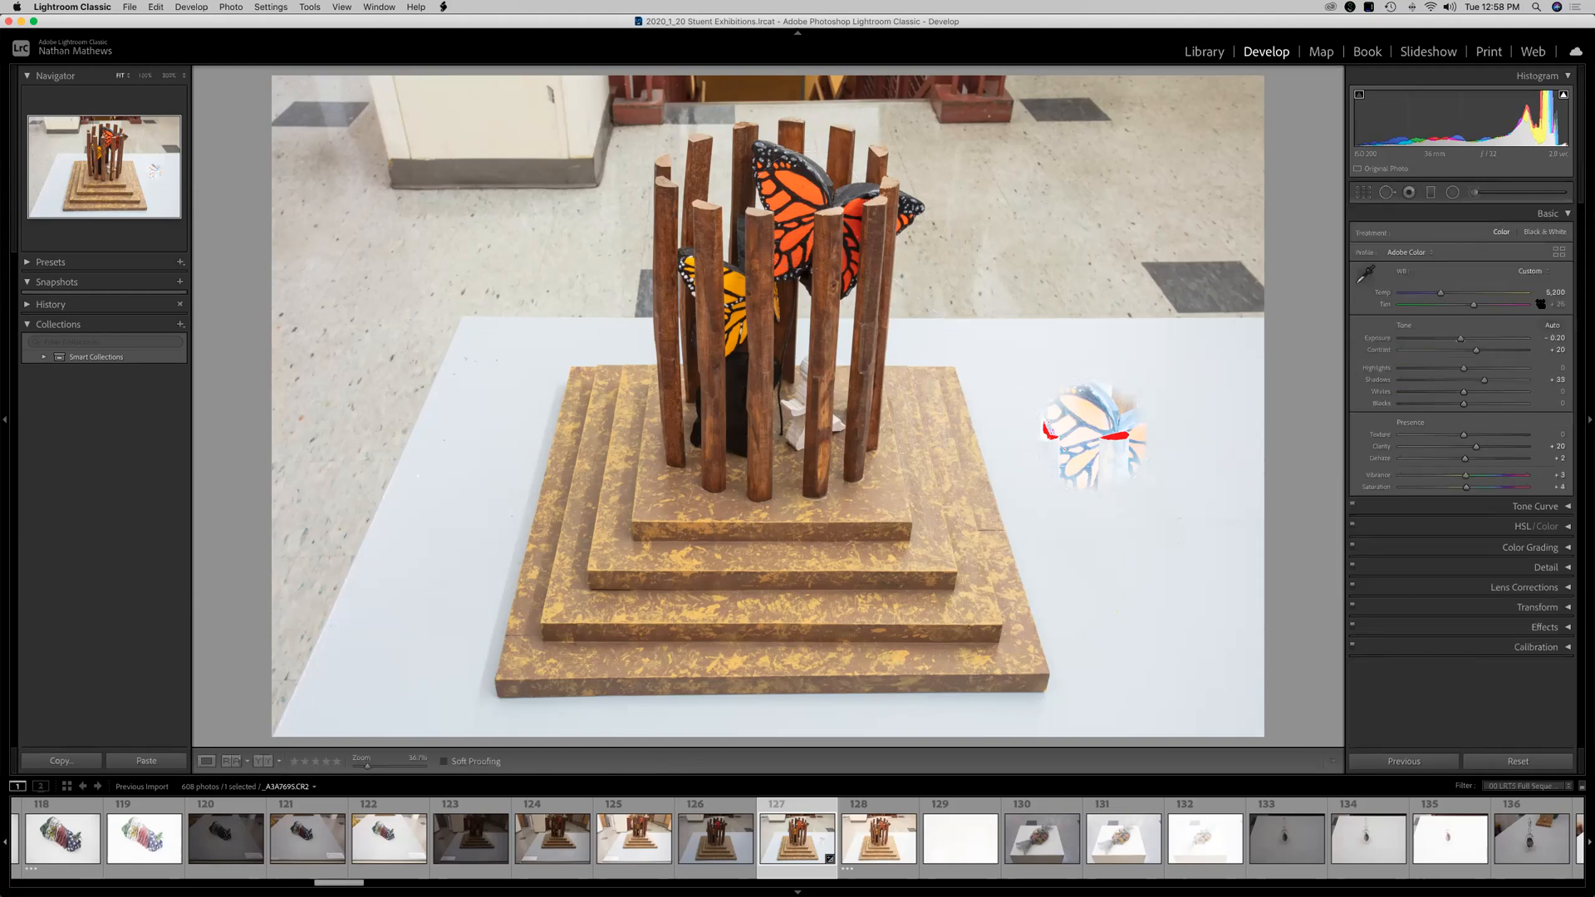
Try a Graduated Filter darkening the left side of the photo, then reset the filter.
left_click(1410, 193)
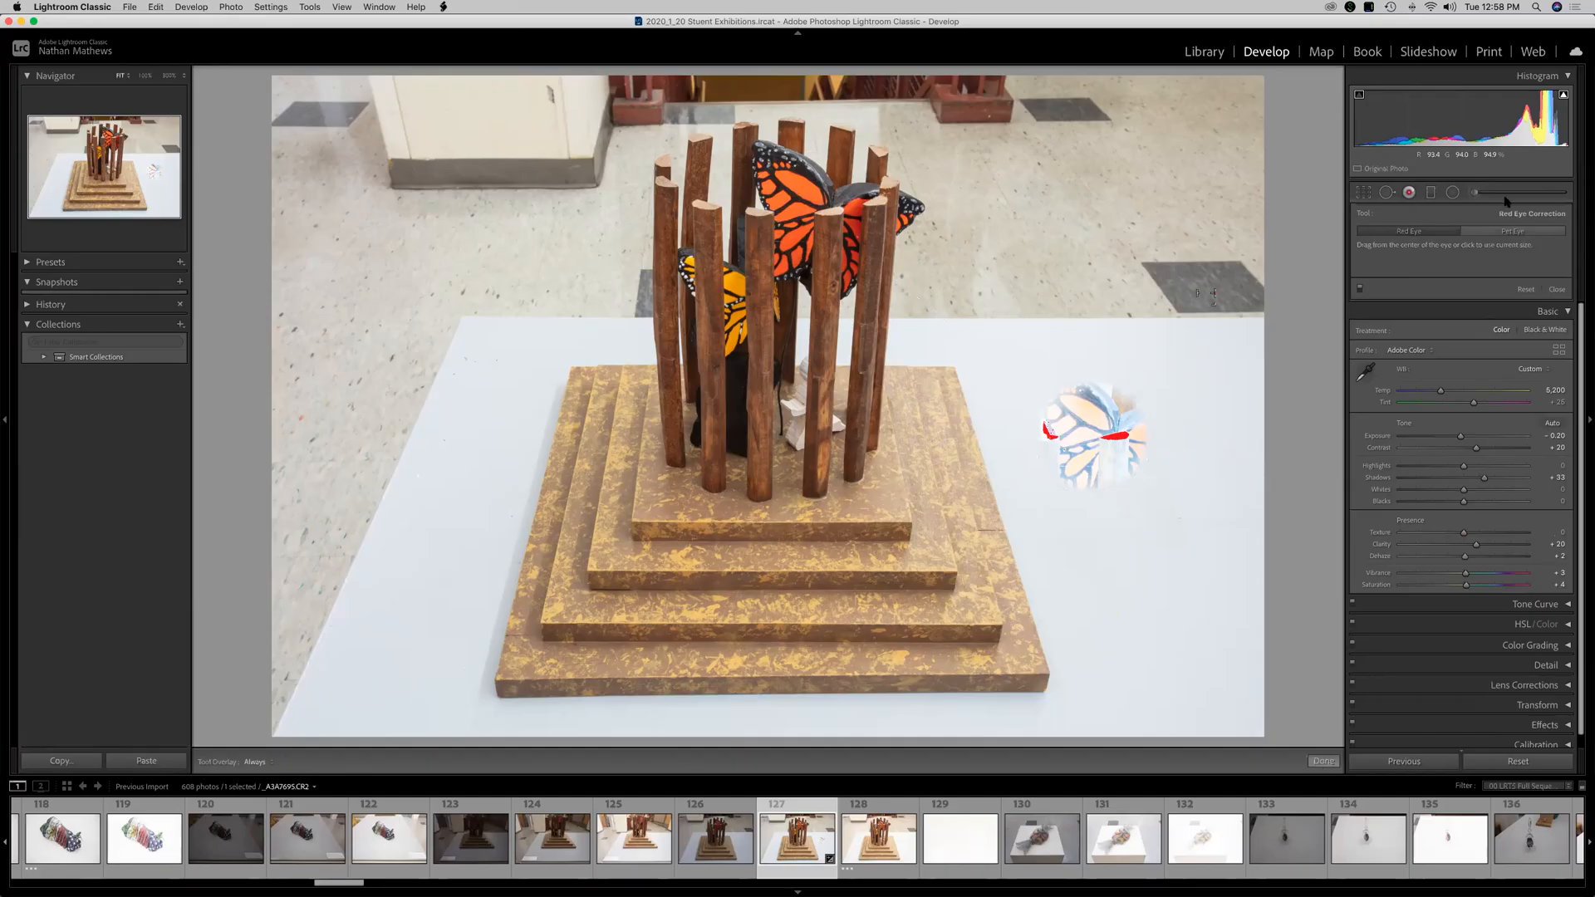
left_click(1432, 193)
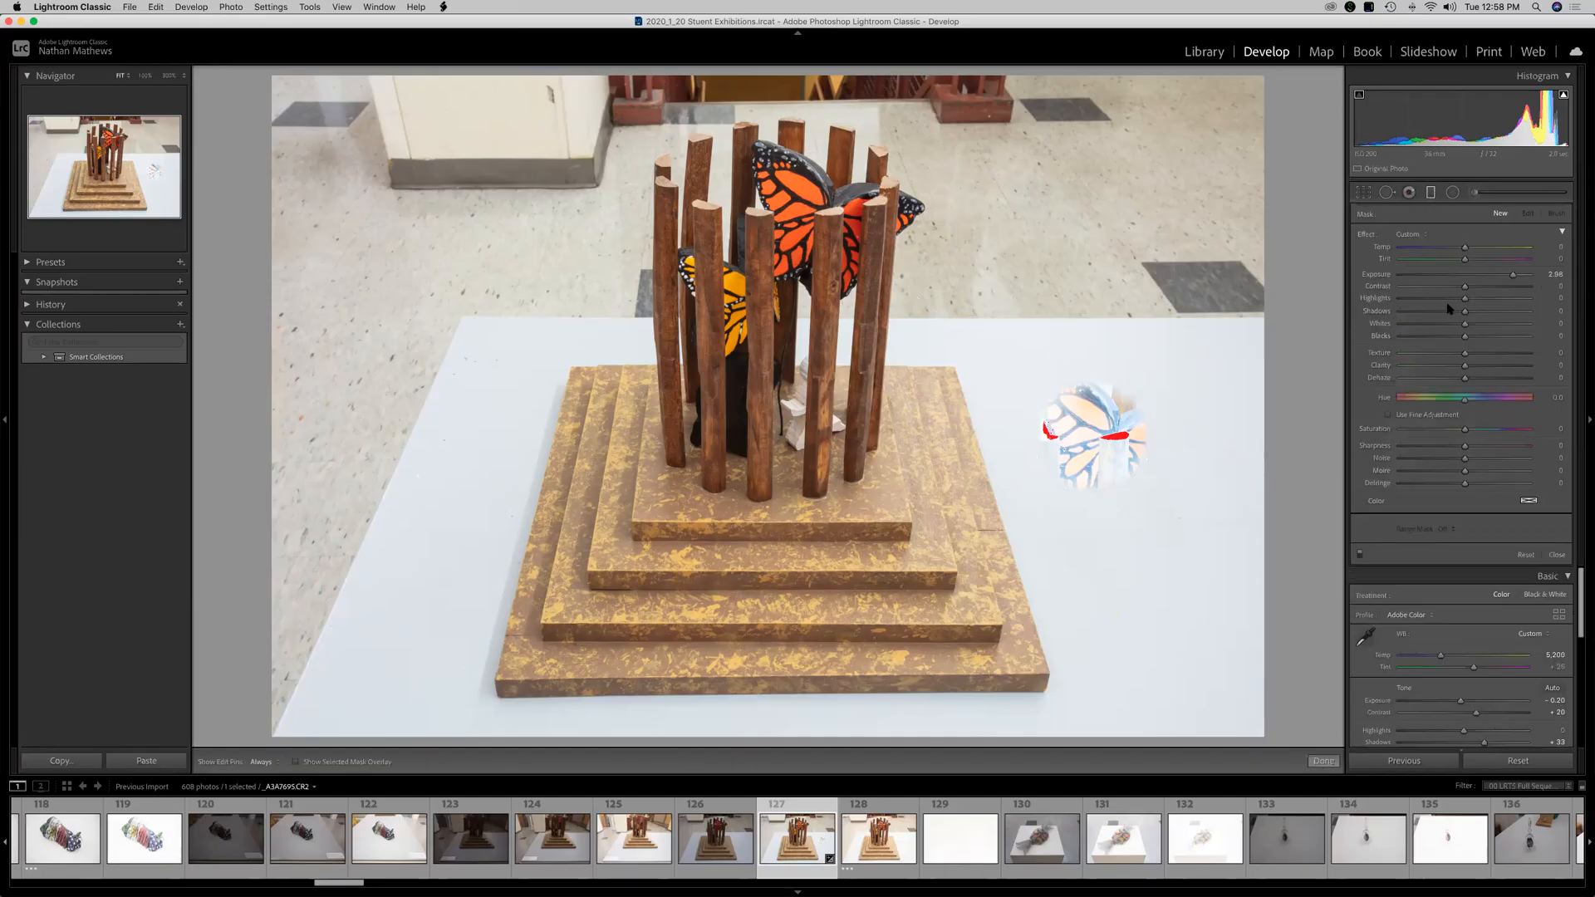
left_click(1493, 275)
left_click_drag(432, 411, 1027, 420)
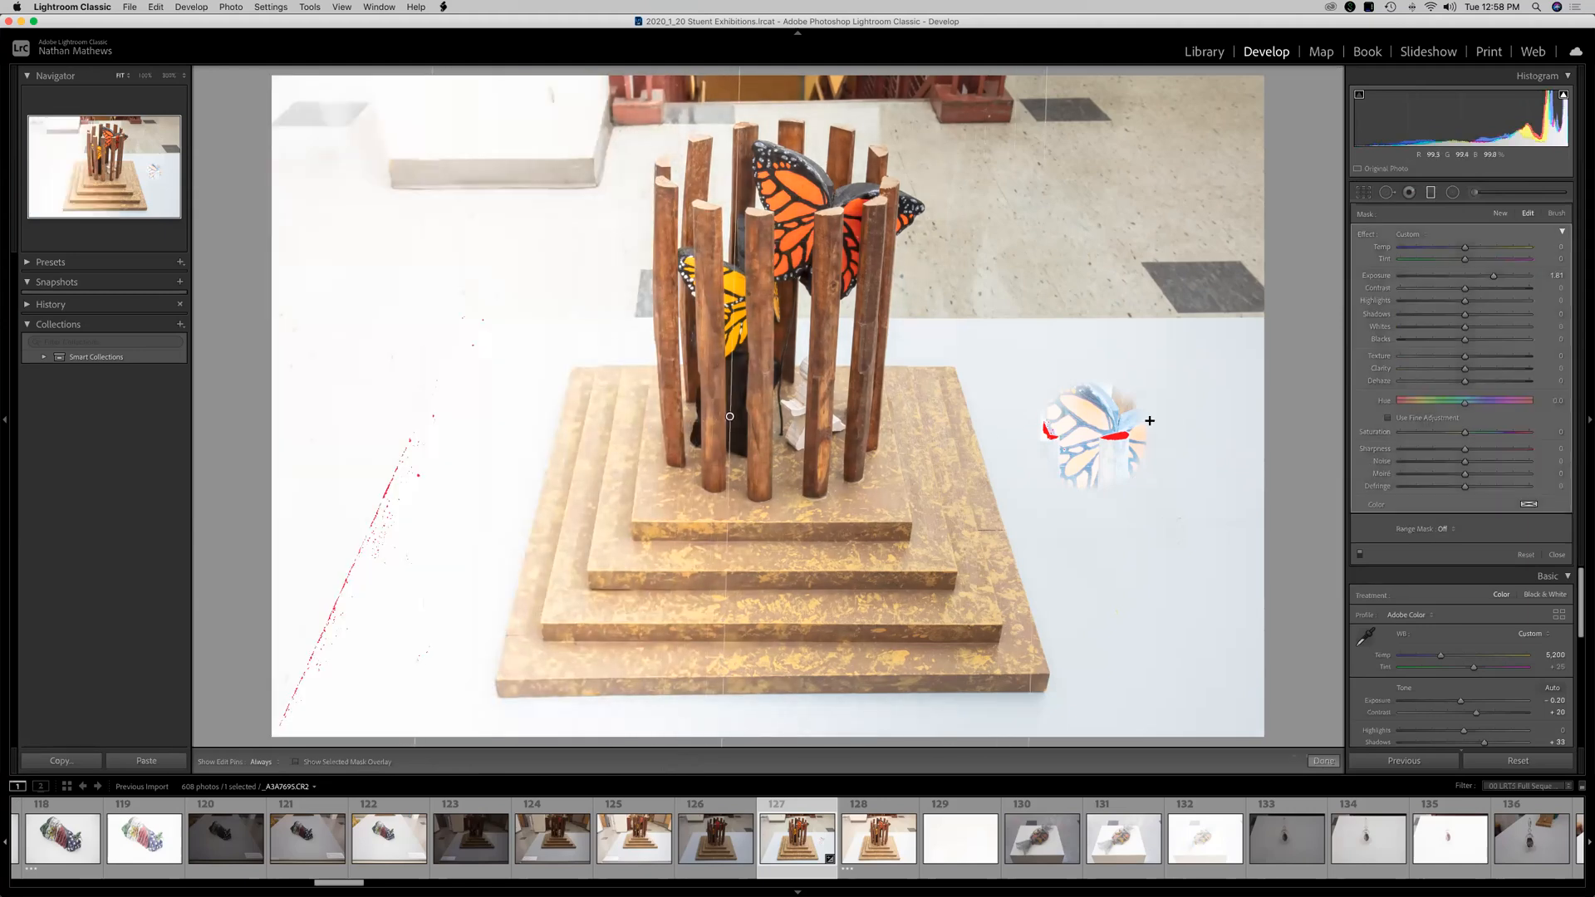
mouse_move(1493, 275)
left_mouse_down()
mouse_move(1428, 278)
mouse_move(1495, 293)
mouse_move(1446, 290)
left_mouse_up()
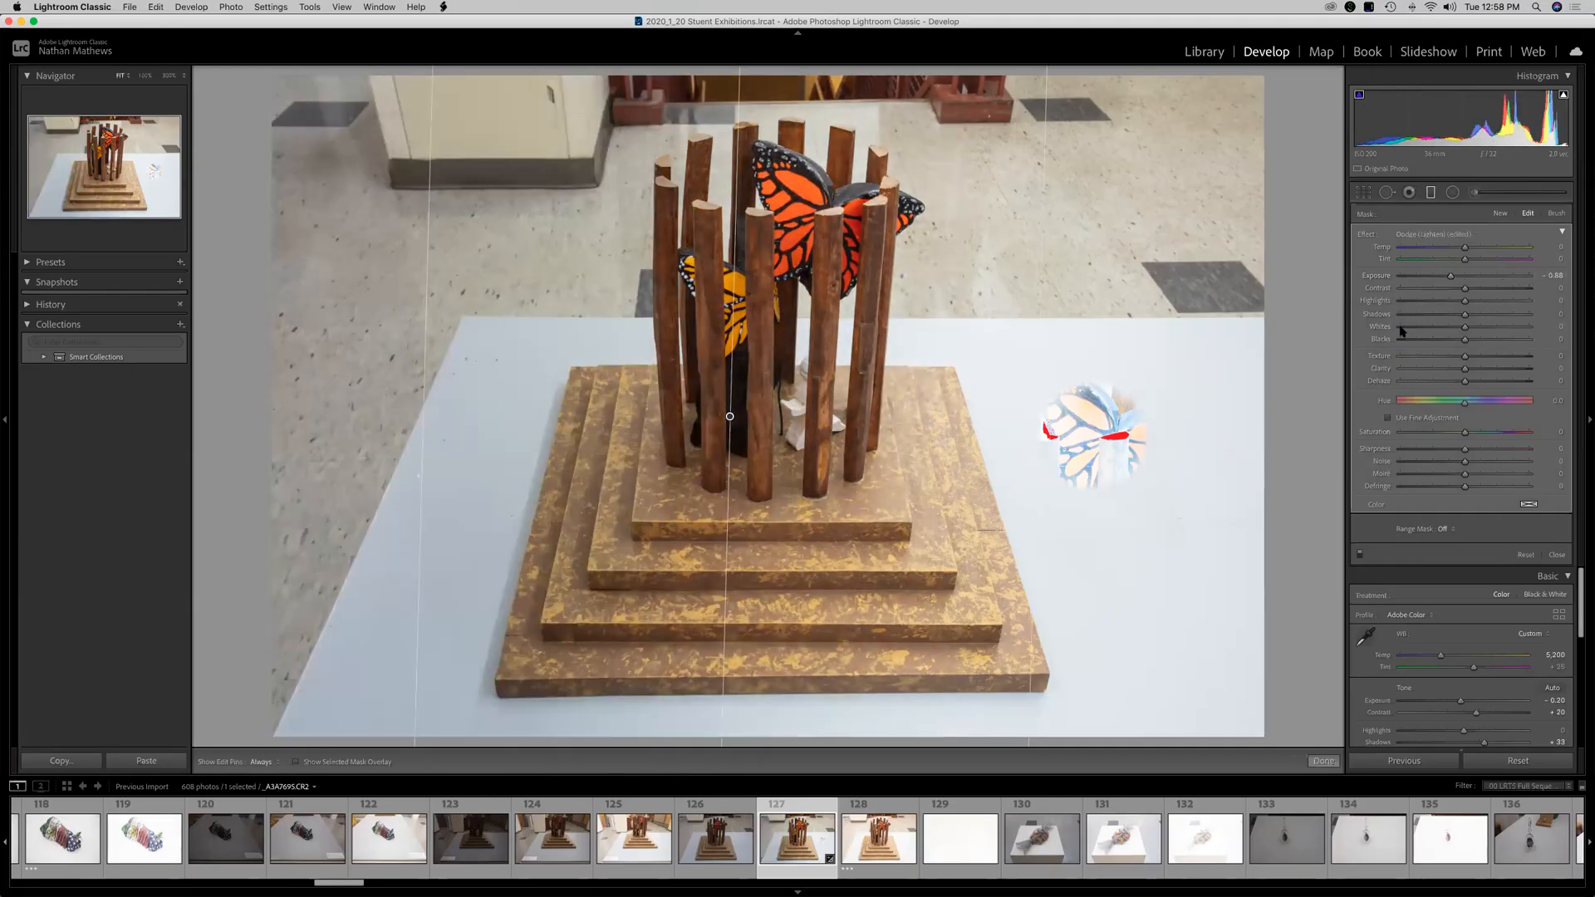
left_click_drag(1448, 279, 1444, 279)
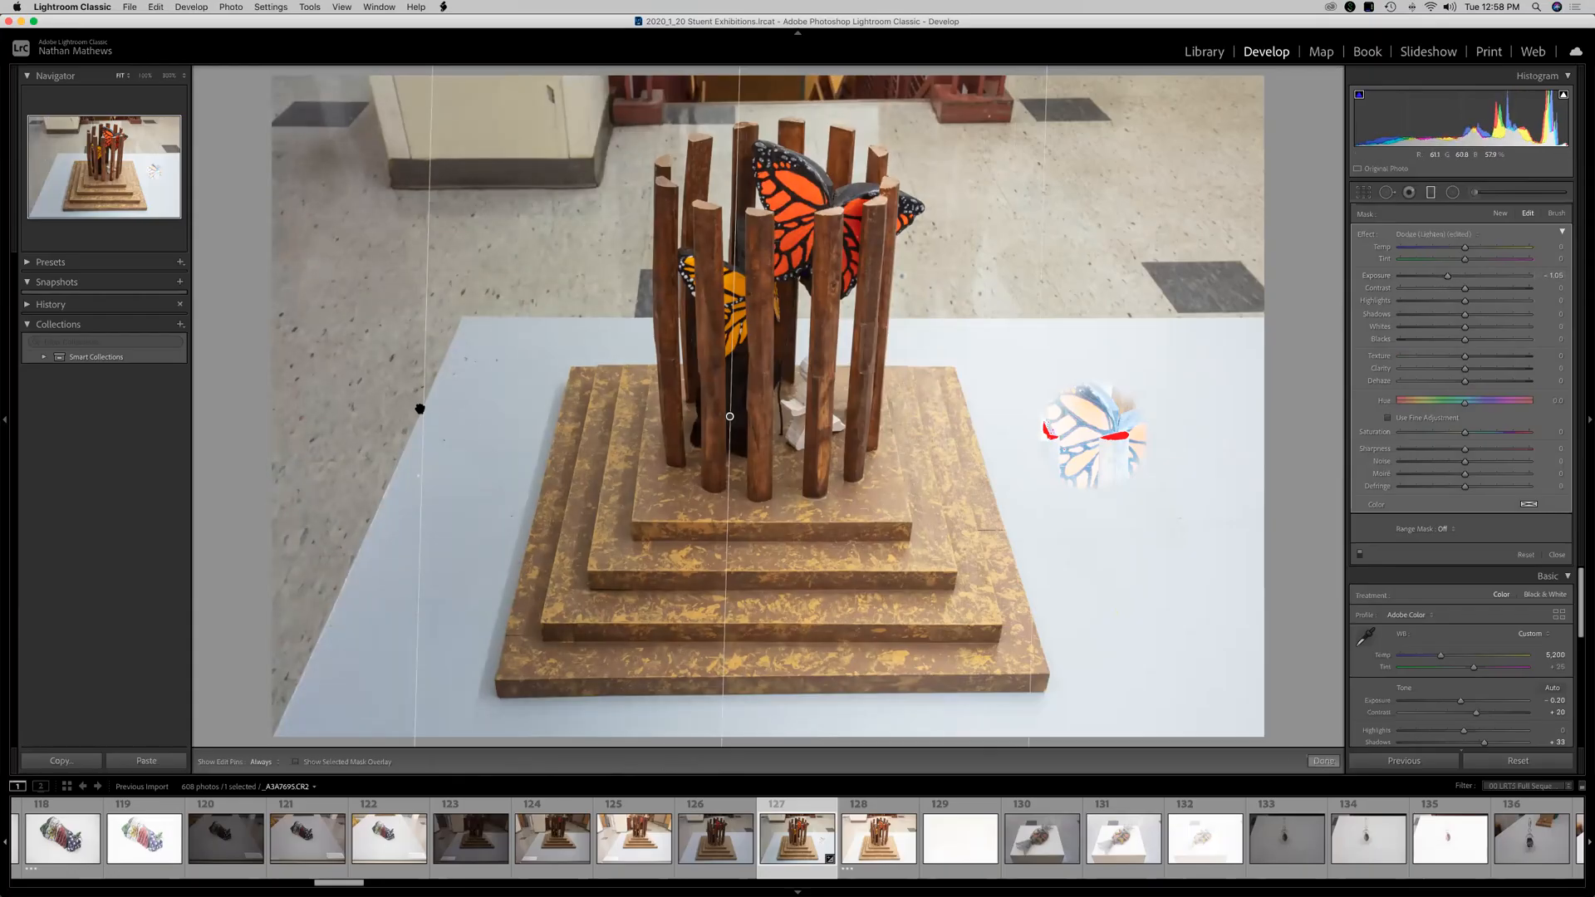
left_click_drag(729, 415, 650, 434)
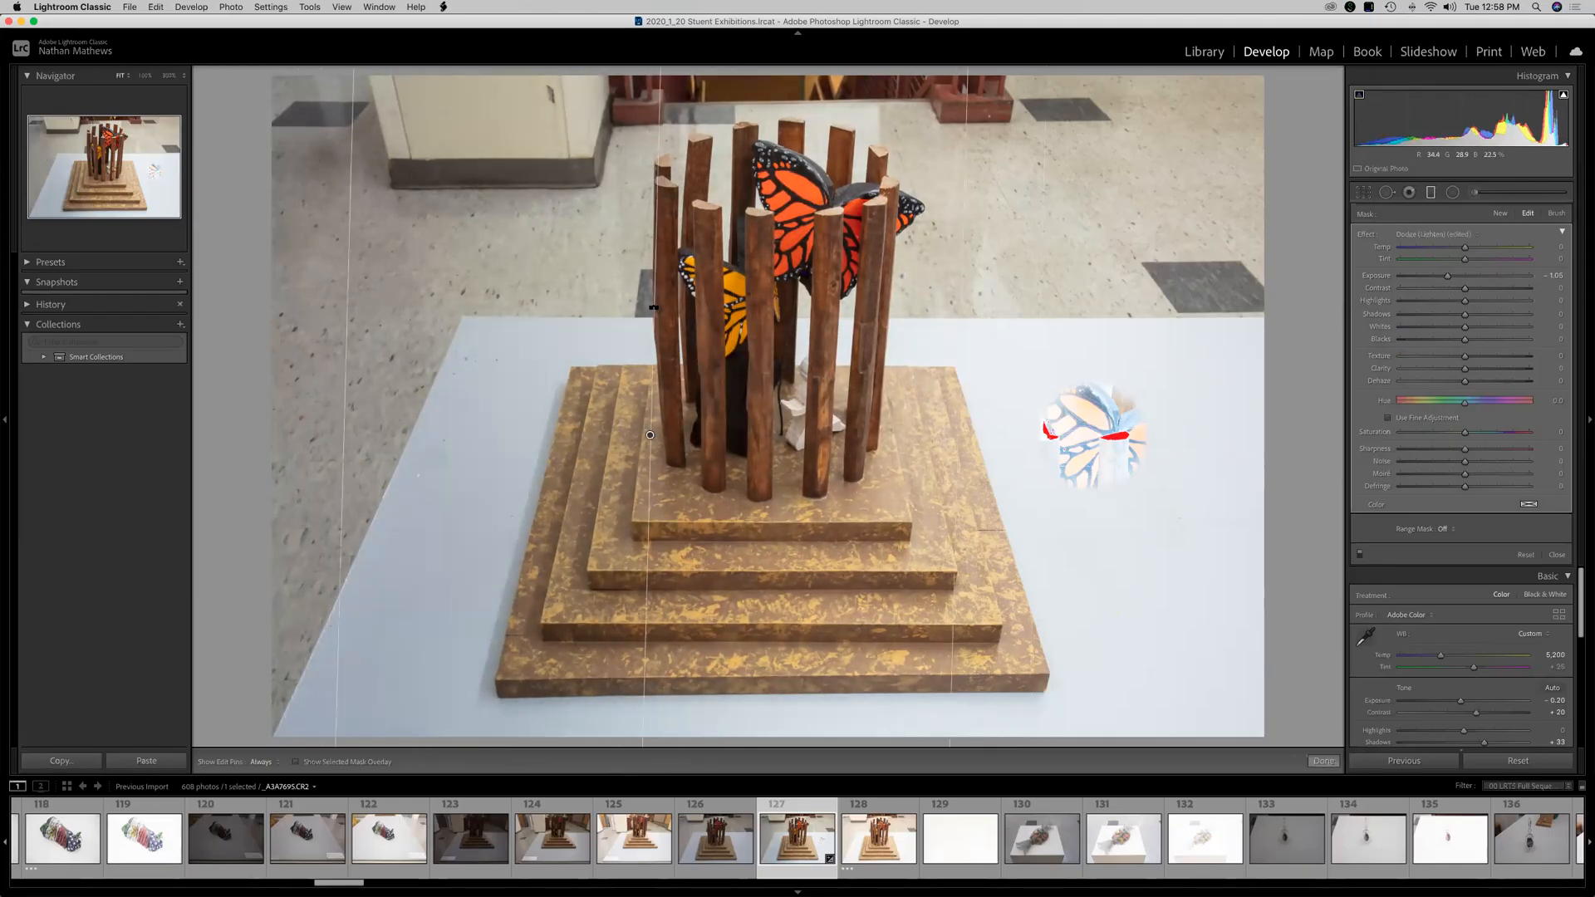
left_click_drag(653, 308, 648, 361)
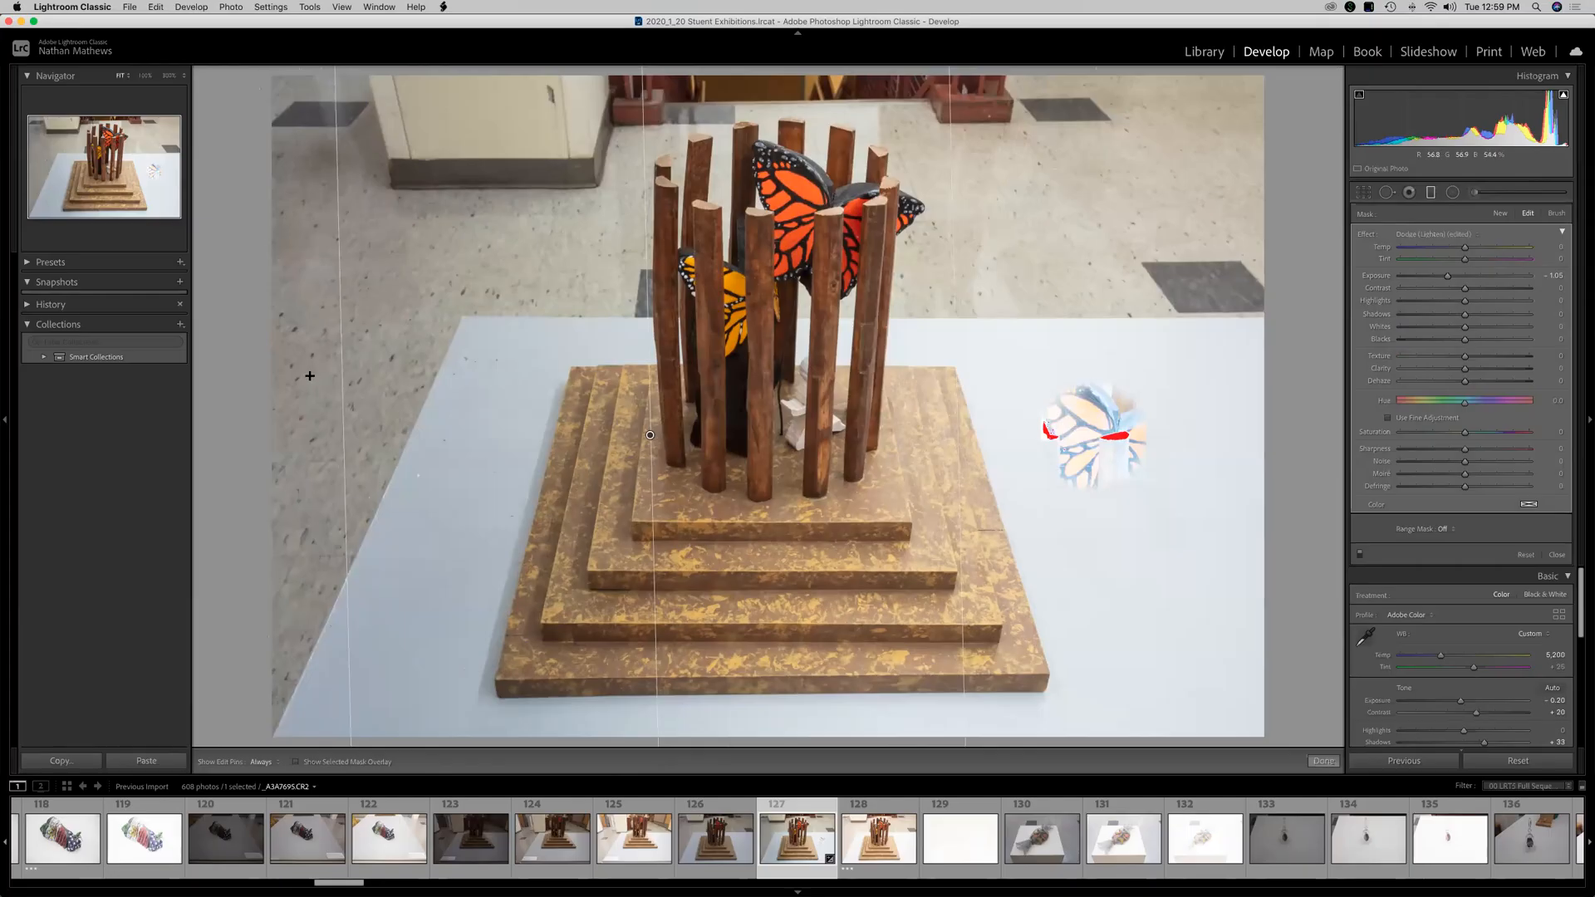
left_click_drag(343, 396, 930, 402)
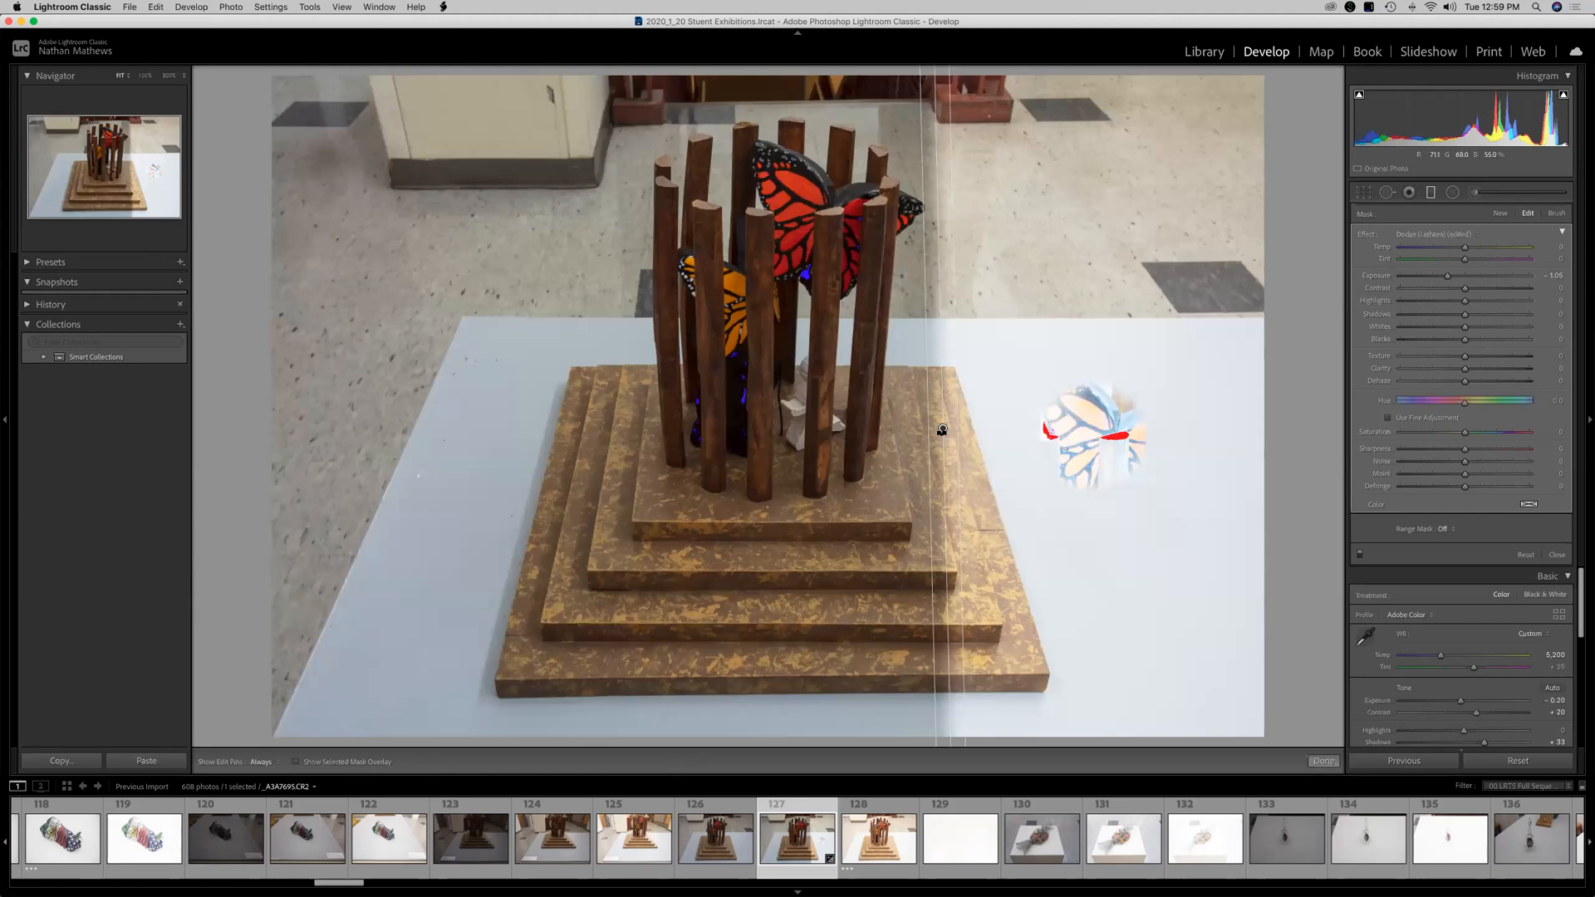
left_click_drag(928, 435, 370, 435)
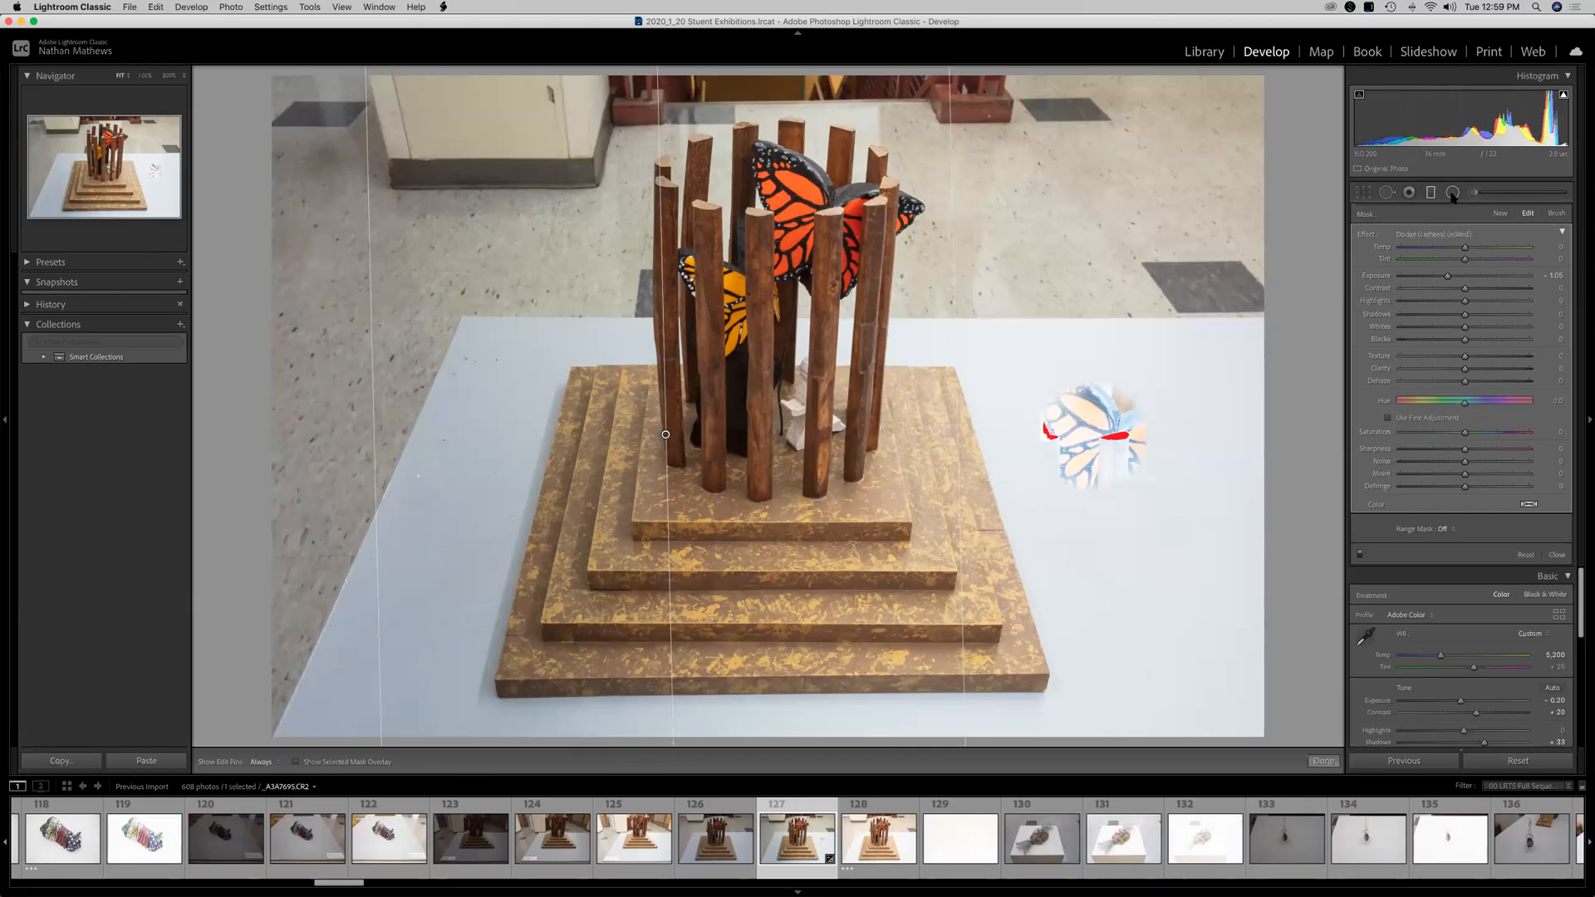
left_click(1527, 556)
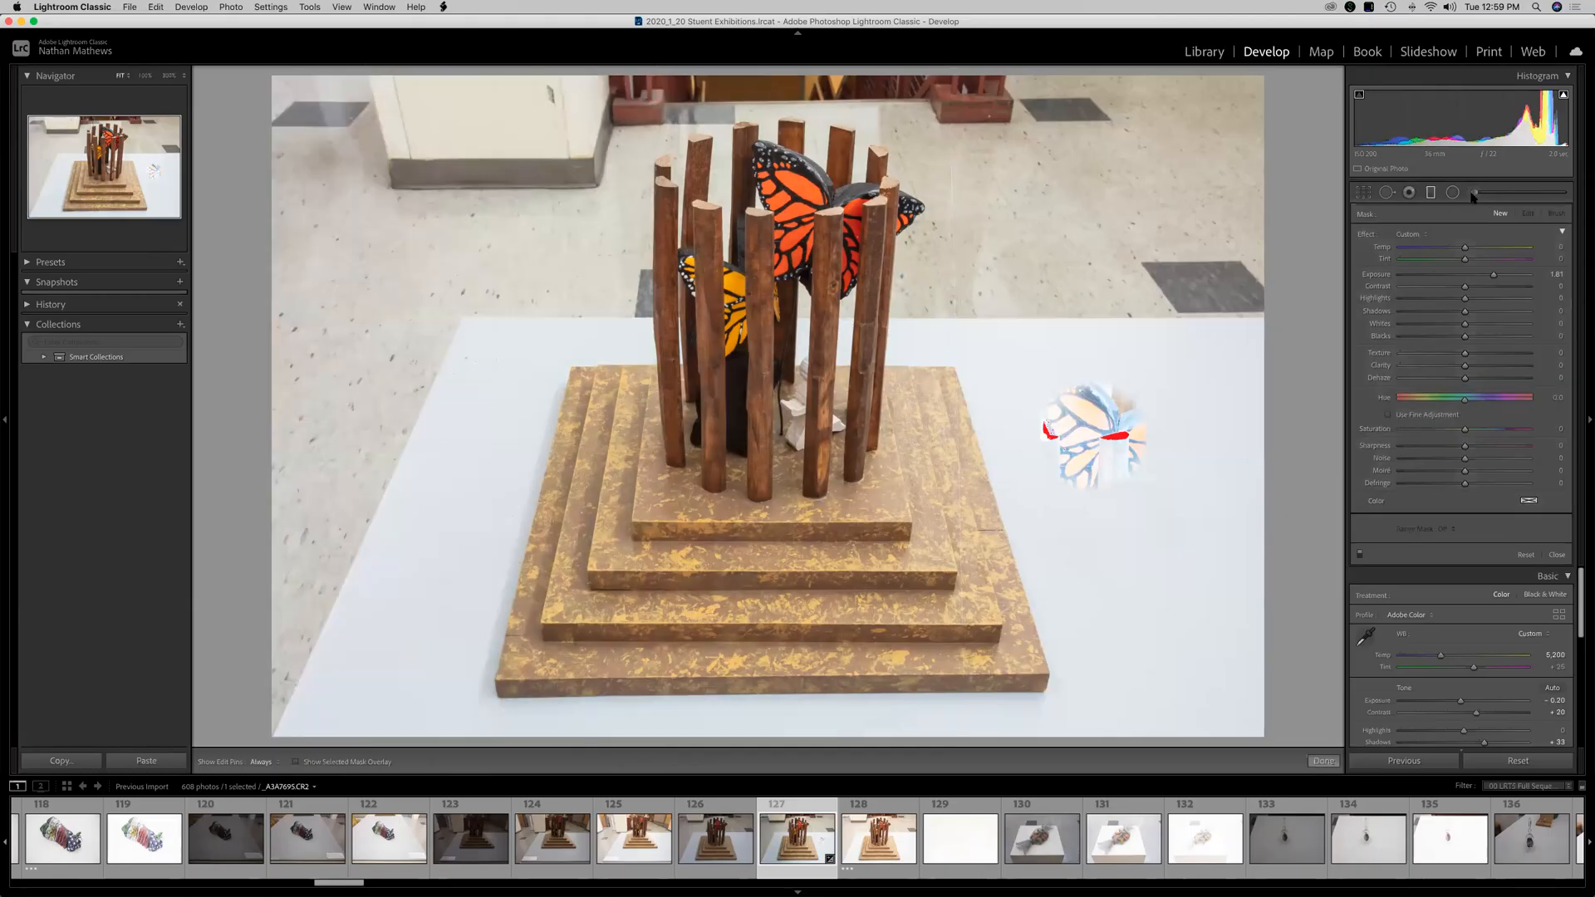
Add a Radial Filter around the sculpture with Exposure at -2.16 to darken the surroundings.
left_click(1453, 193)
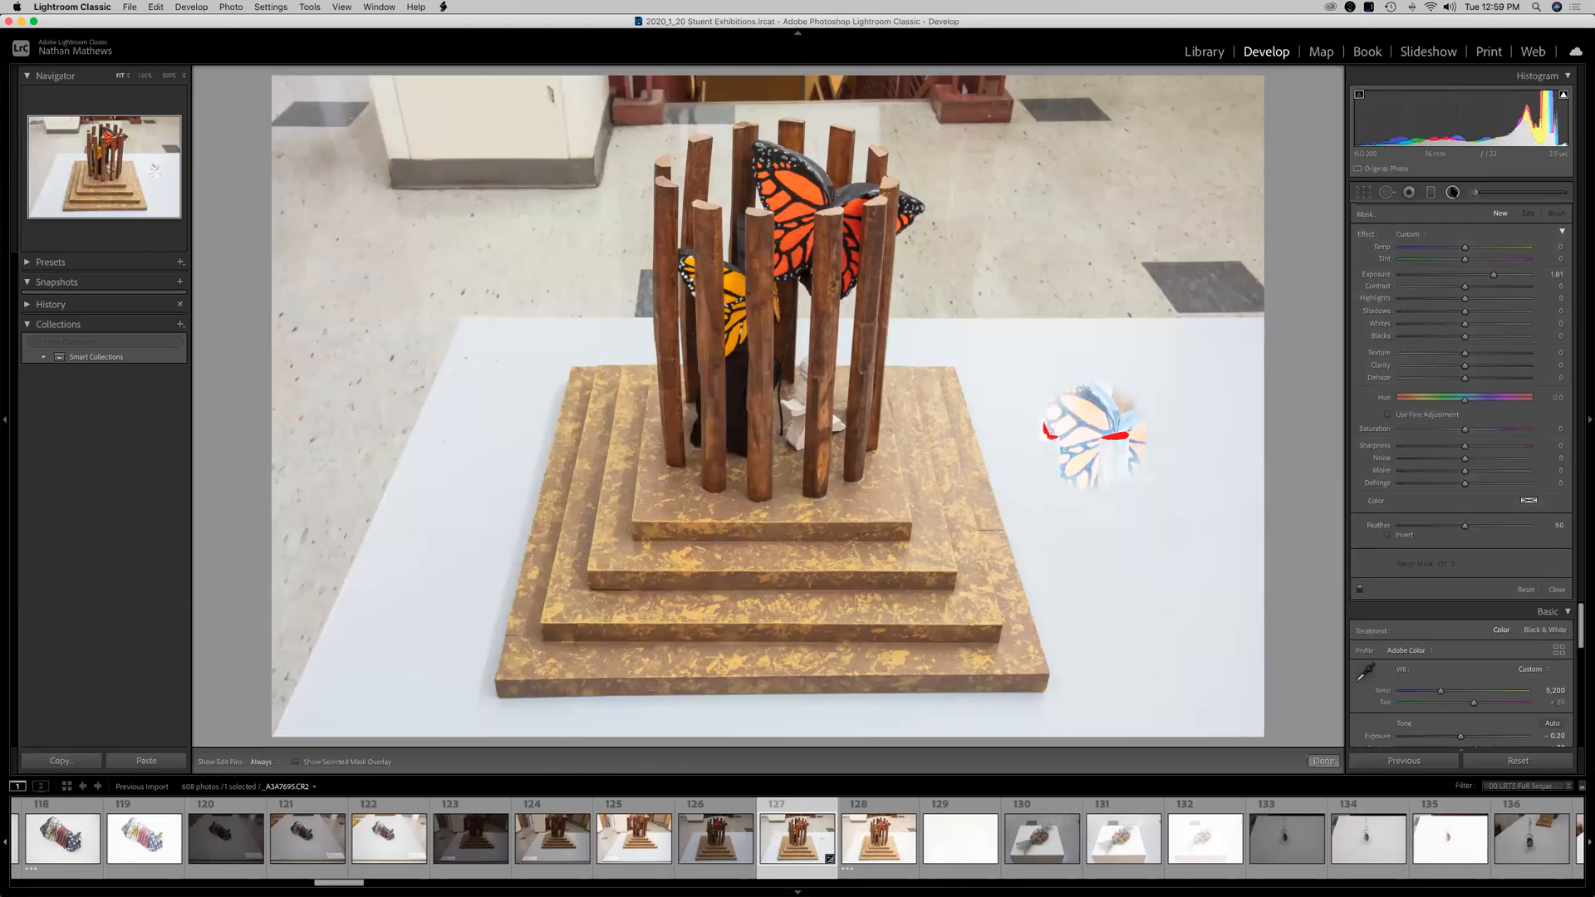
left_click_drag(681, 540, 364, 366)
left_click_drag(681, 541, 716, 396)
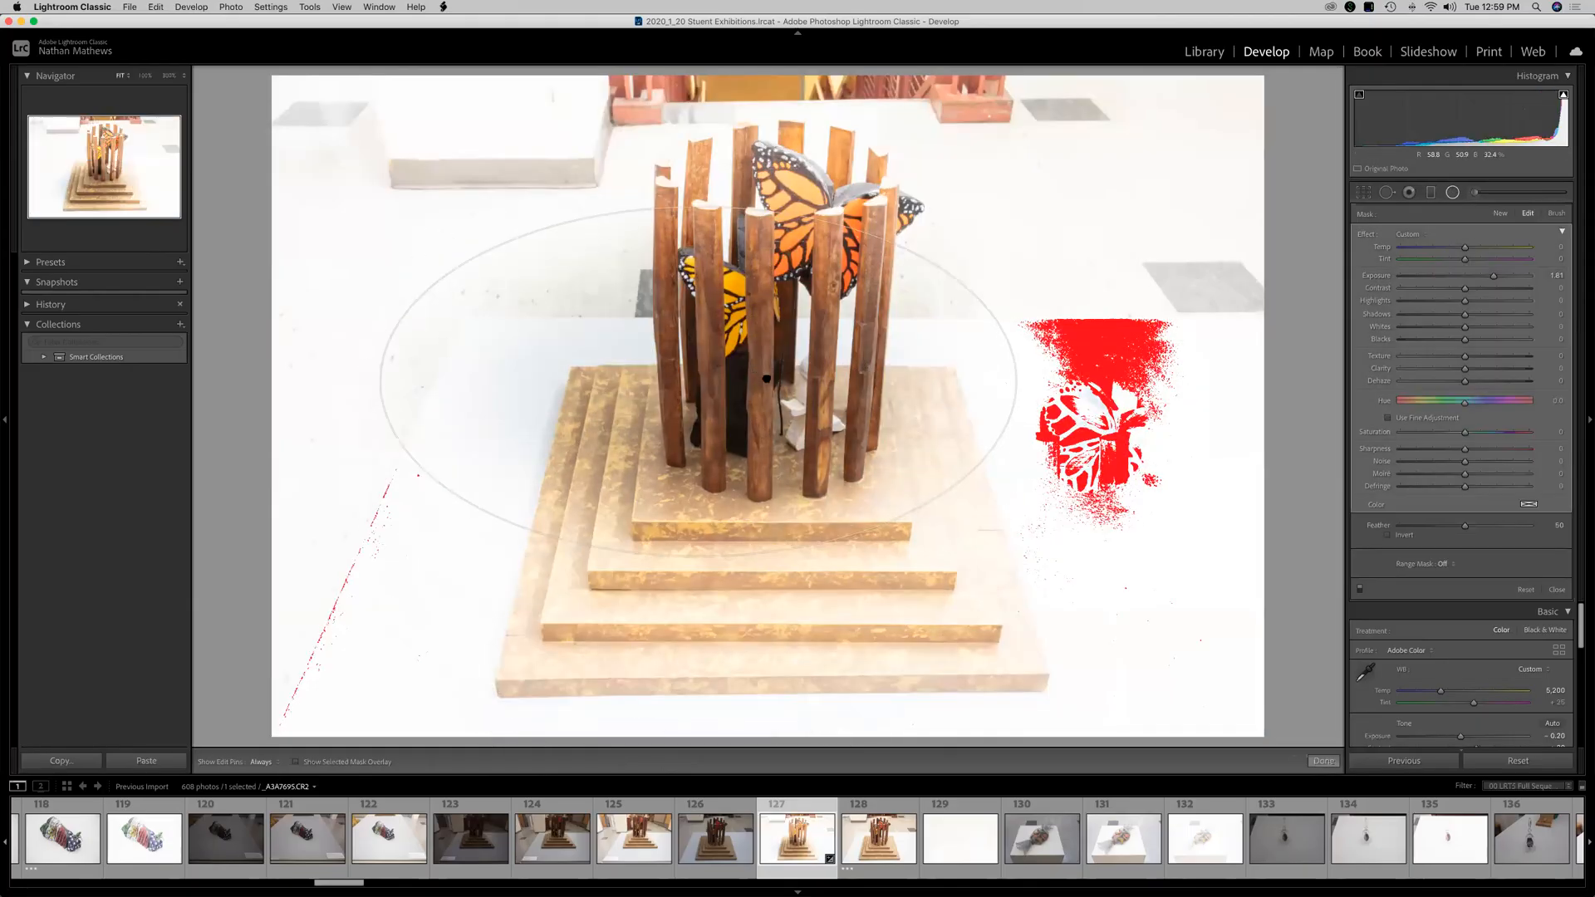
left_click_drag(1493, 275, 1424, 281)
left_click_drag(713, 394, 771, 419)
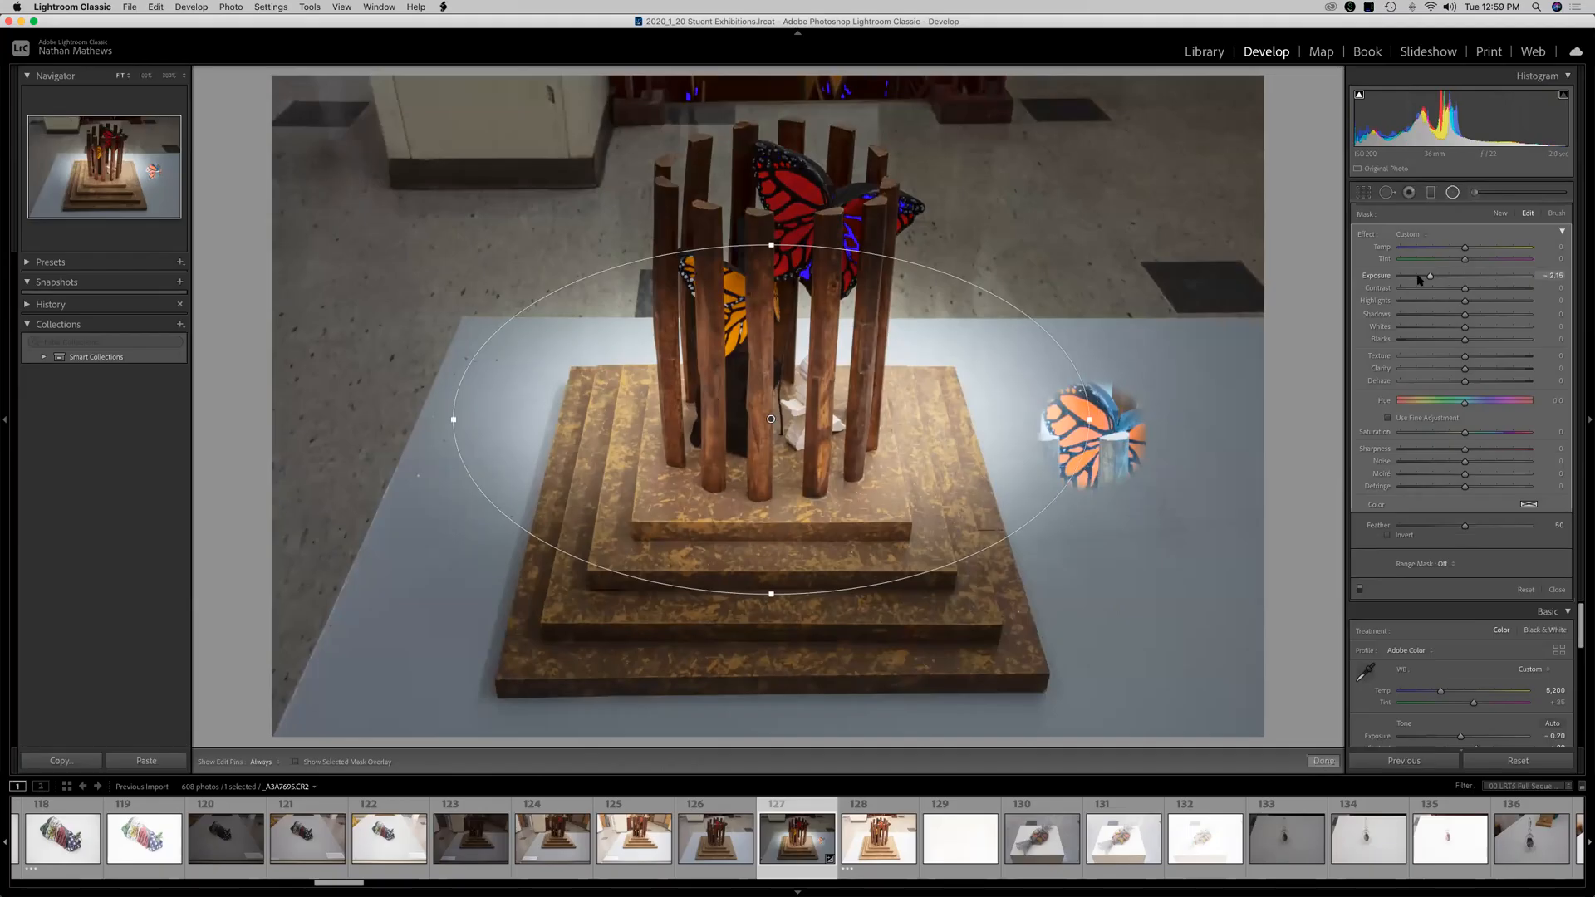
Enlarge the radial filter upward and sideways and recenter it on the sculpture.
left_click_drag(771, 245, 771, 183)
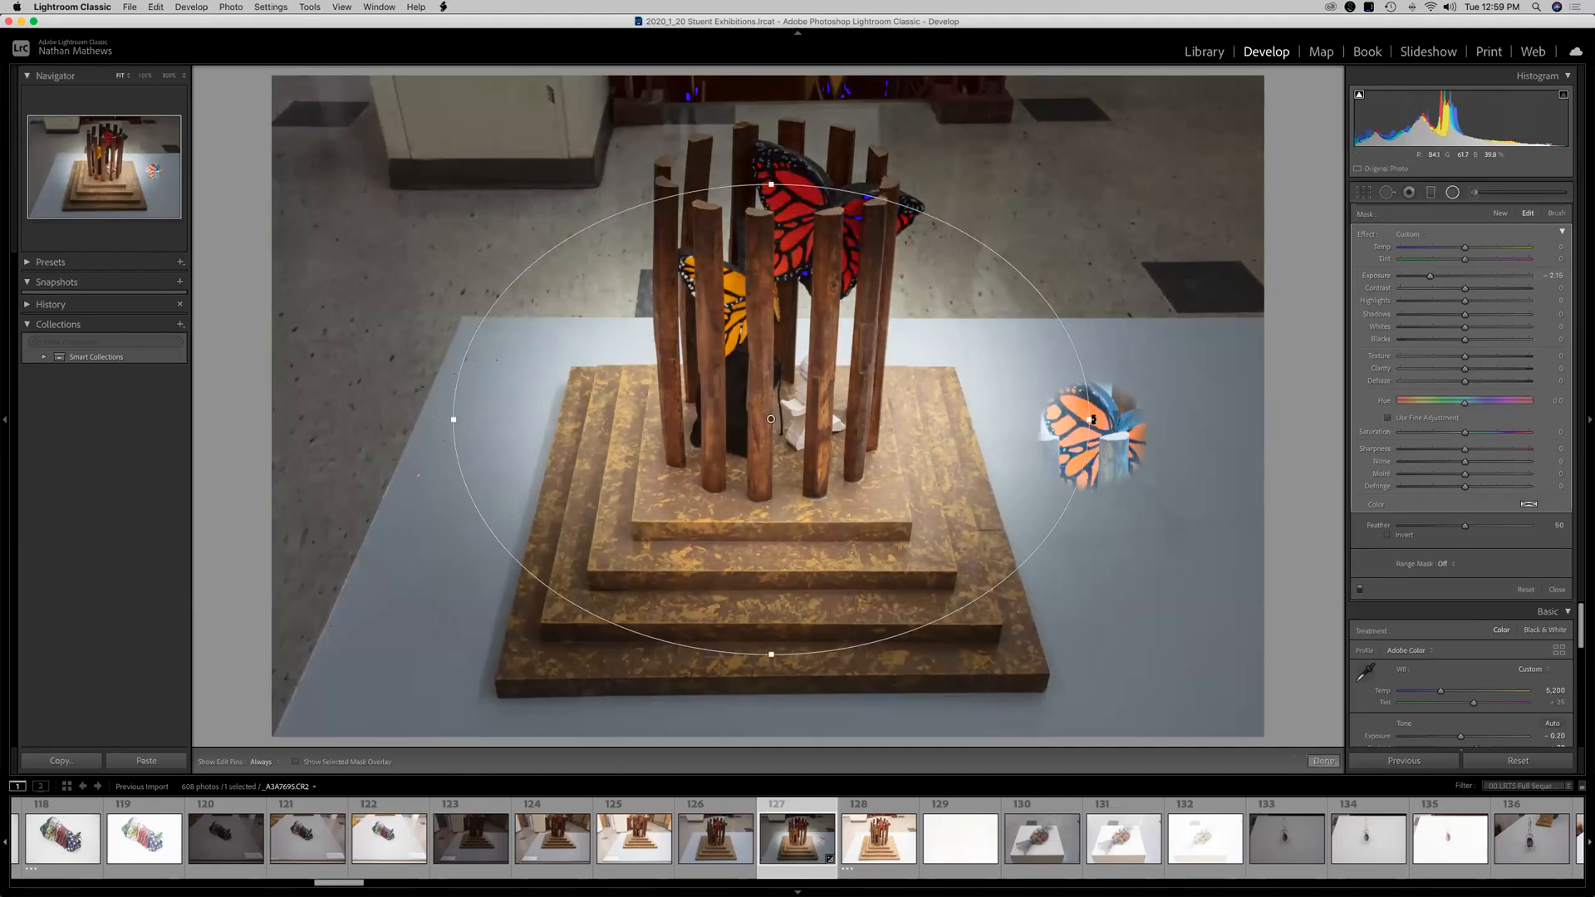
left_click_drag(1131, 422, 1162, 419)
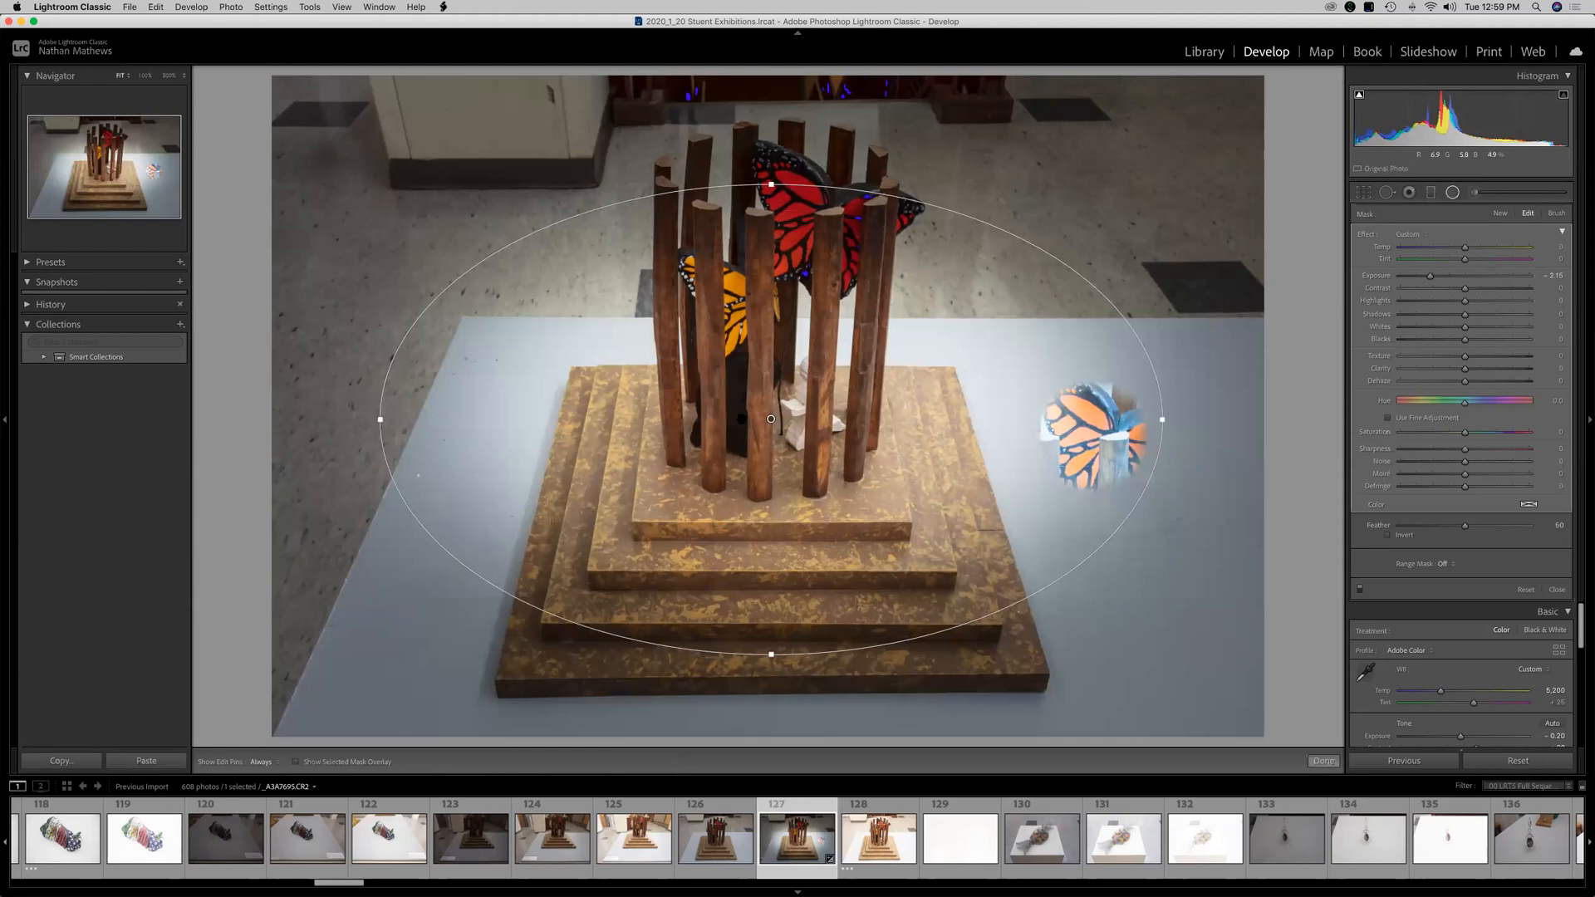
mouse_move(753, 420)
left_mouse_down()
mouse_move(555, 409)
mouse_move(933, 363)
mouse_move(778, 409)
left_mouse_up()
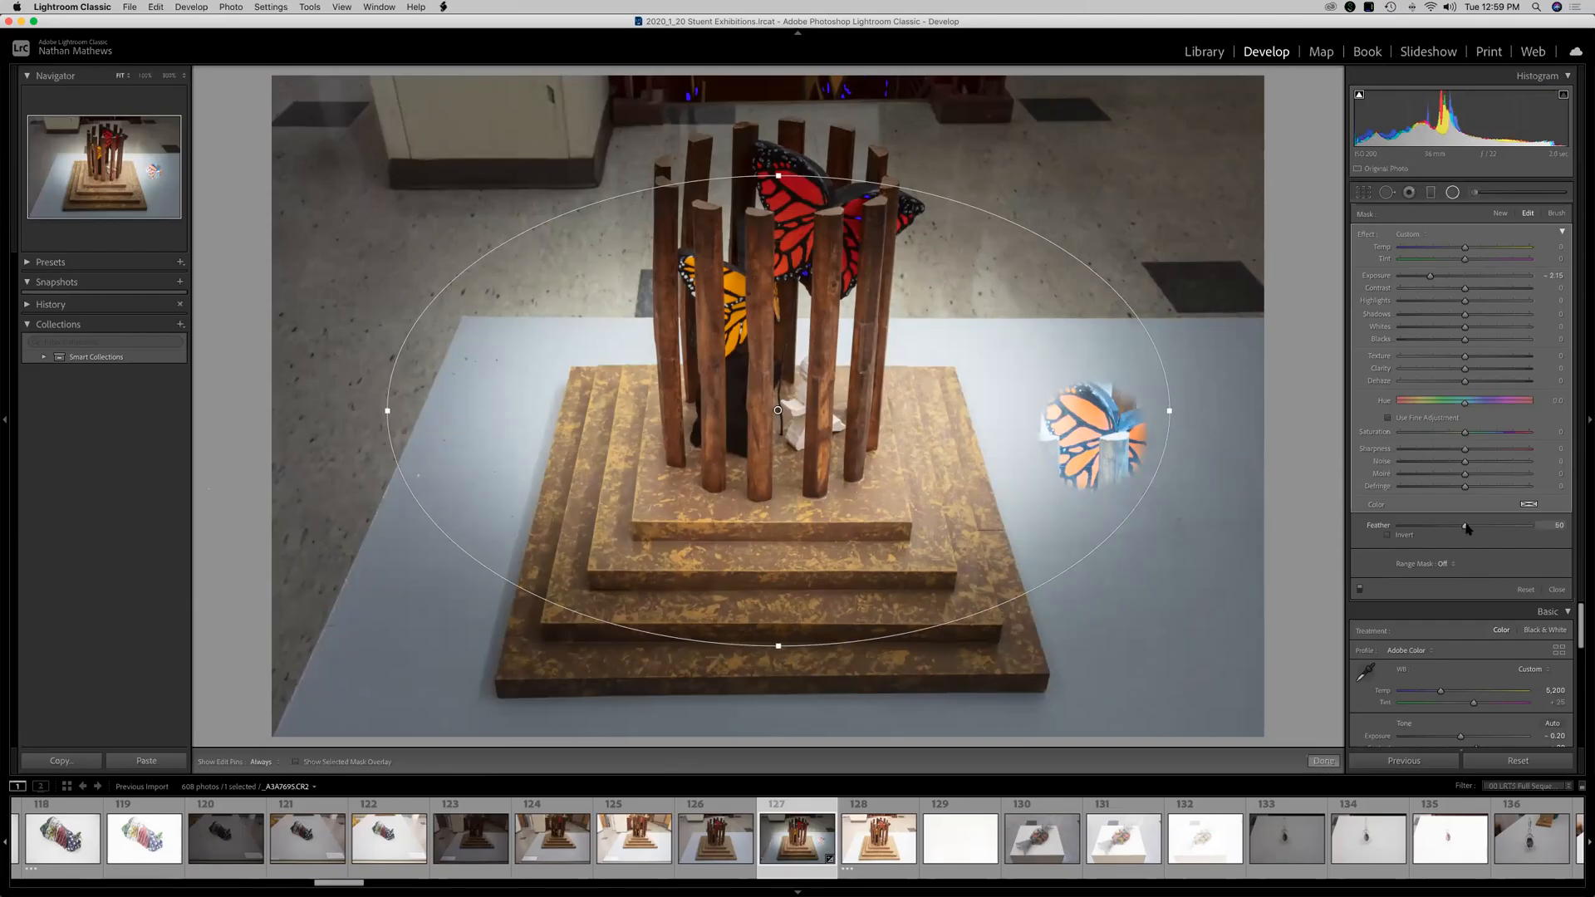
Set the radial filter's Feather to 10 and Exposure to -2.24, then close the filter.
left_click_drag(1485, 532, 1537, 535)
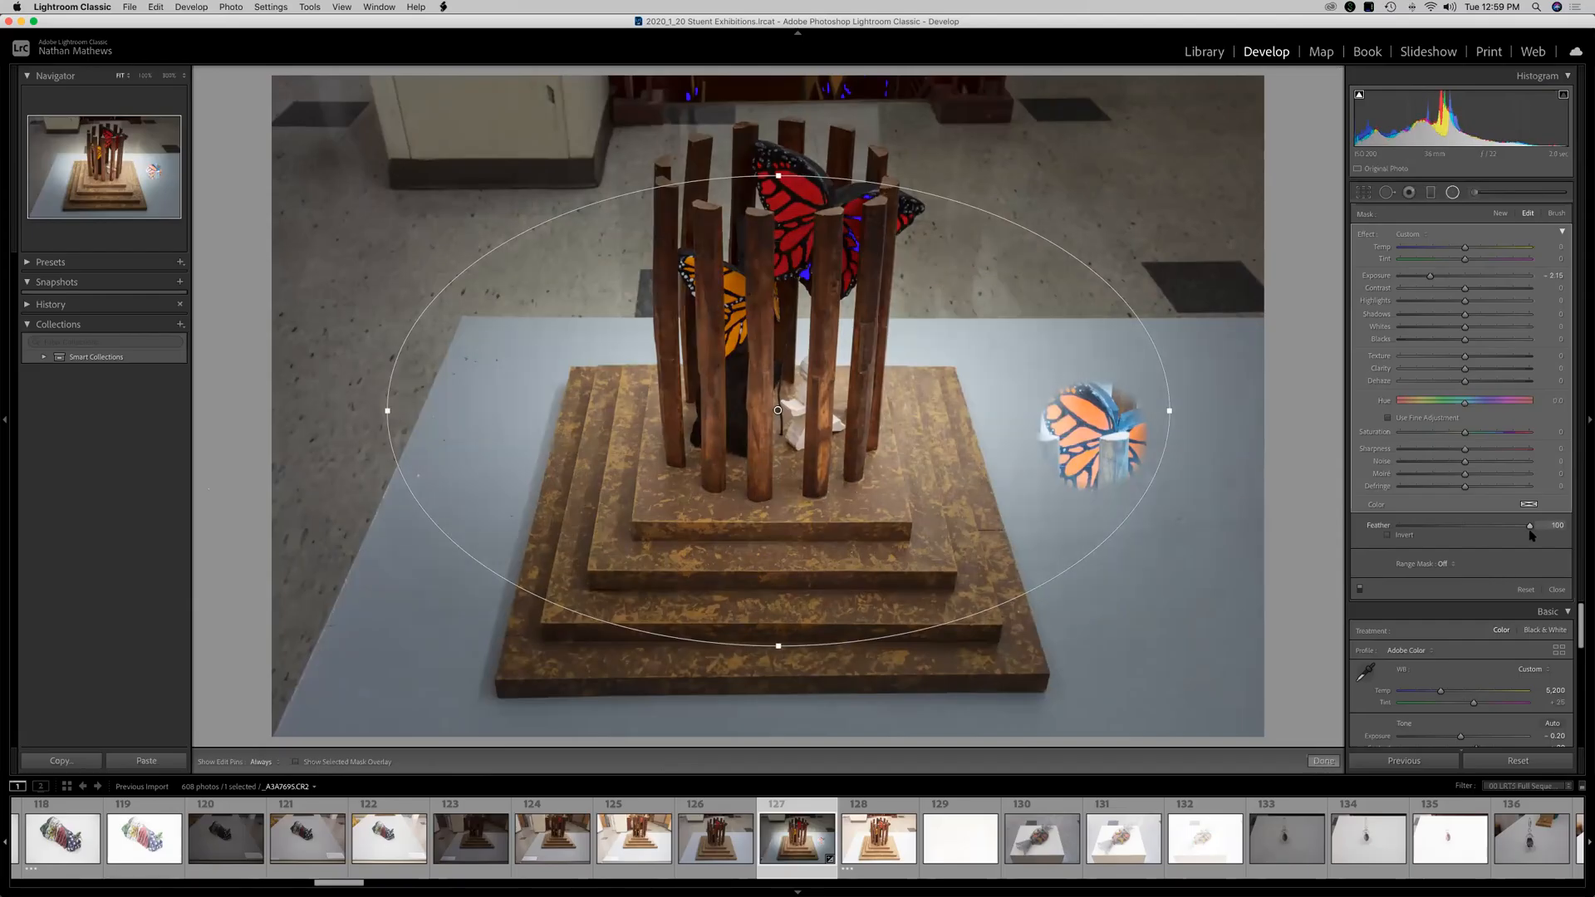
left_click_drag(1414, 535, 1414, 535)
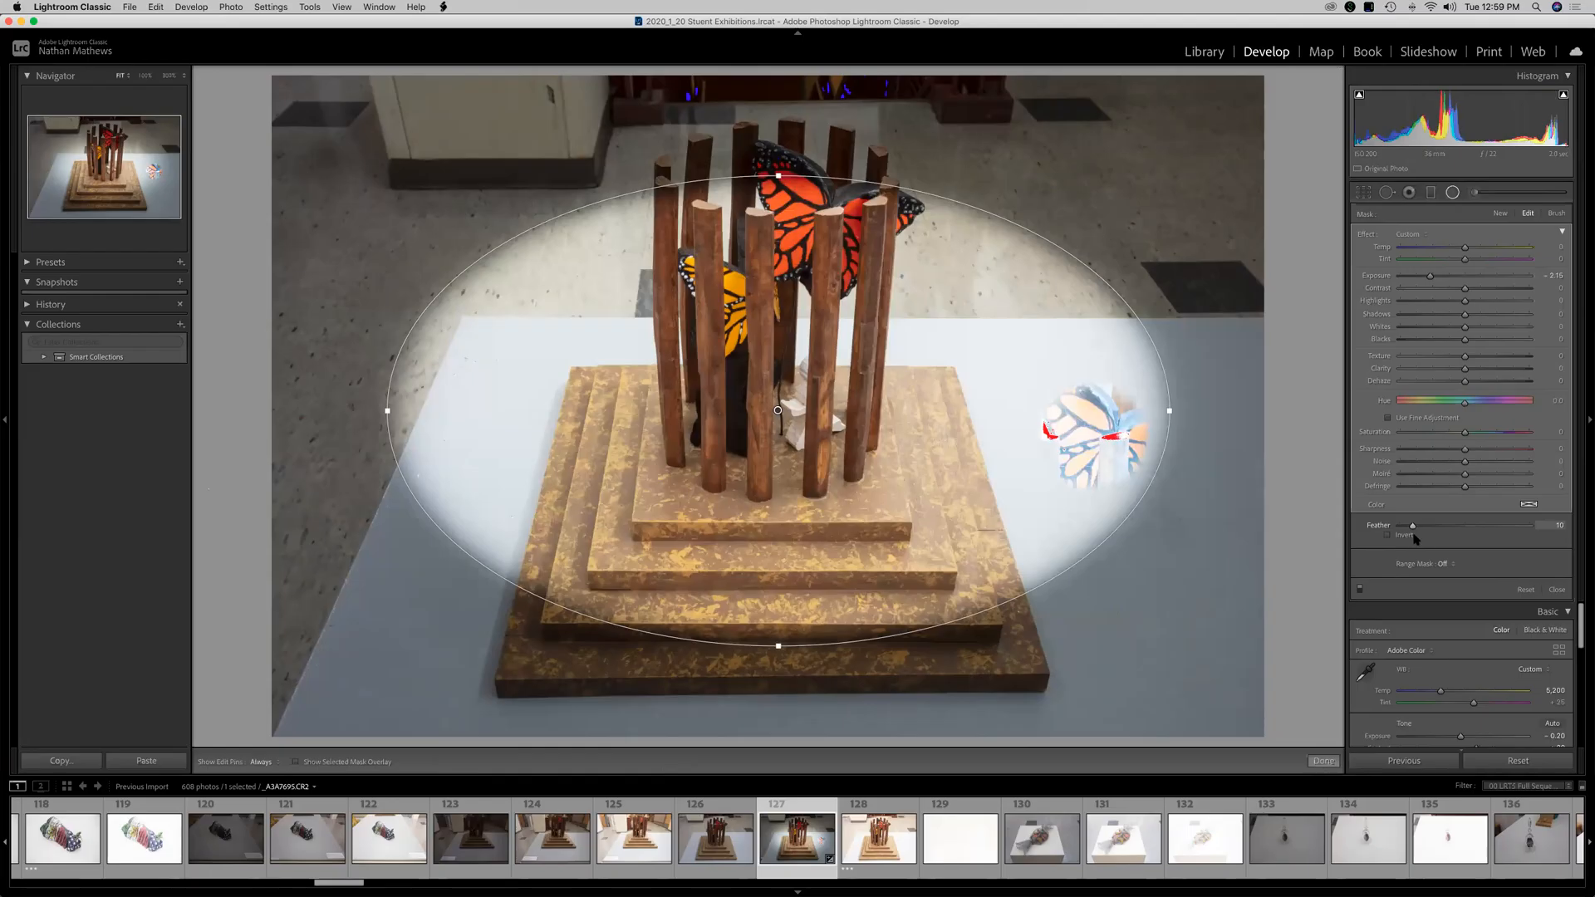
left_click(1388, 536)
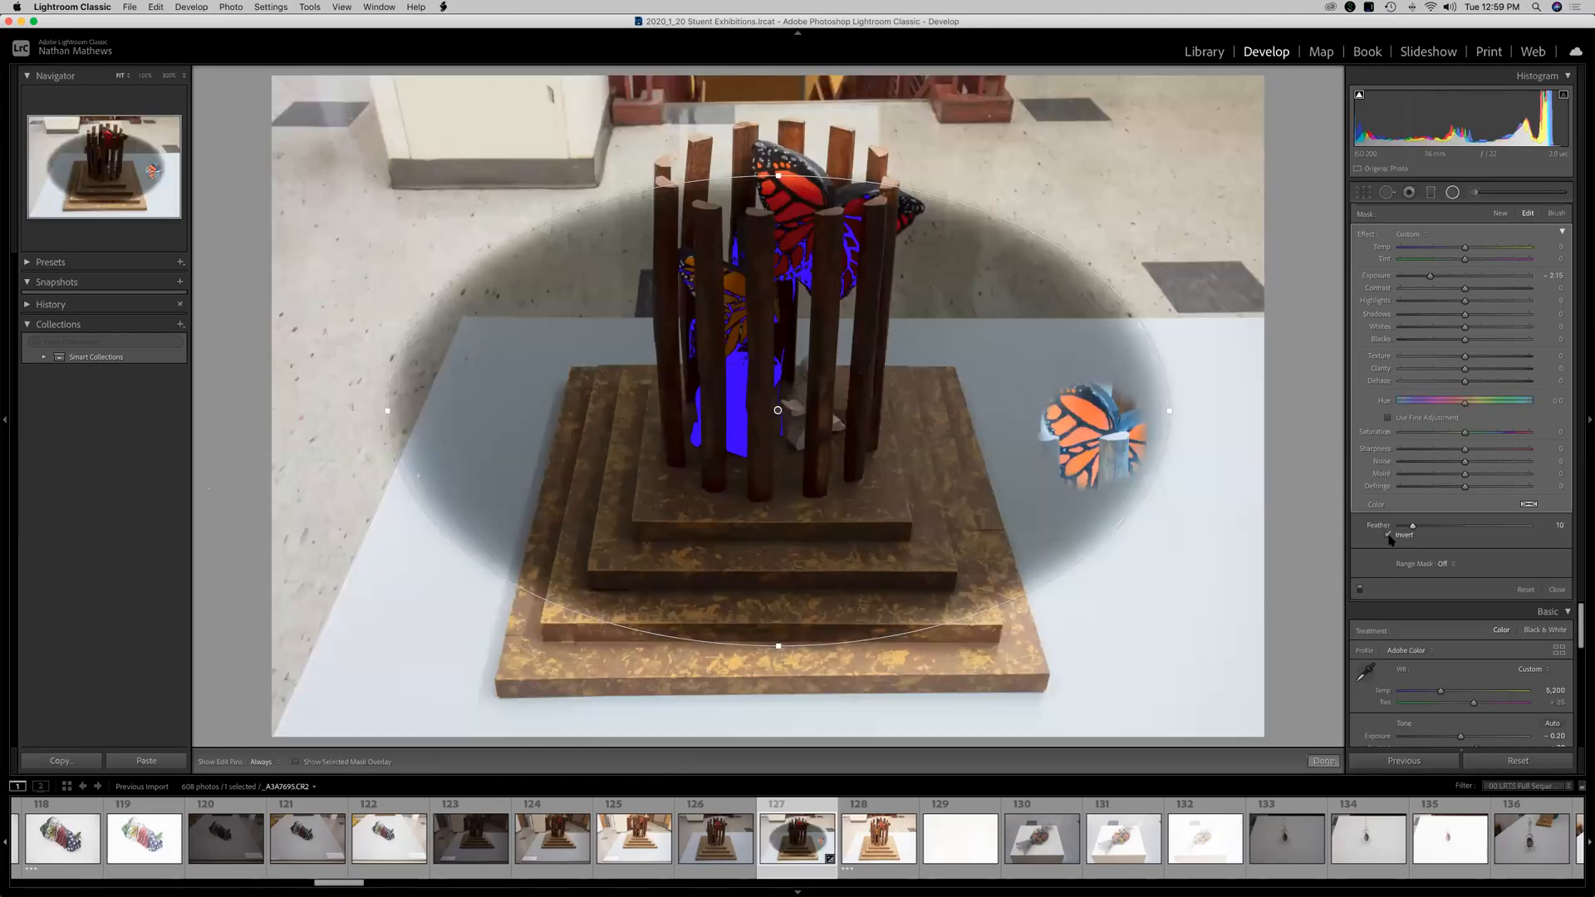
mouse_move(1446, 282)
left_mouse_down()
mouse_move(1493, 279)
mouse_move(1430, 290)
left_mouse_up()
left_click(1388, 535)
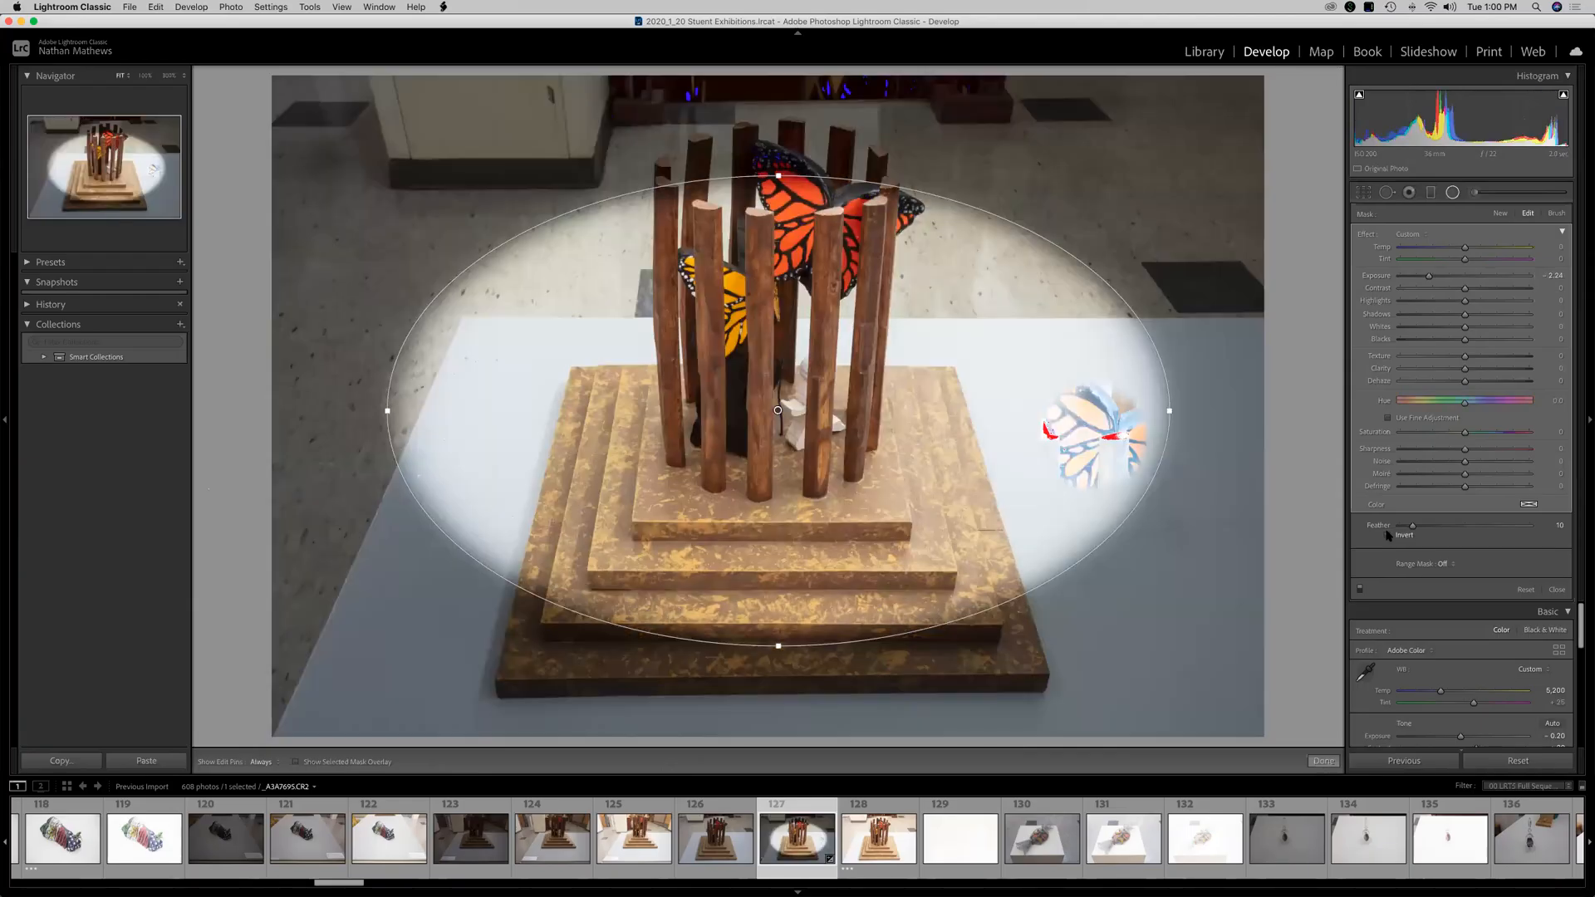
left_click(1388, 535)
left_click(1389, 535)
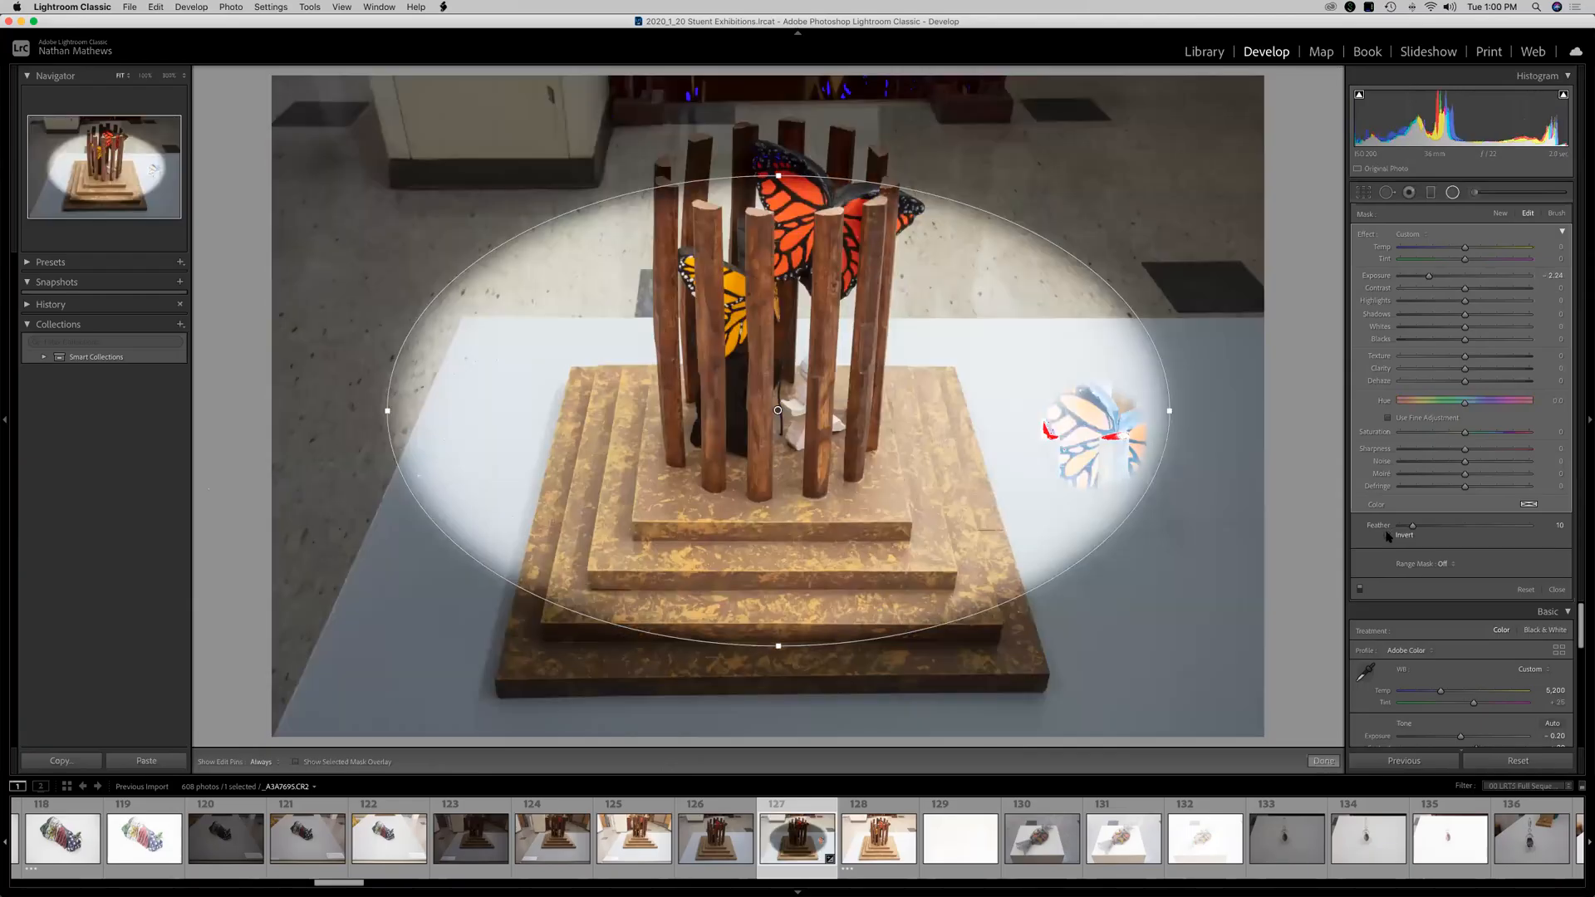
left_click(1557, 591)
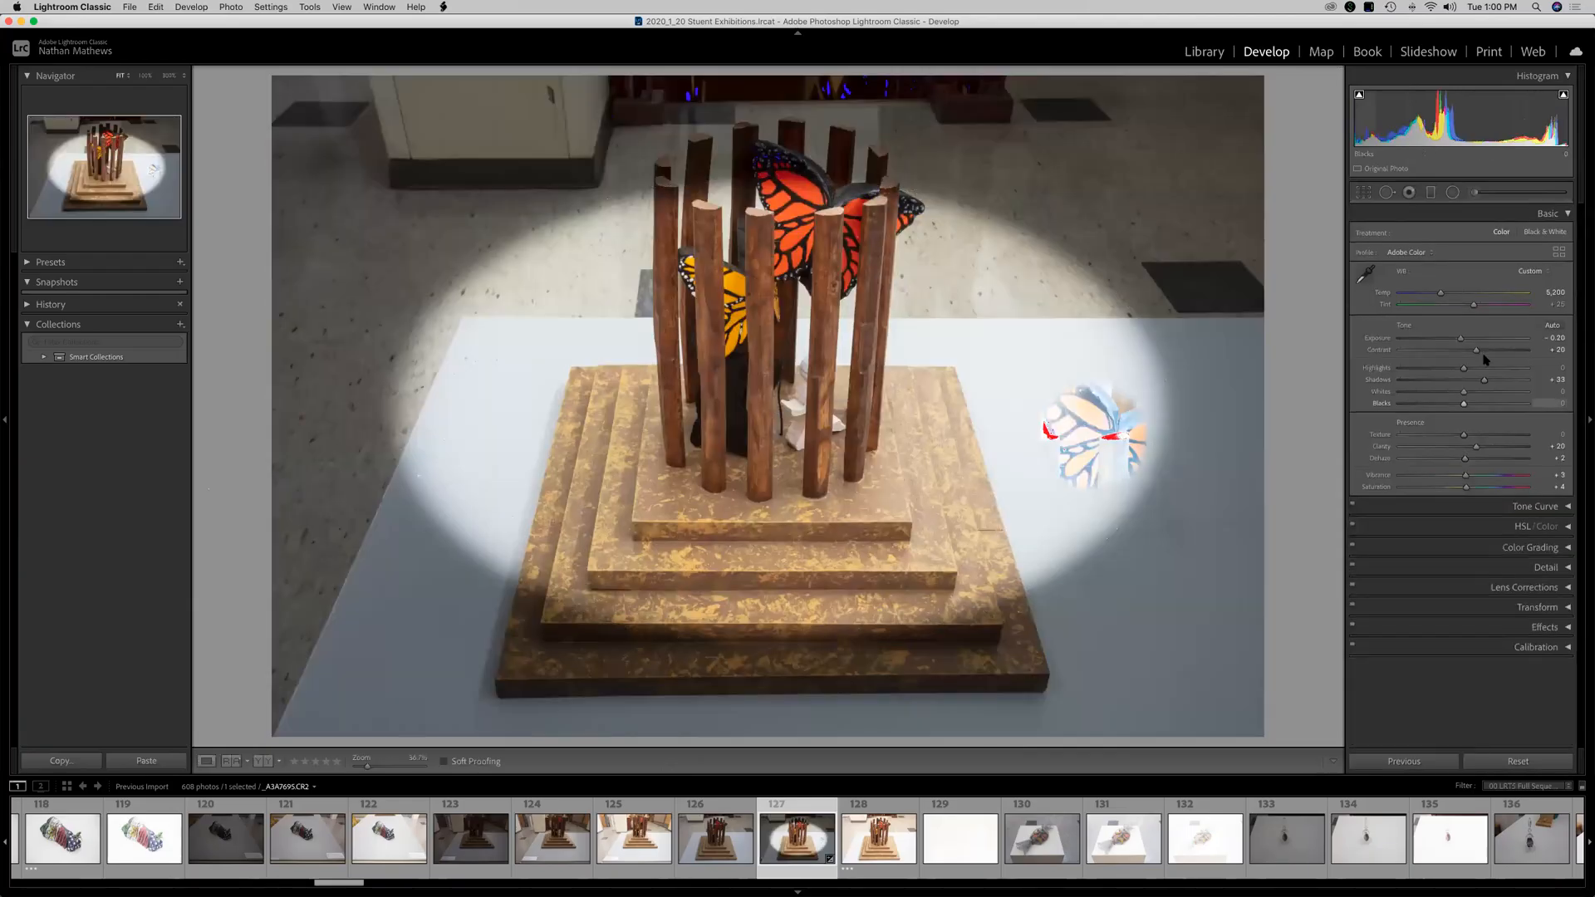
Paint with the Adjustment Brush at Exposure -1.74 over the table and background around the sculpture.
left_click(1458, 194)
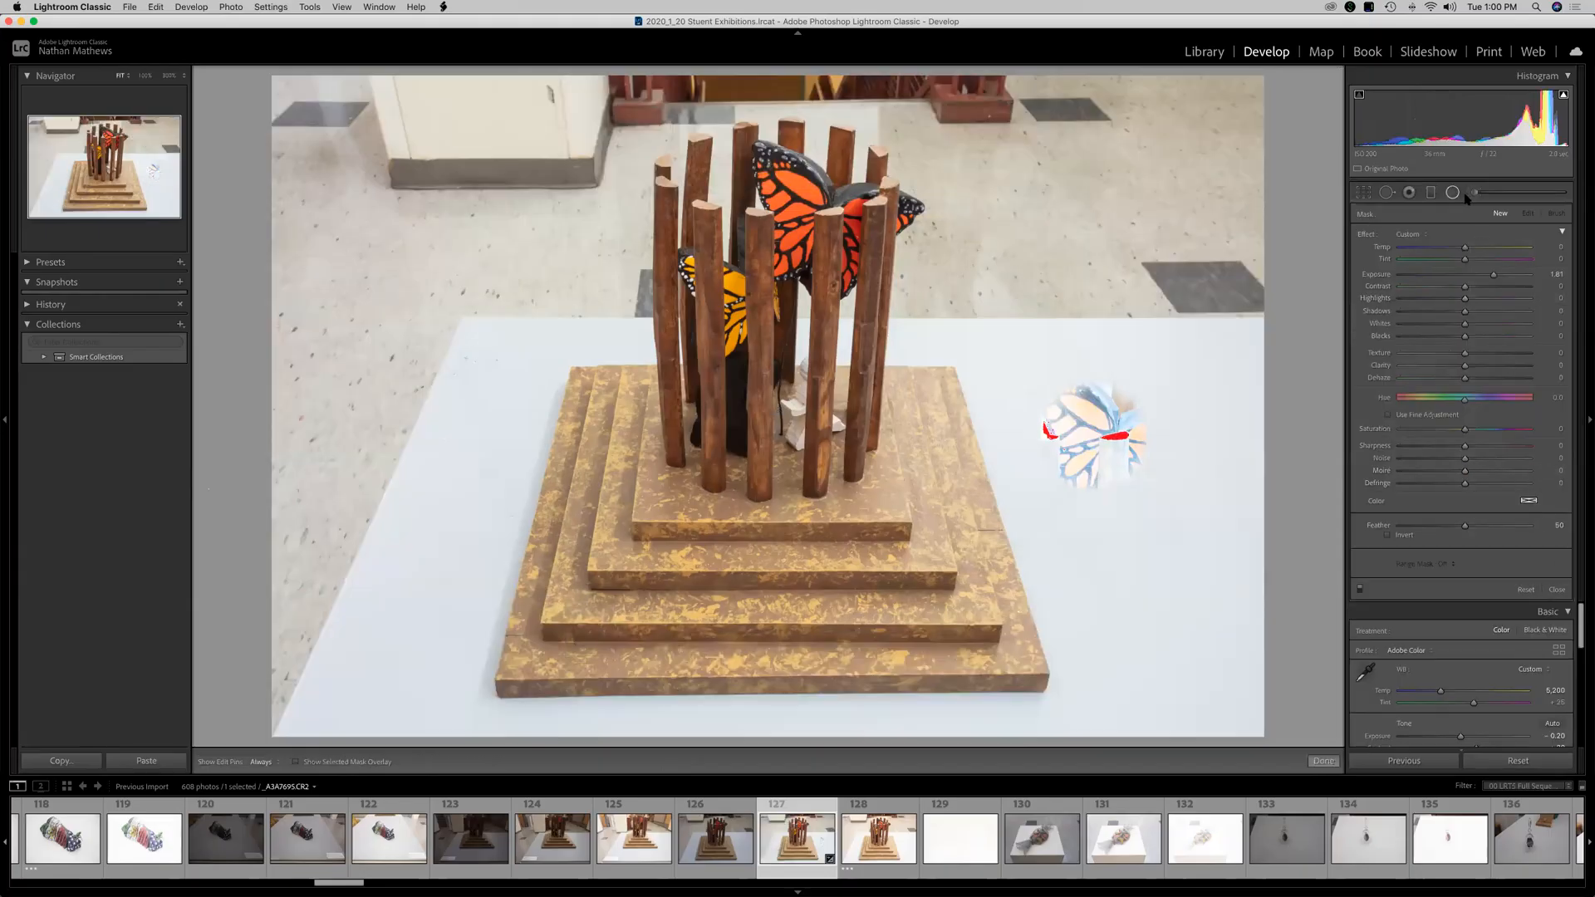
left_click(1474, 194)
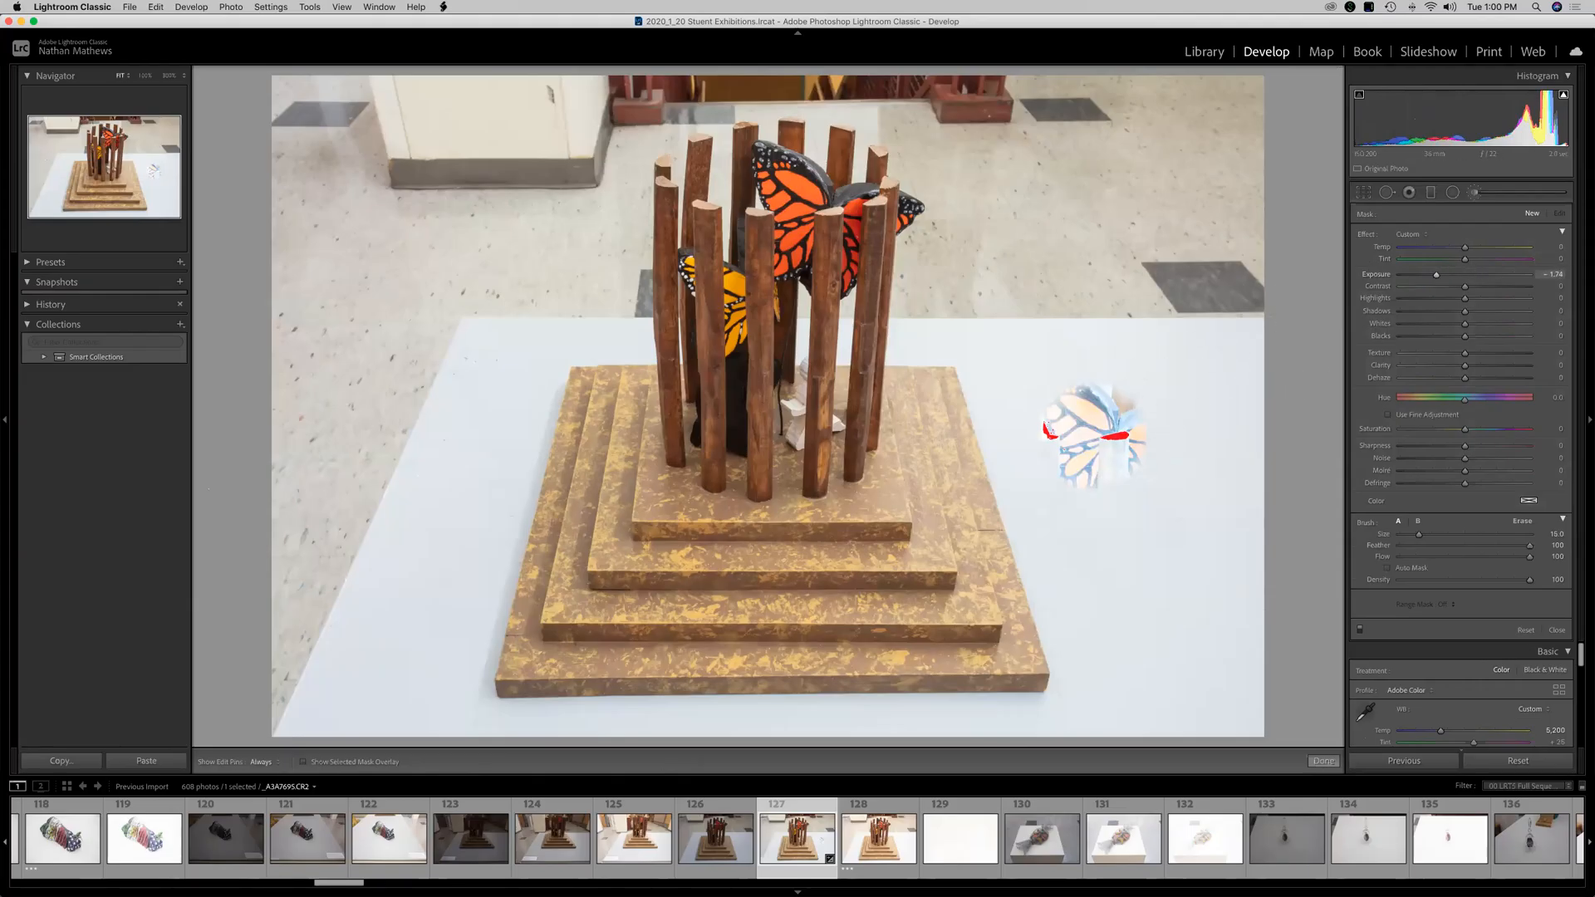
mouse_move(384, 554)
left_mouse_down()
mouse_move(358, 487)
mouse_move(332, 519)
mouse_move(384, 557)
left_mouse_up()
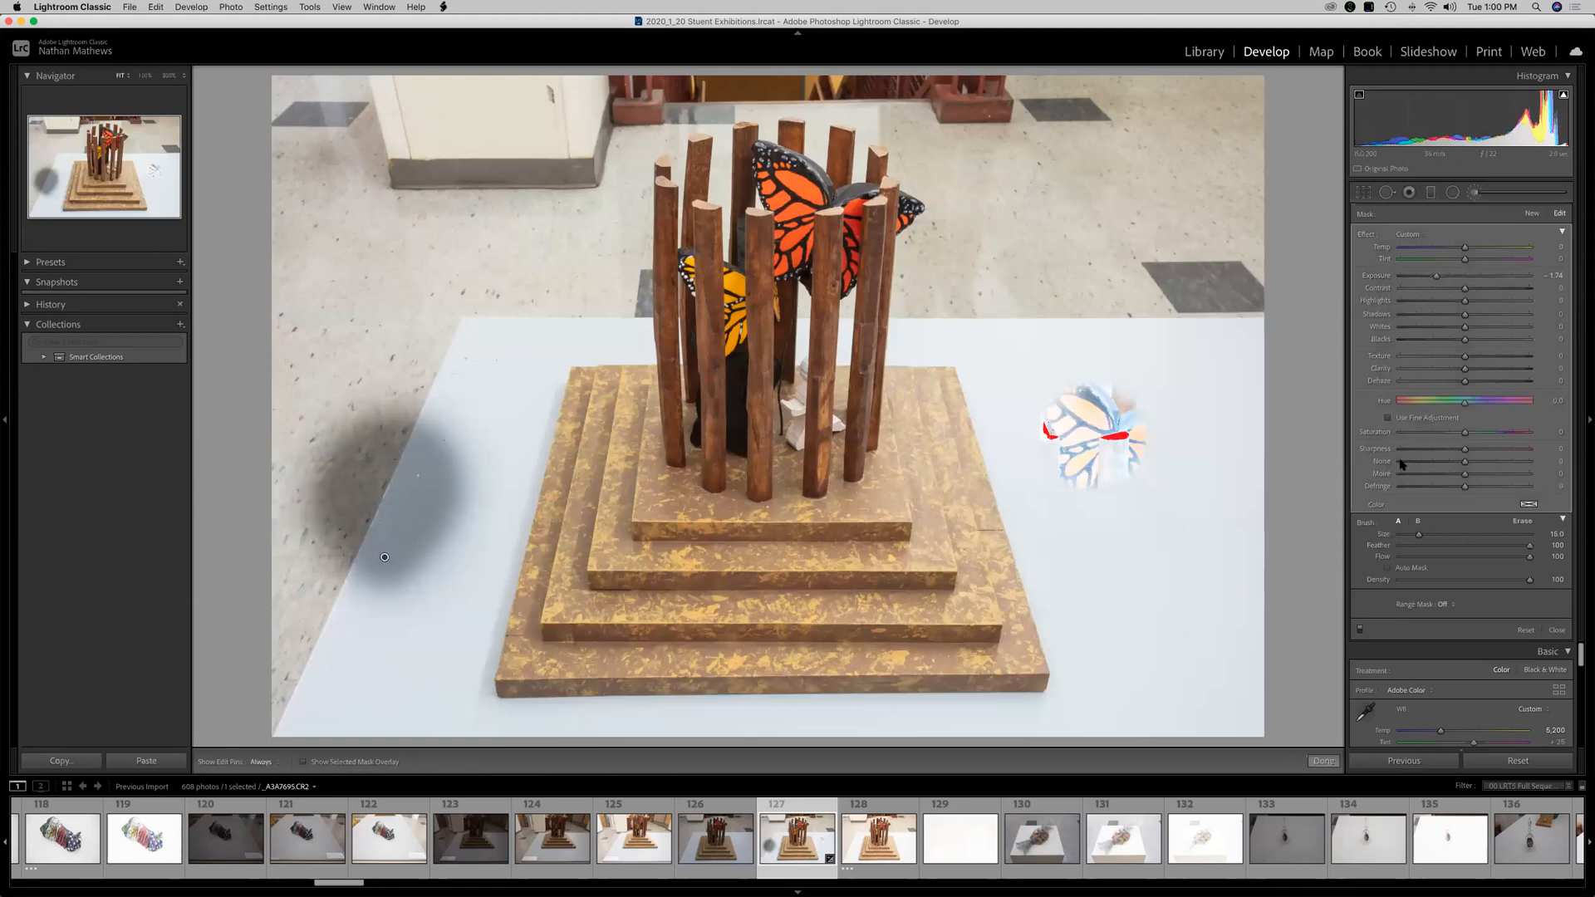
mouse_move(452, 471)
left_mouse_down()
mouse_move(415, 715)
mouse_move(374, 698)
mouse_move(482, 382)
mouse_move(517, 309)
mouse_move(573, 315)
mouse_move(398, 332)
mouse_move(332, 582)
mouse_move(289, 495)
mouse_move(374, 125)
mouse_move(615, 208)
mouse_move(648, 333)
mouse_move(639, 249)
left_mouse_up()
mouse_move(373, 412)
left_mouse_down()
mouse_move(277, 334)
mouse_move(379, 113)
mouse_move(633, 58)
mouse_move(729, 92)
mouse_move(842, 85)
mouse_move(923, 134)
mouse_move(937, 321)
mouse_move(995, 332)
mouse_move(1047, 445)
mouse_move(1065, 649)
mouse_move(1101, 786)
mouse_move(1069, 732)
mouse_move(565, 715)
mouse_move(456, 728)
mouse_move(599, 757)
mouse_move(1161, 732)
mouse_move(1162, 686)
mouse_move(1235, 657)
mouse_move(1138, 263)
mouse_move(975, 63)
mouse_move(1038, 248)
mouse_move(994, 291)
mouse_move(1113, 327)
mouse_move(972, 93)
mouse_move(867, 64)
mouse_move(516, 120)
left_mouse_up()
mouse_move(501, 666)
left_mouse_down()
mouse_move(591, 316)
mouse_move(664, 357)
mouse_move(681, 266)
mouse_move(673, 146)
mouse_move(876, 107)
mouse_move(906, 366)
mouse_move(897, 174)
left_mouse_up()
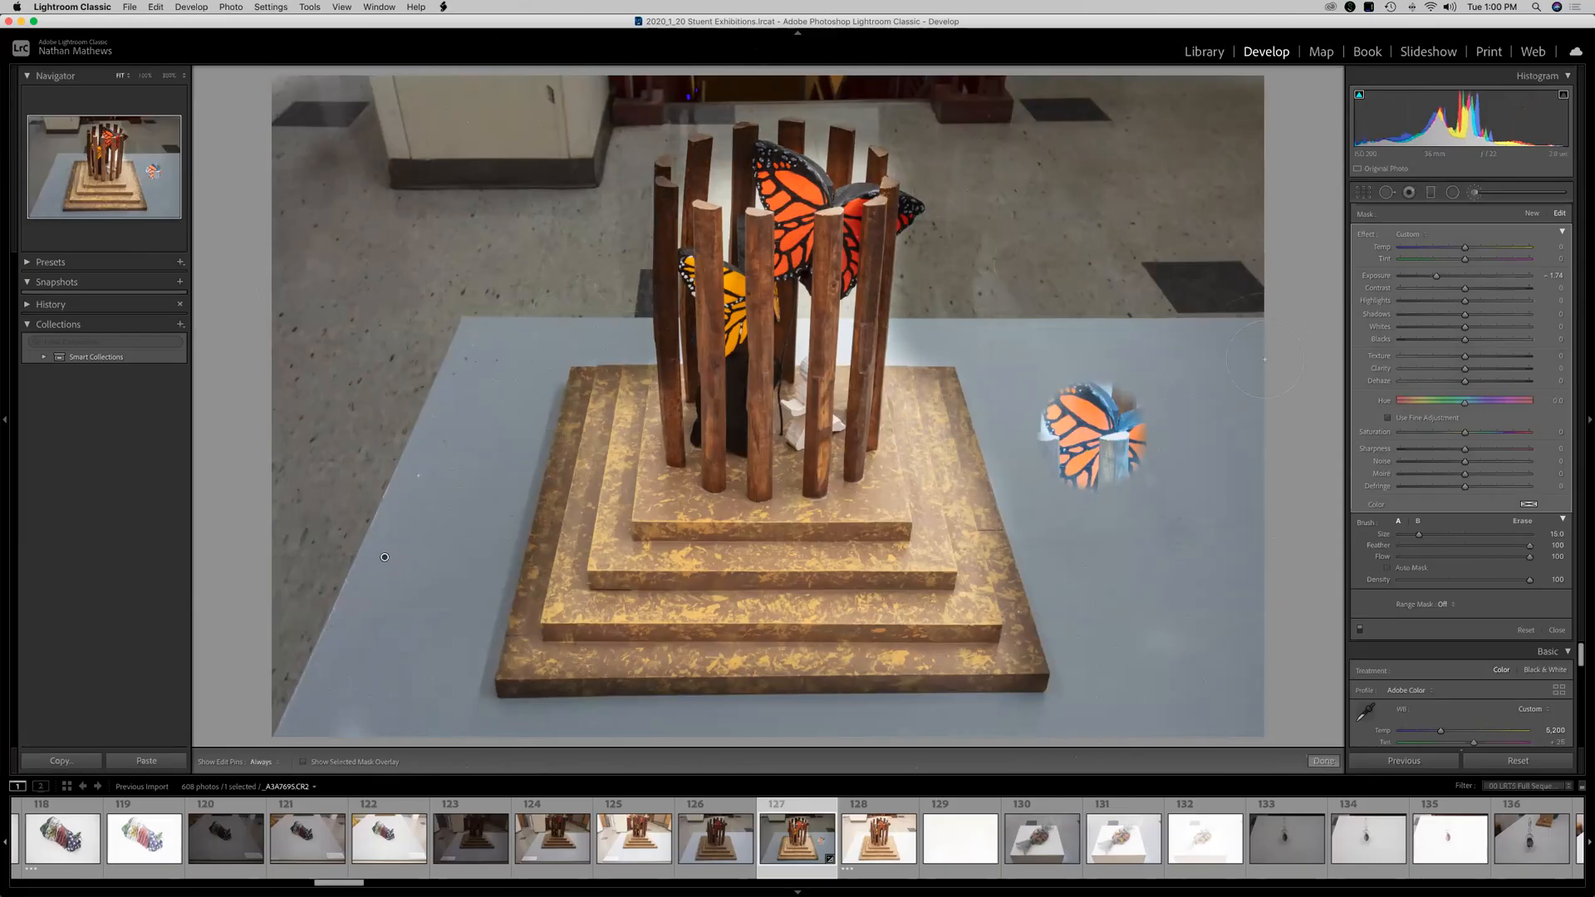
Set the brush adjustment's Exposure to -1.27 and Saturation to -44.
left_click_drag(1436, 276, 1446, 276)
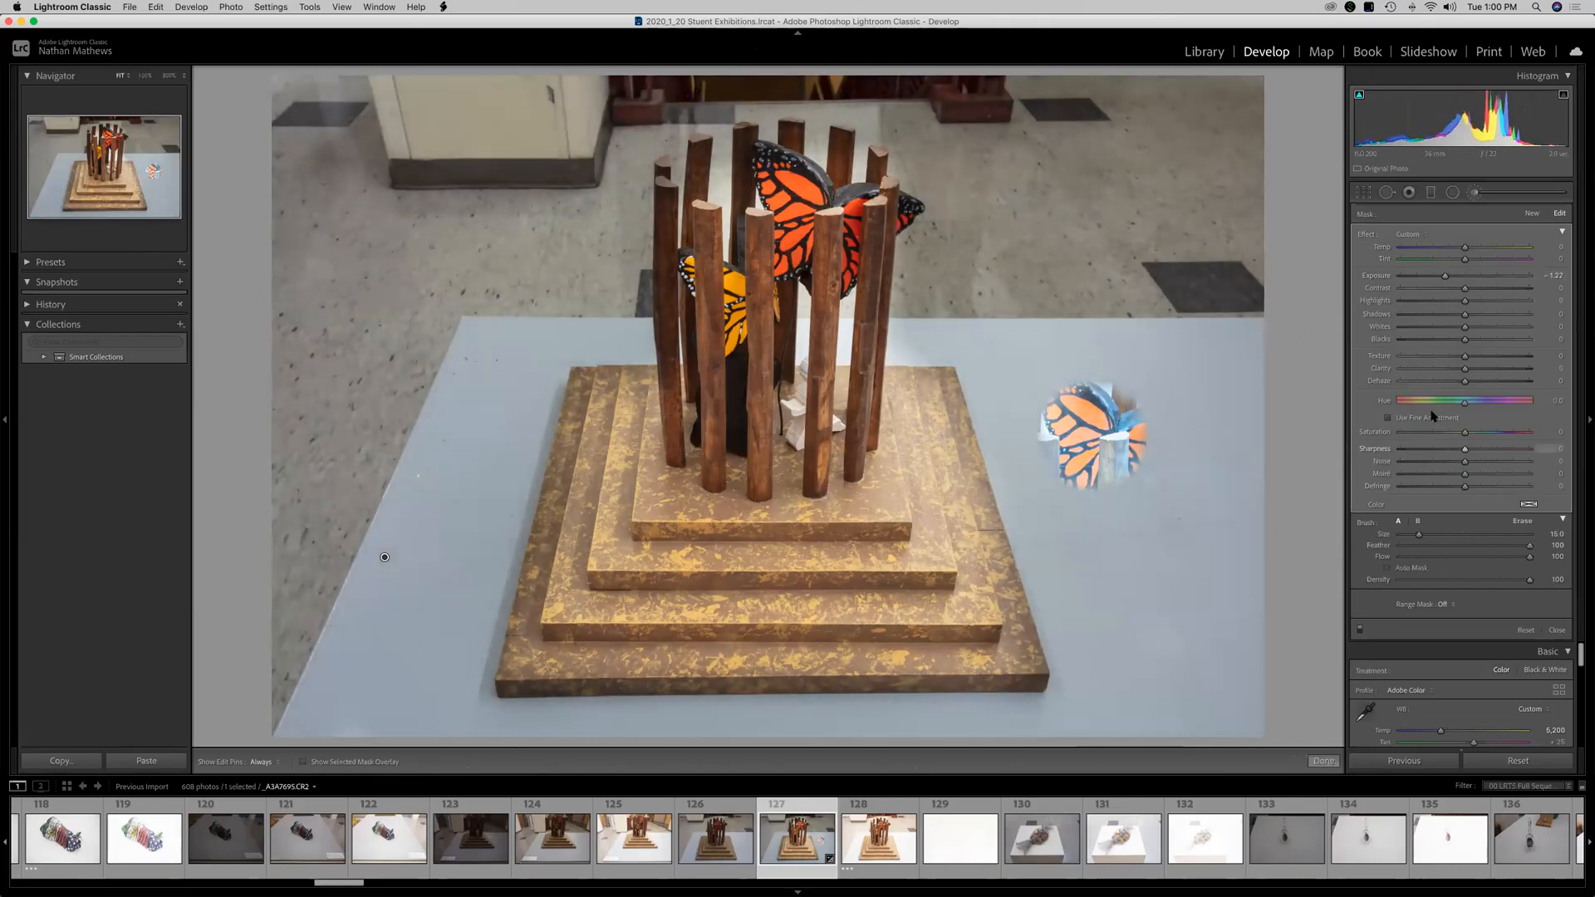
left_click_drag(1447, 435, 1441, 440)
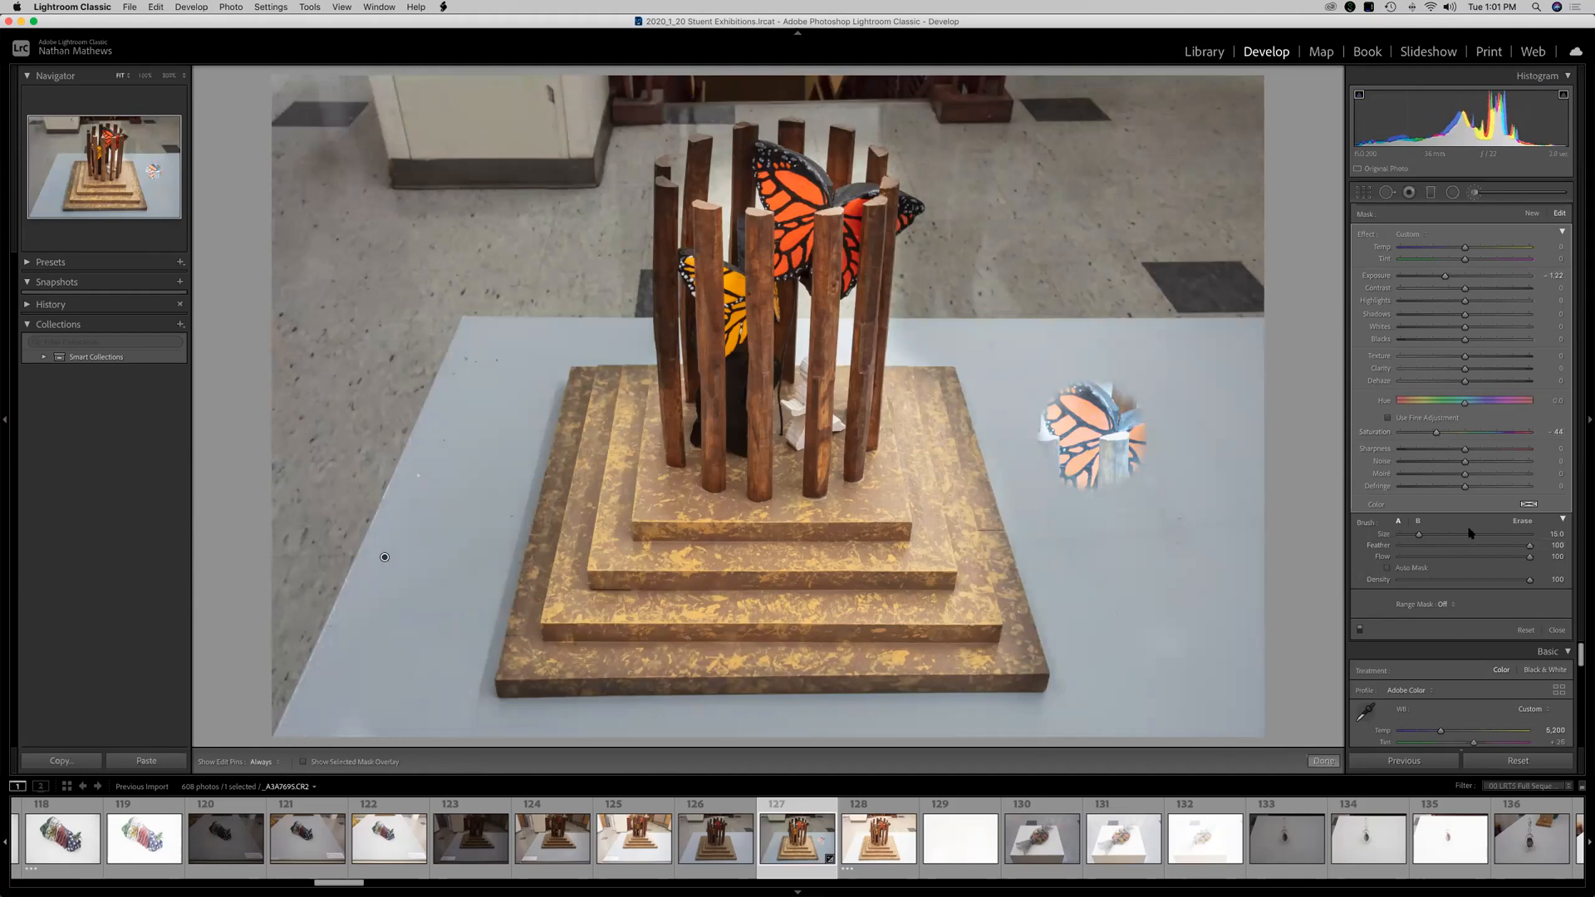
Erase the brush mask beside the sticks and close the Adjustment Brush.
left_click(1525, 522)
mouse_move(653, 264)
left_mouse_down()
mouse_move(667, 219)
mouse_move(669, 299)
mouse_move(655, 220)
mouse_move(669, 162)
mouse_move(726, 133)
mouse_move(702, 137)
mouse_move(712, 183)
mouse_move(751, 145)
mouse_move(651, 320)
left_mouse_up()
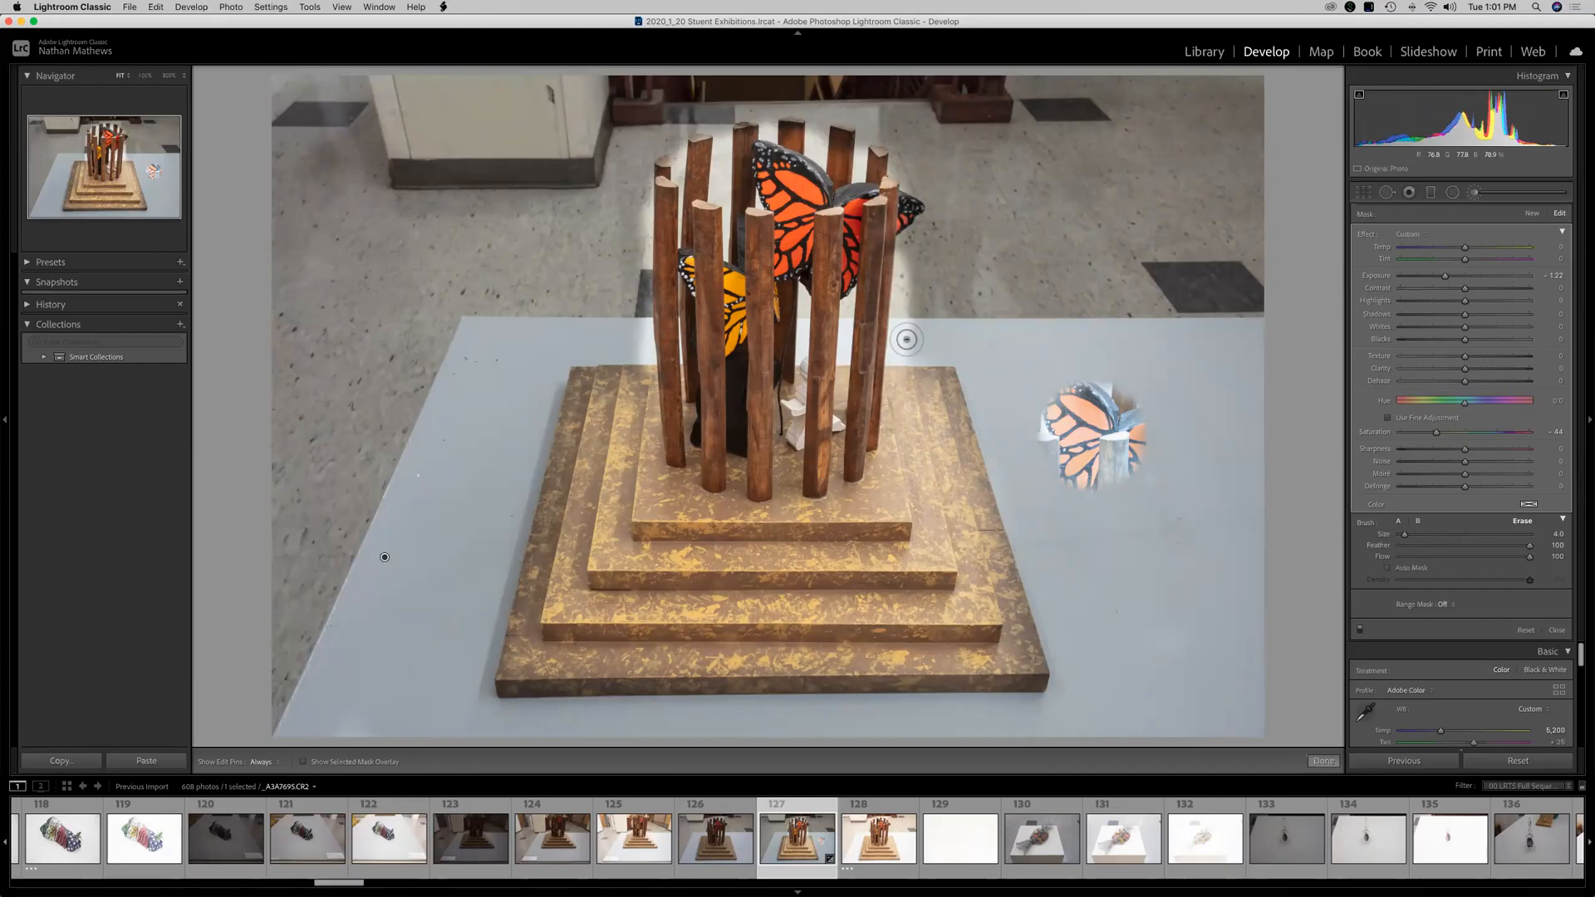
left_click(1399, 521)
key("h")
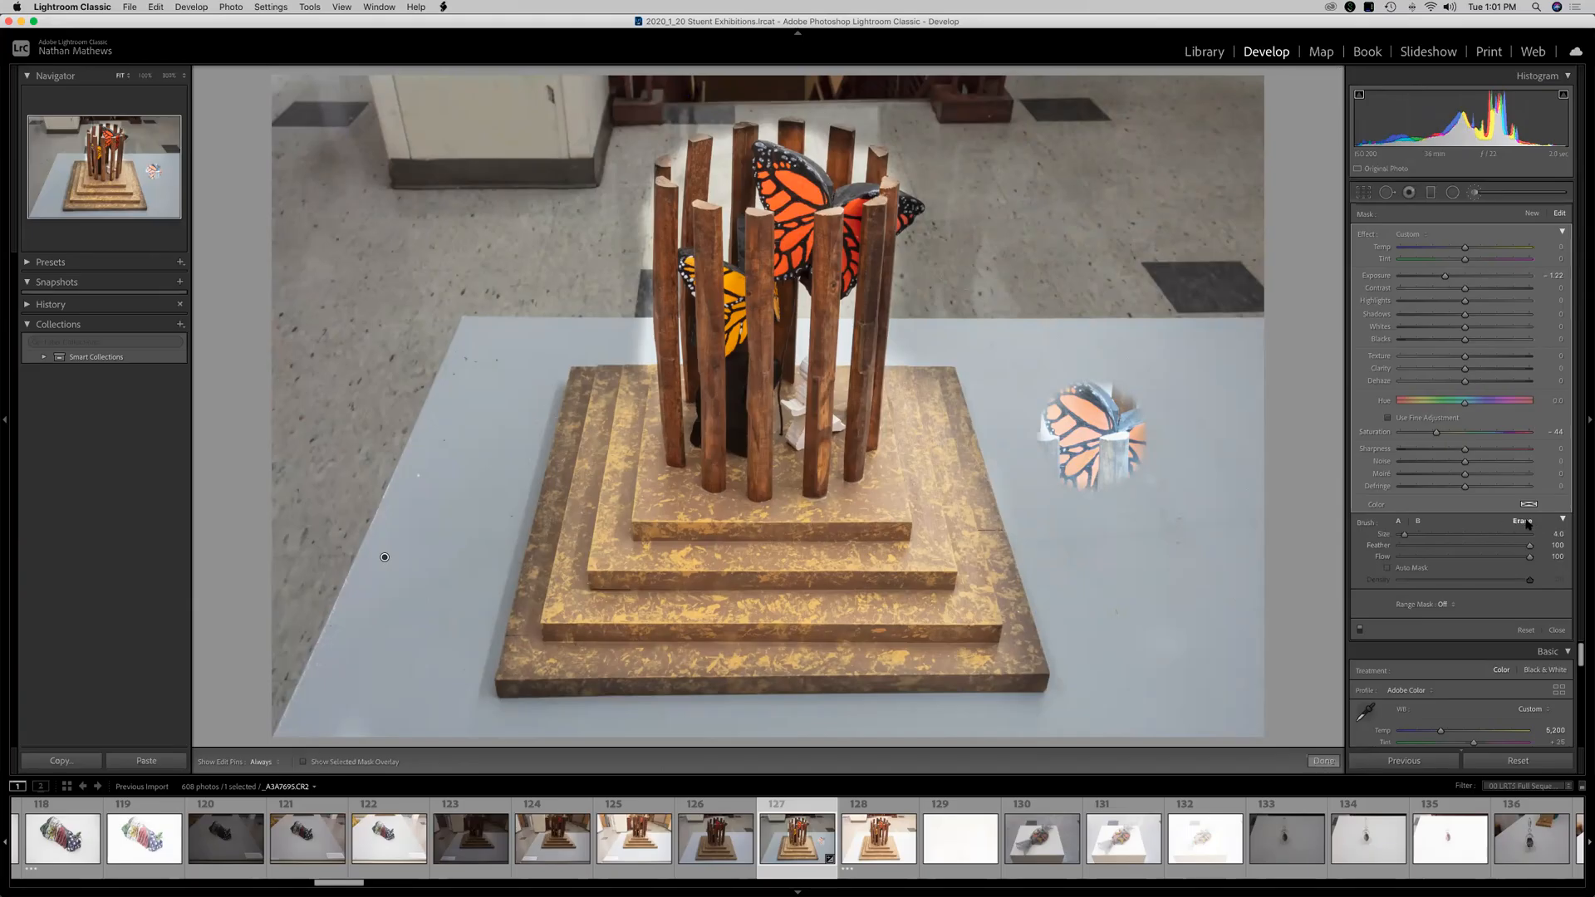
key("h")
key("h")
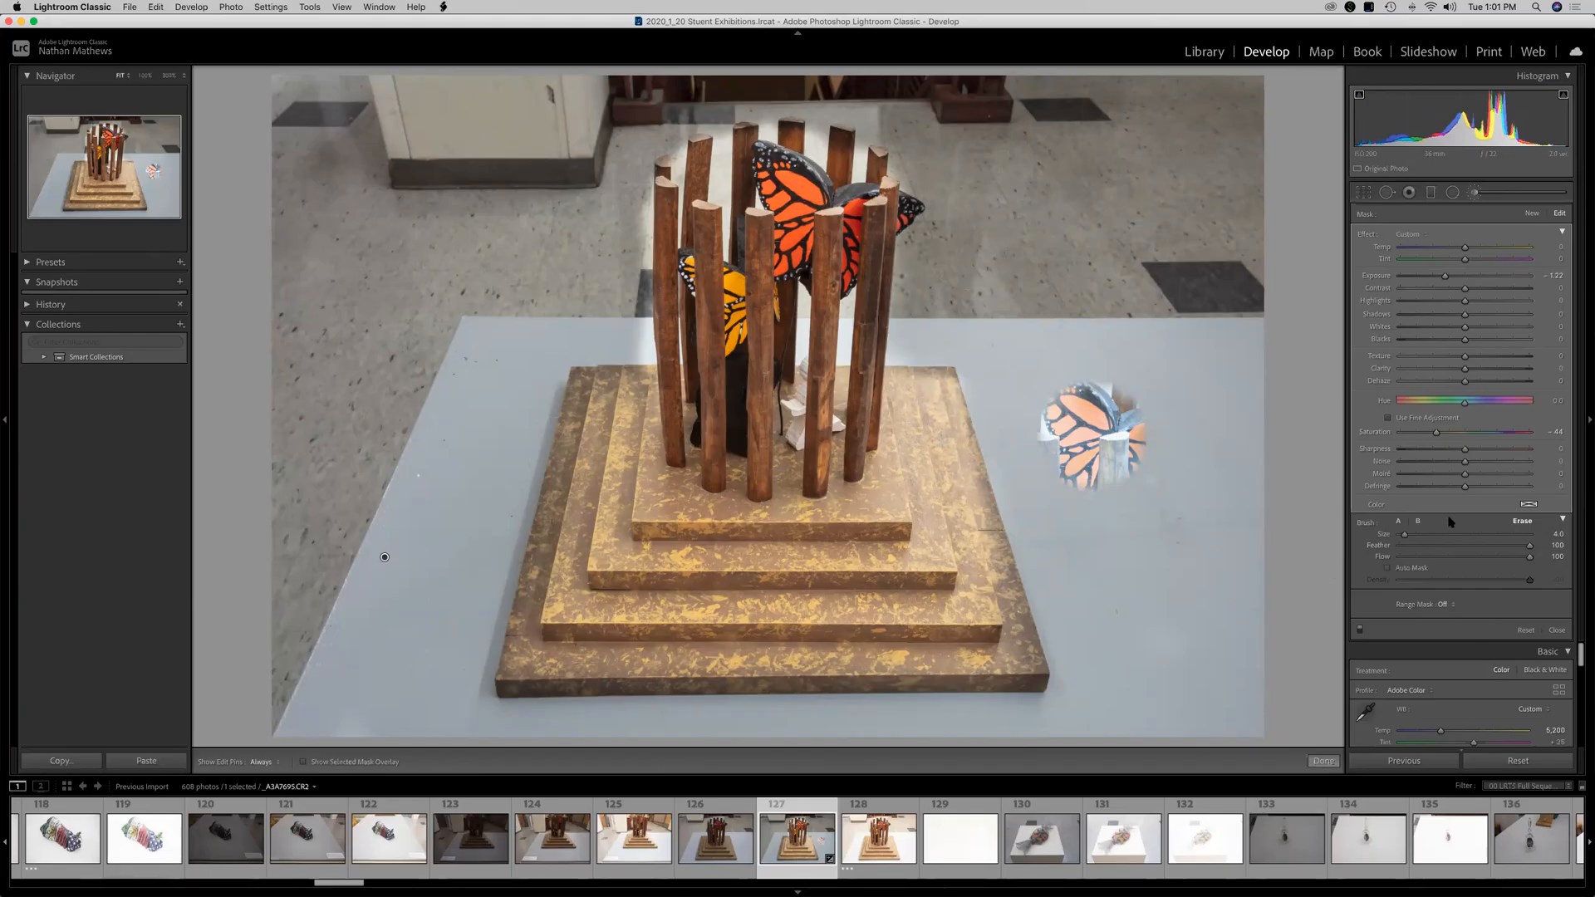
left_click(1557, 630)
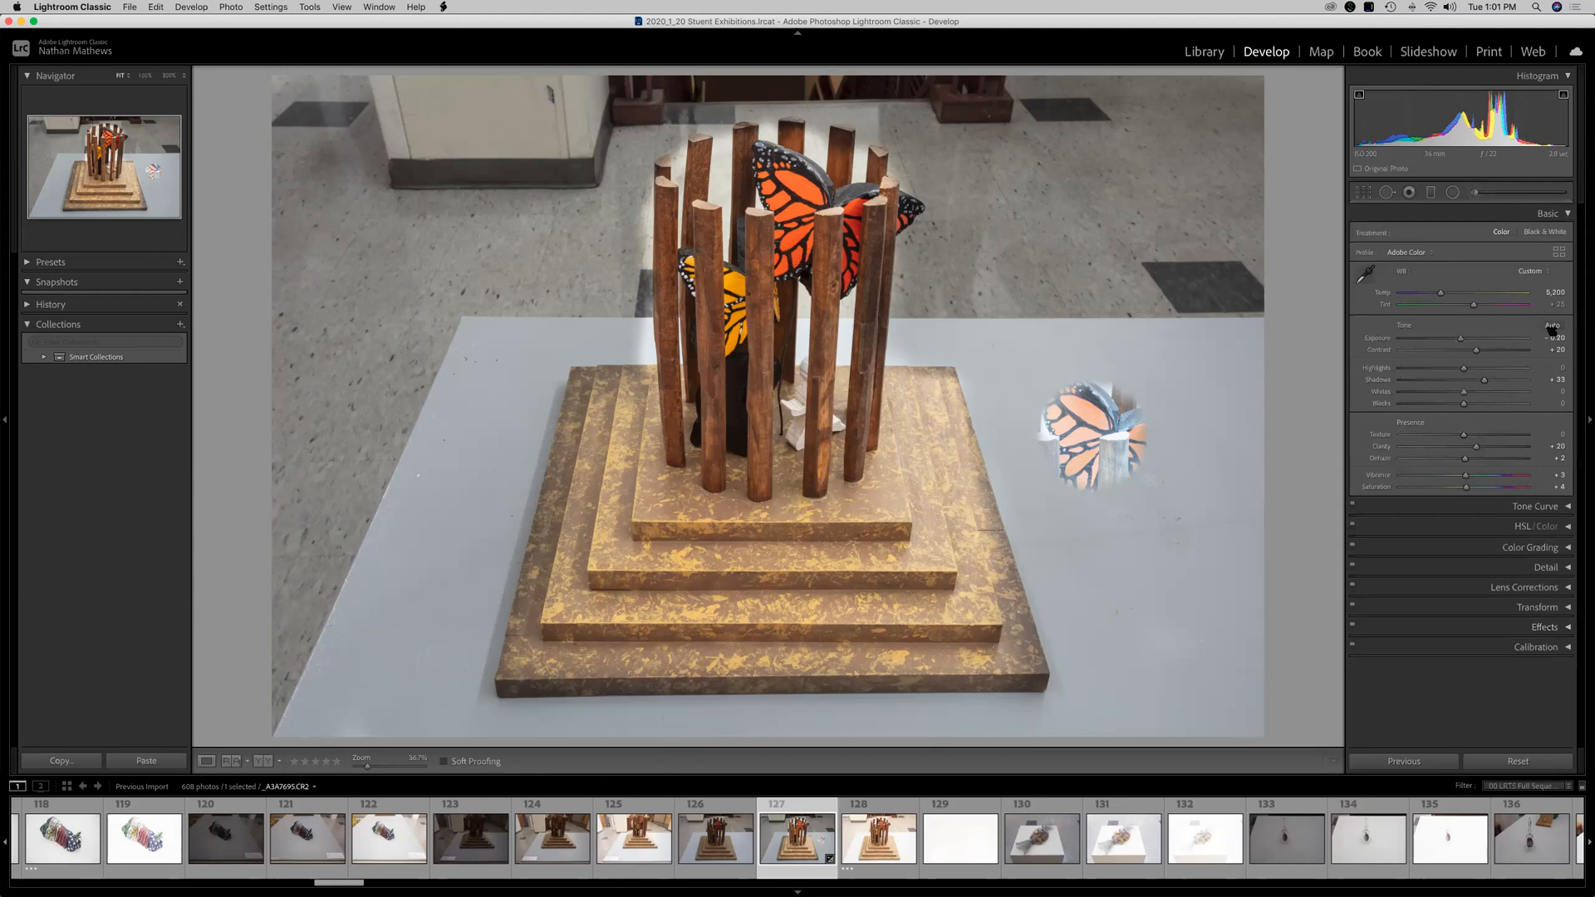
Brighten the wooden base with a new Adjustment Brush at Exposure 1.30, then close the brush.
left_click(1476, 194)
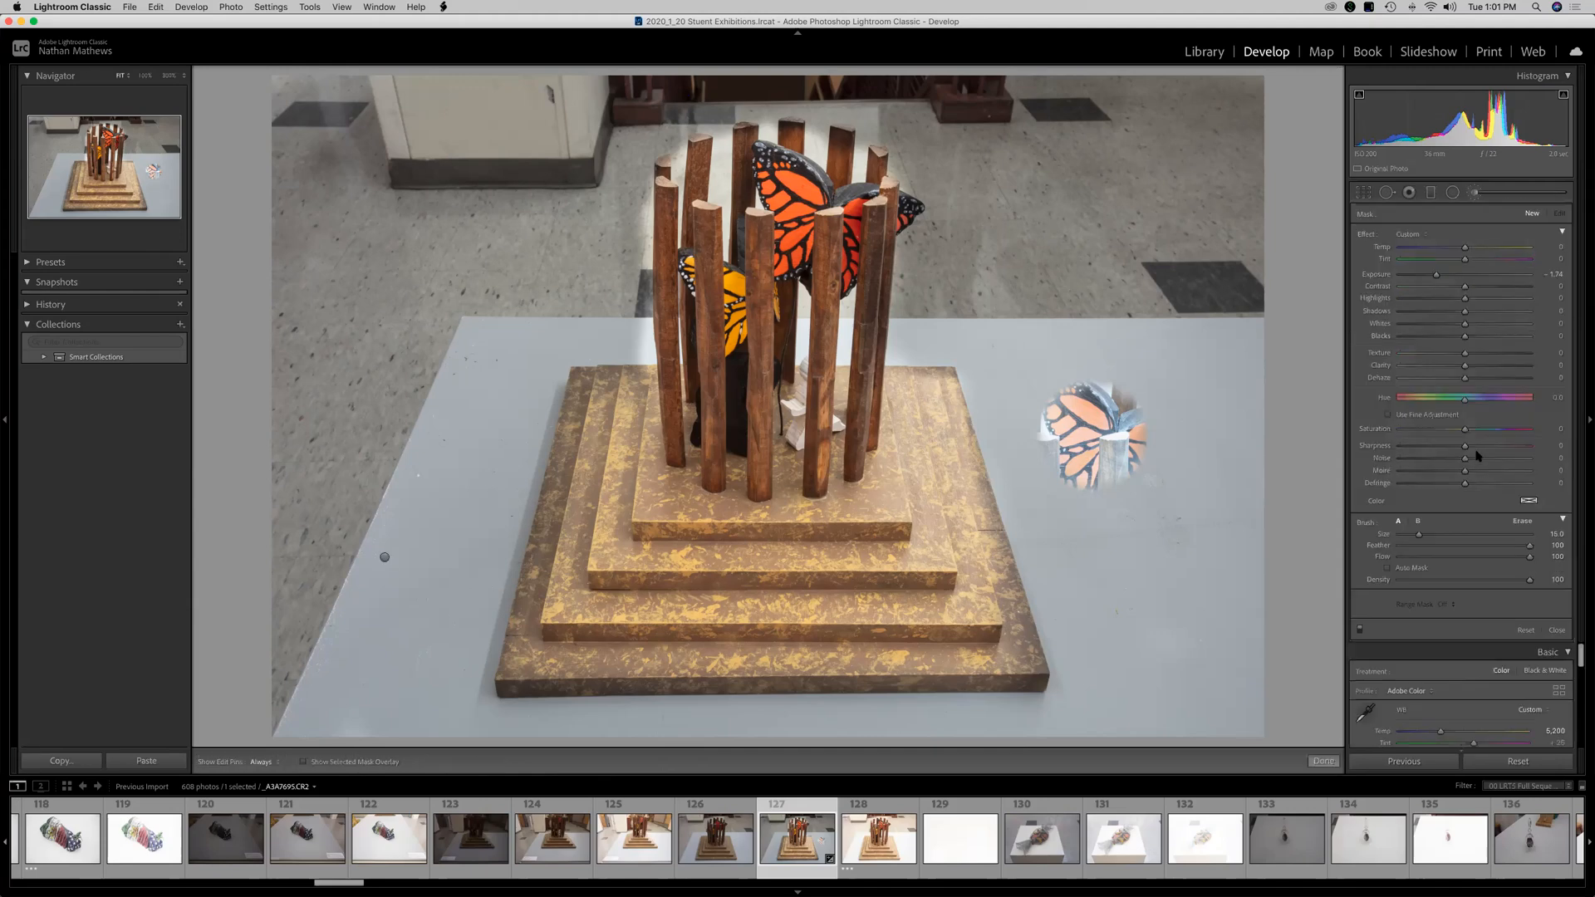
left_click(781, 559)
left_click_drag(1464, 275, 1490, 283)
mouse_move(787, 559)
left_mouse_down()
mouse_move(909, 535)
mouse_move(957, 568)
mouse_move(721, 643)
mouse_move(607, 422)
mouse_move(731, 574)
mouse_move(540, 697)
mouse_move(532, 398)
mouse_move(598, 358)
left_mouse_up()
key("h")
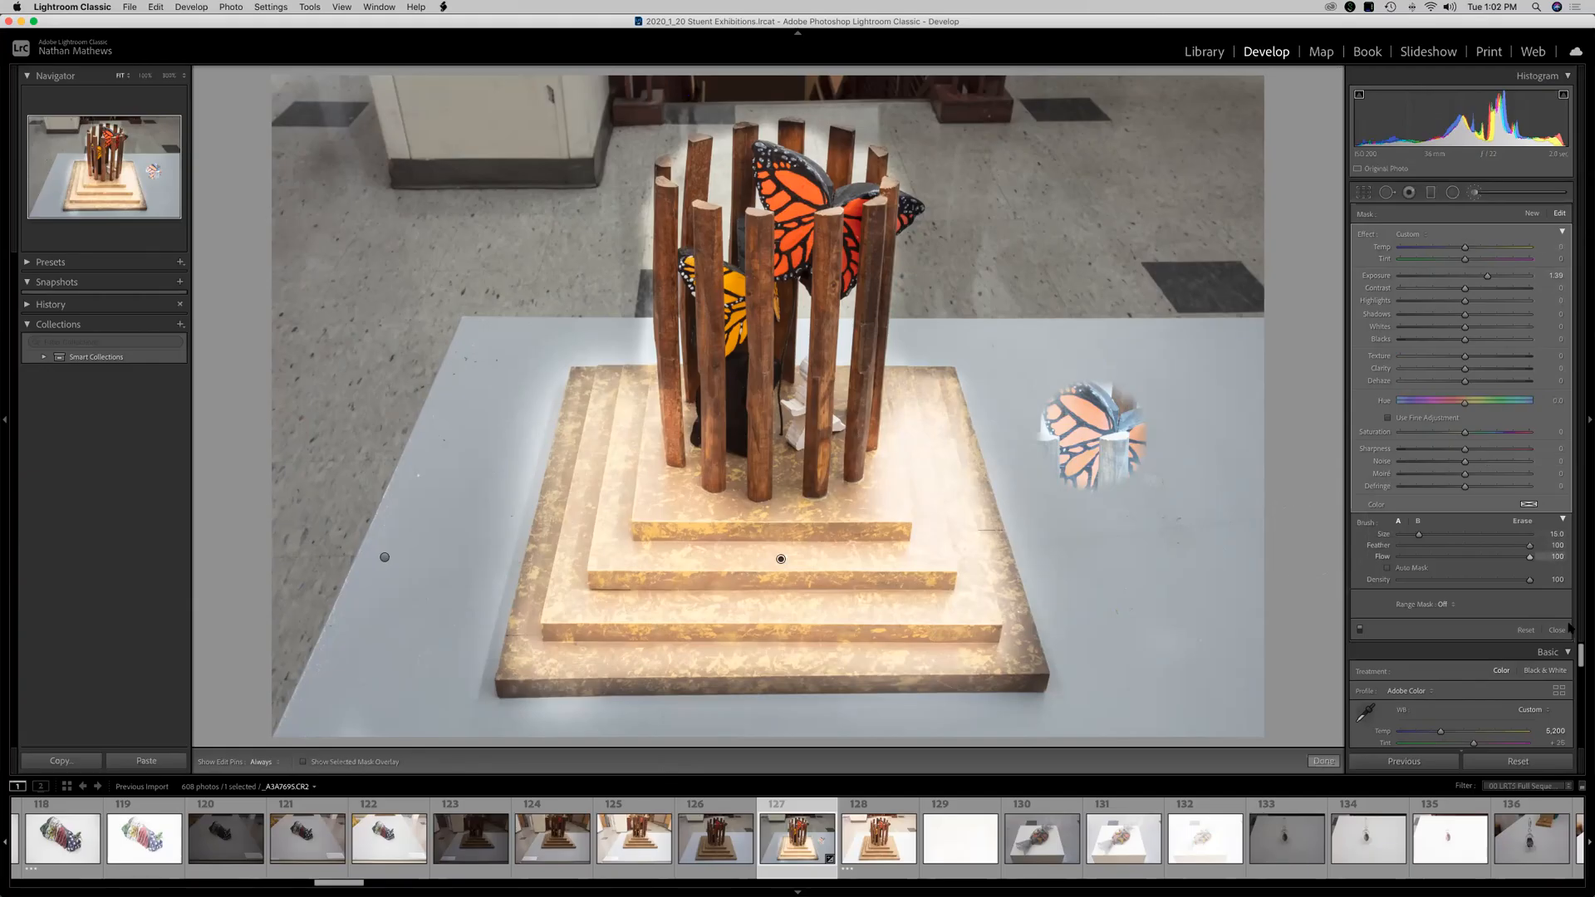
left_click(1557, 631)
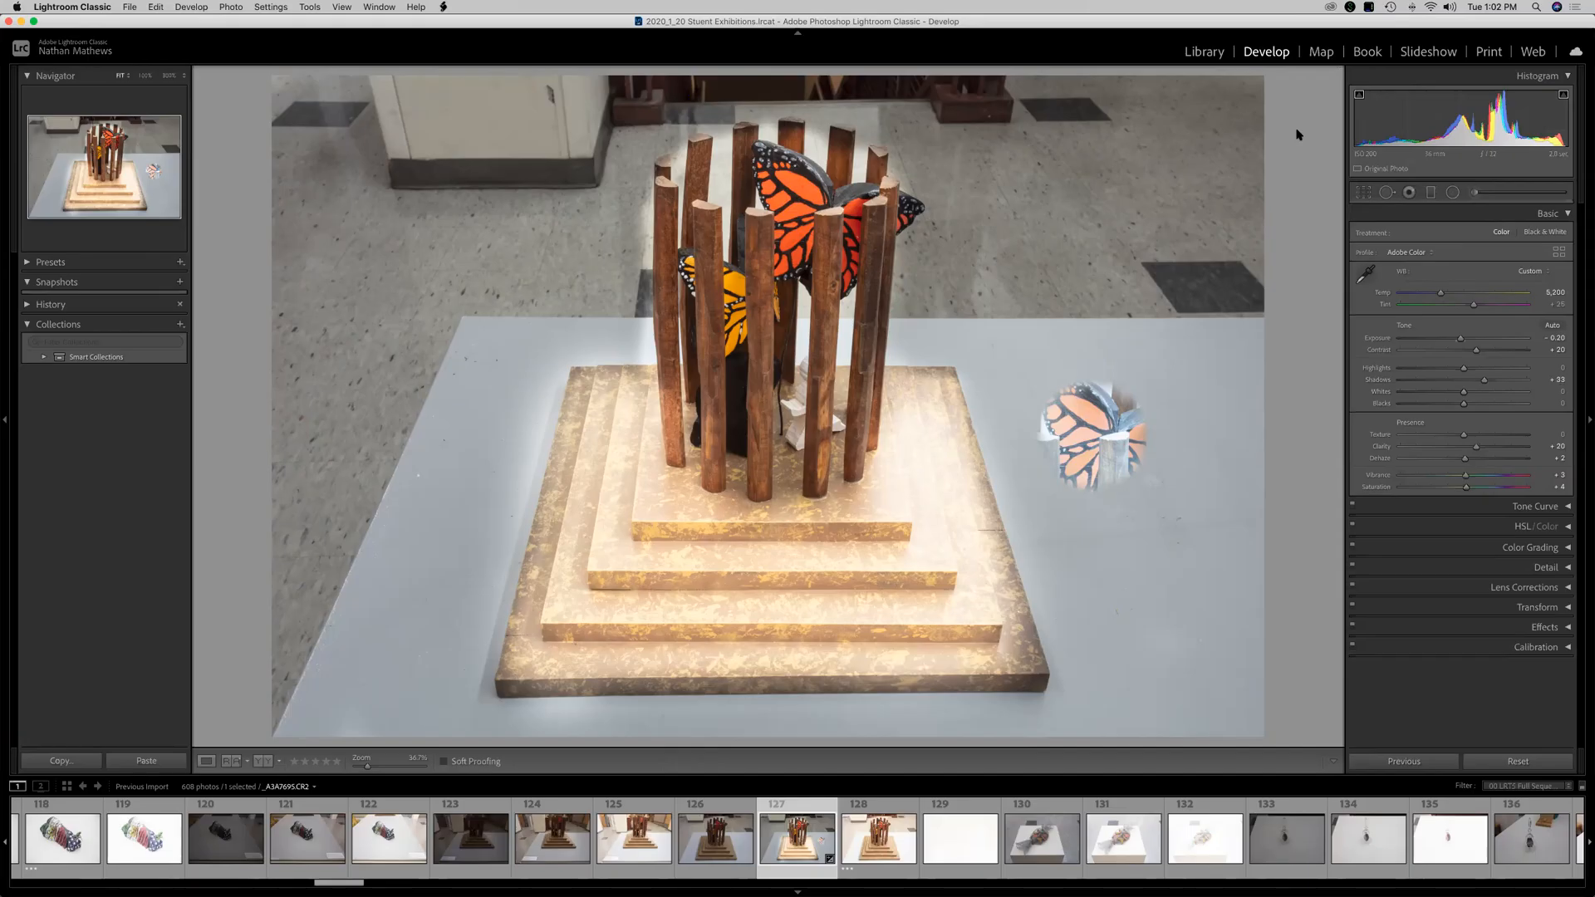
Switch to the Library and open the Export dialog for the selected photo.
left_click(1216, 52)
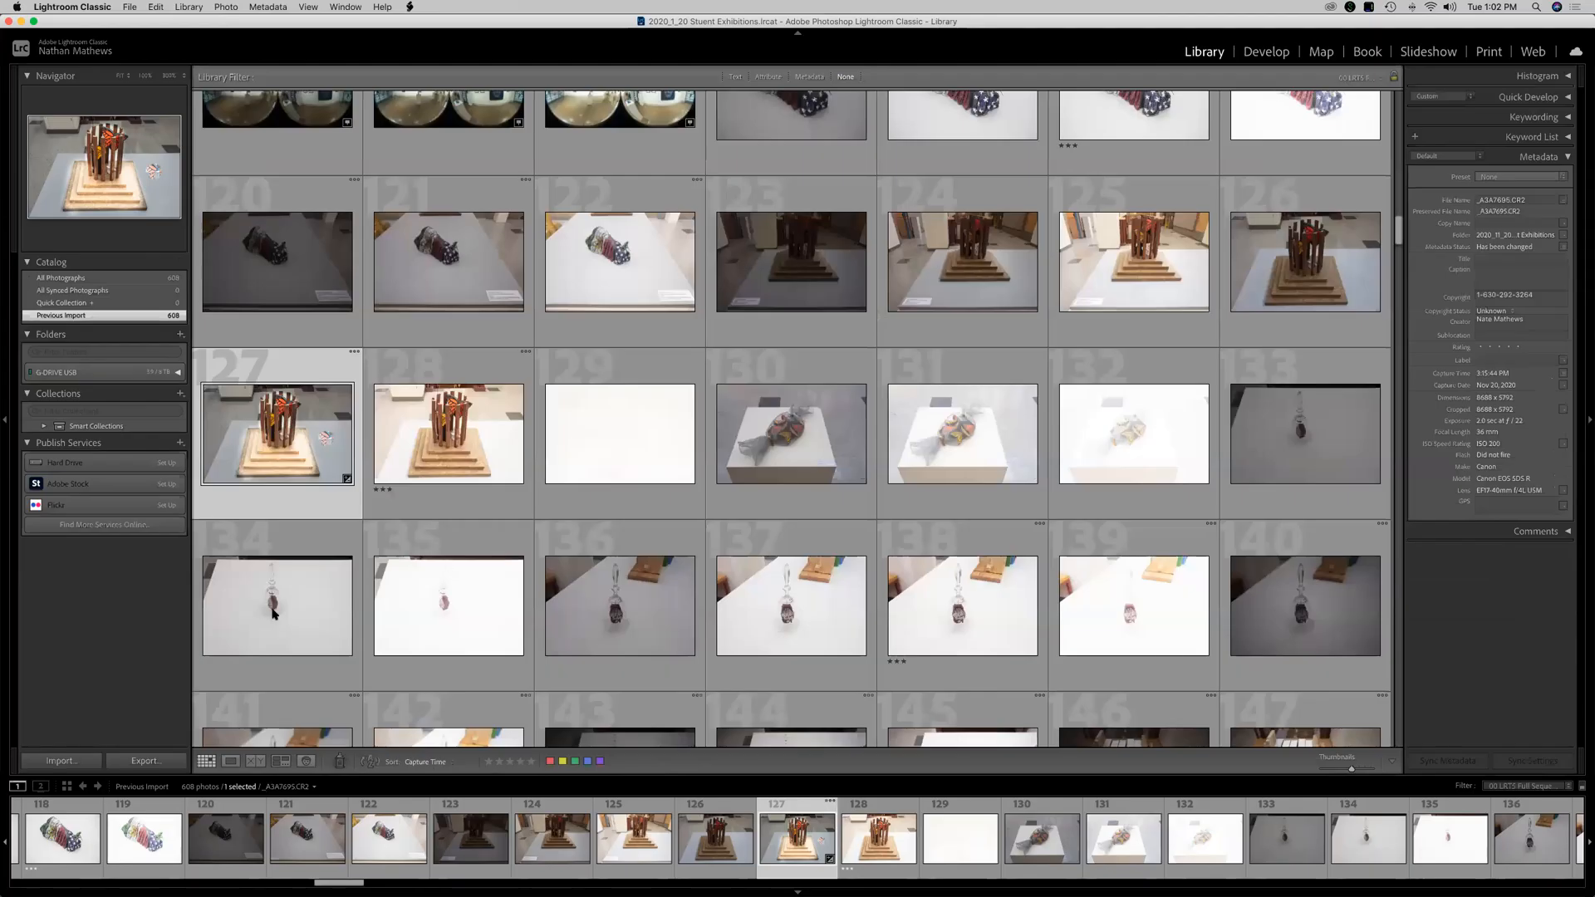
left_click(154, 762)
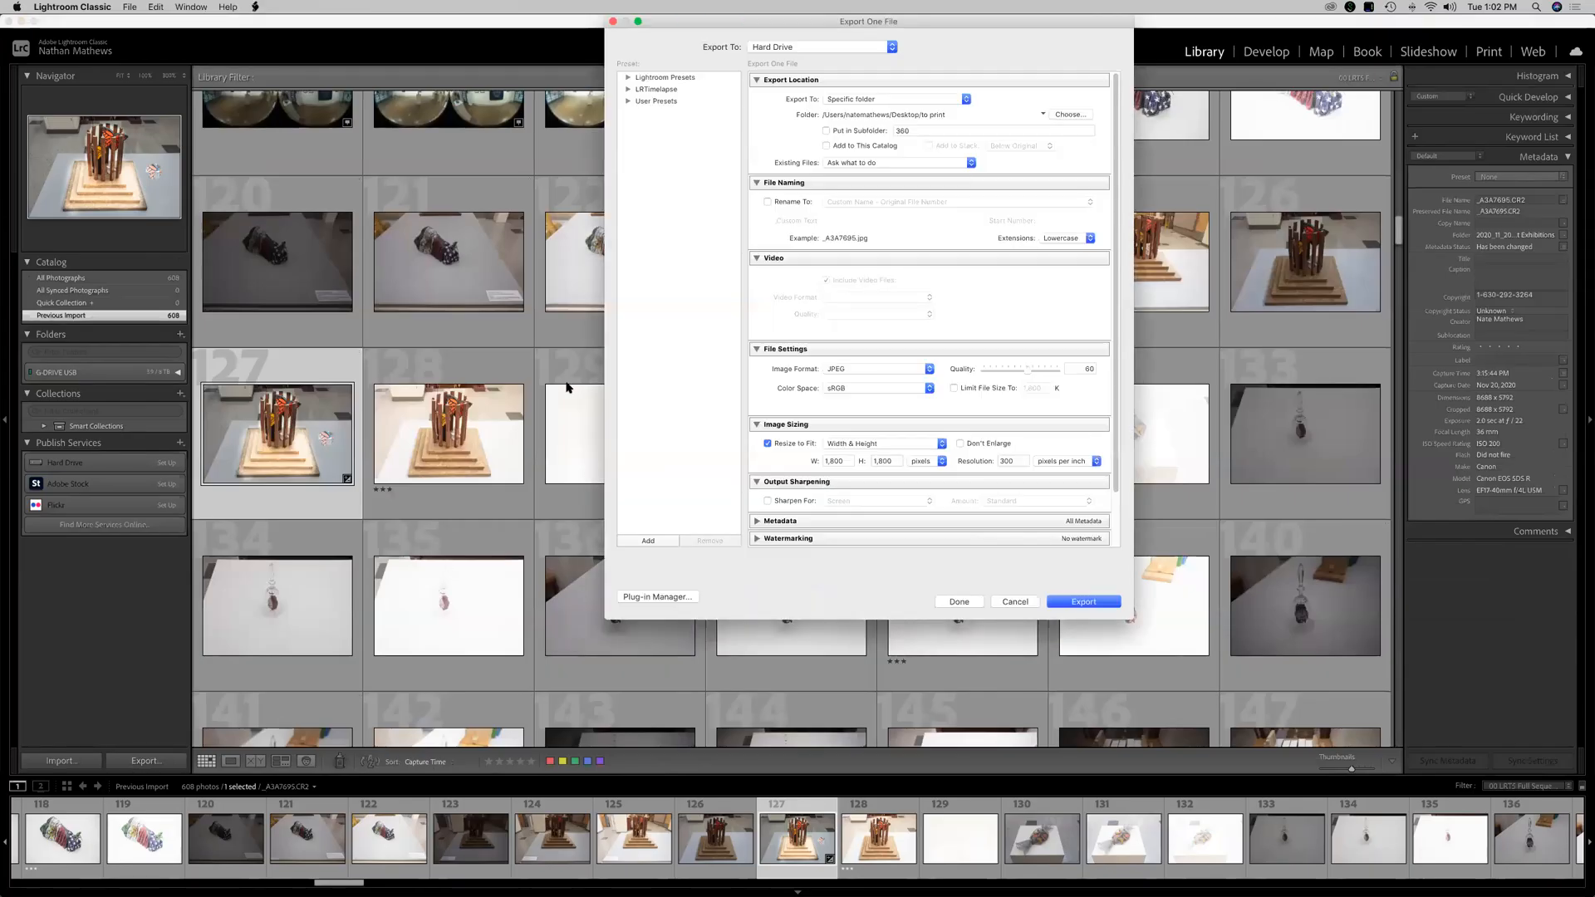
left_click_drag(1113, 21, 590, 99)
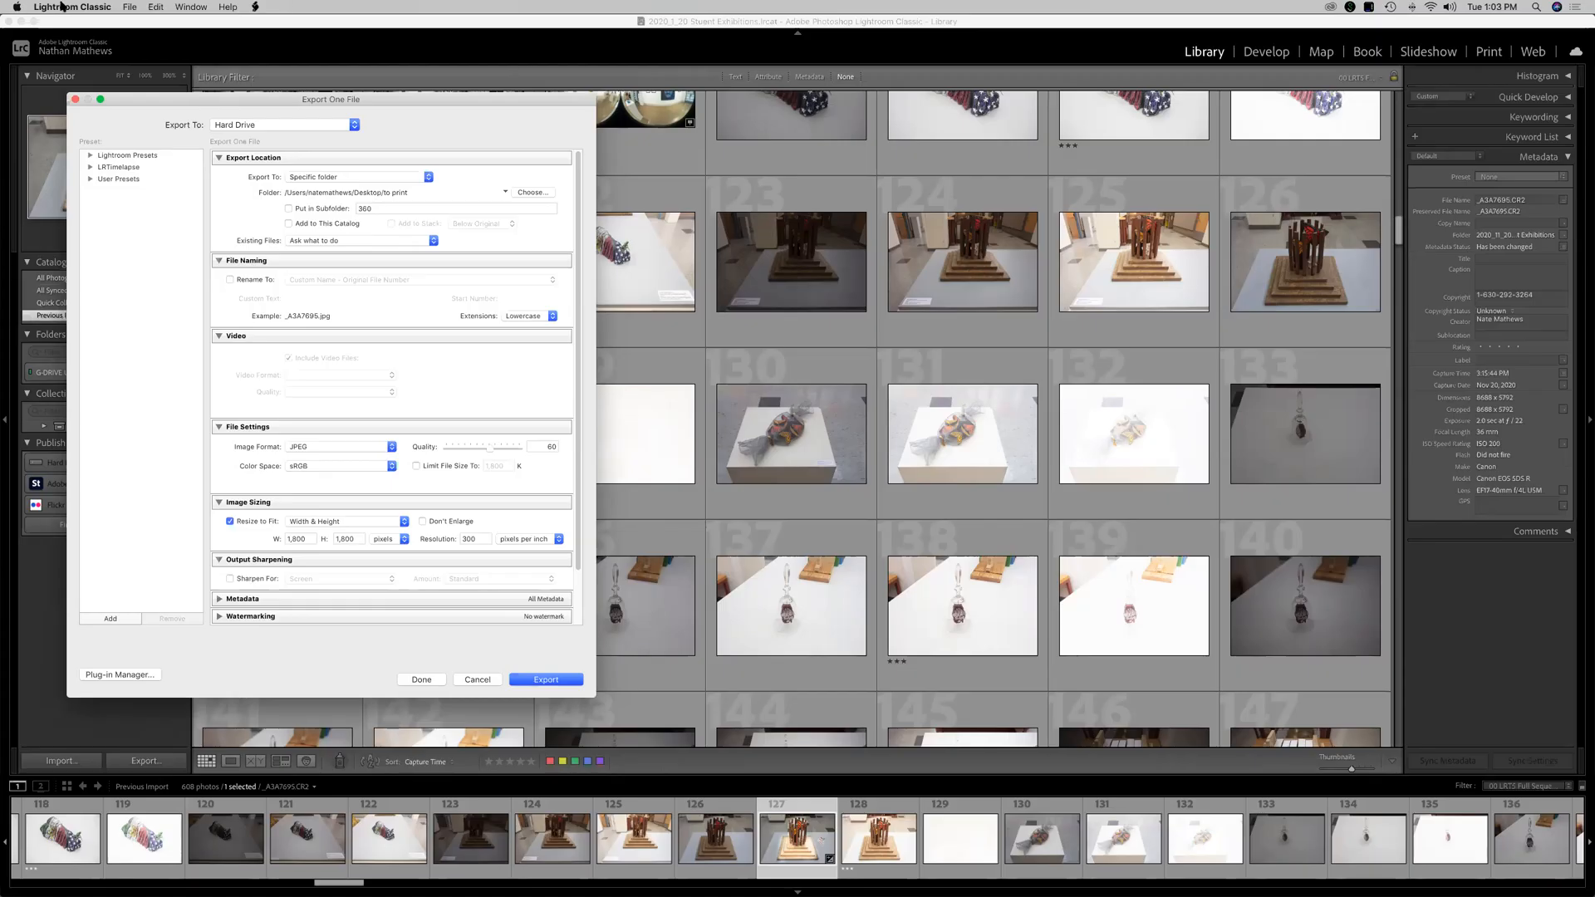
Browse the external drive's folders in Finder to locate the 2020_11_20 Student Exhibitions photo folder.
left_click(532, 192)
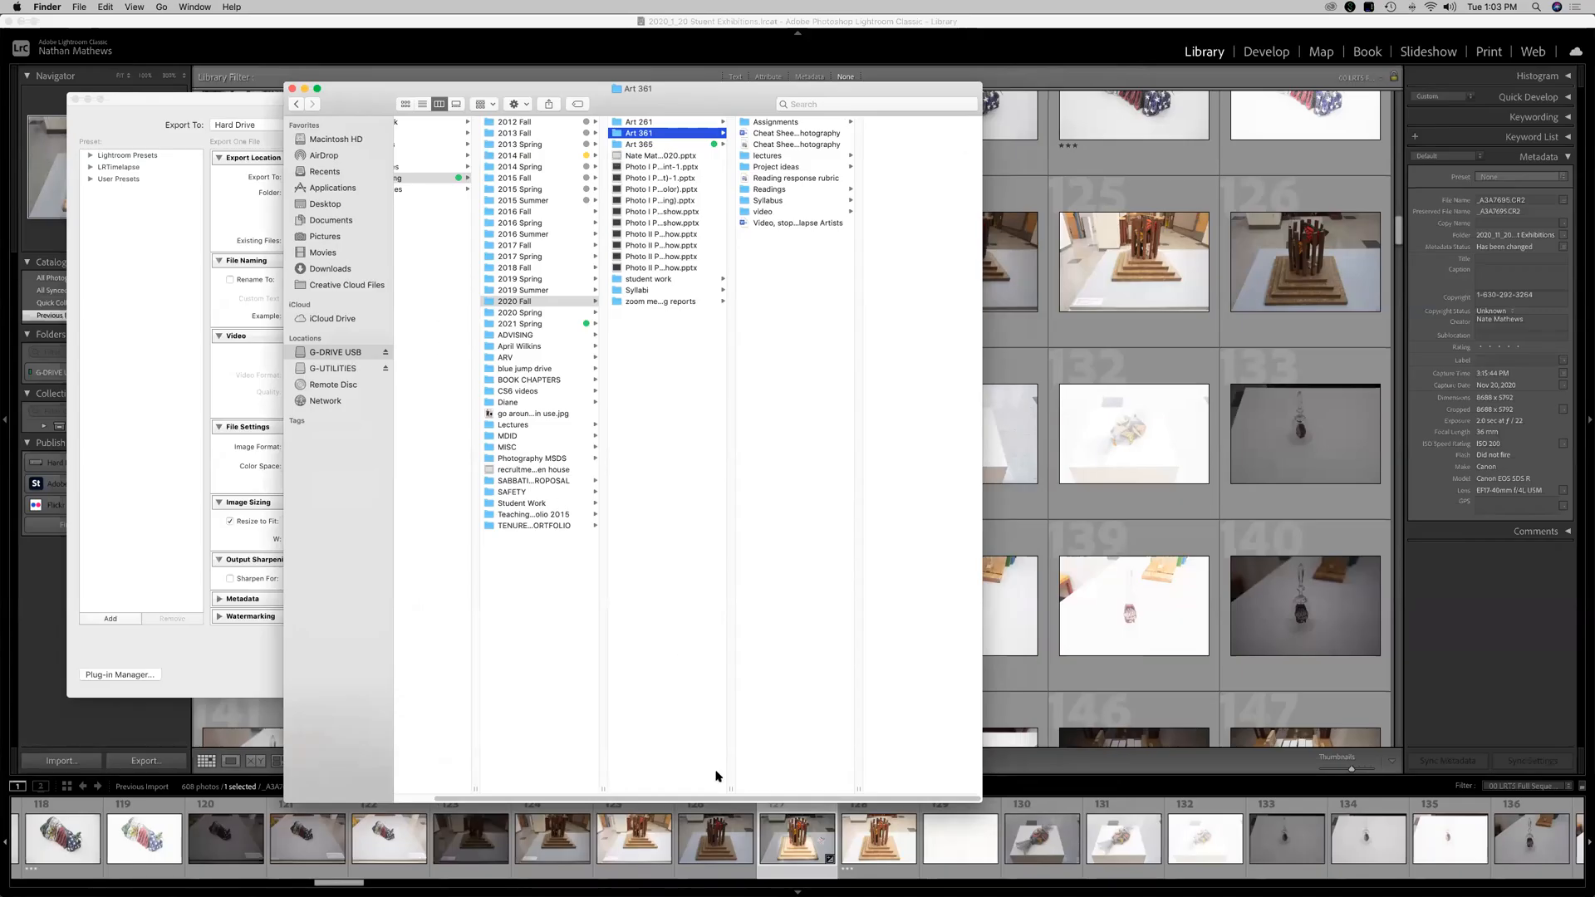
left_click_drag(721, 800, 588, 778)
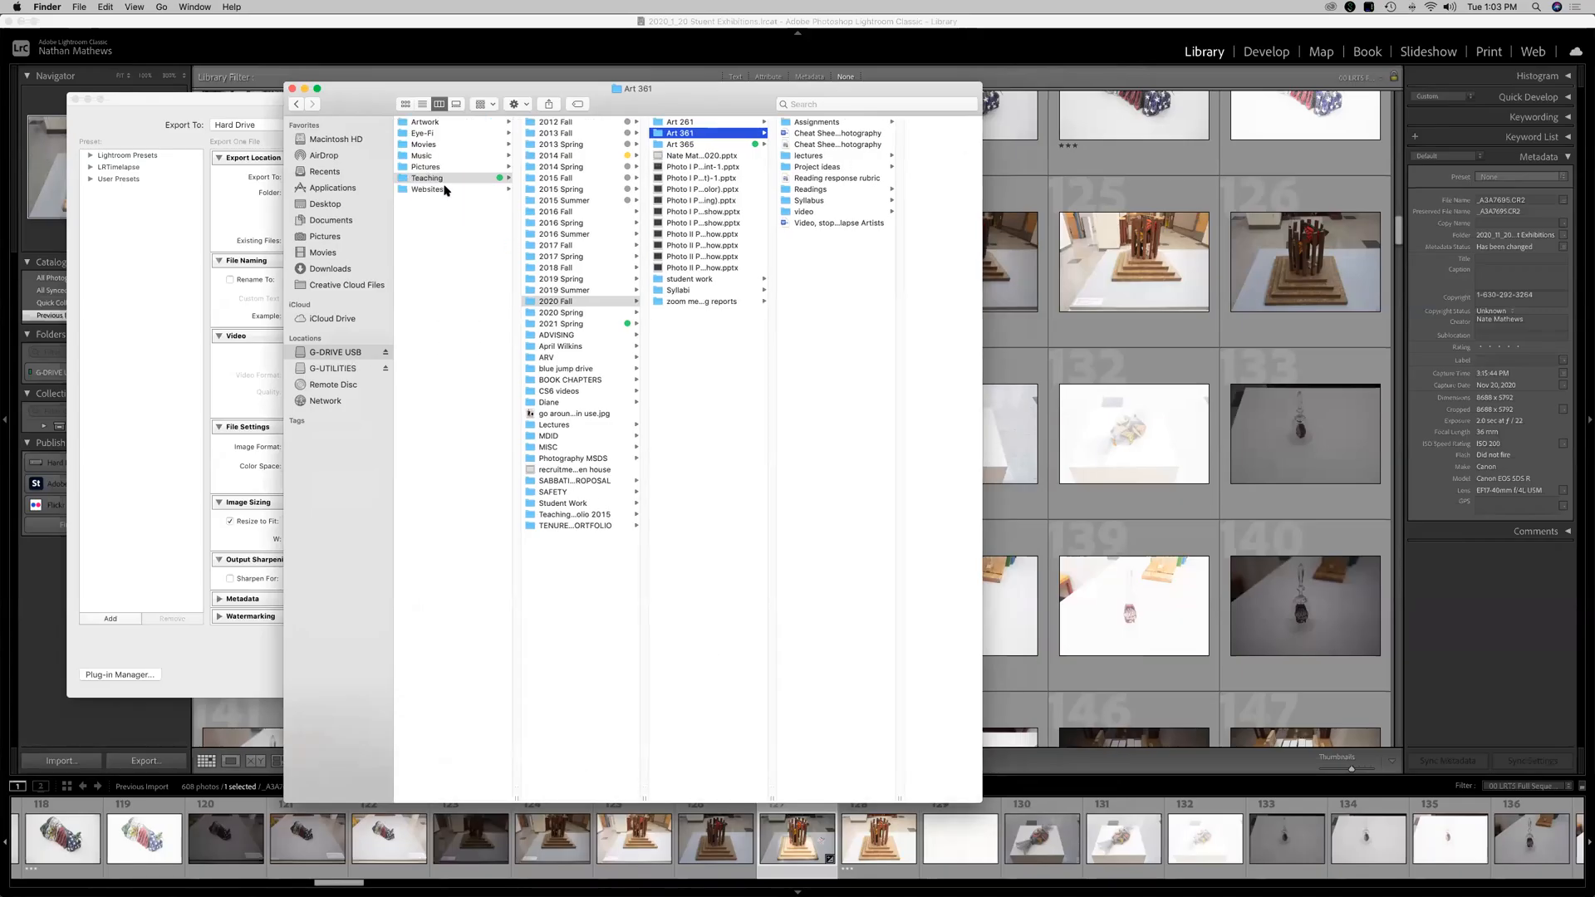
left_click(433, 133)
scroll(638, 544, "down", 3)
scroll(638, 544, "down", 20)
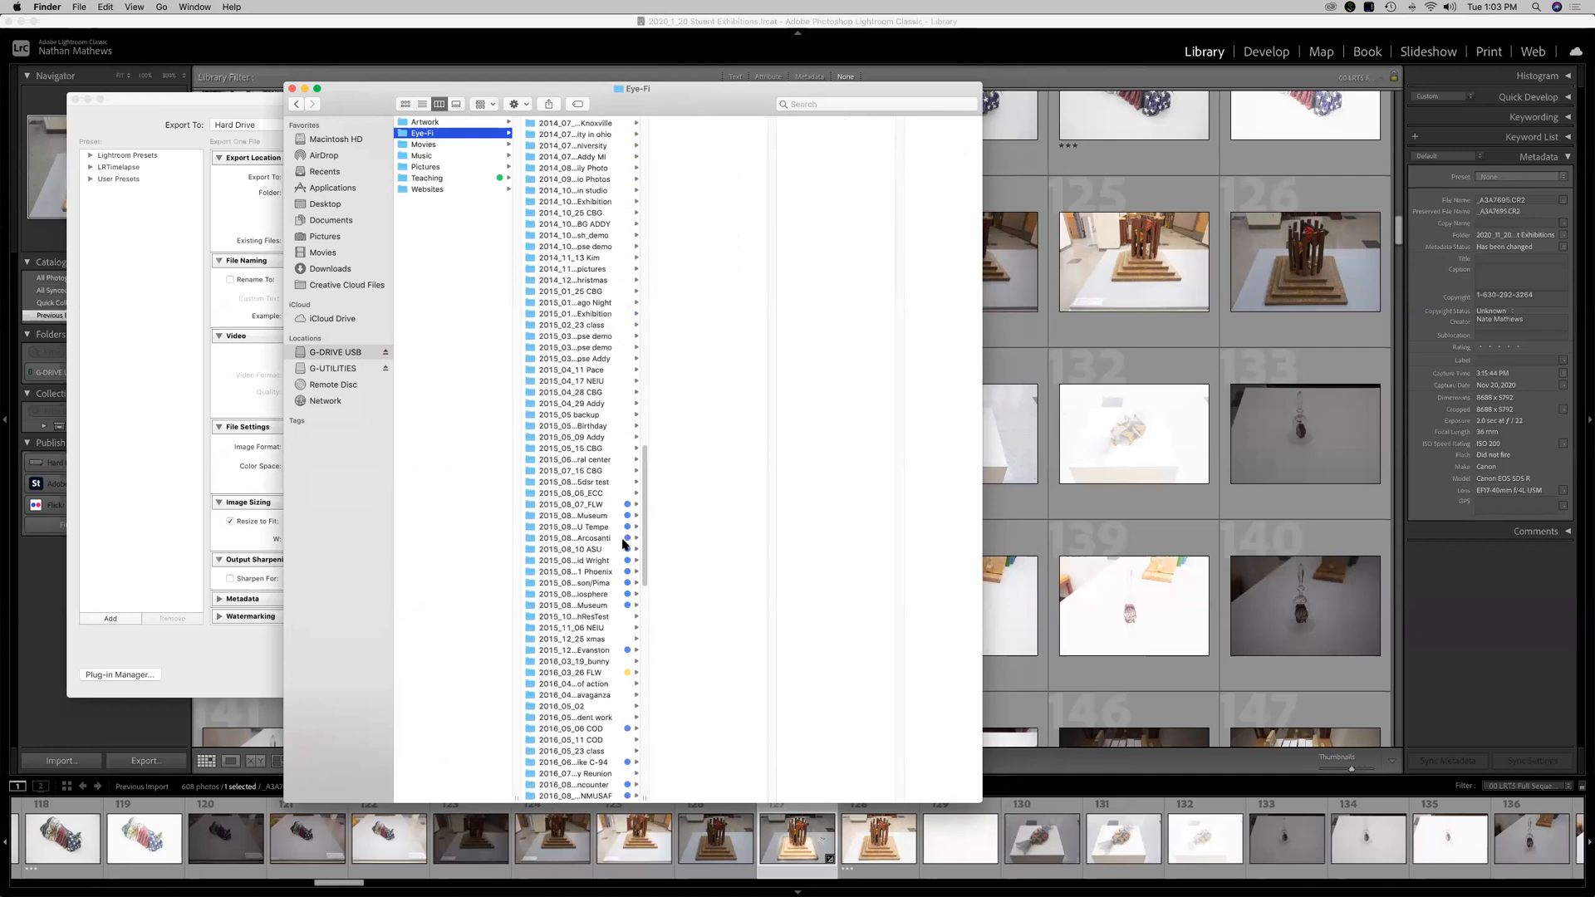
left_click(584, 753)
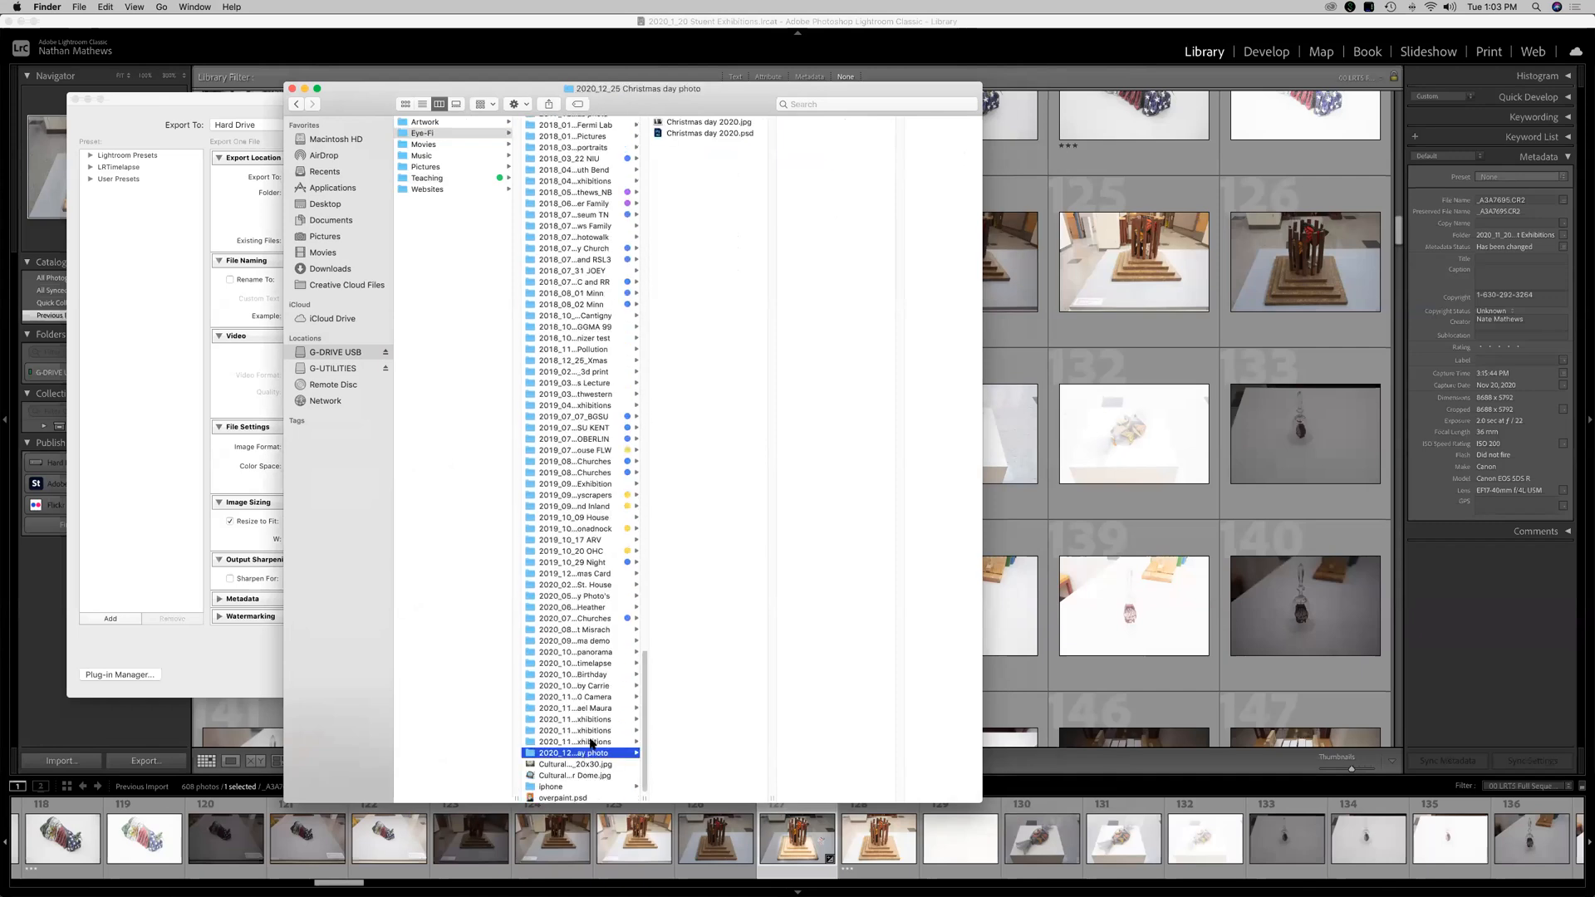
left_click(591, 742)
left_click(712, 496)
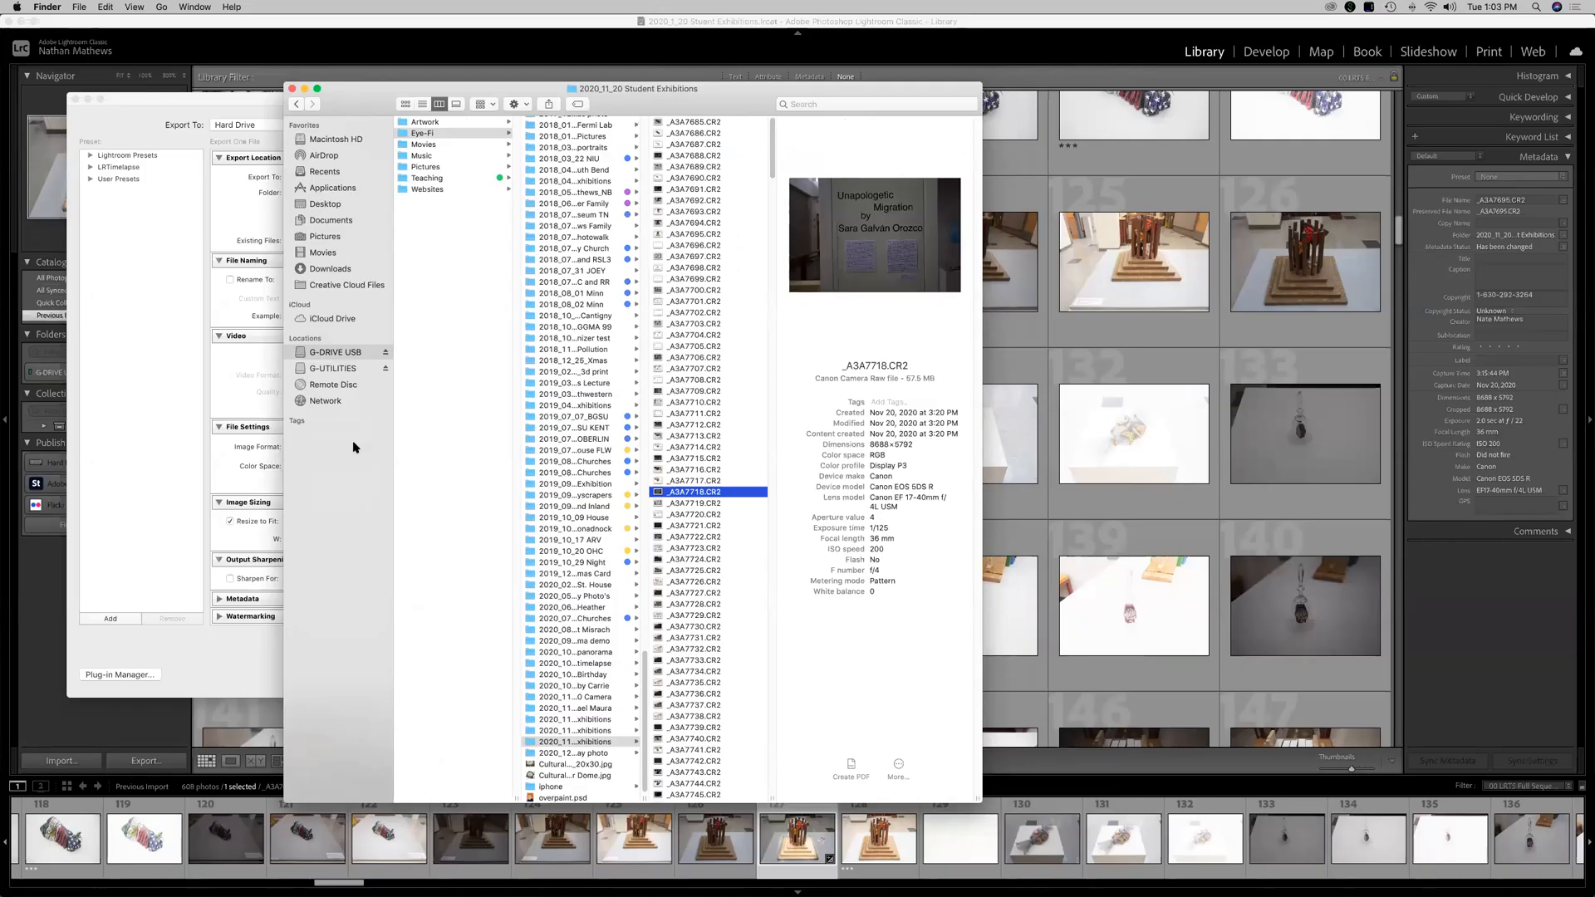
Return to the Export dialog and cancel it.
left_click(135, 523)
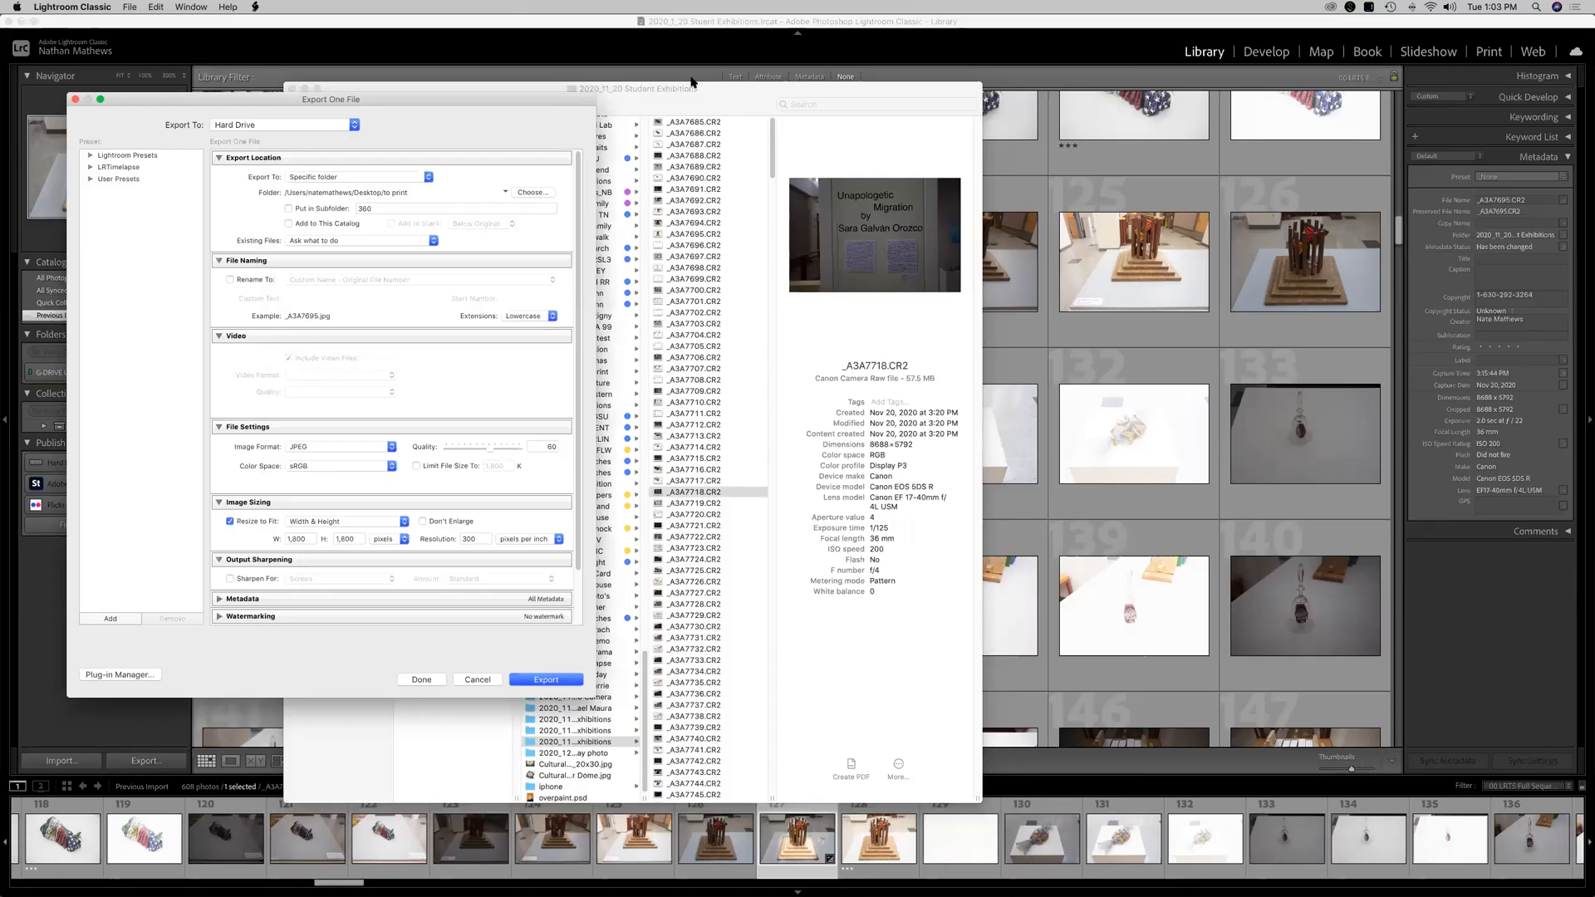
left_click_drag(696, 92, 769, 102)
left_click(364, 100)
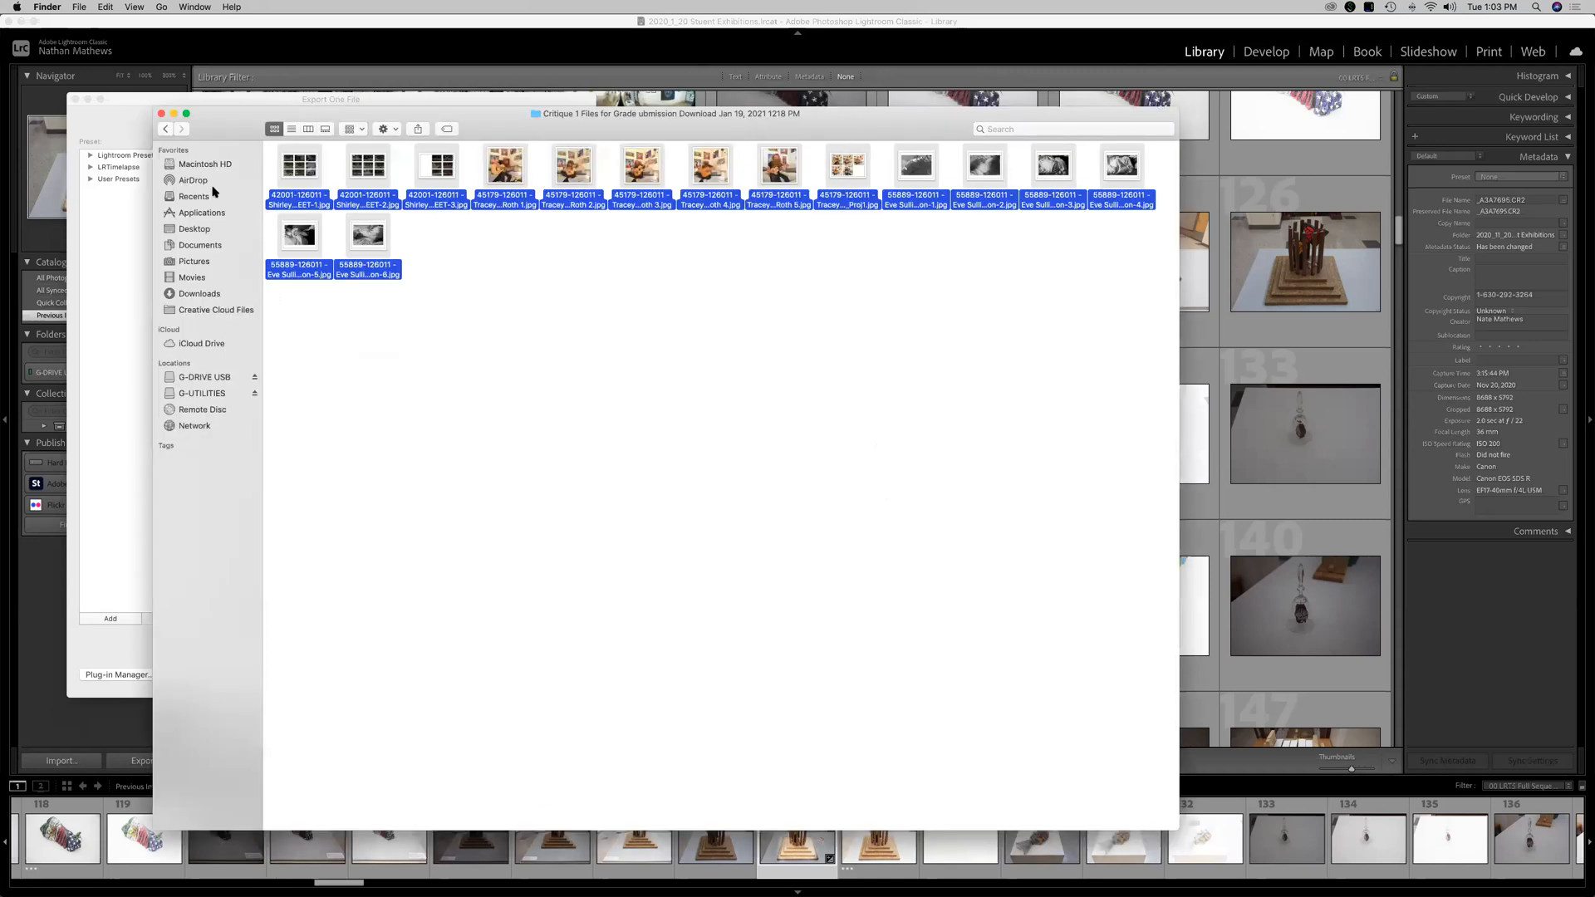
left_click(161, 114)
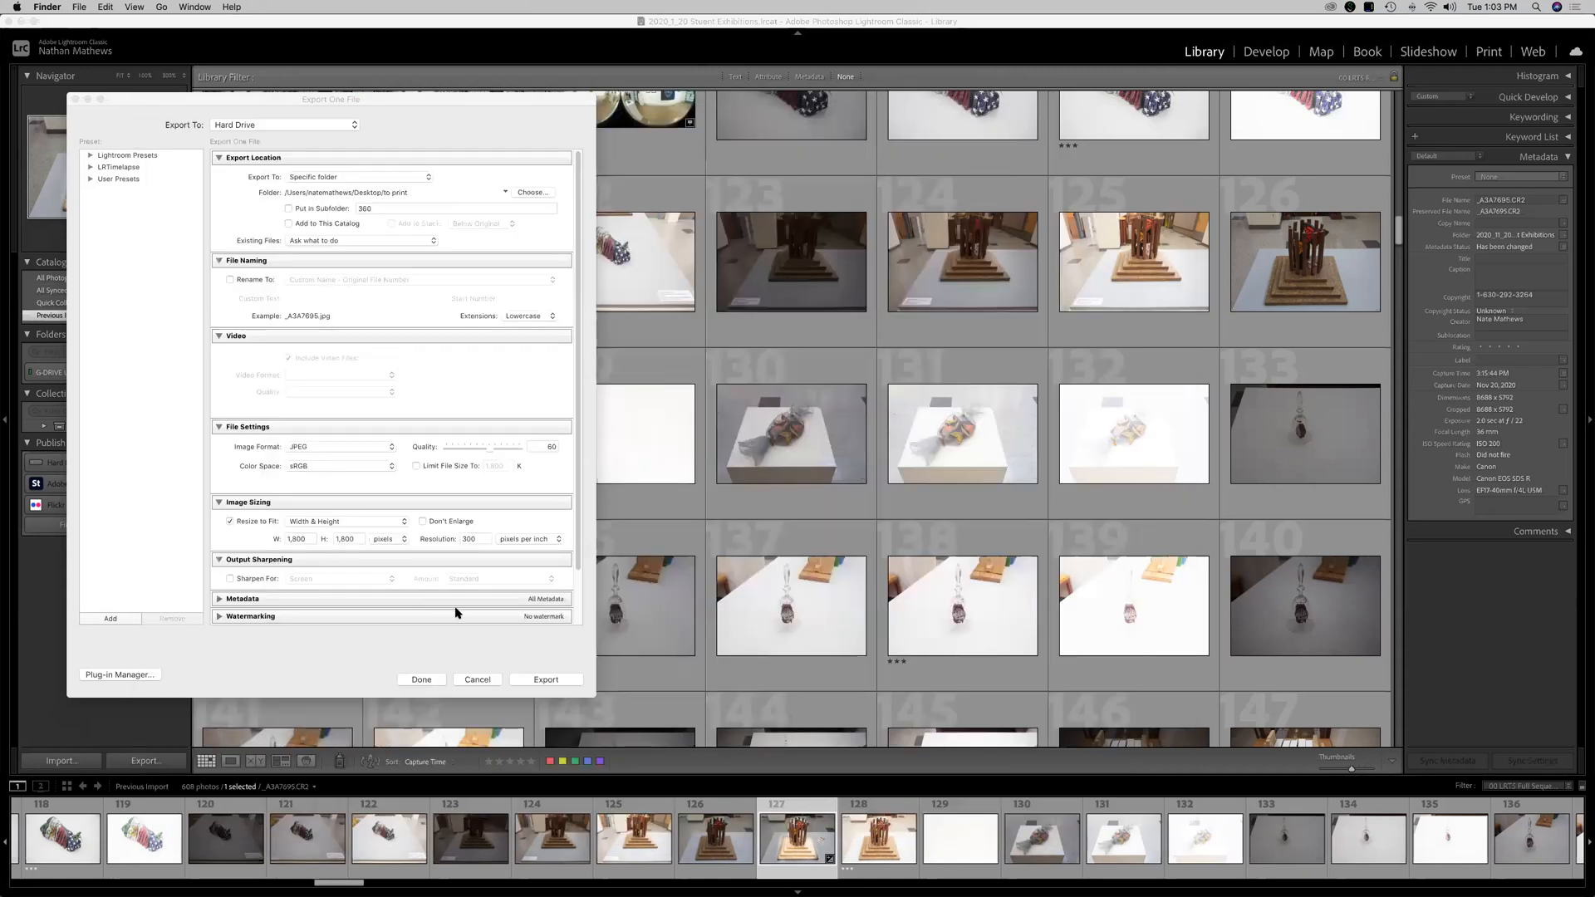
left_click(471, 679)
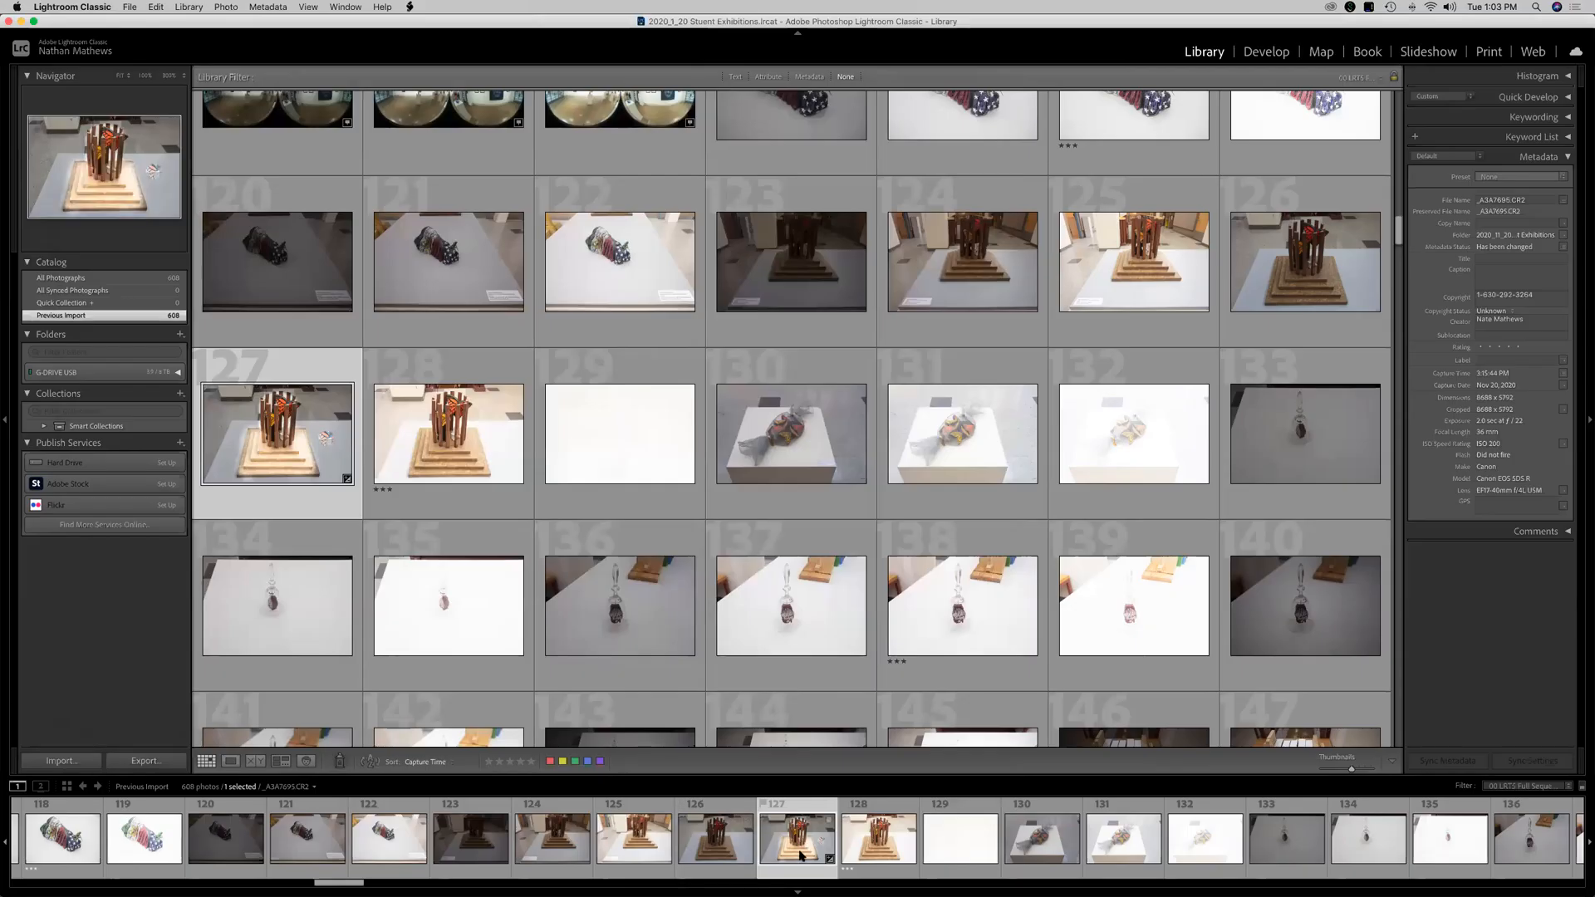
Select several photos in the filmstrip, then select all and deselect all photos.
left_click(690, 853, "super")
left_click(615, 850, "super")
left_click(546, 849, "super")
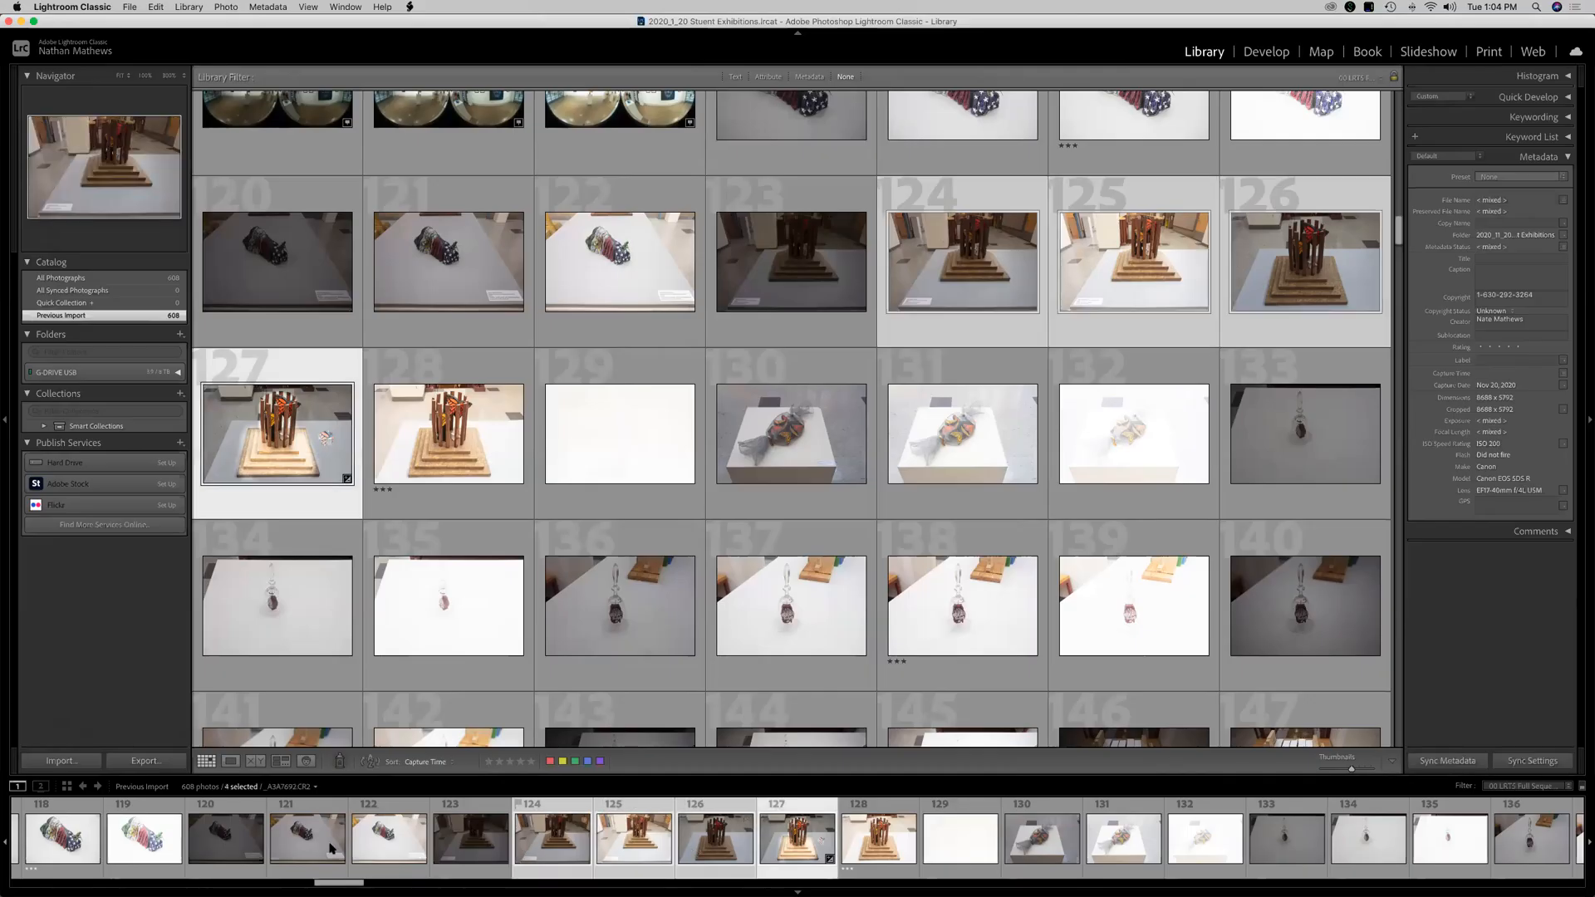
left_click(226, 840, "super")
left_click(1042, 841, "super")
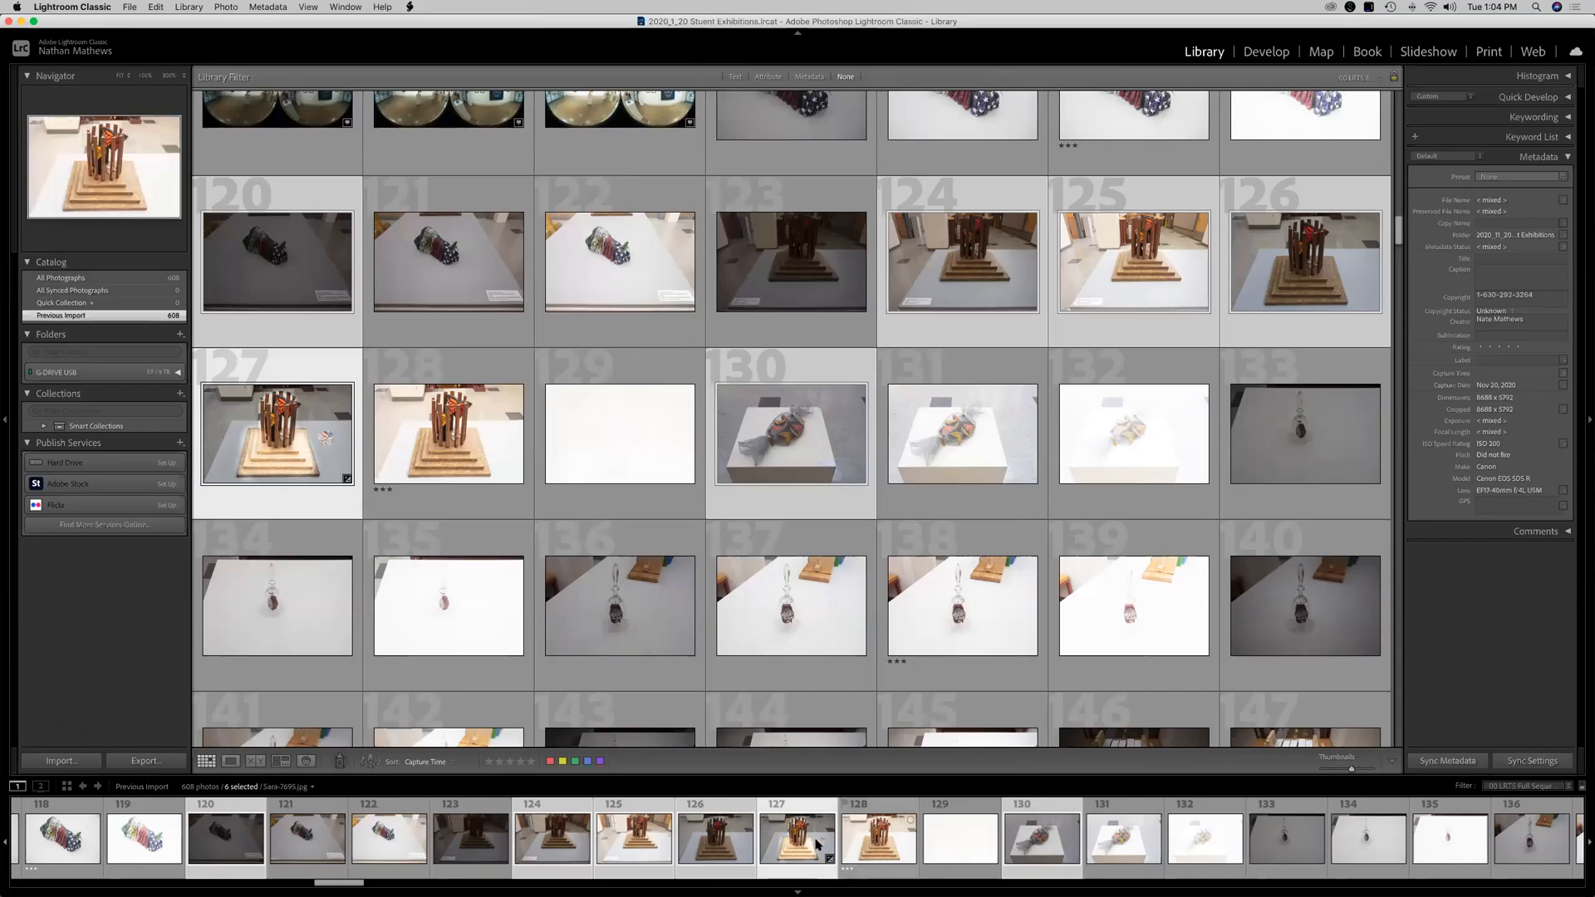
left_click(815, 844)
left_click(1345, 852, "shift")
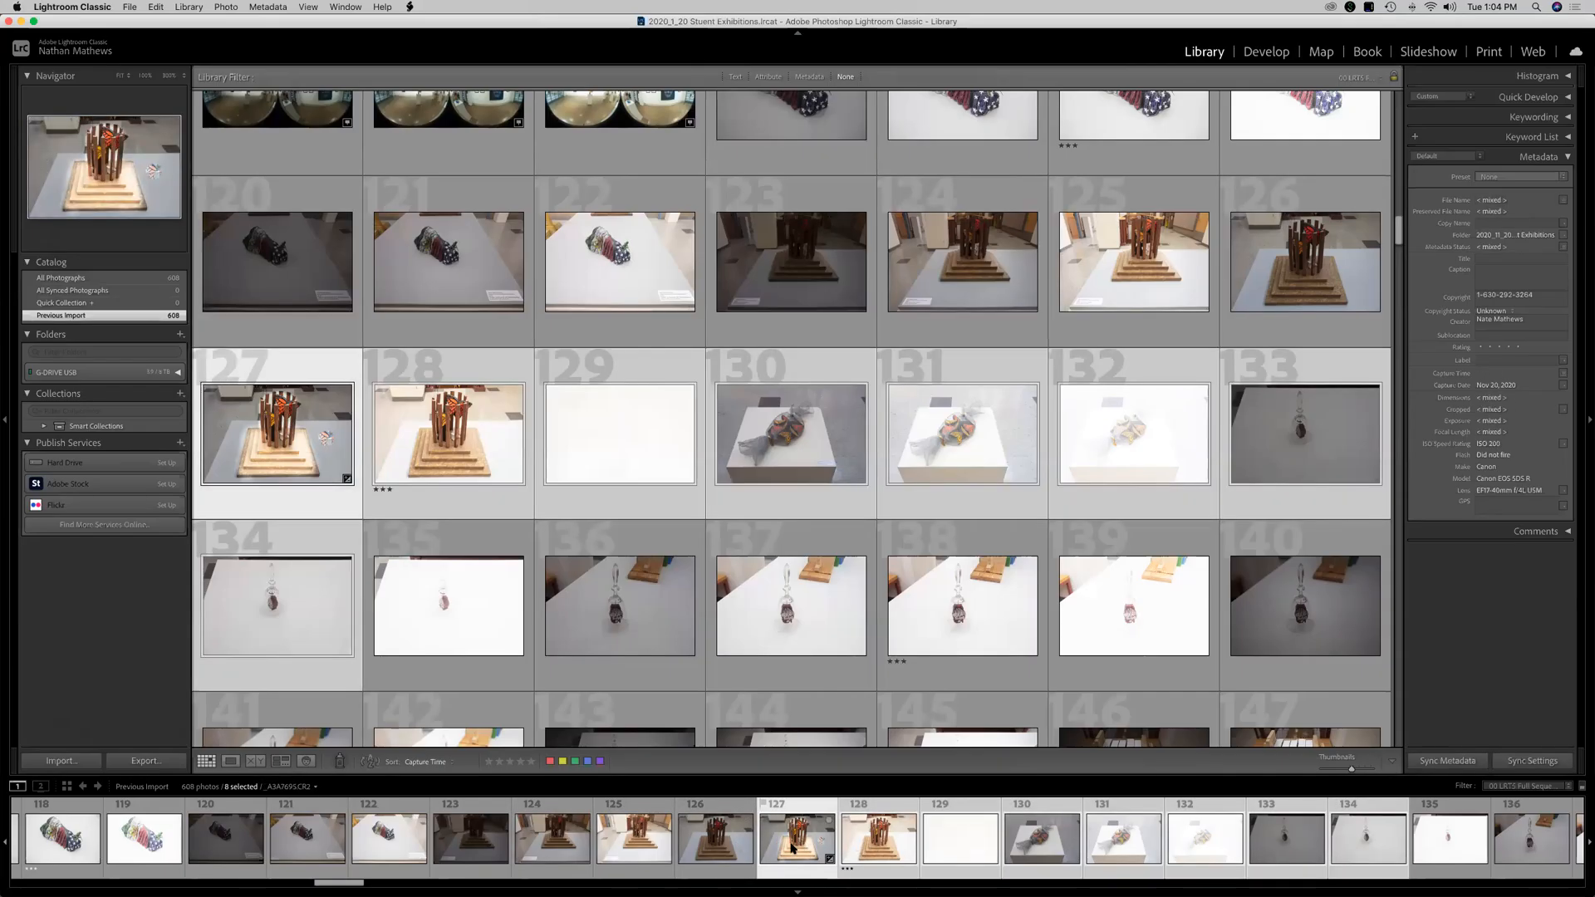
key("super+a")
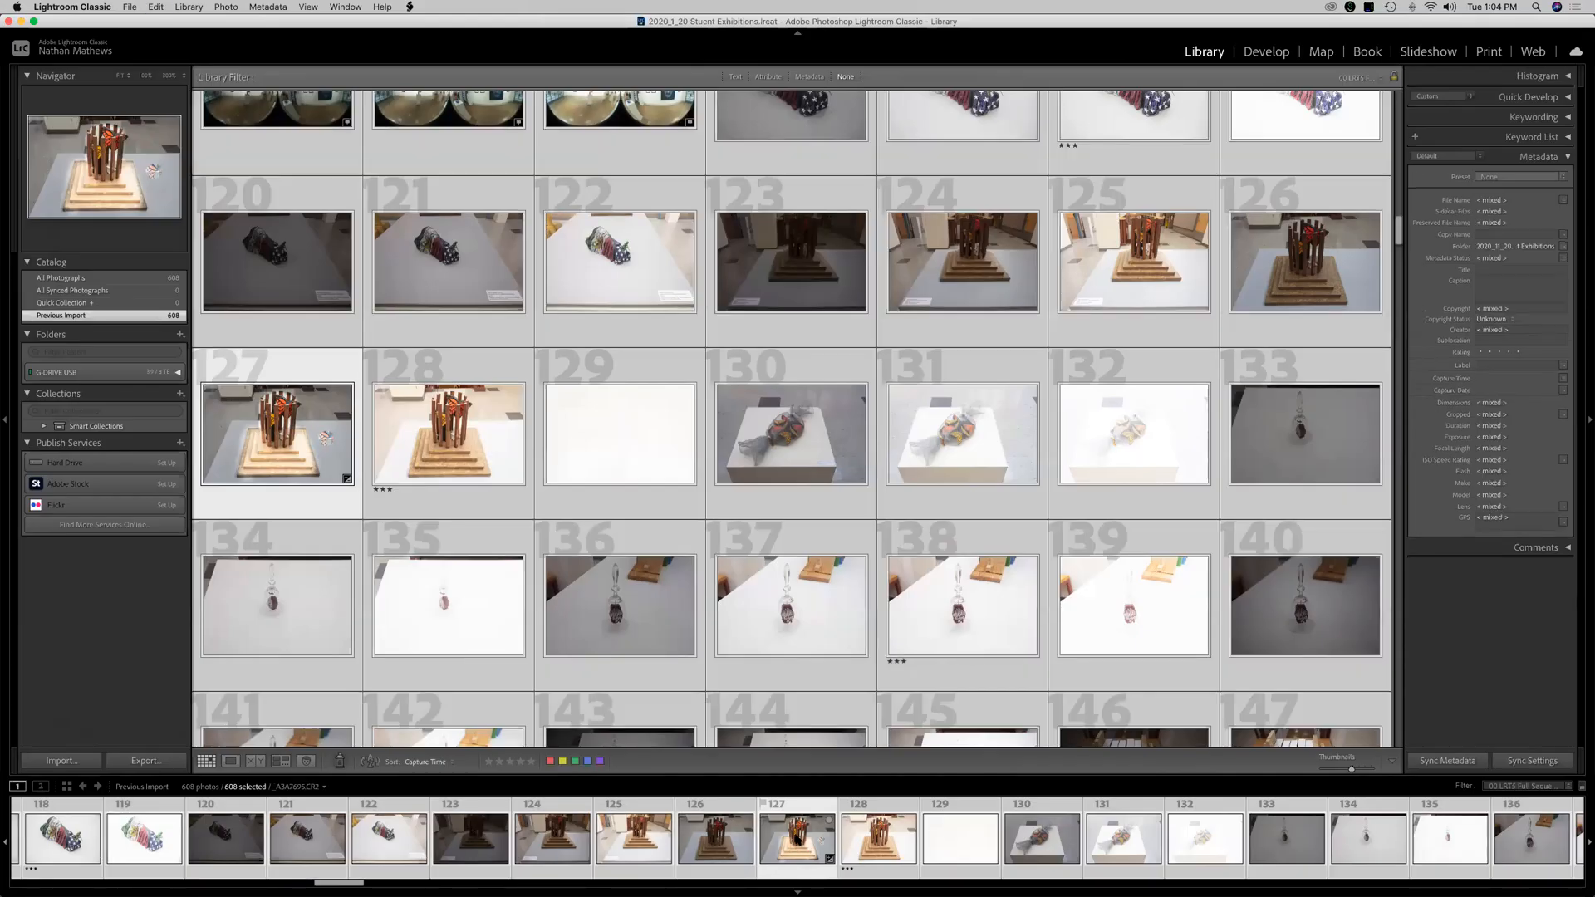
key("super+d")
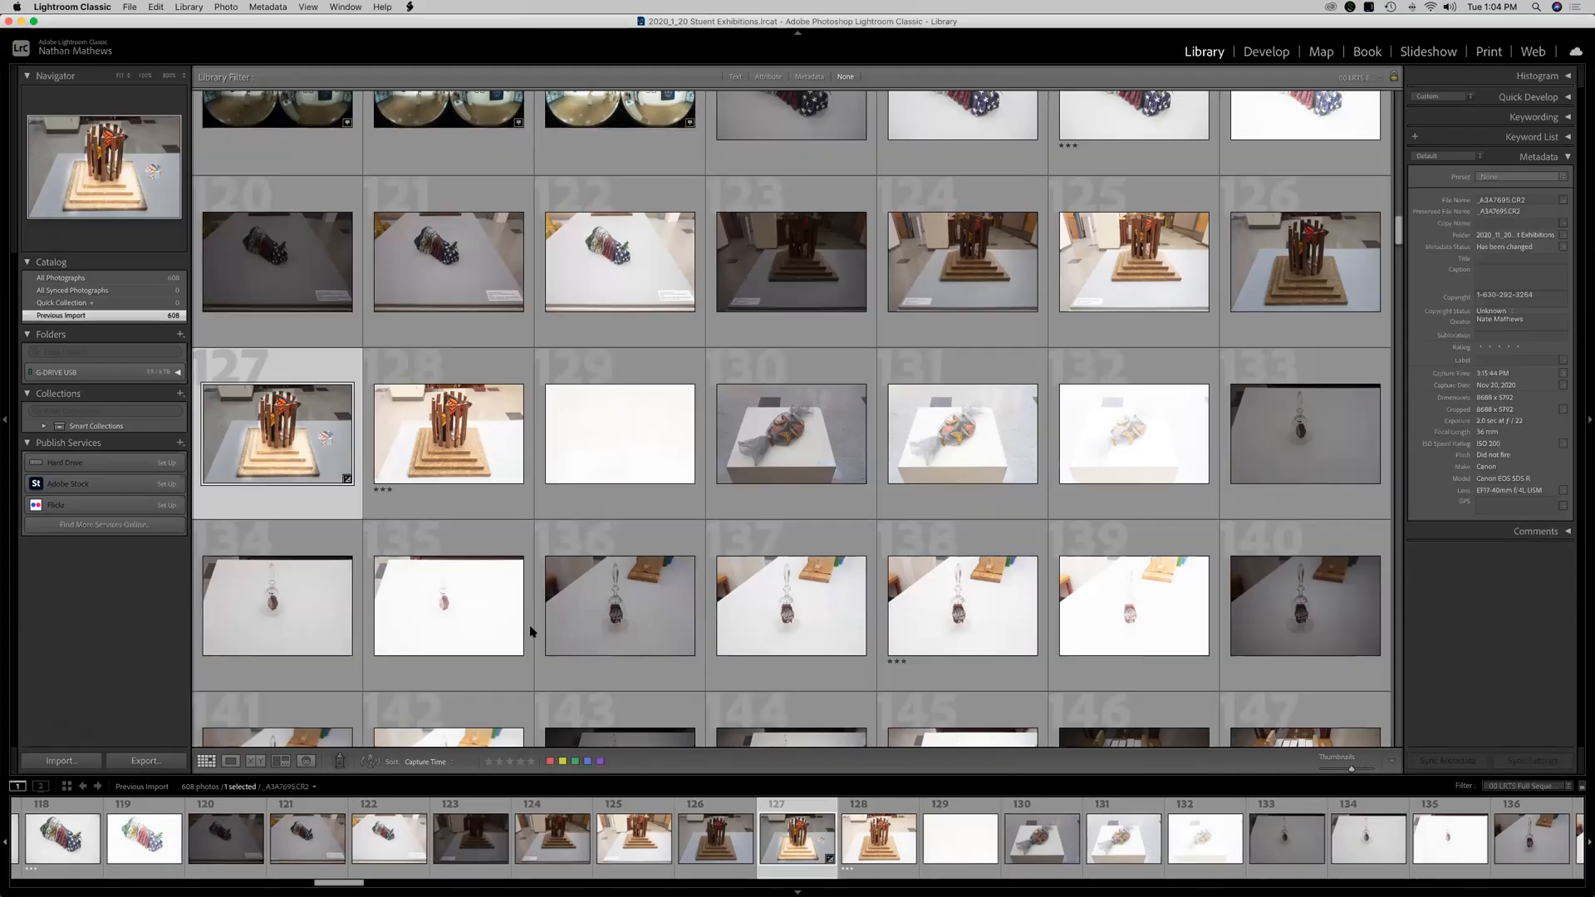
Open the Export dialog, choose a destination folder, and create a new folder named Lightroom on G-DRIVE USB.
left_click(137, 760)
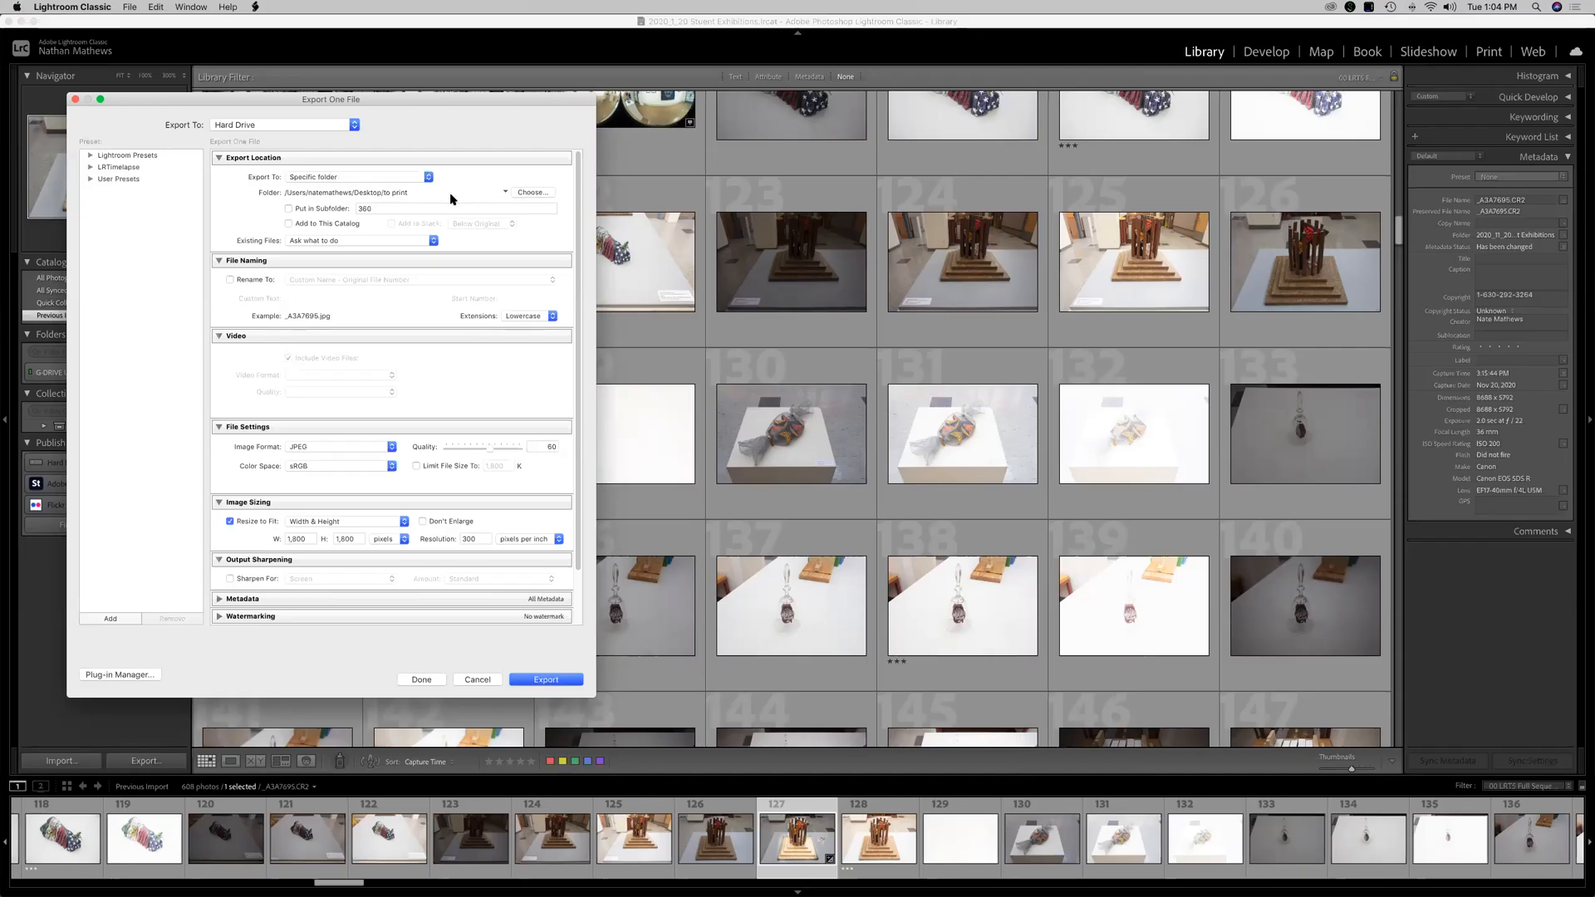
left_click(532, 193)
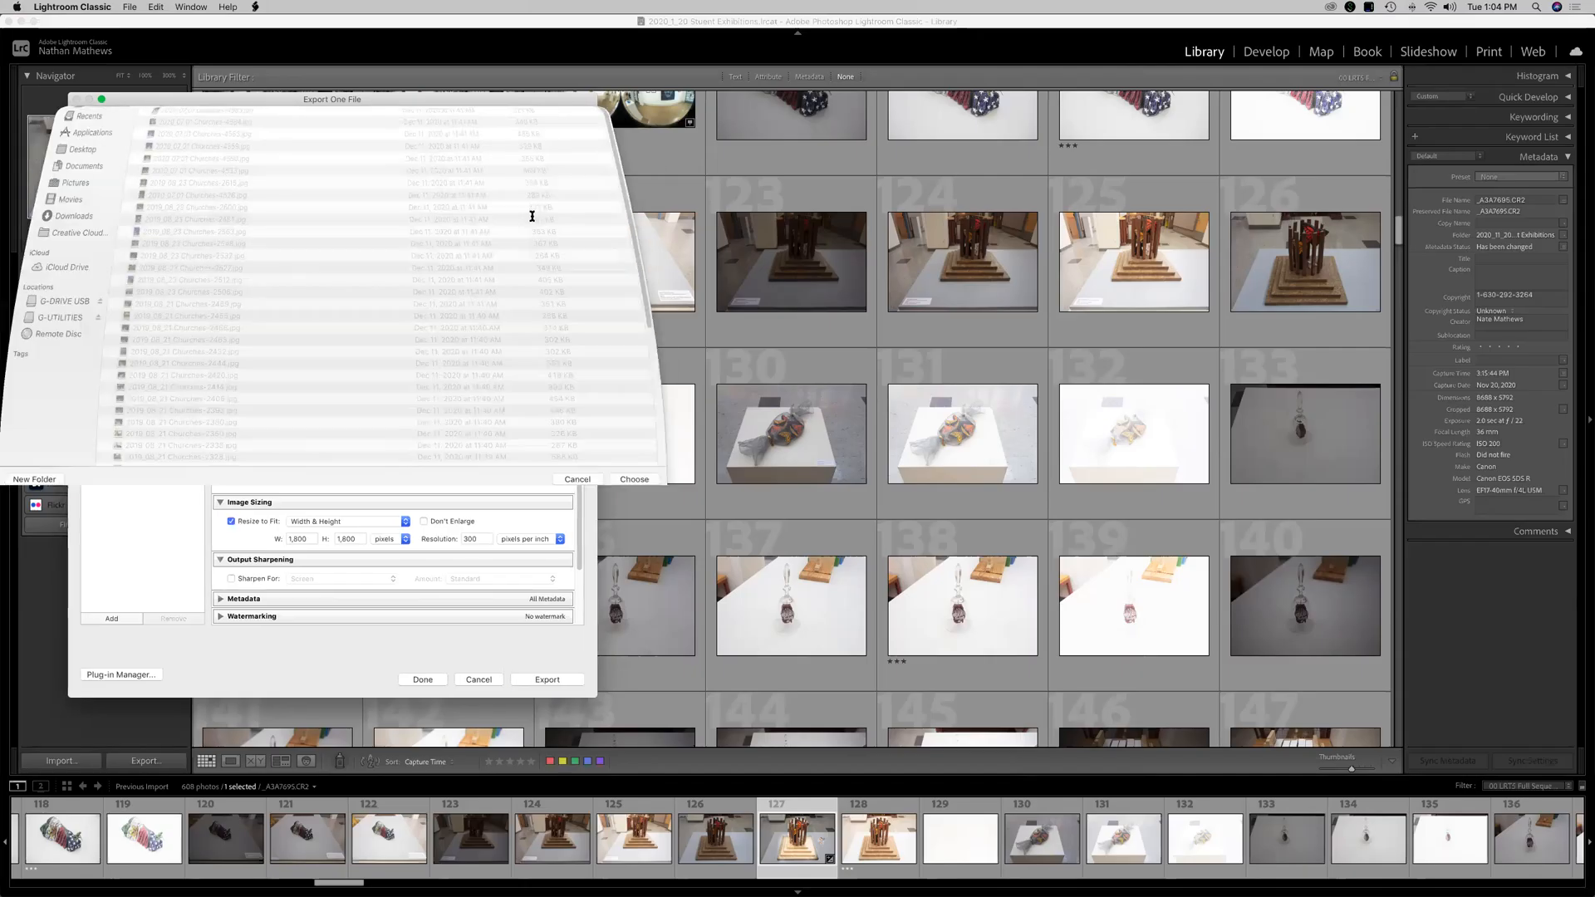
left_click(338, 131)
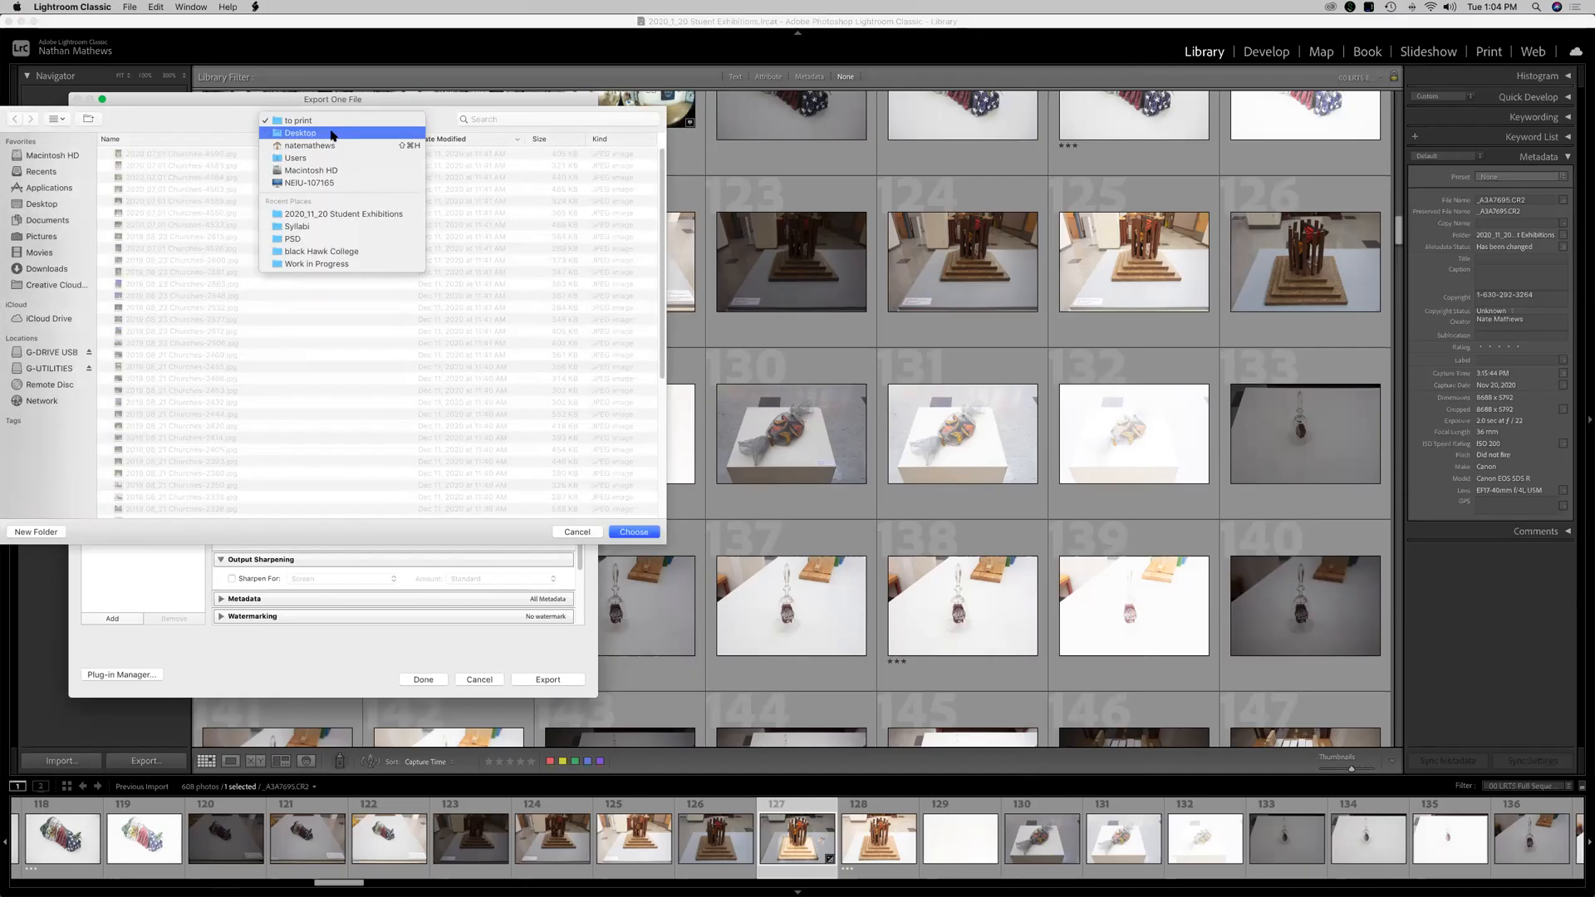
left_click(334, 136)
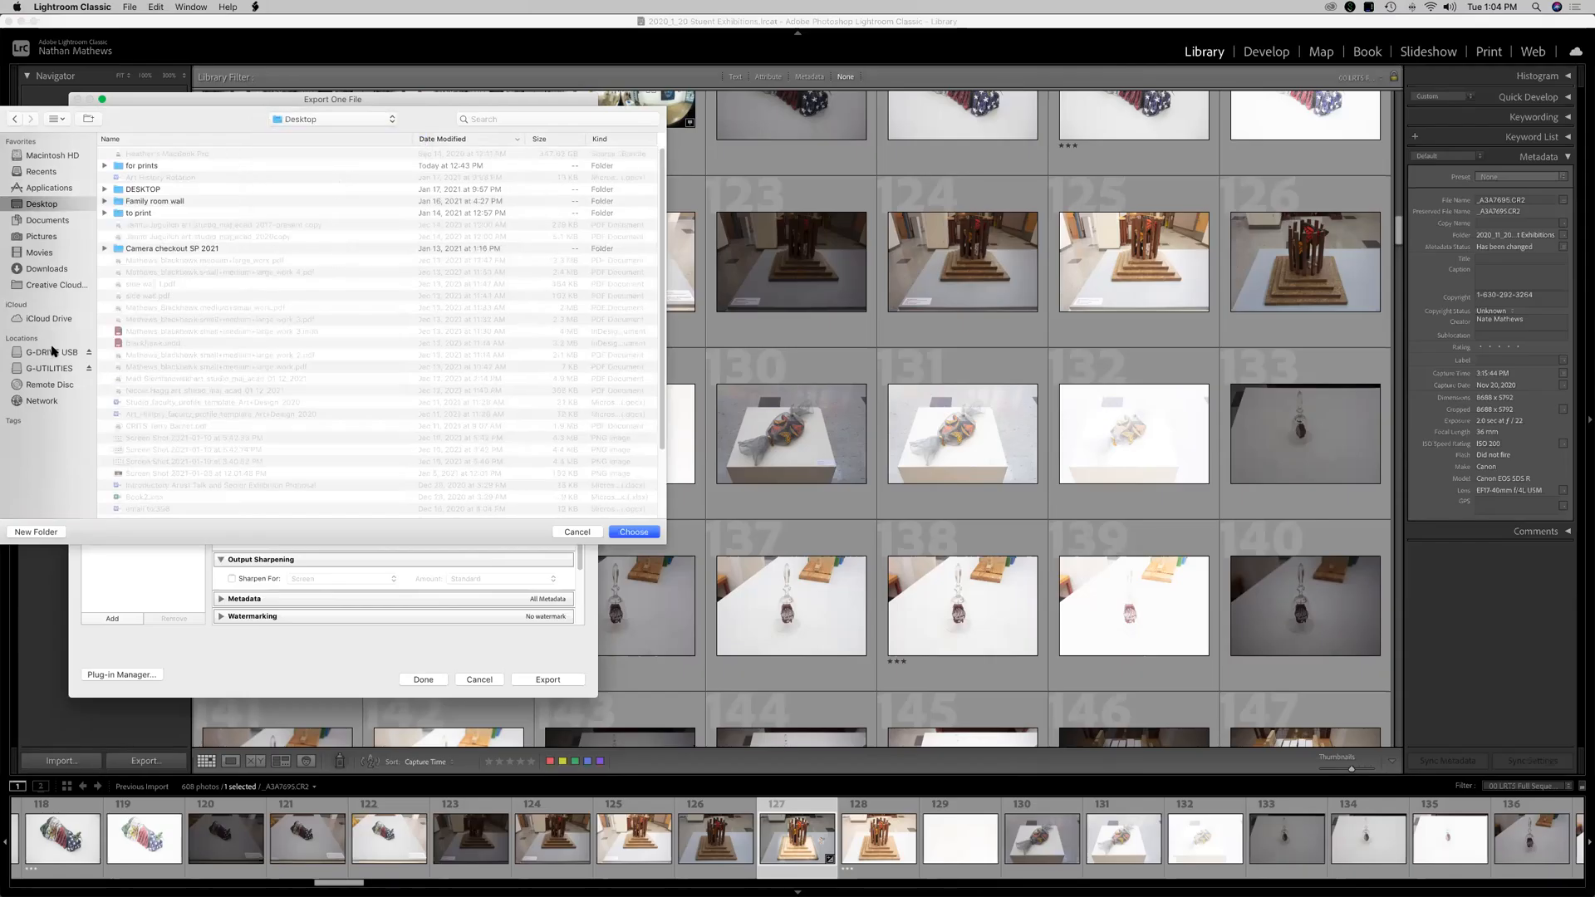
left_click(53, 352)
left_click(156, 154)
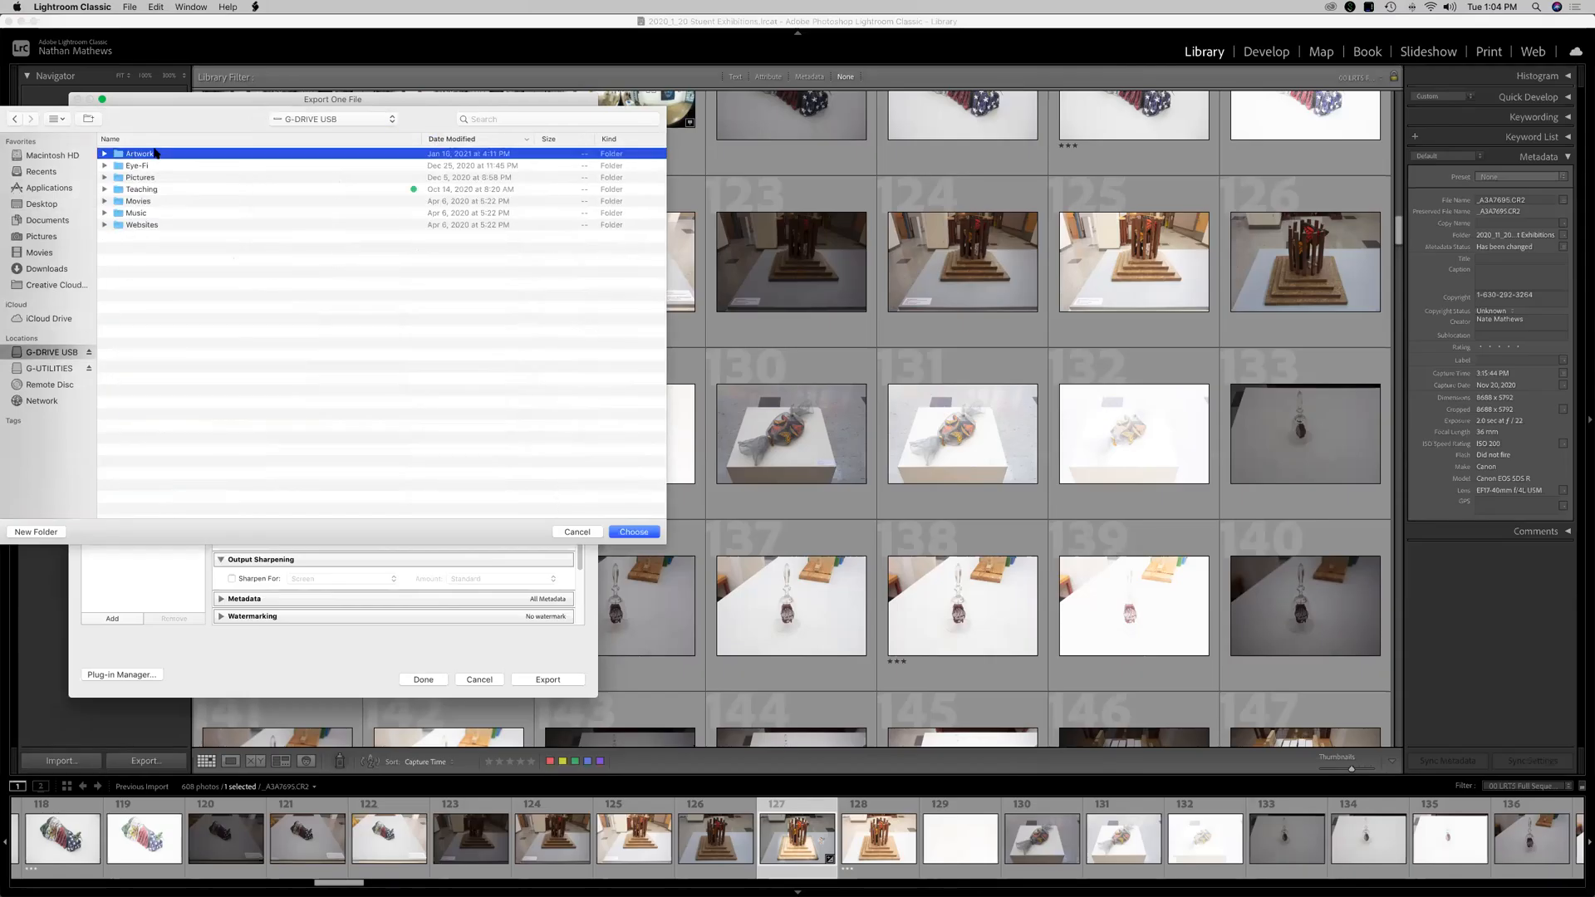
double_click(139, 154)
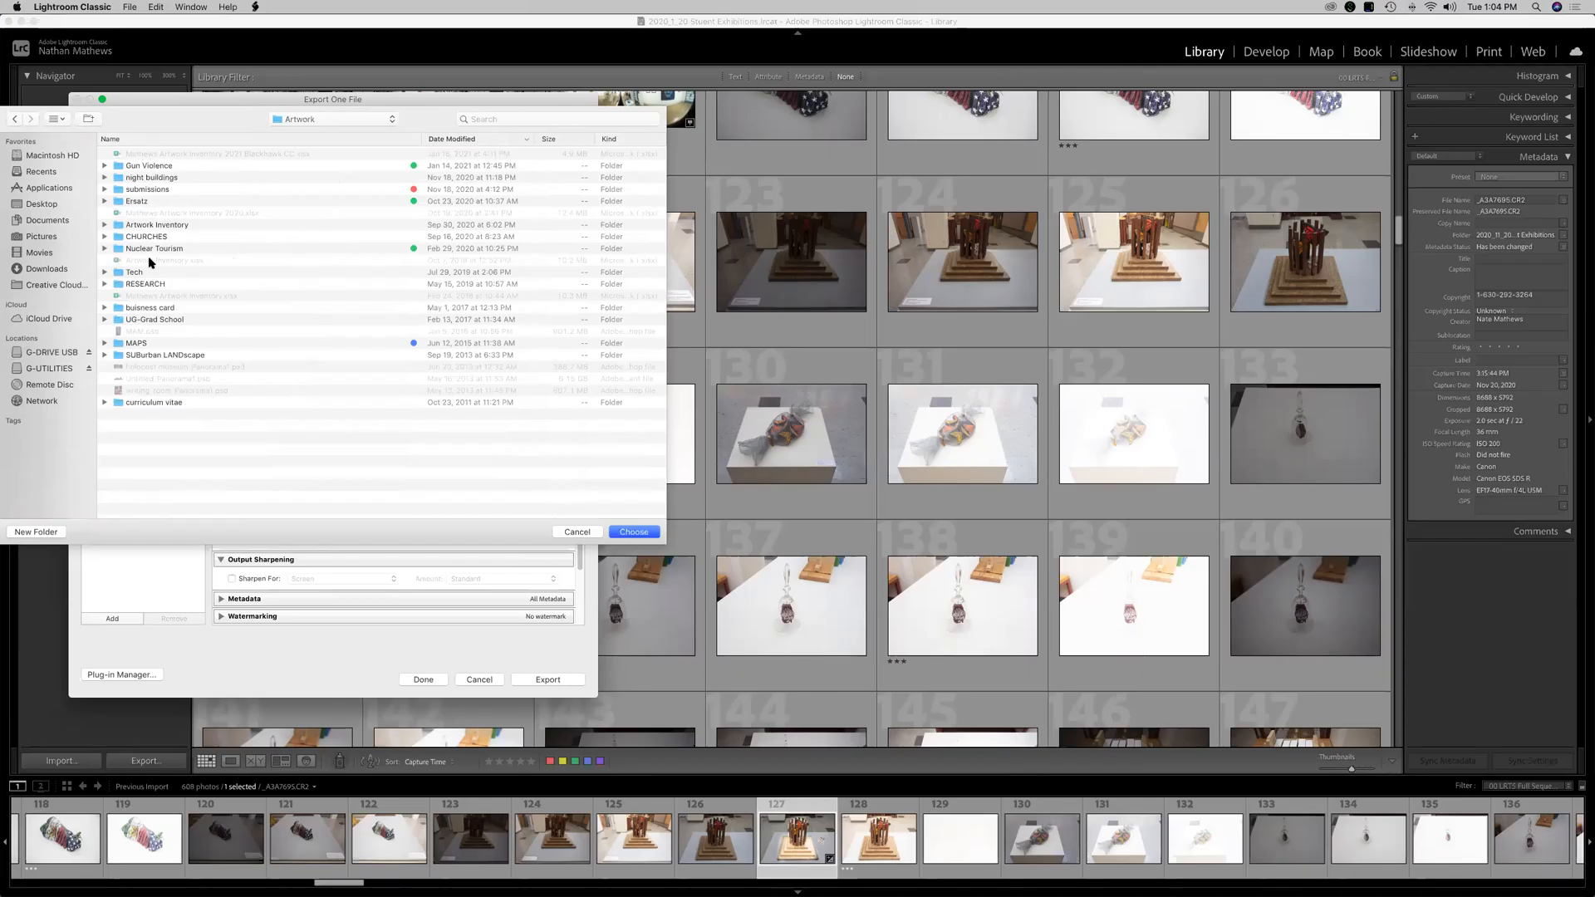
left_click(48, 353)
left_click(38, 532)
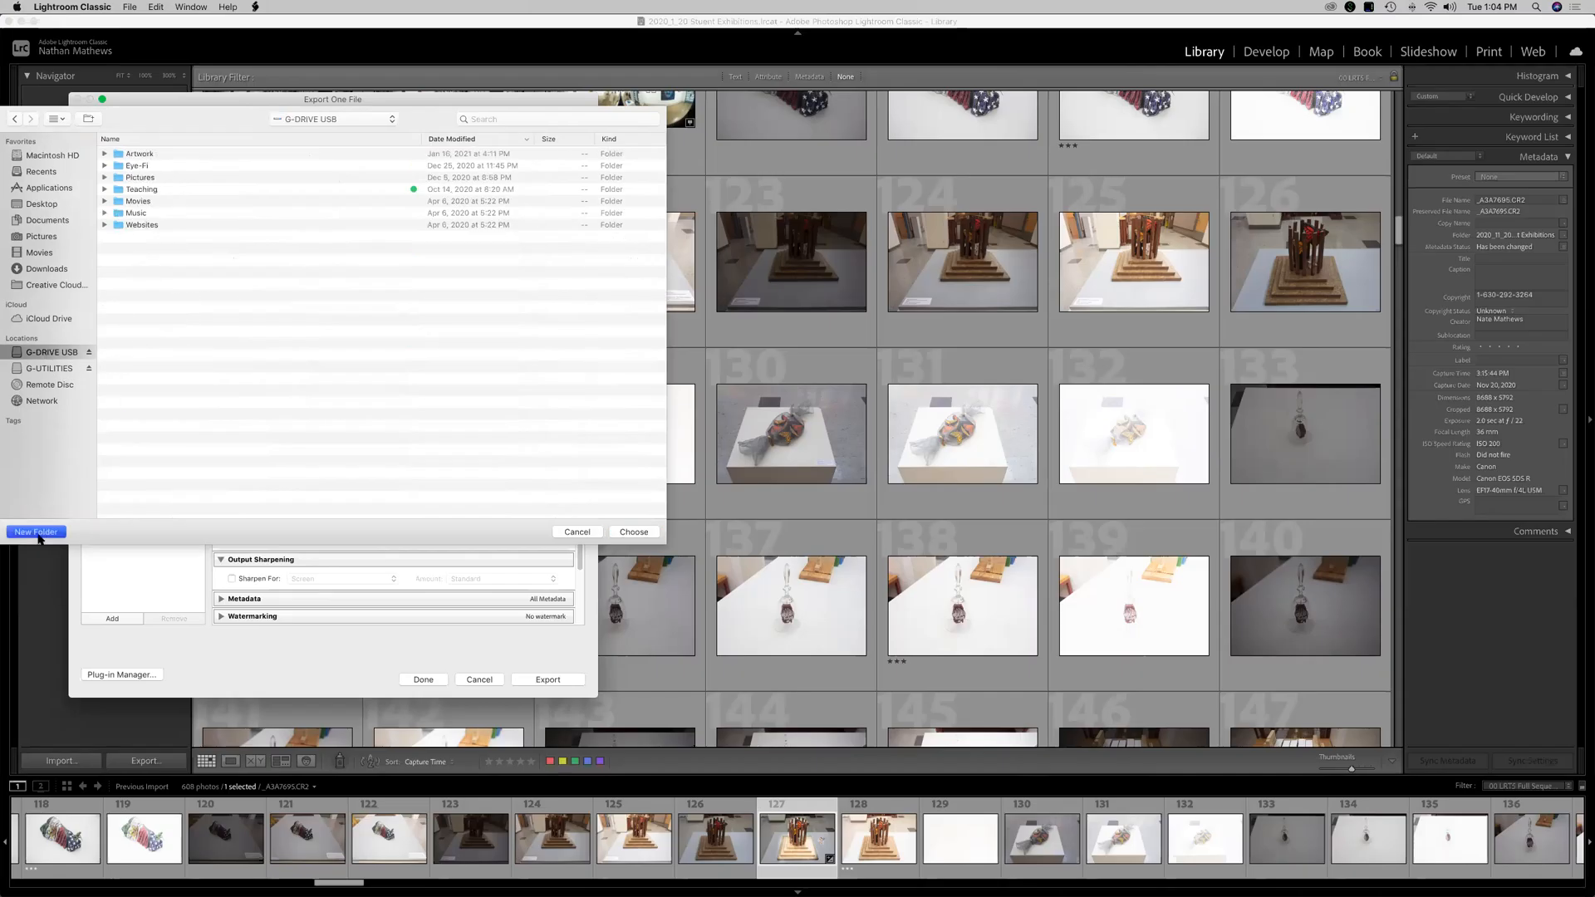
type("L")
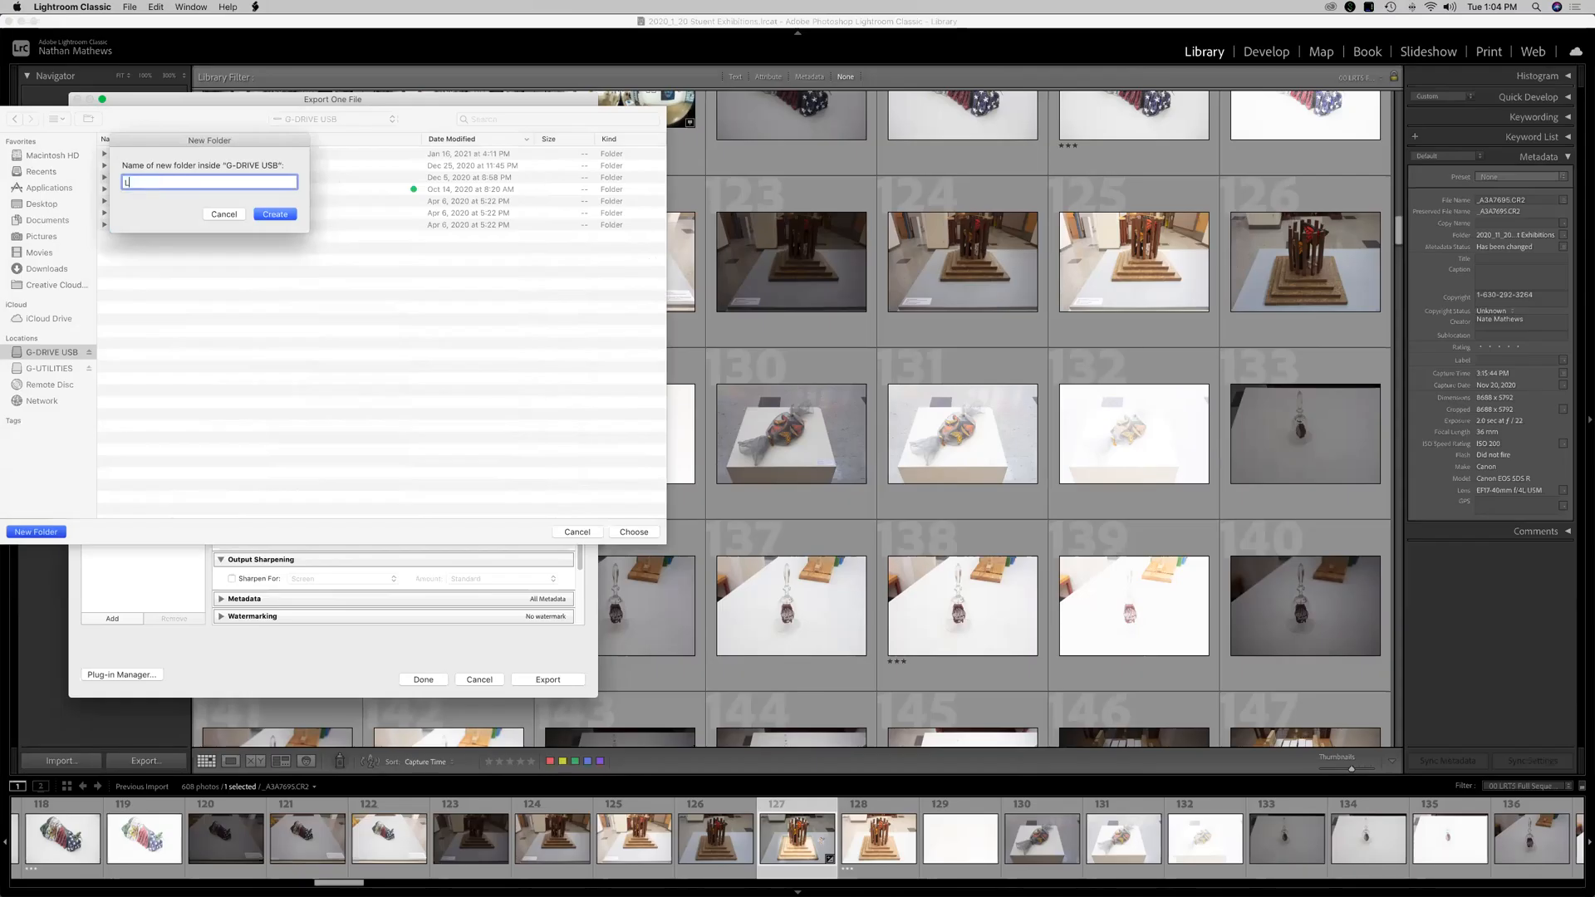
type("ightroom")
key("Return")
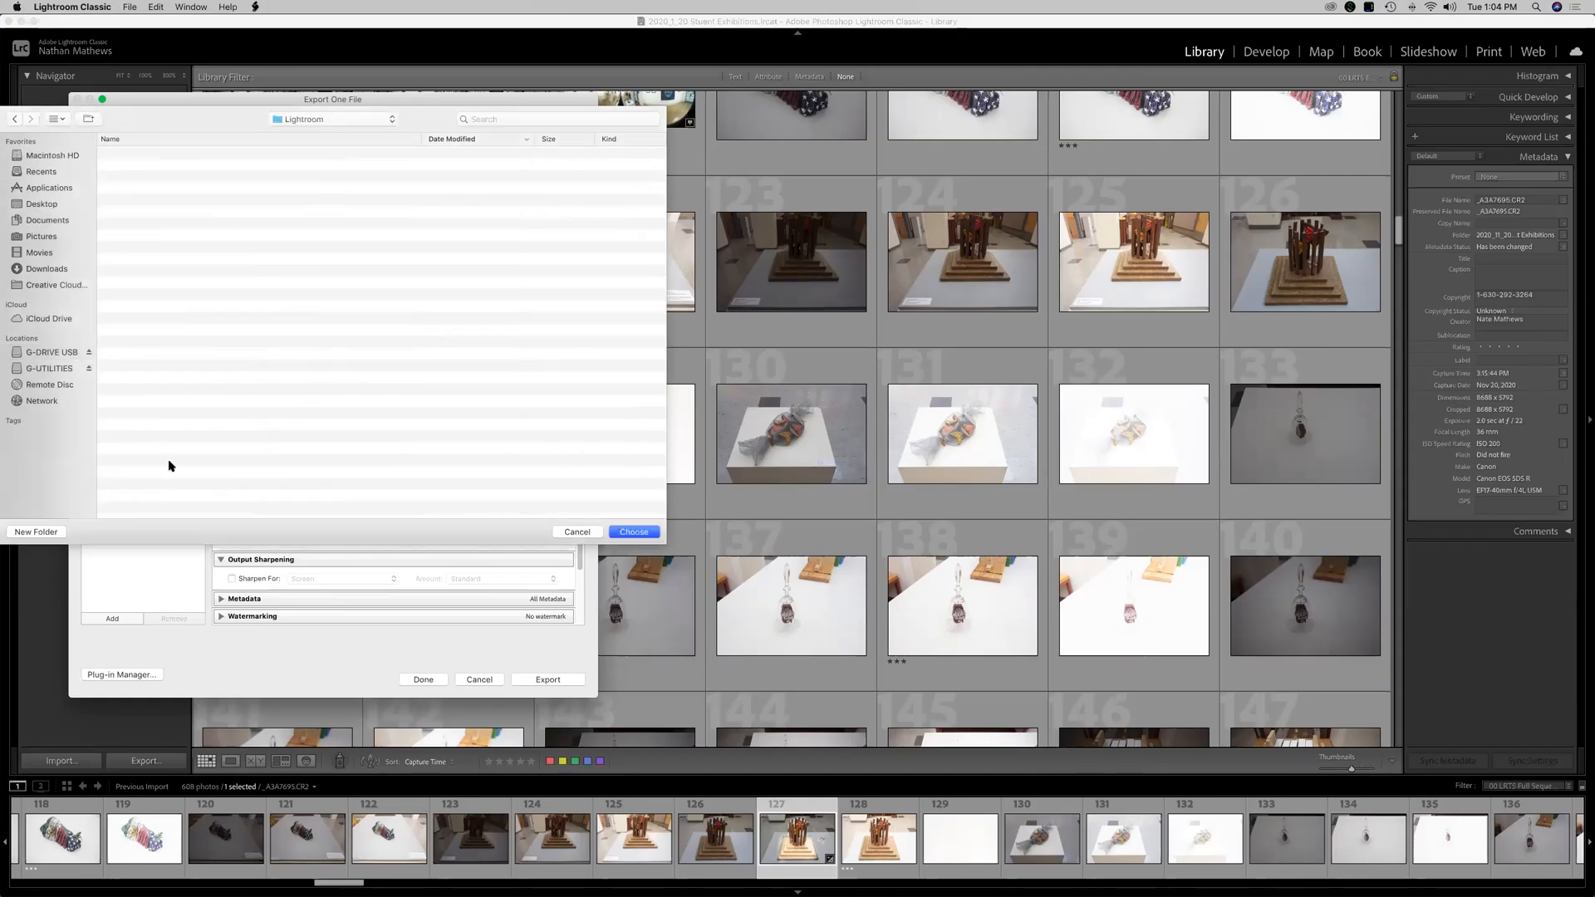
Create a Camera files folder inside Lightroom, then go back up to the Lightroom folder.
left_click(37, 531)
type("Camera")
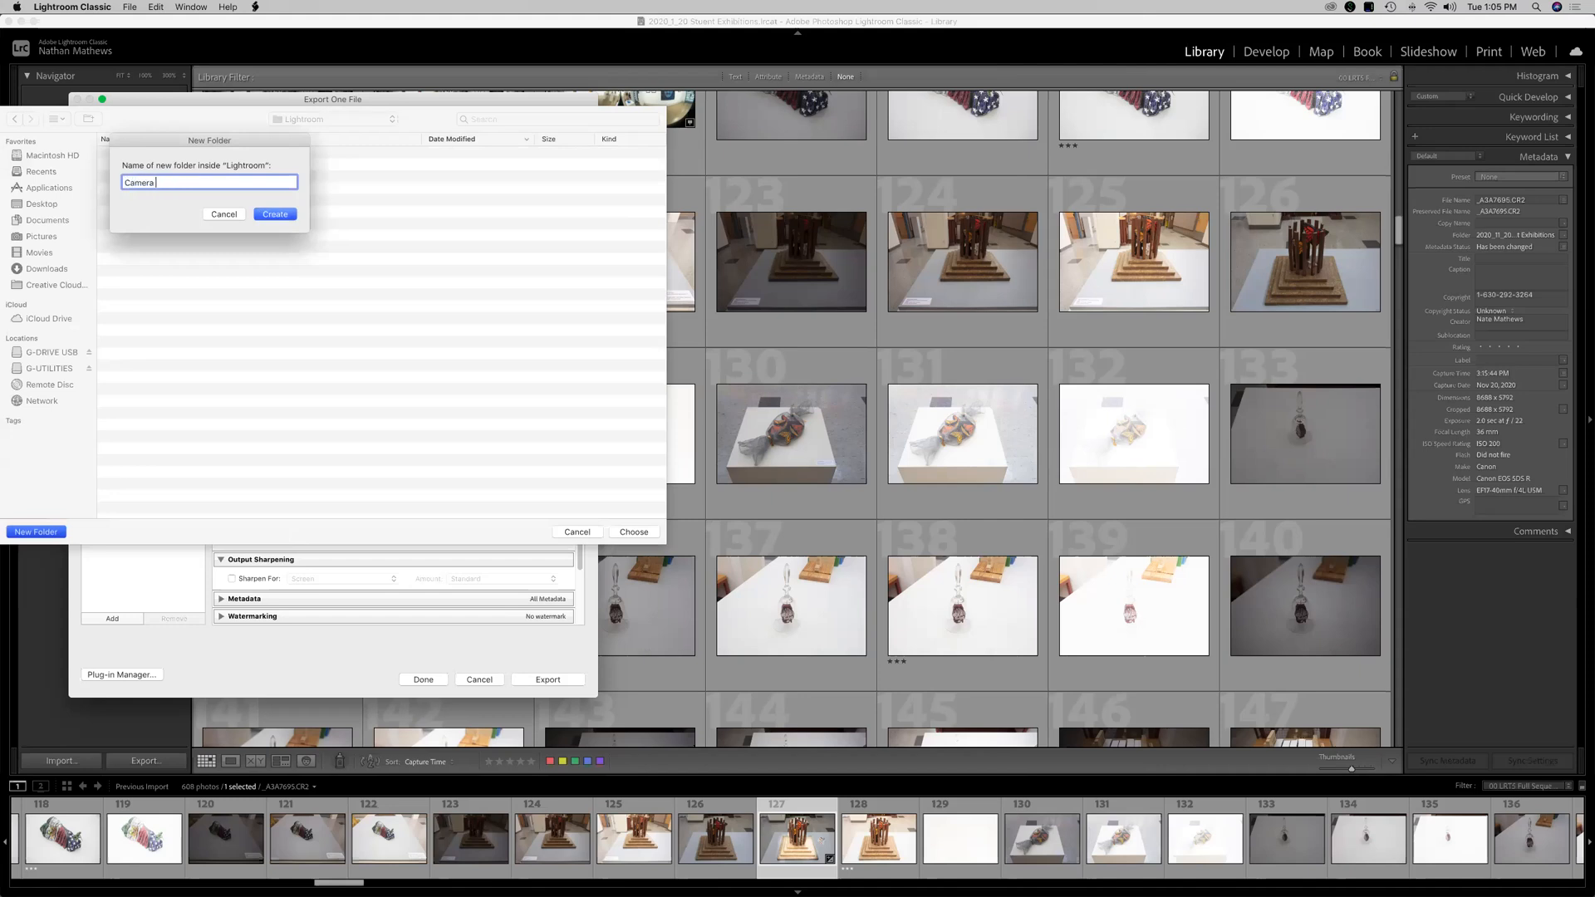
type(" files")
key("Return")
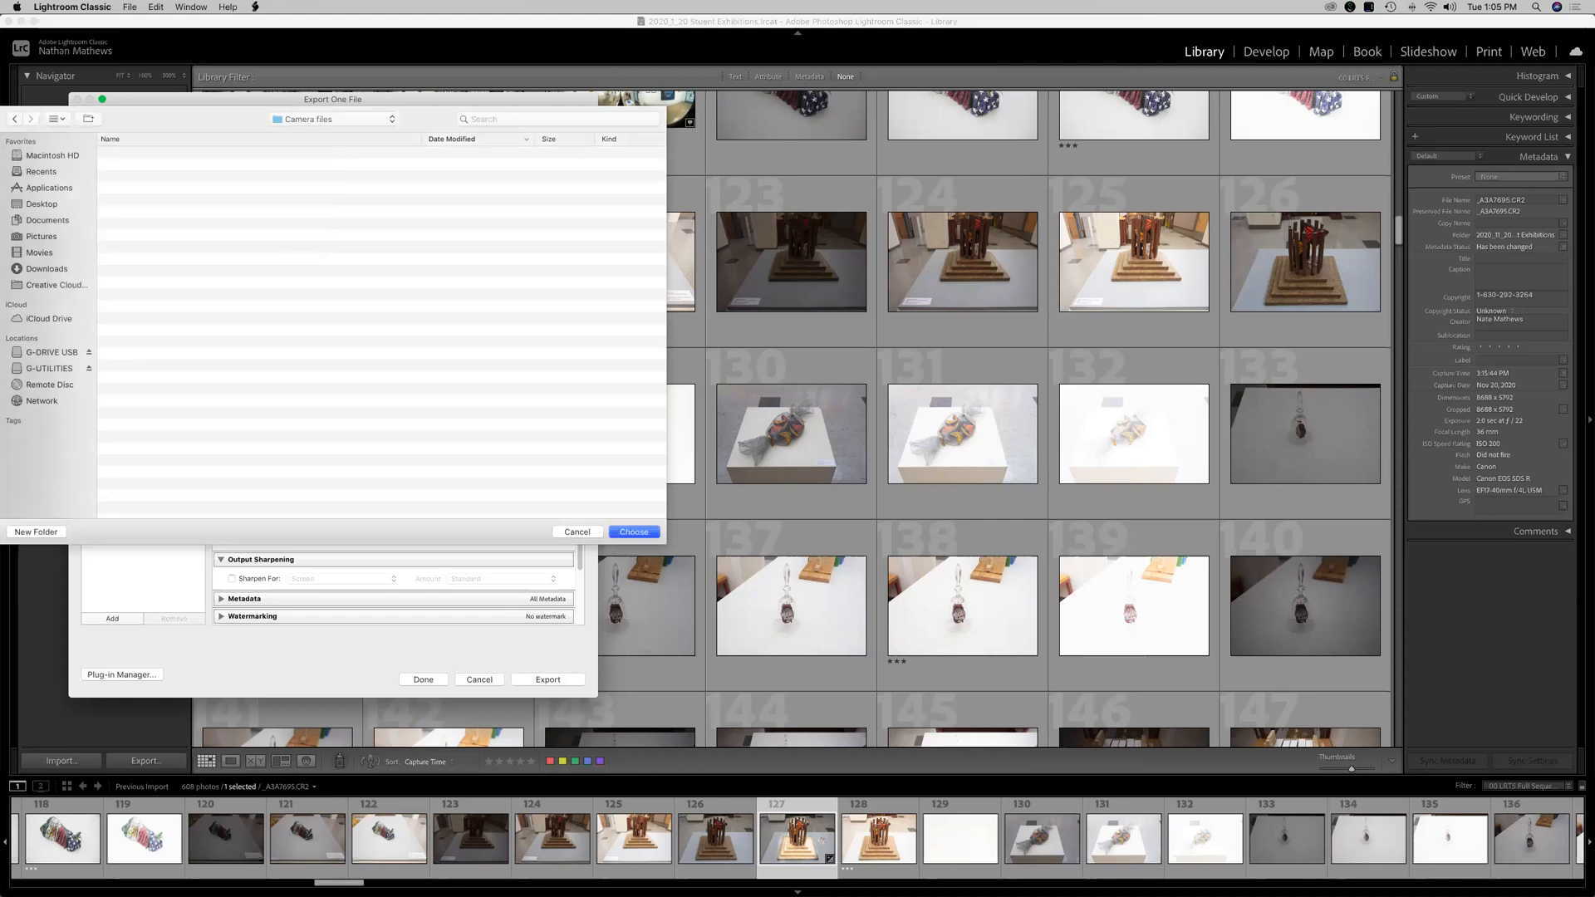
left_click(325, 125)
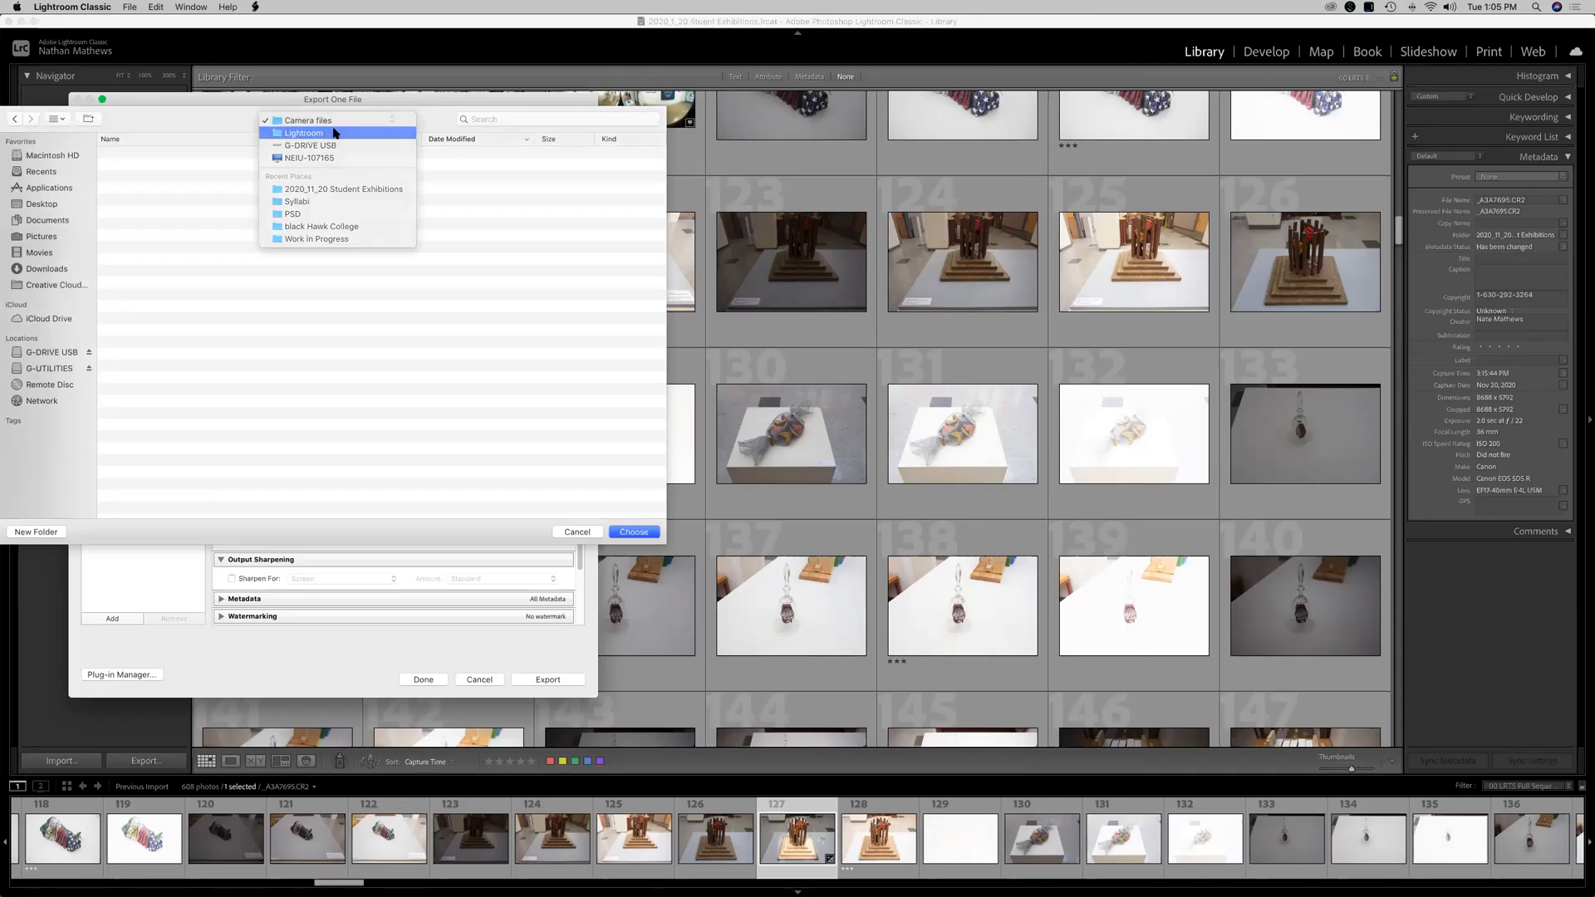
left_click(331, 133)
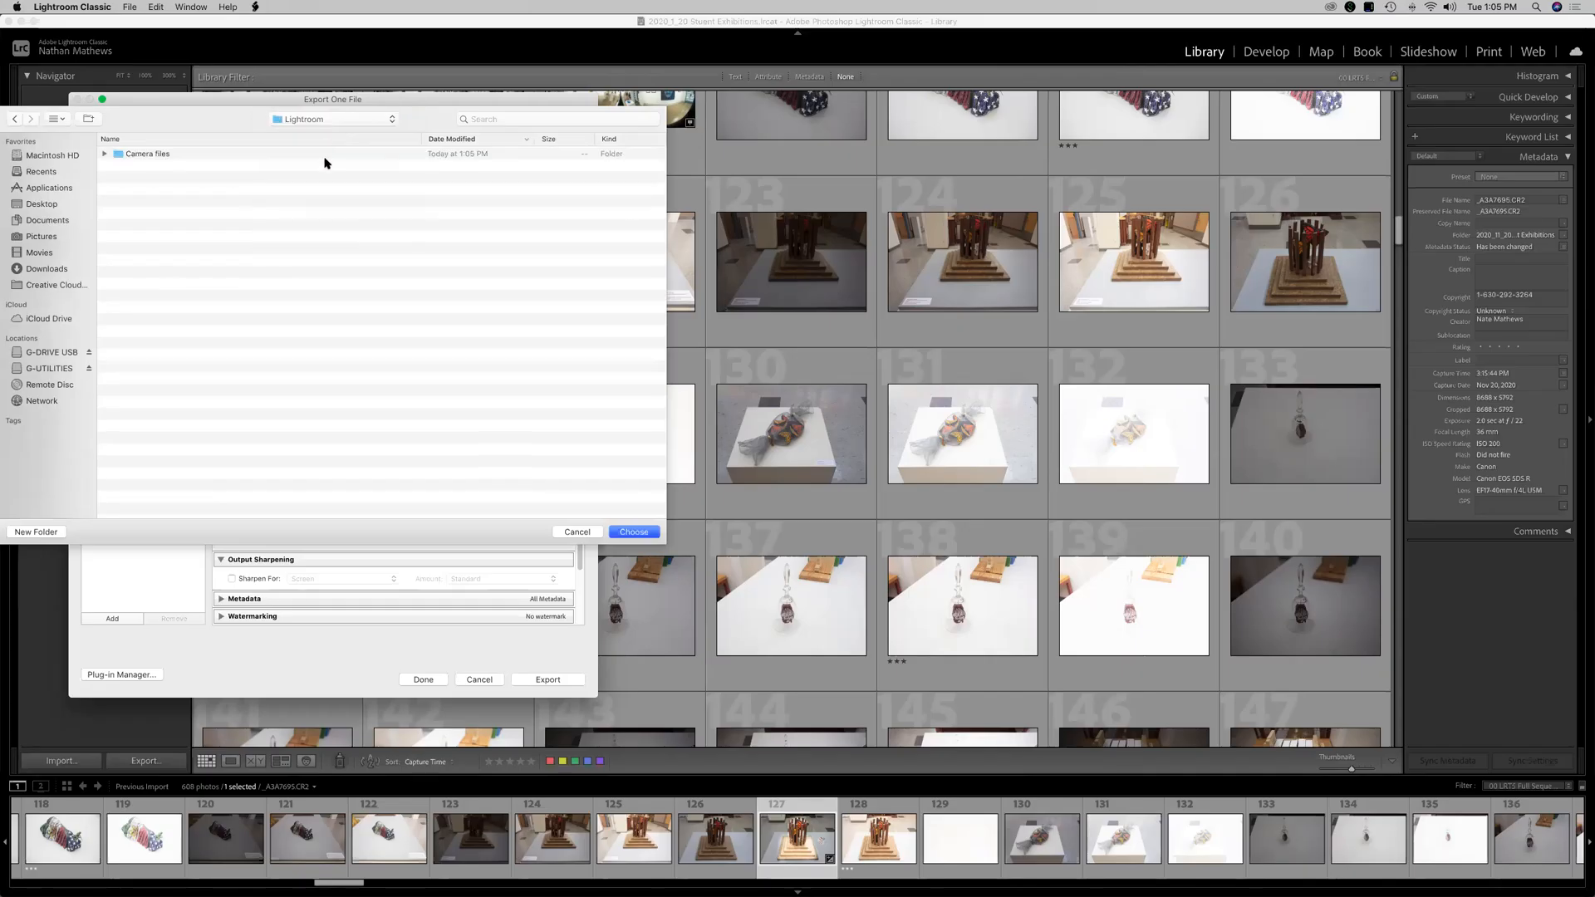
Create a Project 1 folder inside Lightroom and choose it as the export folder.
left_click(54, 533)
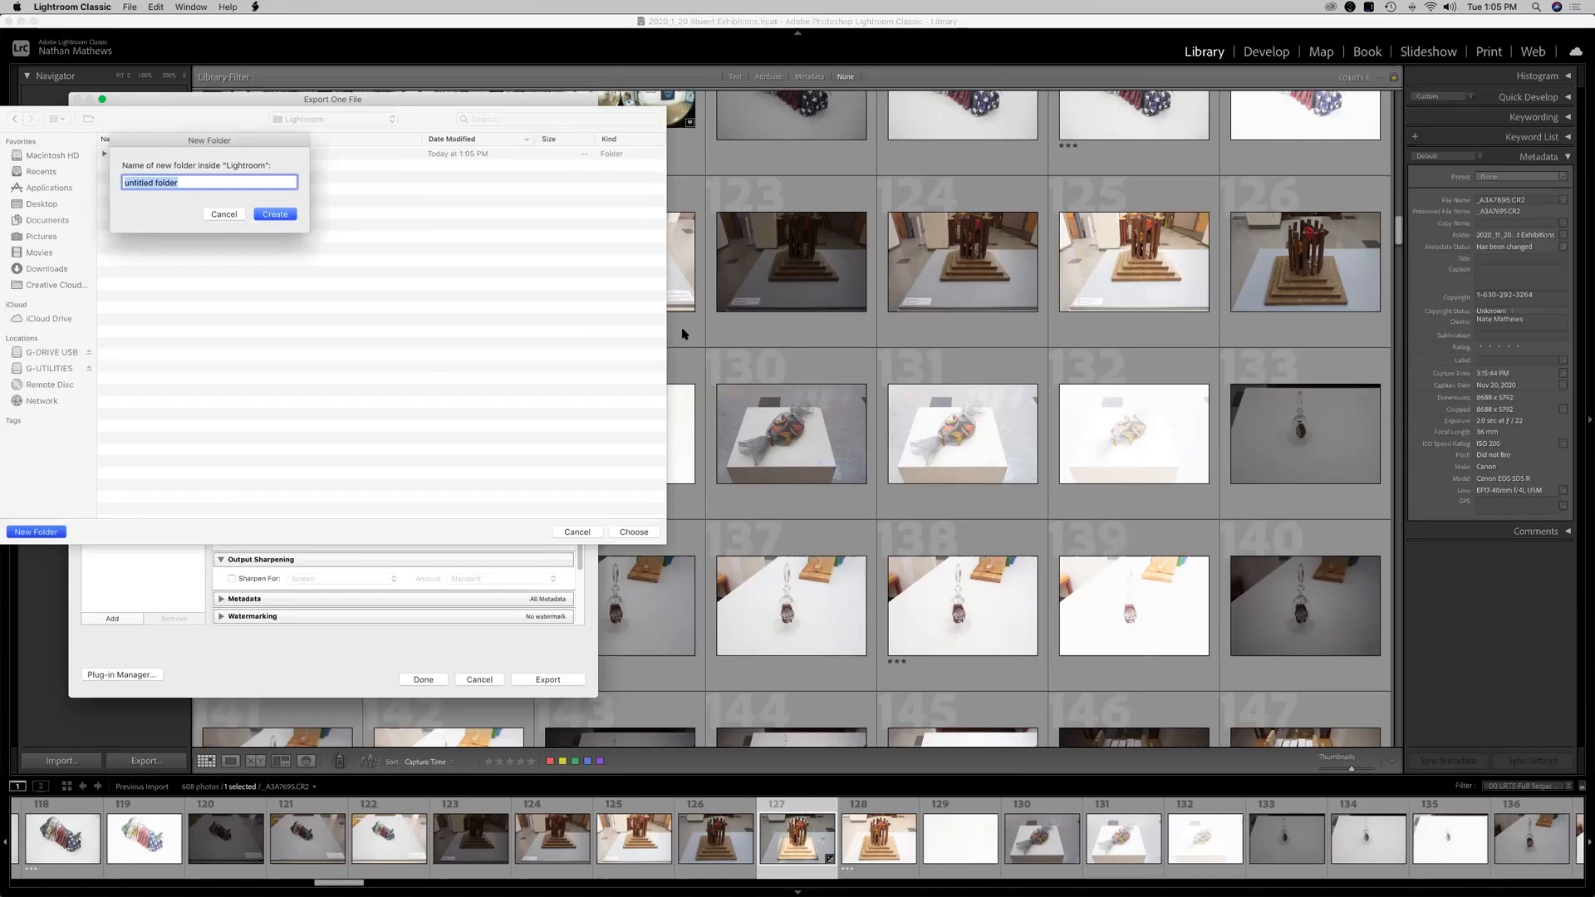
type("Project 1")
key("Return")
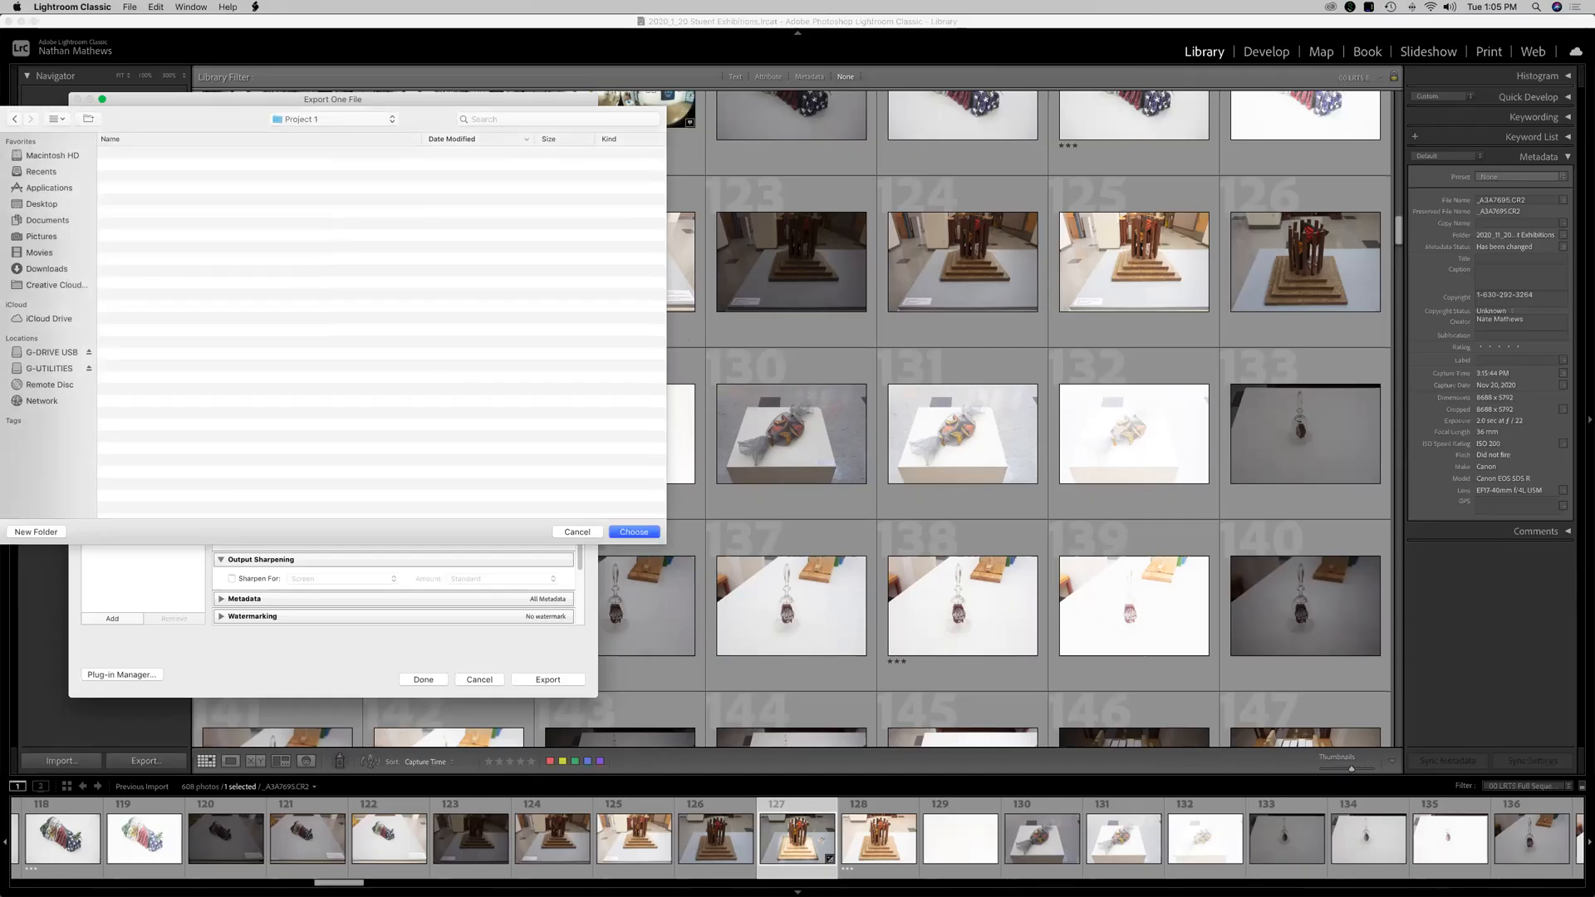
left_click(633, 531)
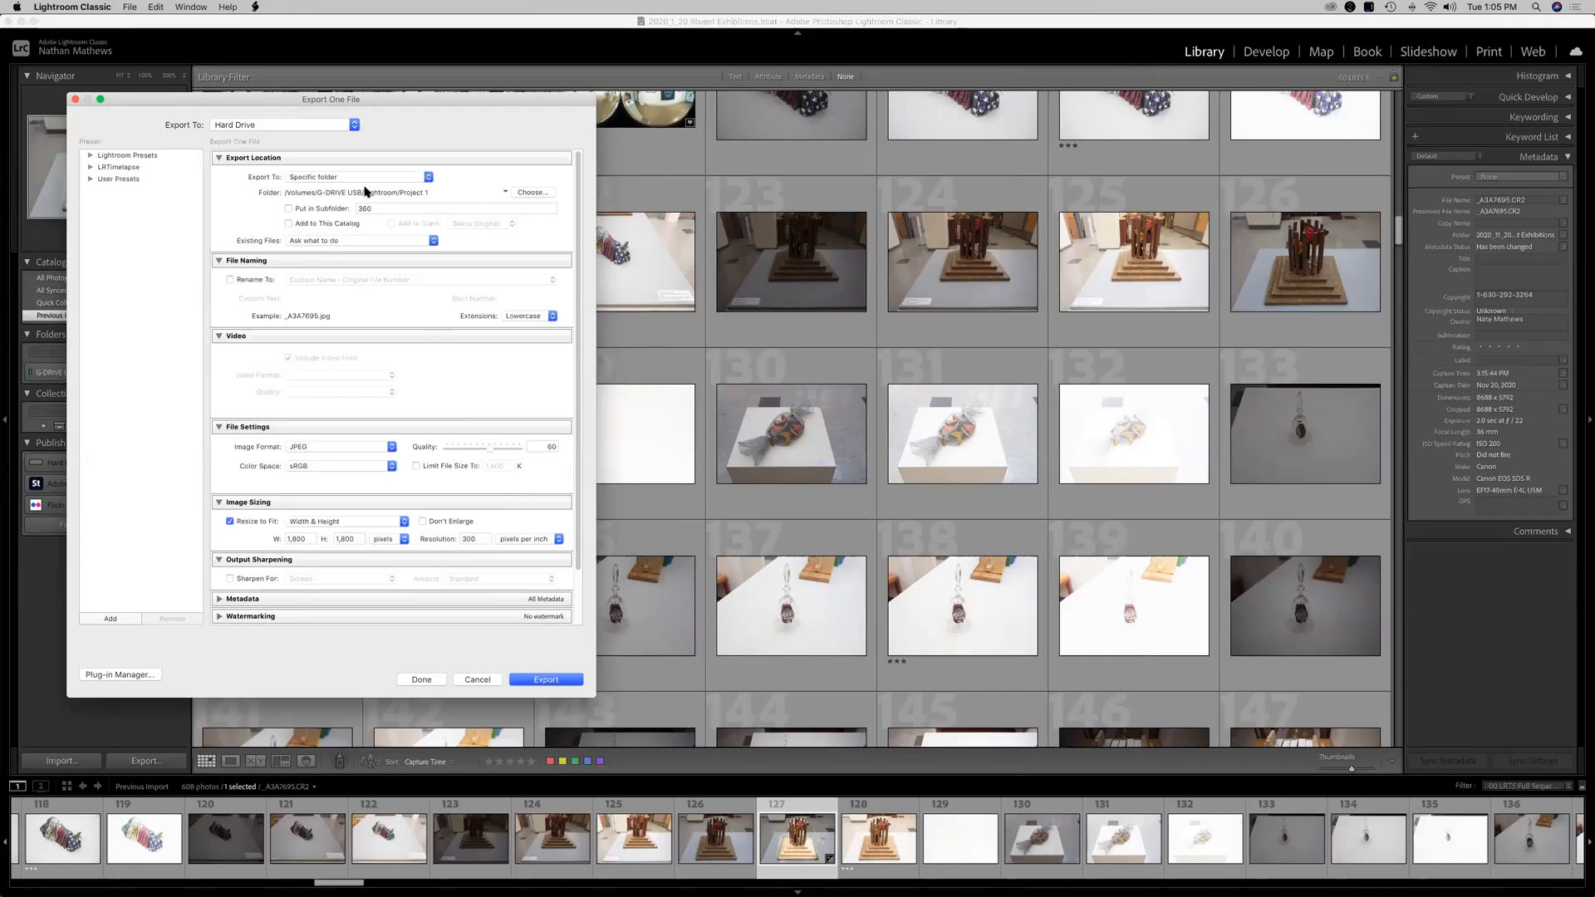
Enable renaming with custom name plus original file number, using the user's surname followed by _Photo_Project 1 as custom text.
left_click(230, 280)
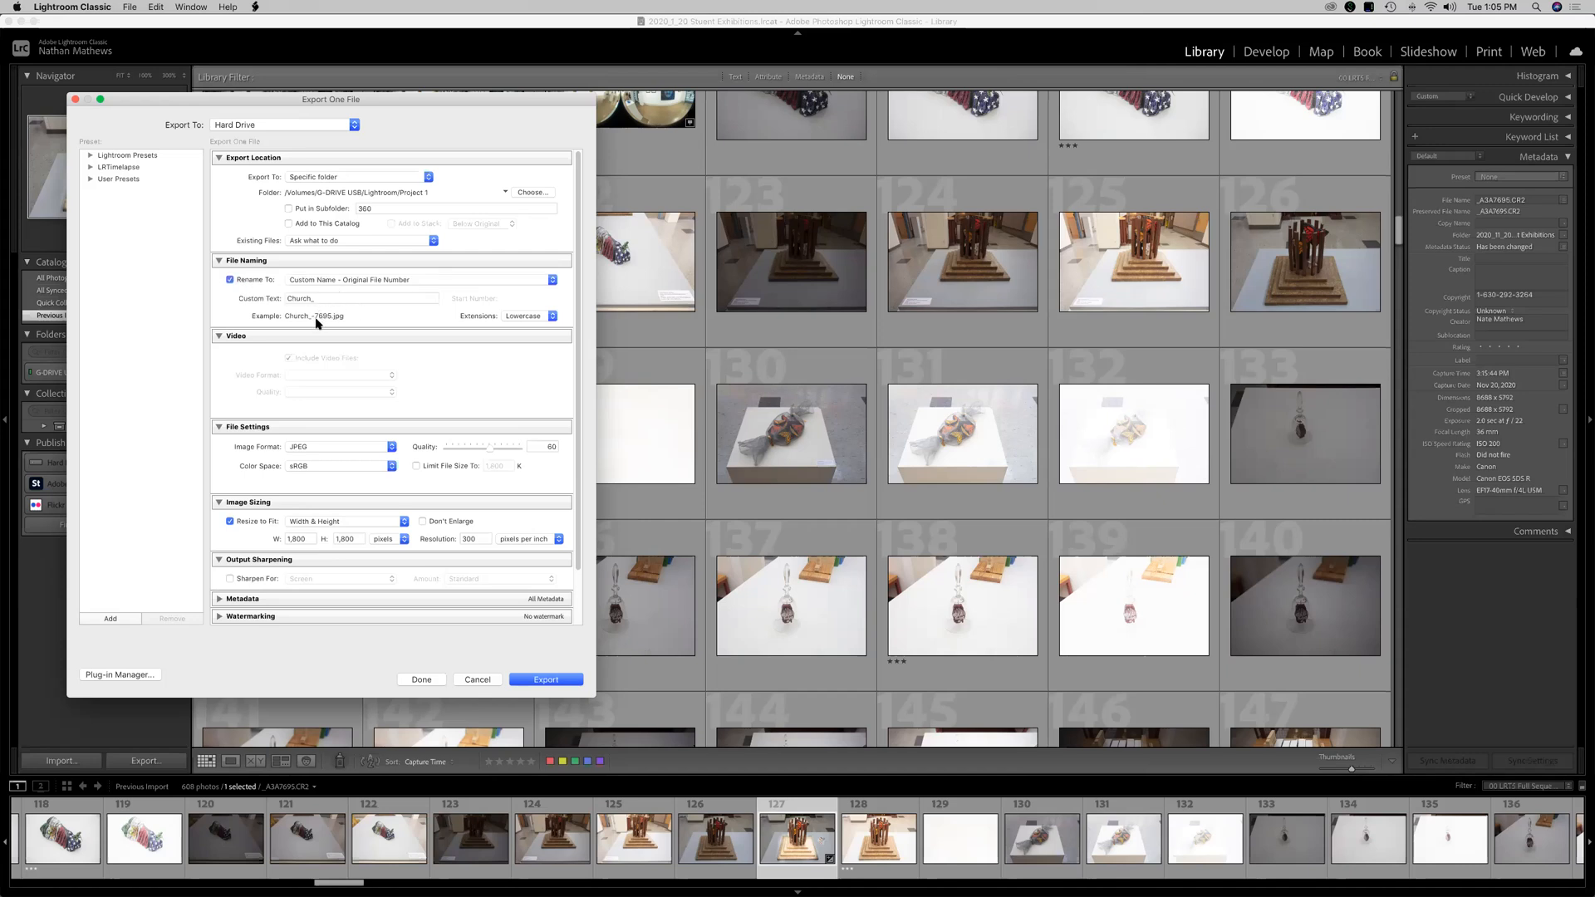
left_click(329, 299)
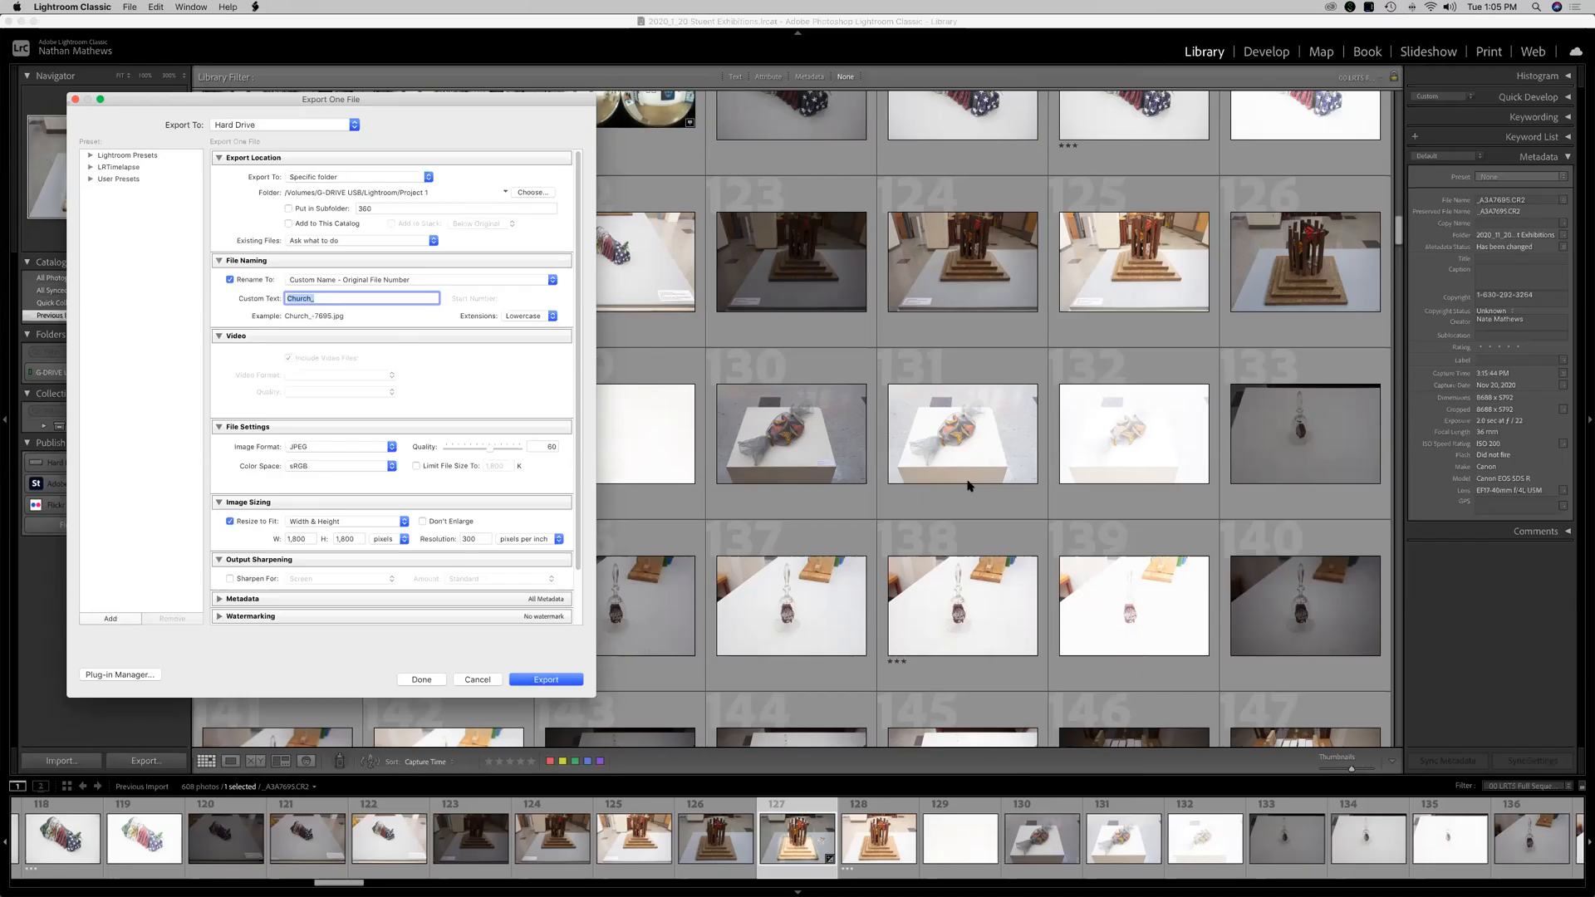
type("Mathews_Photo_Project 1")
left_click_drag(286, 299, 401, 313)
left_click(393, 309)
Set the JPEG quality to 100 and keep the colour space as sRGB.
left_click(323, 449)
left_click(440, 455)
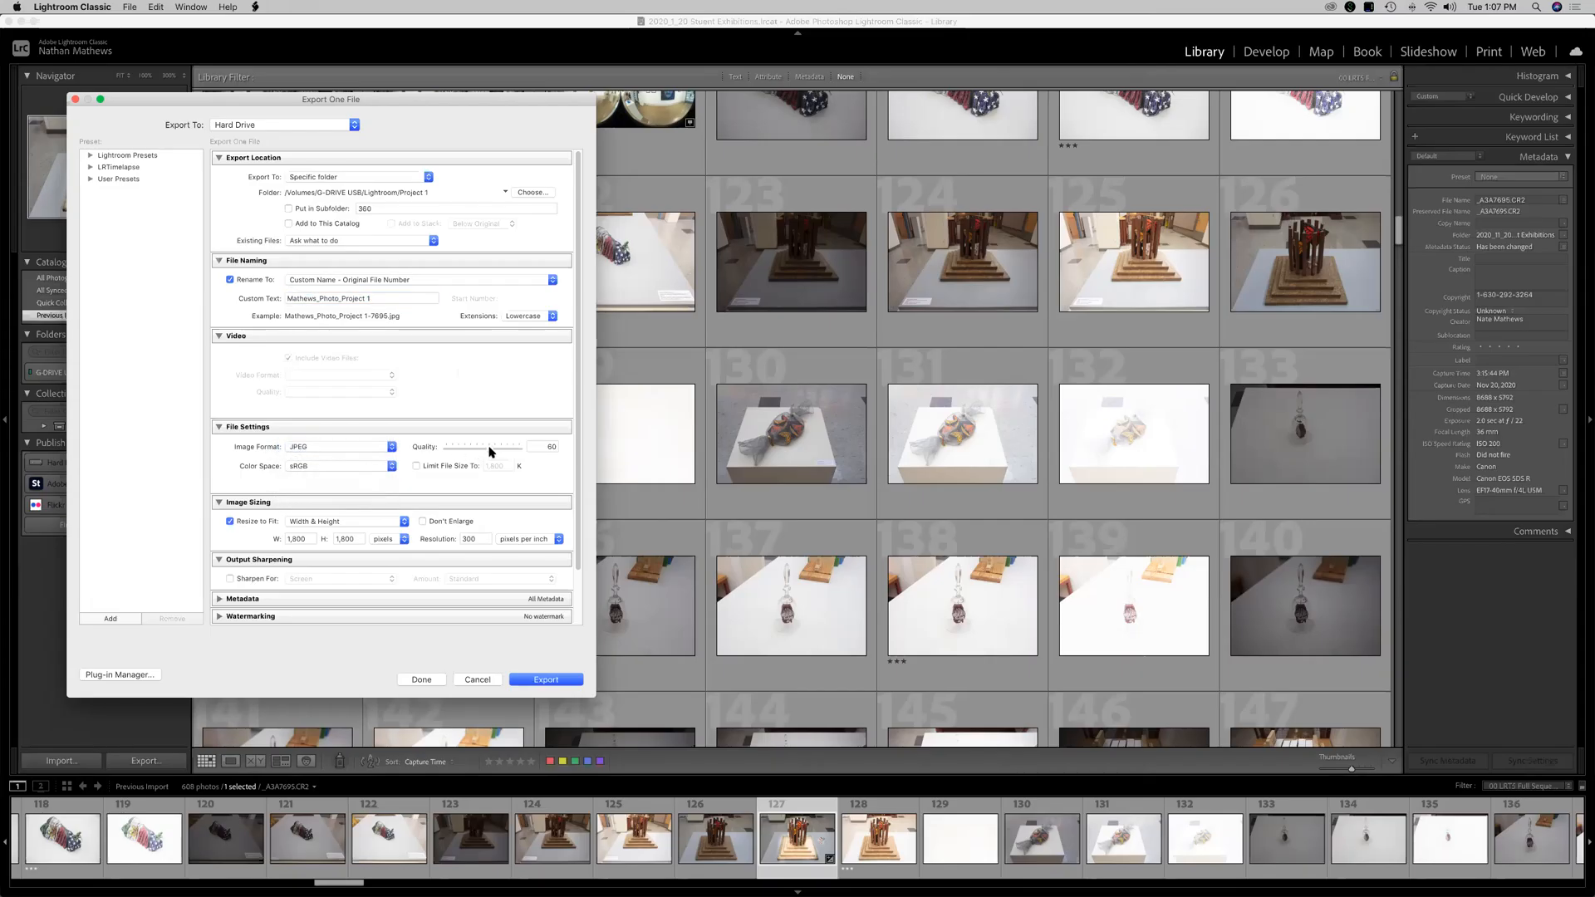
left_click_drag(491, 453, 542, 455)
scroll(328, 478, "down", 2)
left_click(303, 412)
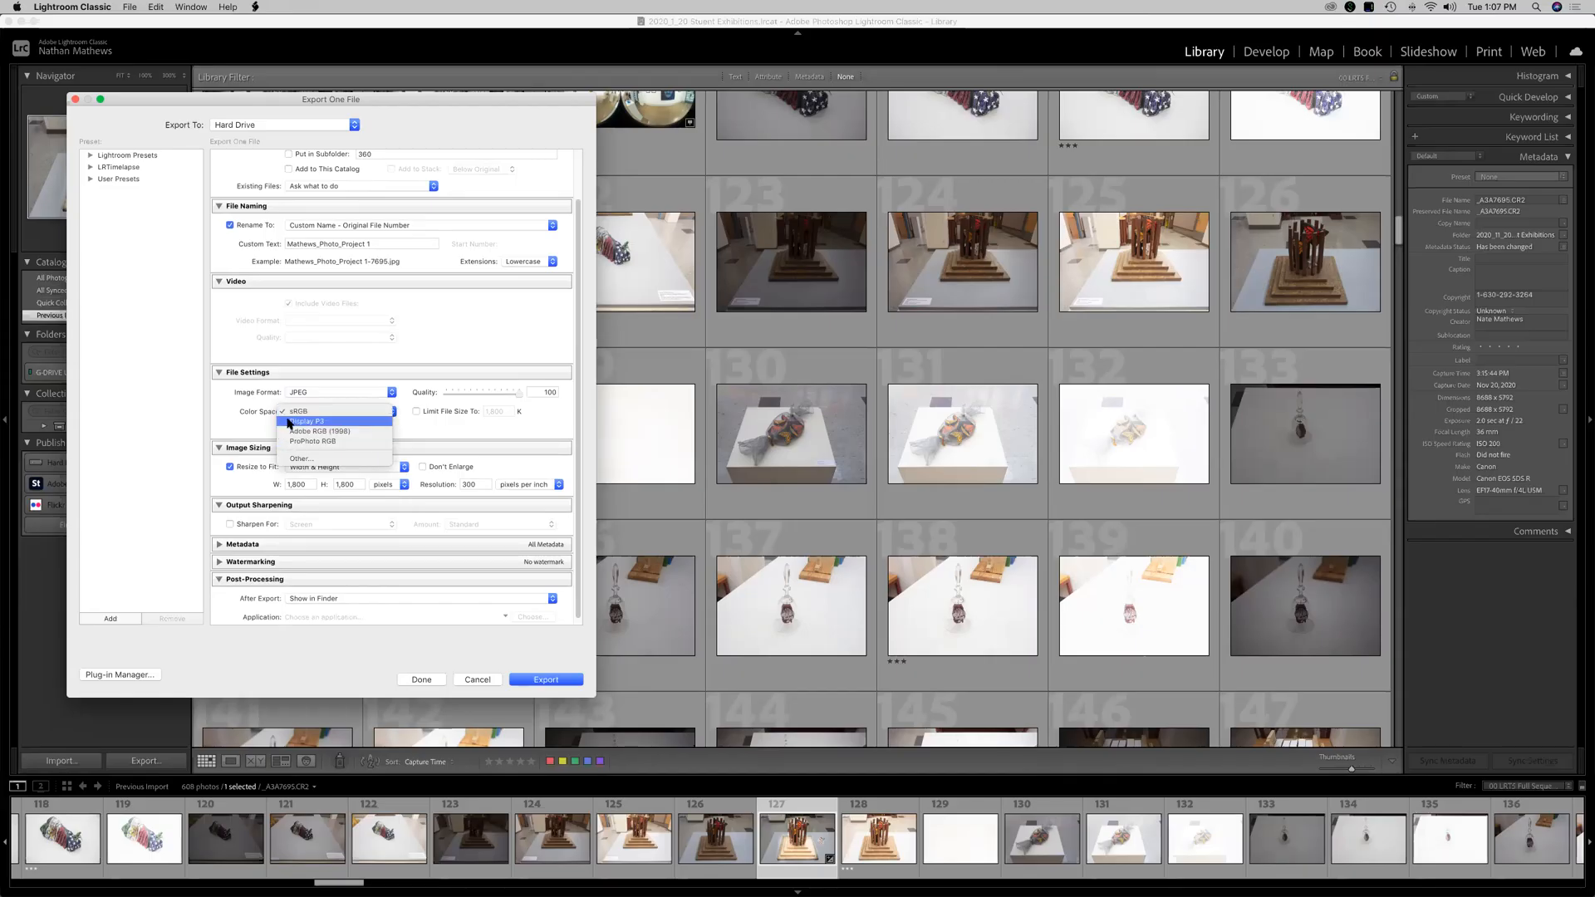
left_click(309, 413)
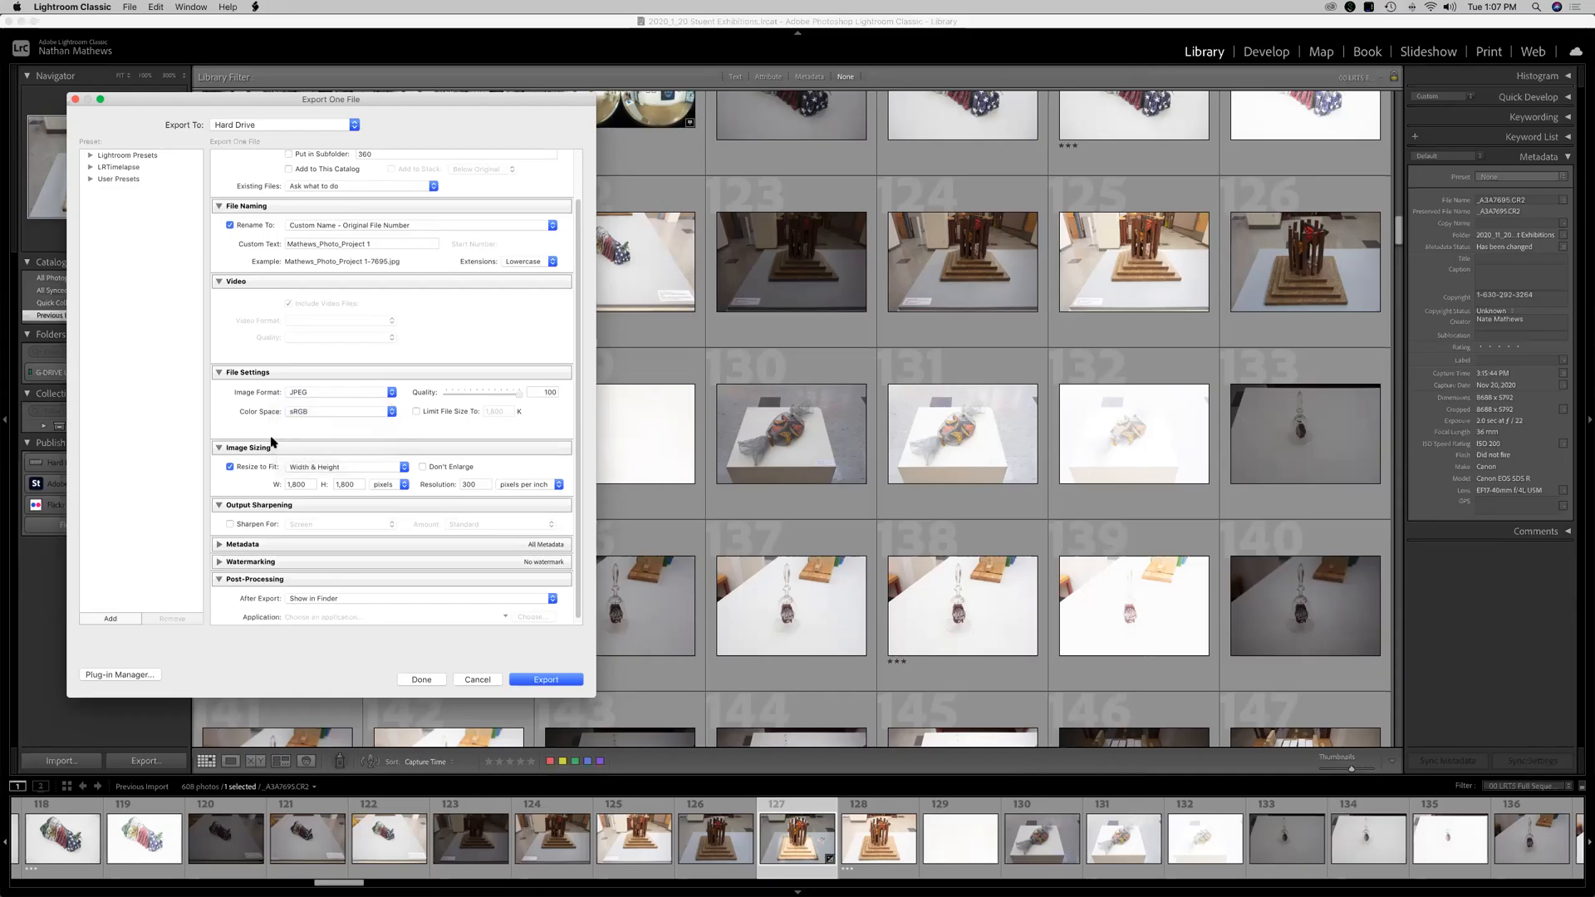
Turn off Resize to Fit and enable output sharpening for Screen at Standard amount.
scroll(246, 486, "down", 1)
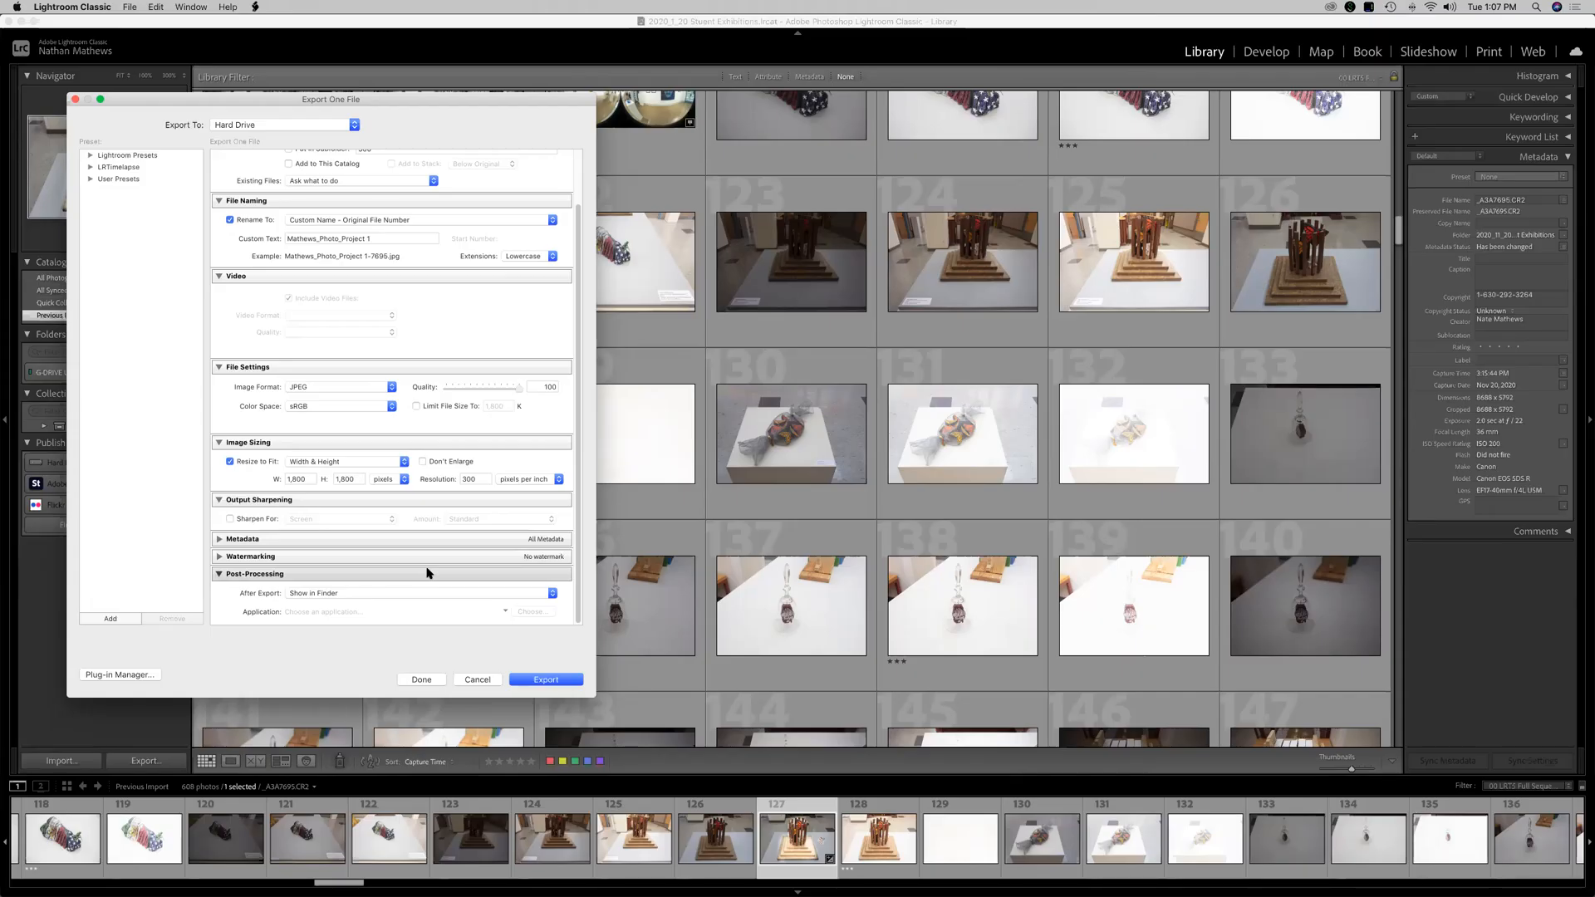
left_click(263, 462)
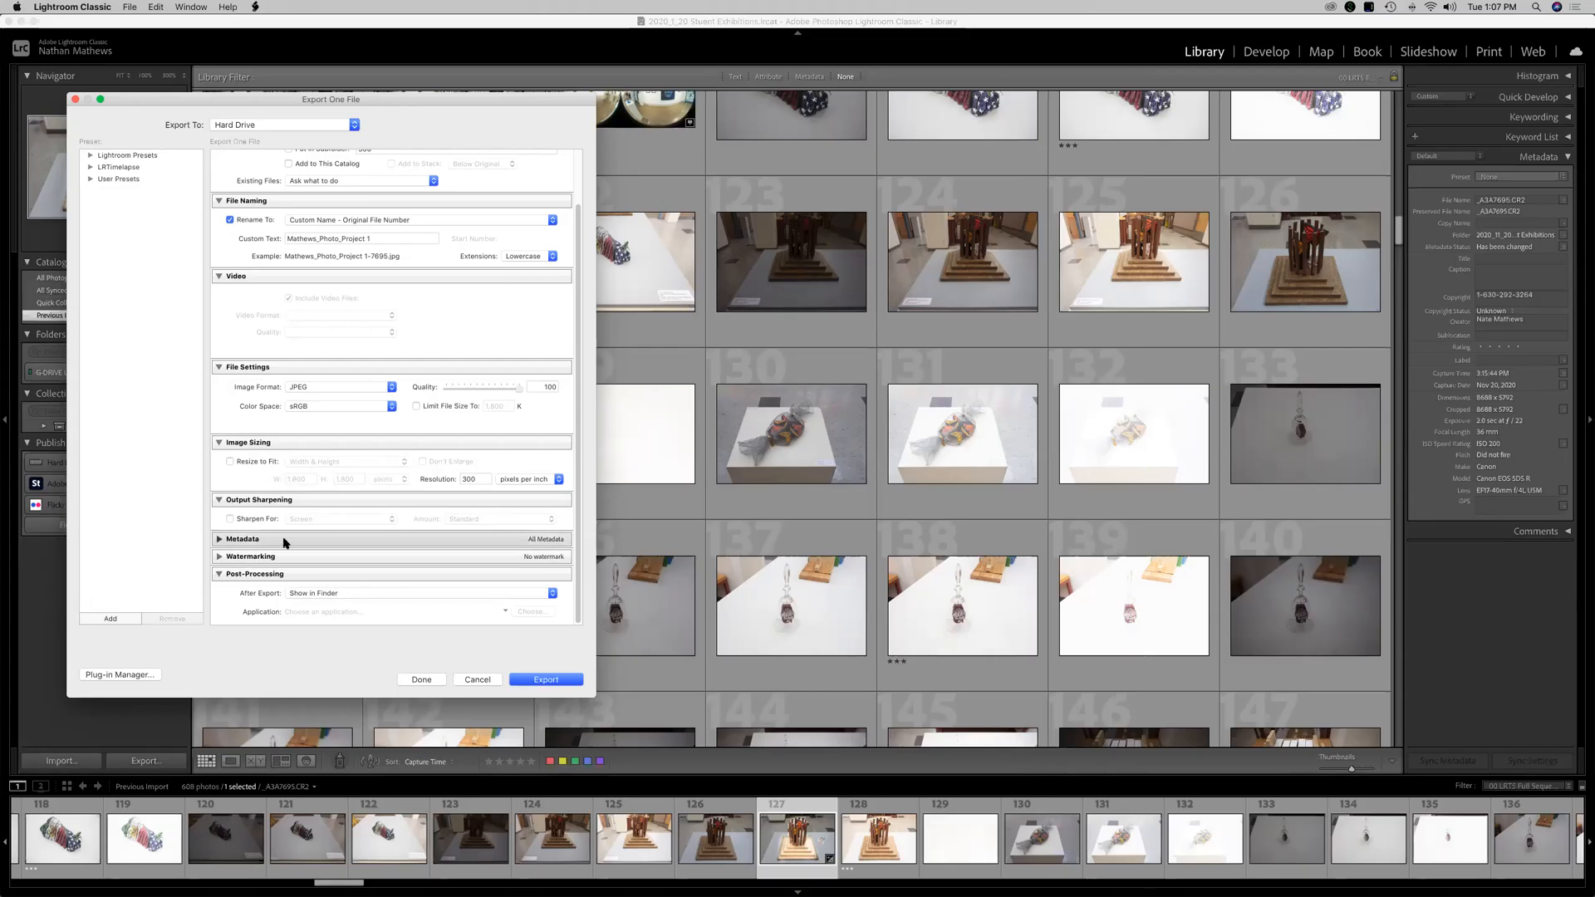
left_click(249, 520)
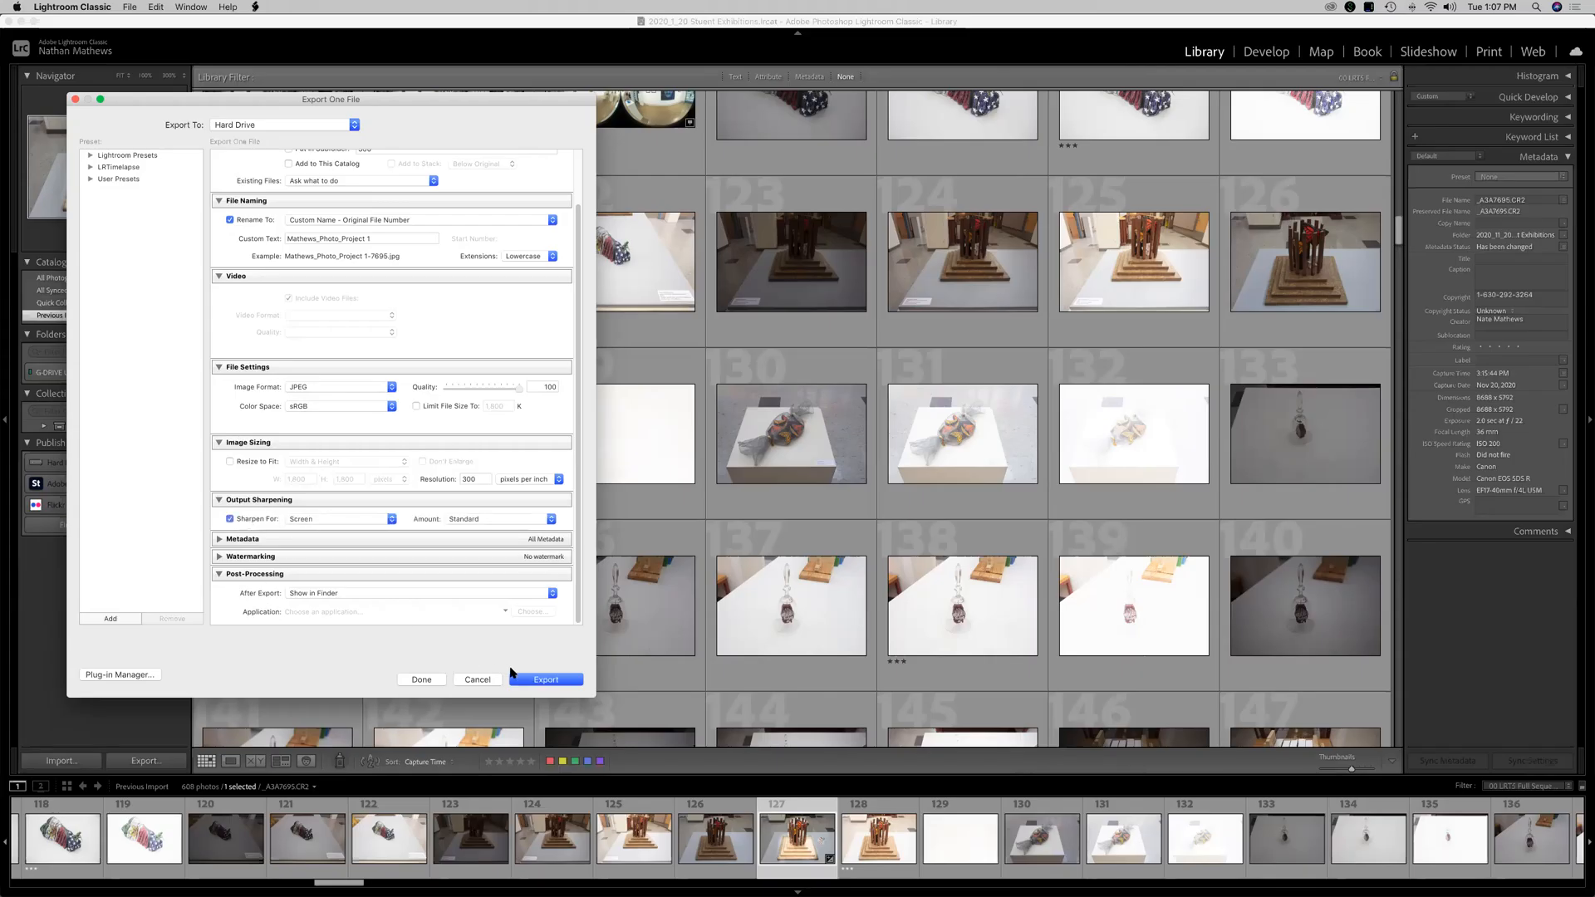
Keep Show in Finder as the post-processing action and export the photo.
left_click(294, 595)
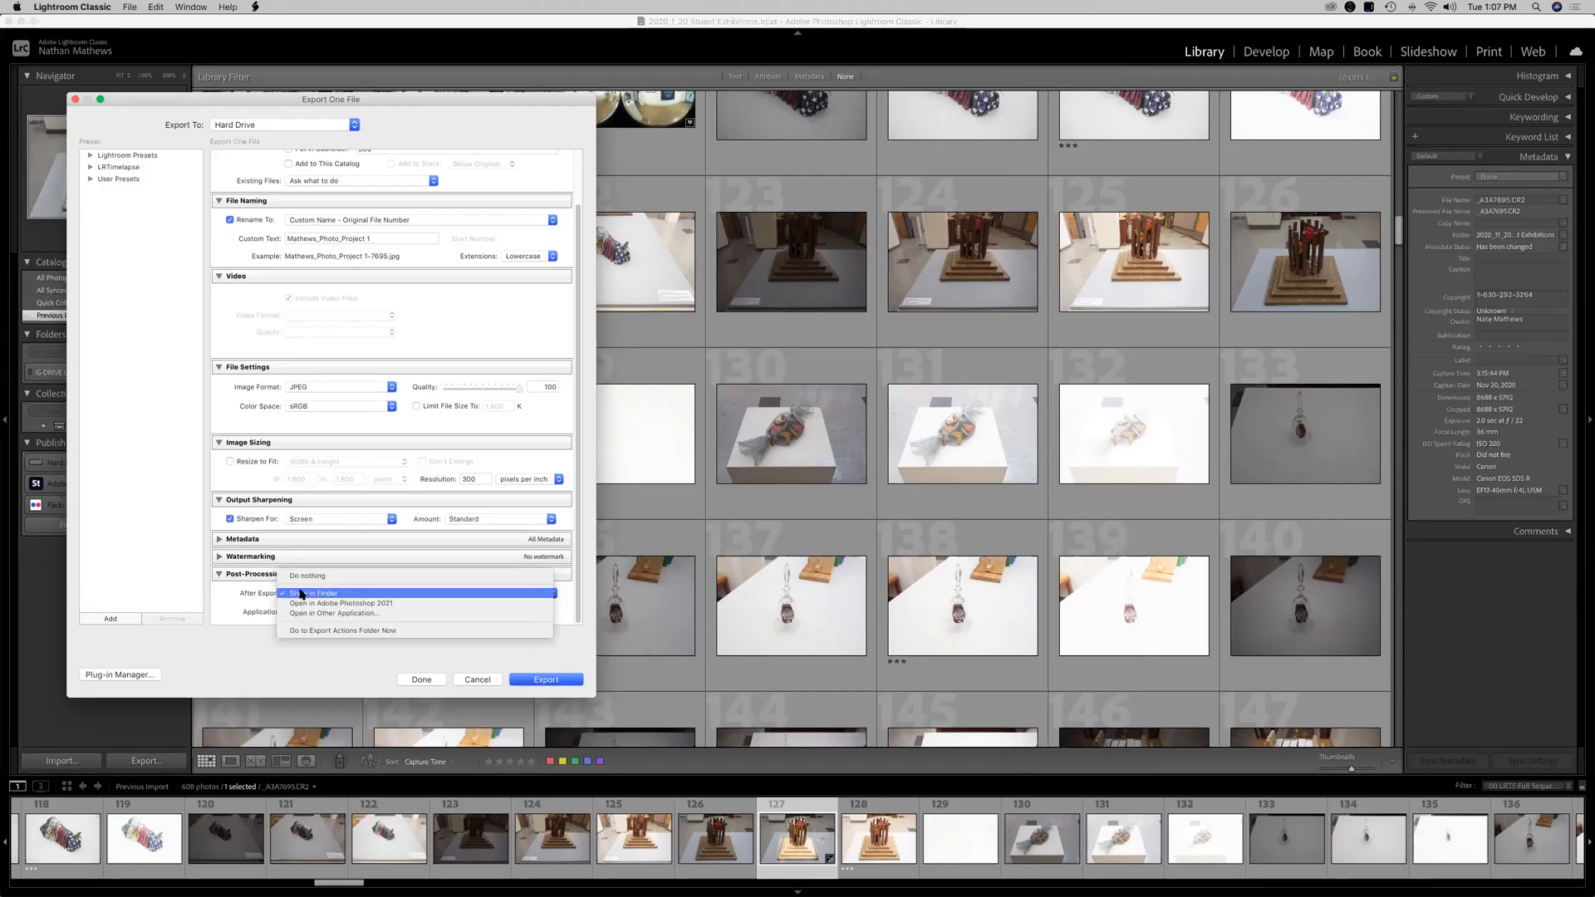
left_click(326, 596)
left_click(555, 682)
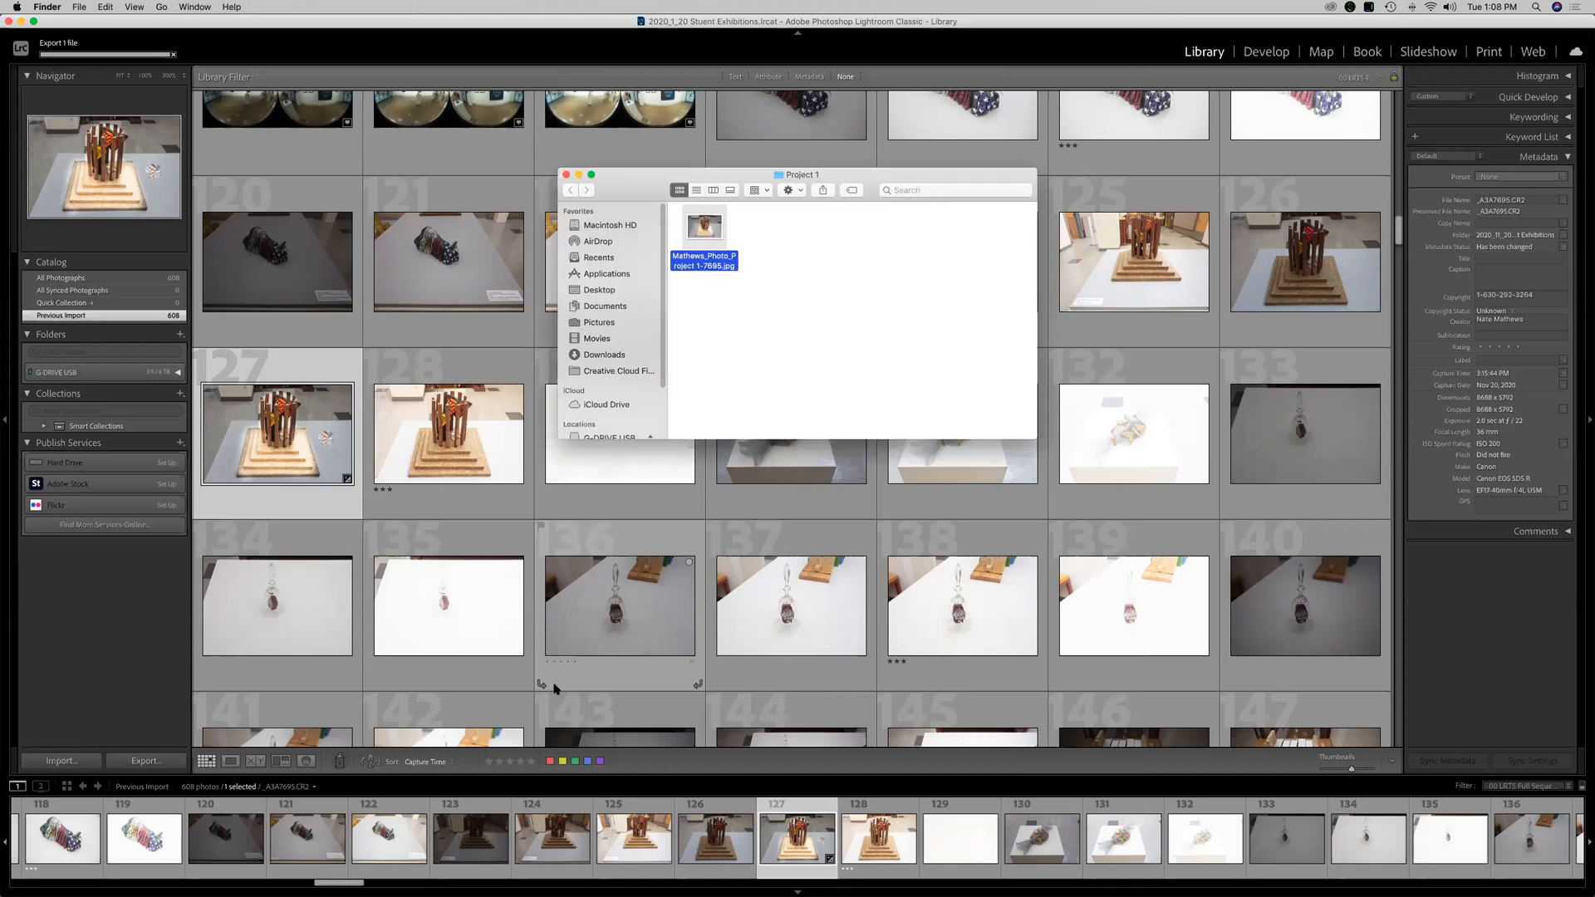
Inspect the exported JPEG in the Project 1 Finder window, then close that window.
left_click_drag(639, 190, 195, 437)
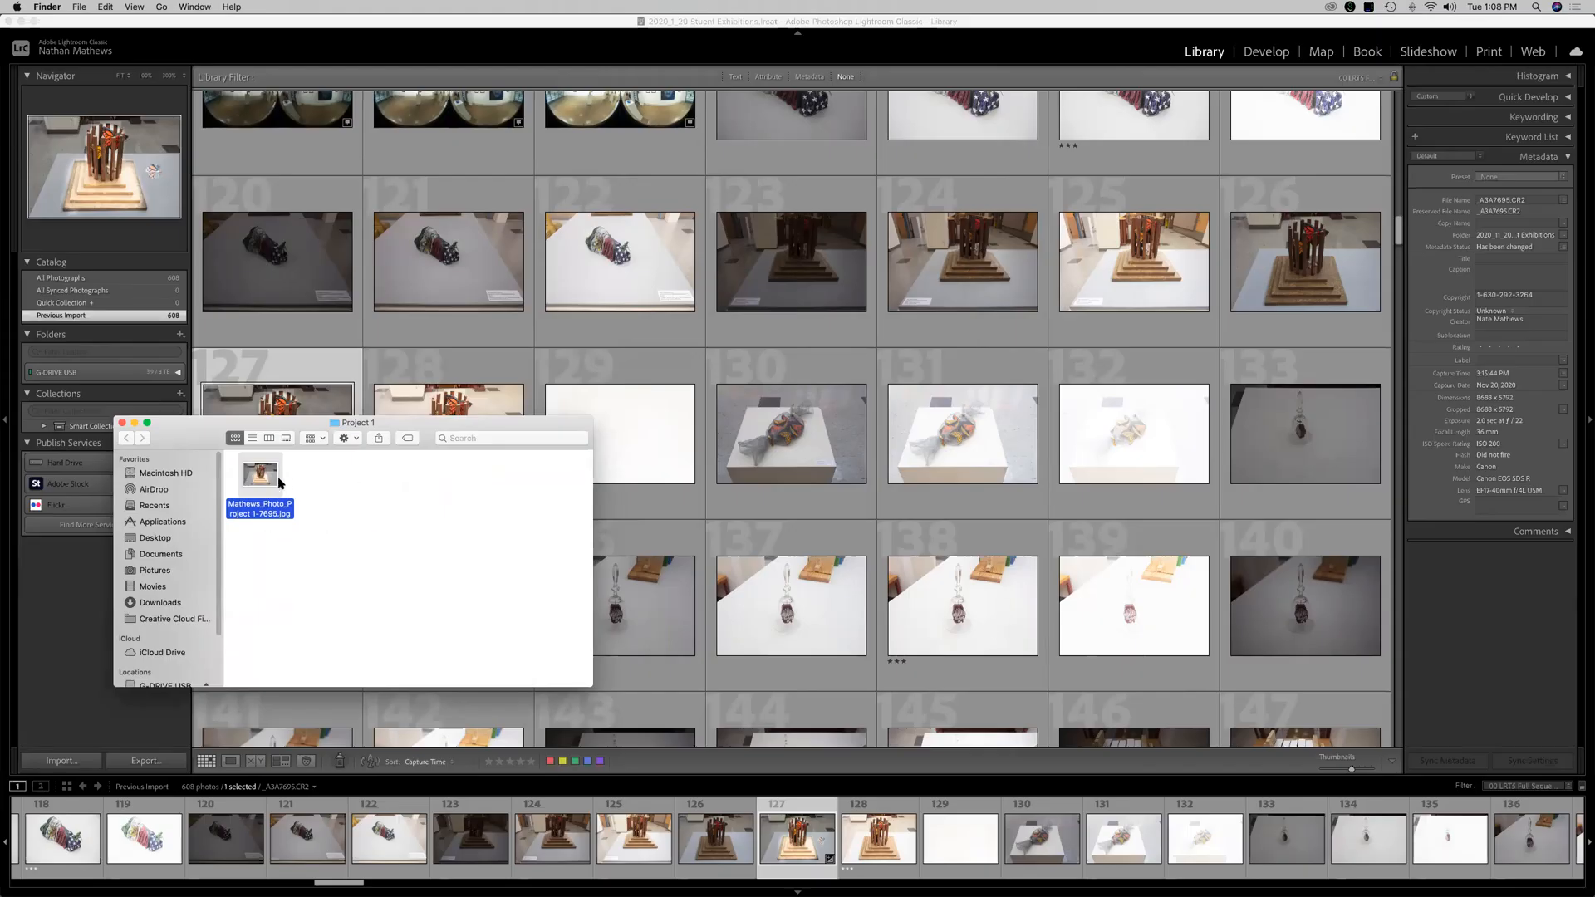
left_click_drag(264, 478, 349, 502)
left_click_drag(202, 447, 247, 462)
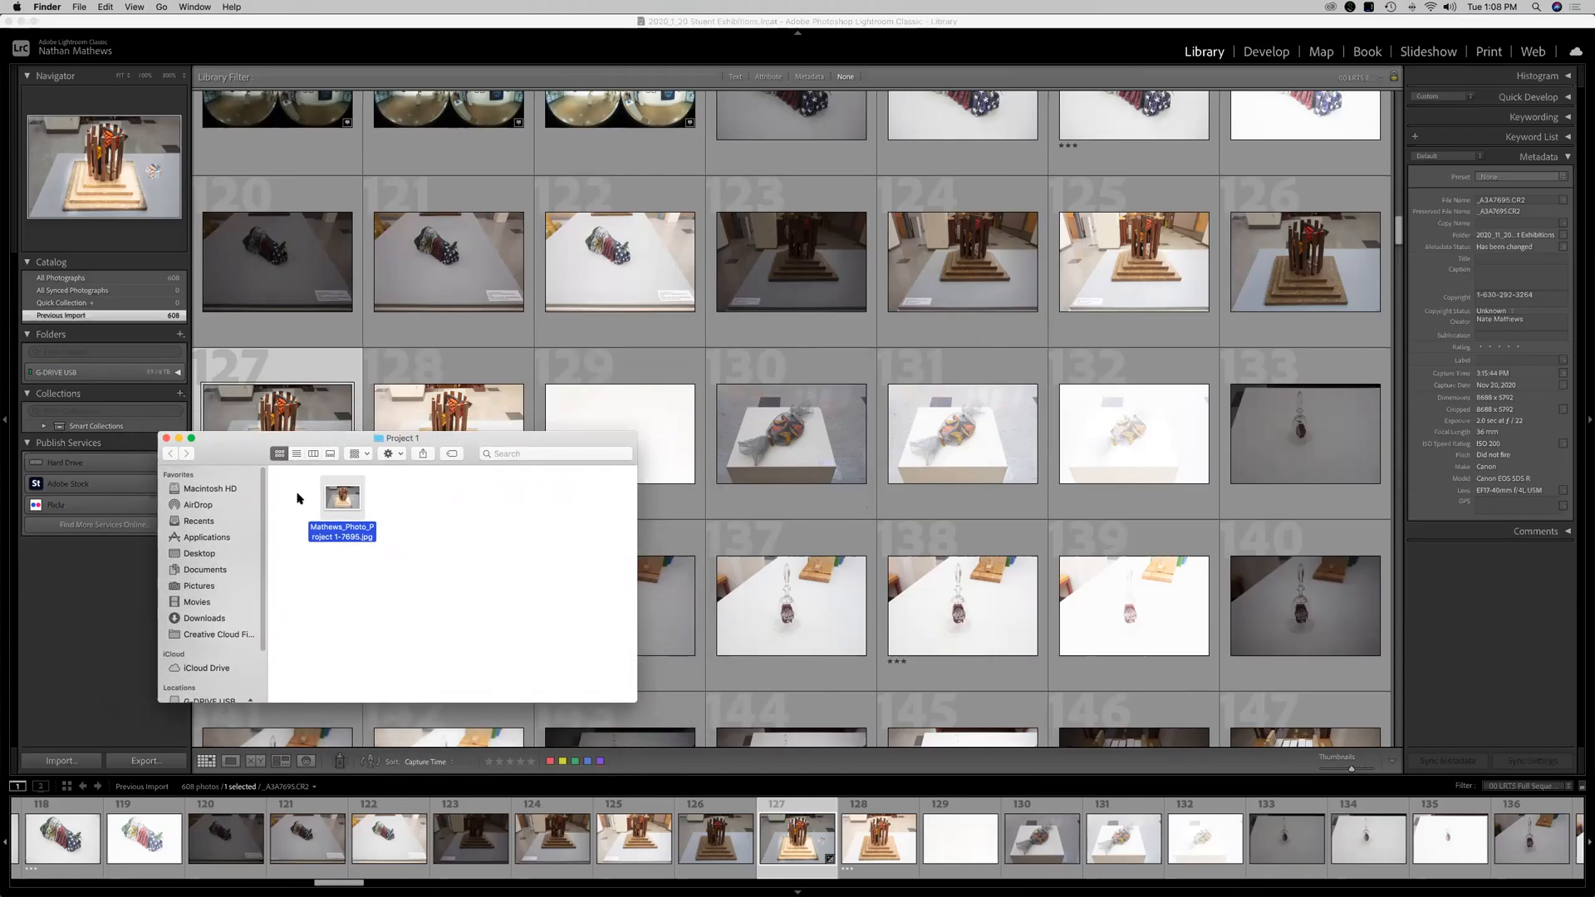
left_click(166, 437)
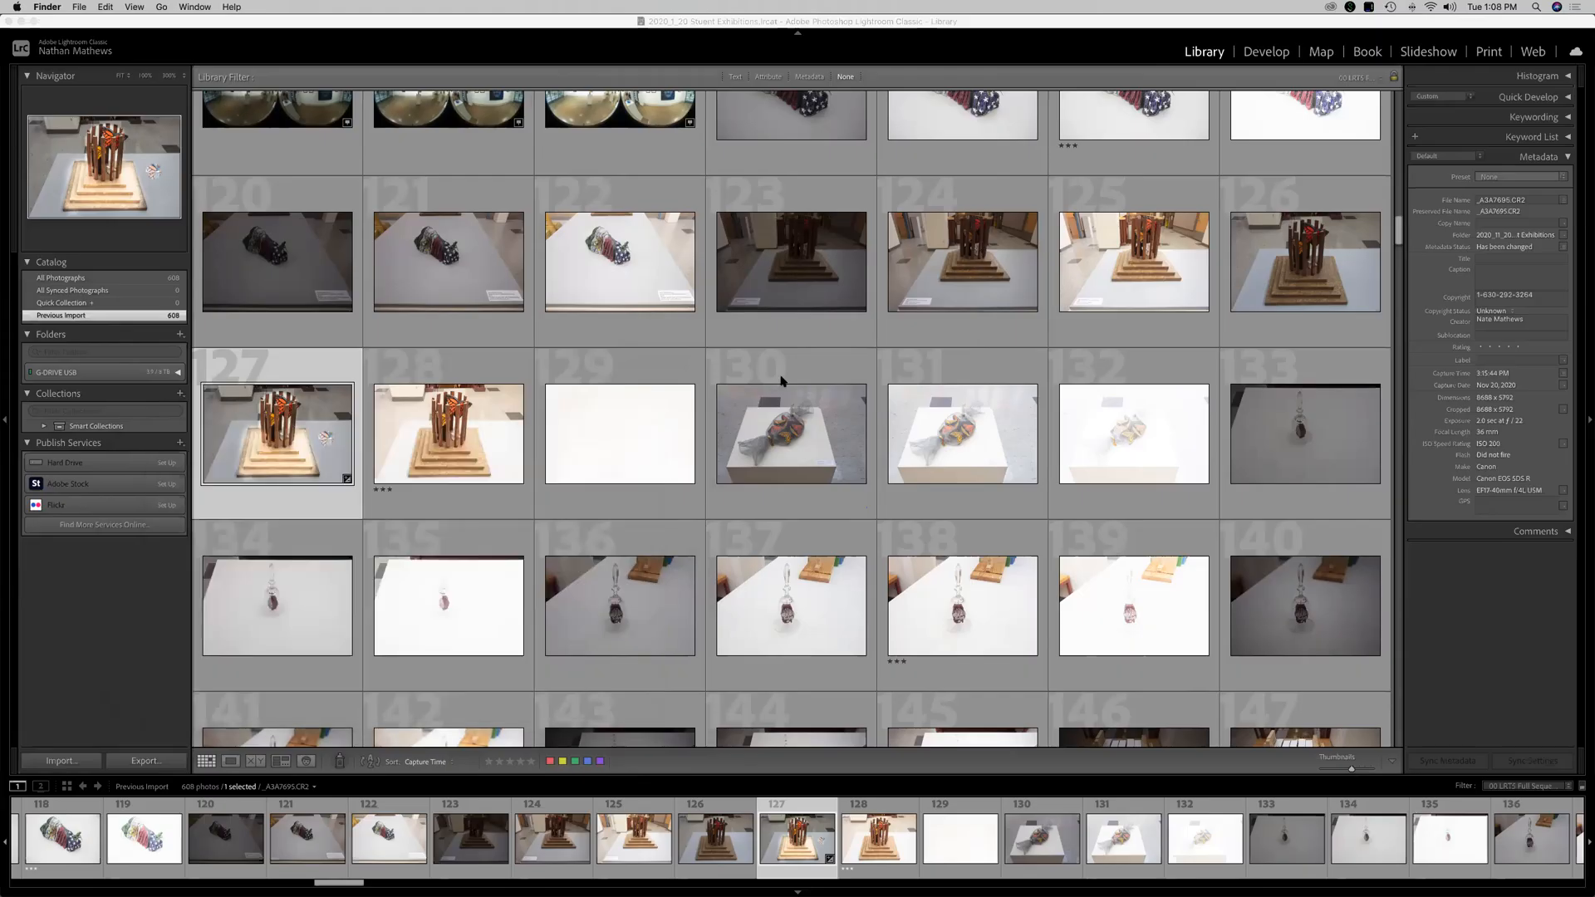